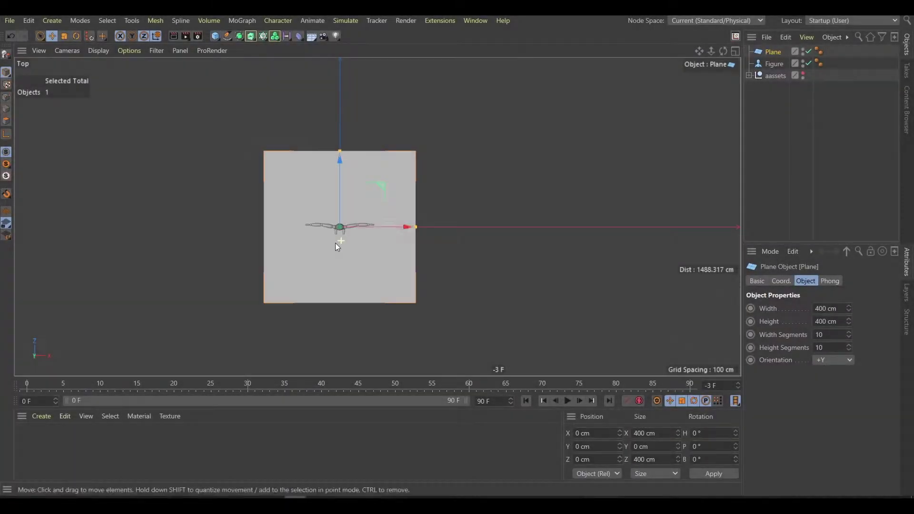
Move the 400 × 400 cm plane to the left of the scene origin
{"action": "left_click_drag", "start_coordinate": [337, 241], "coordinate": [211, 241]}
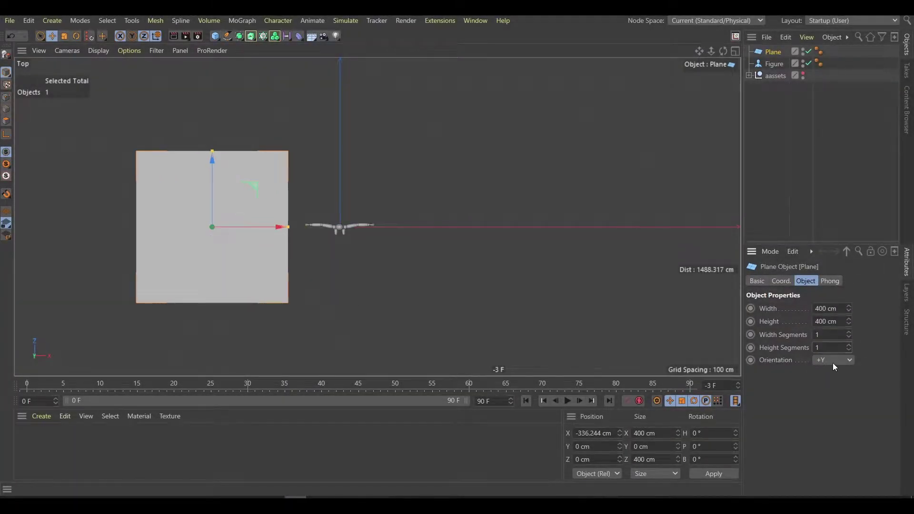
Orient the plane to face front, rotate it 90 degrees and make it editable
{"action": "left_click", "coordinate": [833, 360]}
{"action": "left_click", "coordinate": [832, 438]}
{"action": "key", "text": "r"}
{"action": "mouse_move", "coordinate": [253, 185]}
{"action": "left_mouse_down"}
{"action": "mouse_move", "coordinate": [250, 243]}
{"action": "mouse_move", "coordinate": [276, 96]}
{"action": "left_mouse_up"}
{"action": "key", "text": "e"}
{"action": "scroll", "coordinate": [265, 261], "scroll_direction": "down", "scroll_amount": 3}
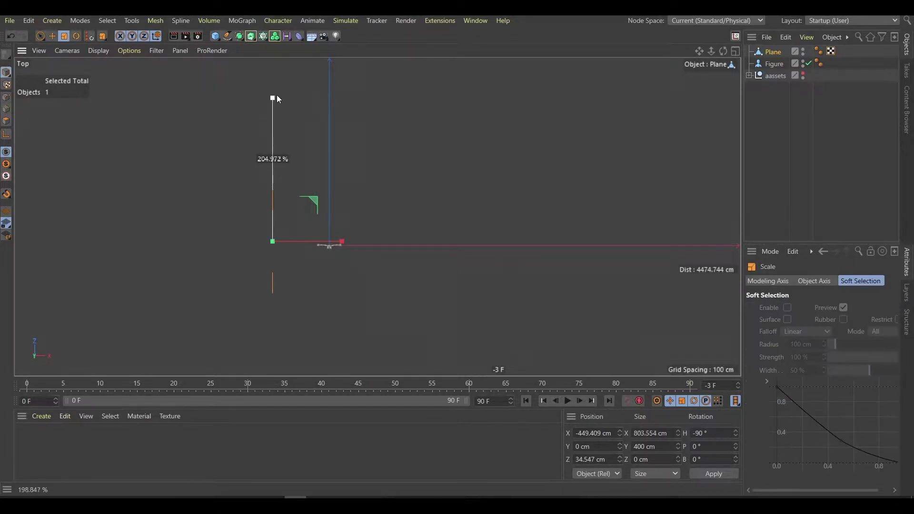
{"action": "key", "text": "c"}
In Top view, extrude edges along X and Z to trace the first walls of the plan
{"action": "middle_click", "coordinate": [300, 119]}
{"action": "middle_click", "coordinate": [404, 190]}
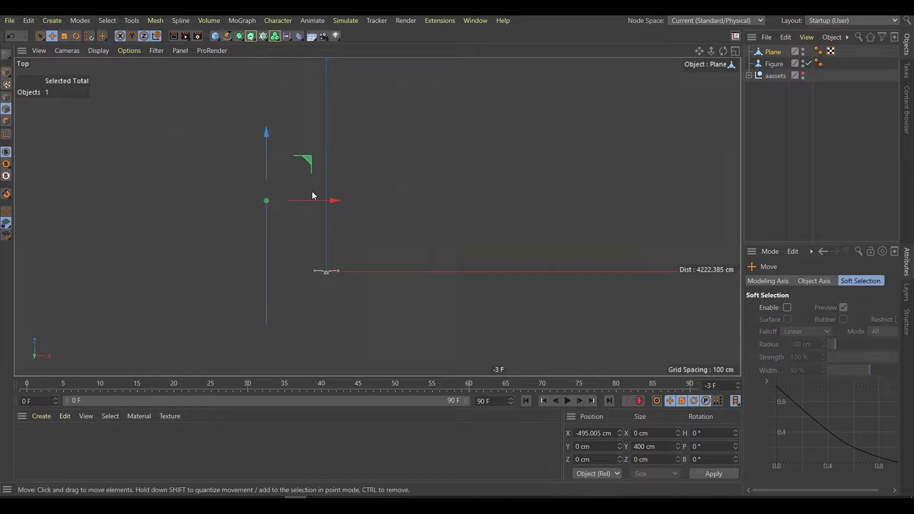
{"action": "mouse_move", "coordinate": [312, 200]}
{"action": "left_mouse_down"}
{"action": "mouse_move", "coordinate": [441, 206]}
{"action": "mouse_move", "coordinate": [424, 210]}
{"action": "mouse_move", "coordinate": [467, 194]}
{"action": "left_mouse_up"}
{"action": "left_click_drag", "start_coordinate": [403, 130], "coordinate": [404, 138]}
{"action": "left_click_drag", "start_coordinate": [469, 201], "coordinate": [515, 201]}
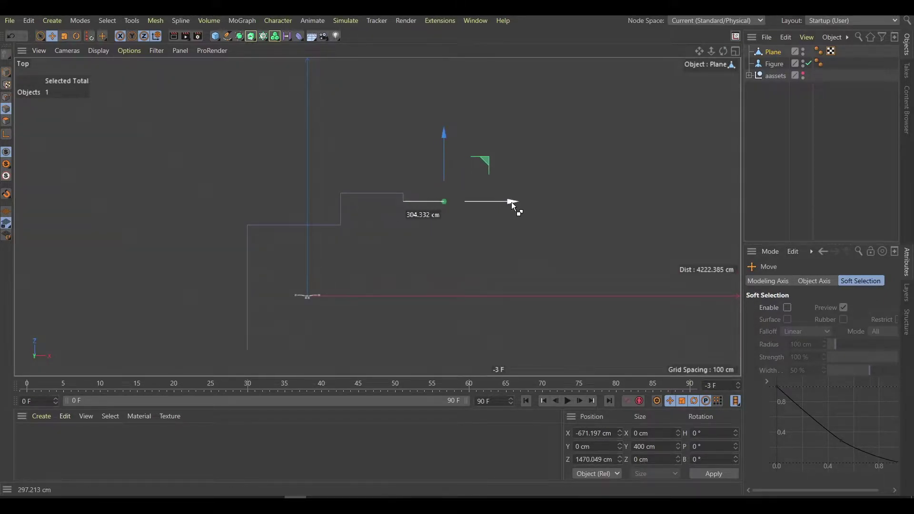
{"action": "left_click_drag", "start_coordinate": [447, 132], "coordinate": [453, 60]}
{"action": "left_click_drag", "start_coordinate": [512, 129], "coordinate": [576, 128]}
{"action": "left_click_drag", "start_coordinate": [515, 129], "coordinate": [515, 144]}
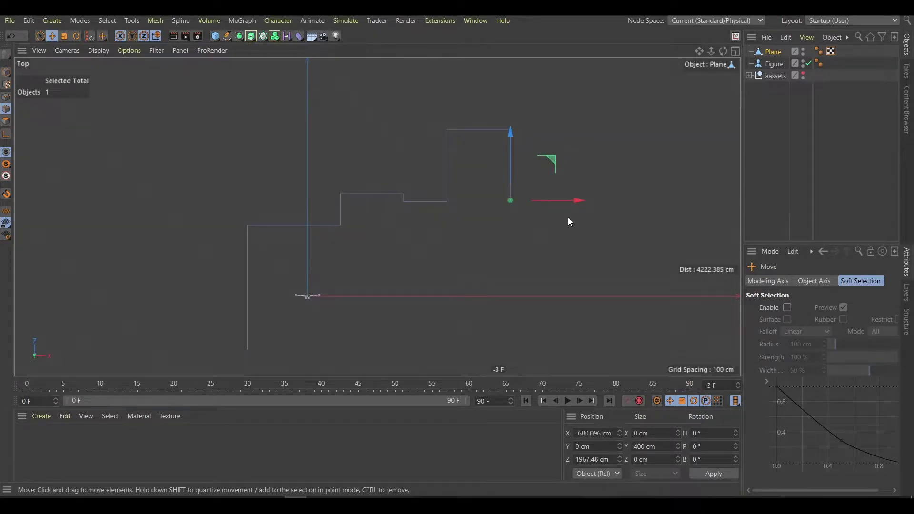
{"action": "left_click_drag", "start_coordinate": [571, 200], "coordinate": [615, 204]}
{"action": "left_click_drag", "start_coordinate": [553, 134], "coordinate": [555, 238]}
{"action": "left_click_drag", "start_coordinate": [571, 297], "coordinate": [643, 299]}
Continue tracing the wall outline around the plan and bring the last edge to close it
{"action": "middle_click_drag", "start_coordinate": [577, 233], "coordinate": [536, 207], "text": "alt"}
{"action": "left_click_drag", "start_coordinate": [537, 207], "coordinate": [538, 233]}
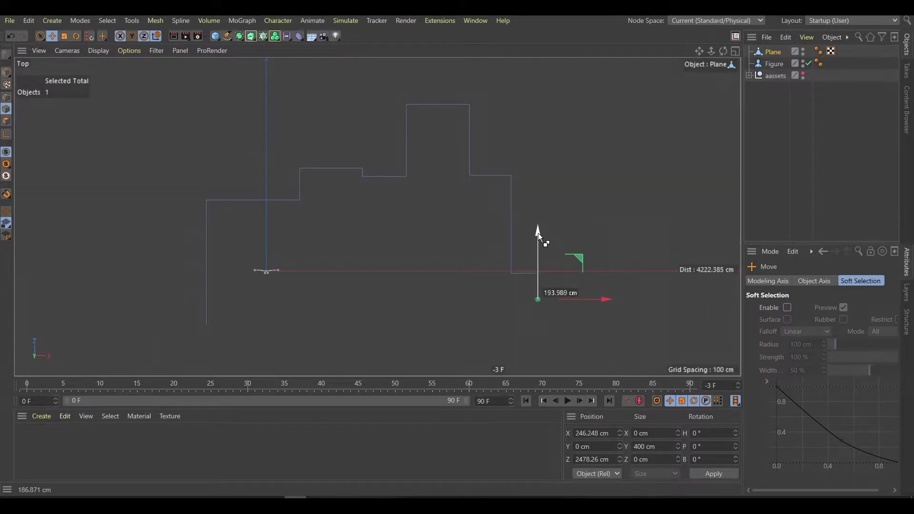
{"action": "left_click_drag", "start_coordinate": [543, 299], "coordinate": [587, 299]}
{"action": "middle_click_drag", "start_coordinate": [588, 299], "coordinate": [585, 296], "text": "alt"}
{"action": "left_click_drag", "start_coordinate": [521, 215], "coordinate": [518, 269]}
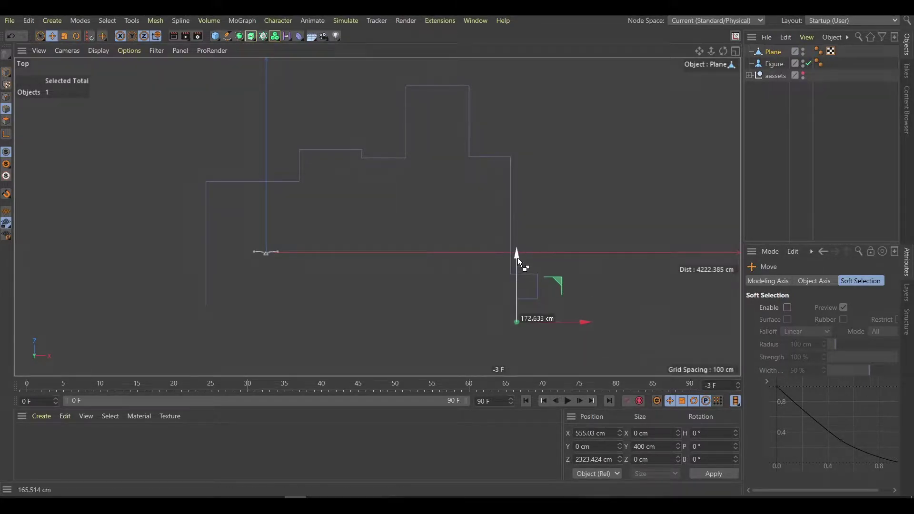
{"action": "left_click_drag", "start_coordinate": [585, 334], "coordinate": [461, 335]}
{"action": "left_click_drag", "start_coordinate": [398, 270], "coordinate": [397, 250]}
{"action": "middle_click_drag", "start_coordinate": [465, 319], "coordinate": [555, 317], "text": "alt"}
{"action": "mouse_move", "coordinate": [555, 316]}
{"action": "left_mouse_down"}
{"action": "mouse_move", "coordinate": [431, 309]}
{"action": "mouse_move", "coordinate": [361, 239]}
{"action": "left_mouse_up"}
{"action": "scroll", "coordinate": [362, 239], "scroll_direction": "up", "scroll_amount": 5}
{"action": "mouse_move", "coordinate": [550, 285]}
{"action": "left_mouse_down"}
{"action": "mouse_move", "coordinate": [320, 284]}
{"action": "mouse_move", "coordinate": [235, 301]}
{"action": "left_mouse_up"}
Enable edge snapping and snap the loose wall edge onto the adjoining wall
{"action": "key", "text": "F1"}
{"action": "scroll", "coordinate": [417, 89], "scroll_direction": "up", "scroll_amount": 5}
{"action": "left_click", "coordinate": [373, 165]}
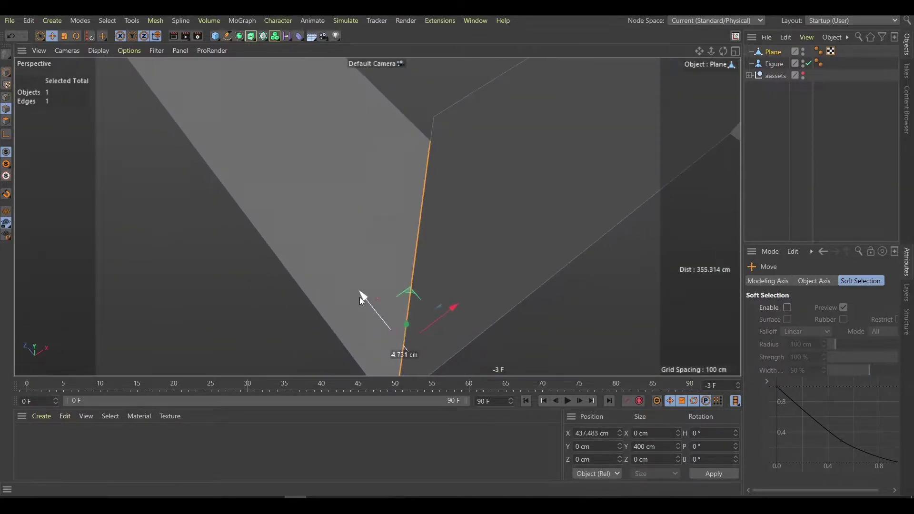
{"action": "left_click_drag", "start_coordinate": [359, 297], "coordinate": [357, 291]}
{"action": "left_click", "coordinate": [6, 152]}
{"action": "left_click", "coordinate": [83, 153]}
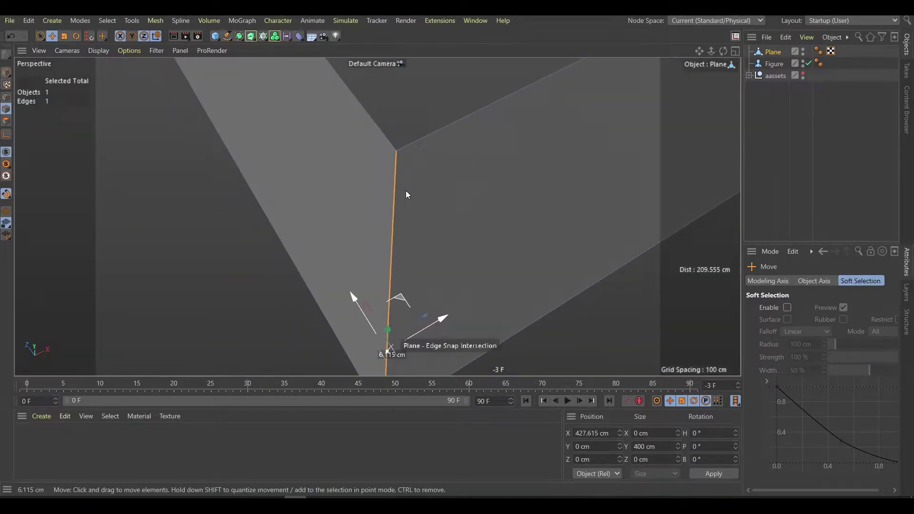
{"action": "scroll", "coordinate": [406, 191], "scroll_direction": "up", "scroll_amount": 3}
{"action": "scroll", "coordinate": [434, 197], "scroll_direction": "down", "scroll_amount": 5}
{"action": "mouse_move", "coordinate": [435, 197]}
{"action": "left_mouse_down", "text": "alt"}
{"action": "mouse_move", "coordinate": [370, 321]}
{"action": "mouse_move", "coordinate": [431, 271]}
{"action": "mouse_move", "coordinate": [147, 126]}
{"action": "mouse_move", "coordinate": [405, 182]}
{"action": "mouse_move", "coordinate": [799, 76]}
{"action": "left_mouse_up", "text": "alt"}
{"action": "key", "text": "ctrl+a"}
Rename the wall object to 'Floor plan'
{"action": "double_click", "coordinate": [773, 52]}
{"action": "type", "text": "Floor plan"}
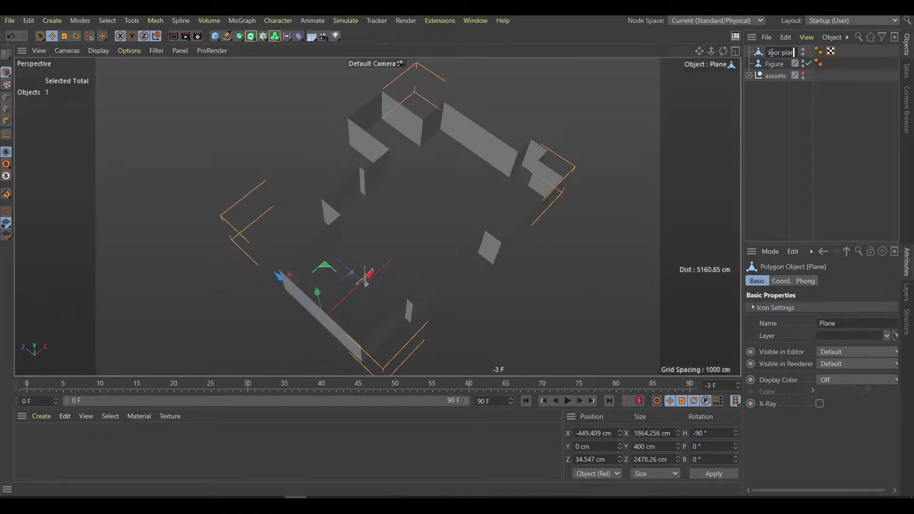
{"action": "key", "text": "Return"}
{"action": "middle_click", "coordinate": [571, 181]}
{"action": "scroll", "coordinate": [541, 184], "scroll_direction": "down", "scroll_amount": 4}
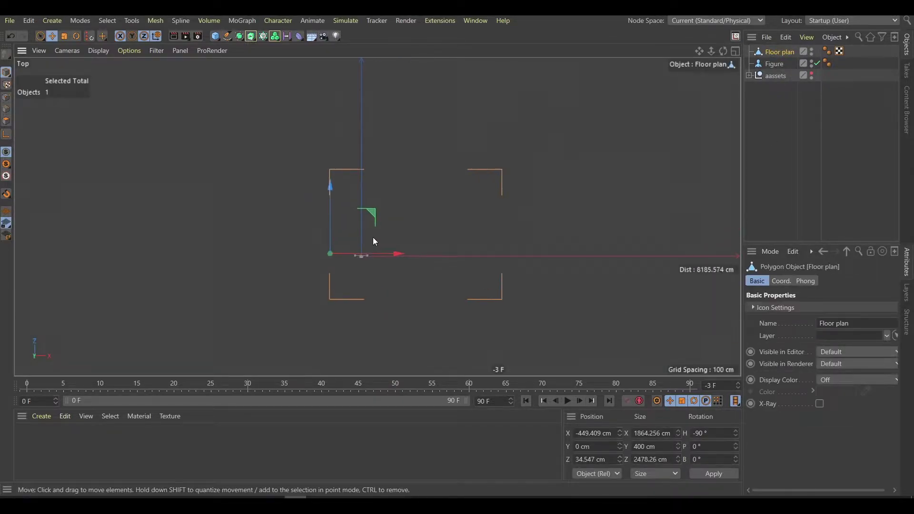
{"action": "scroll", "coordinate": [347, 178], "scroll_direction": "up", "scroll_amount": 3}
Shift the top outline edges about 26 cm and 83 cm and the right edge about 30 cm
{"action": "left_click_drag", "start_coordinate": [339, 125], "coordinate": [339, 67]}
{"action": "middle_click_drag", "start_coordinate": [339, 67], "coordinate": [378, 160], "text": "alt"}
{"action": "left_click", "coordinate": [415, 107]}
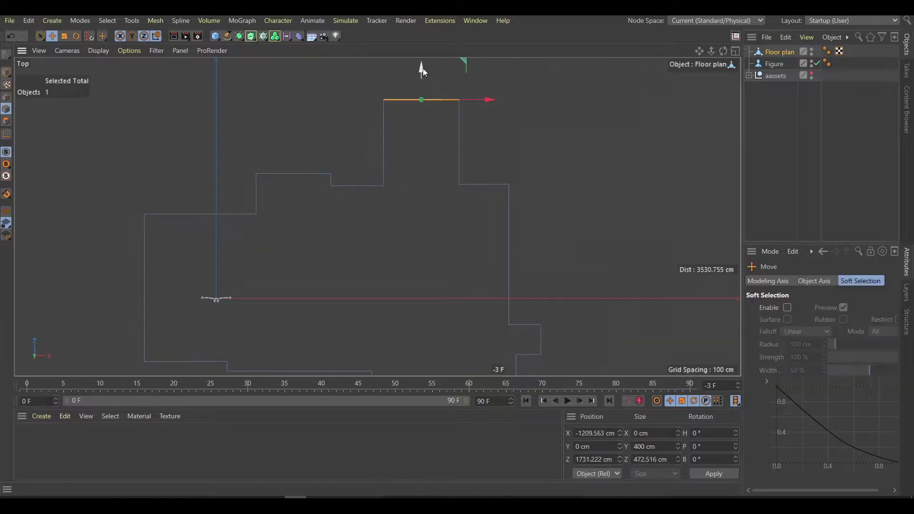
{"action": "left_click_drag", "start_coordinate": [423, 67], "coordinate": [422, 83]}
{"action": "middle_click_drag", "start_coordinate": [543, 334], "coordinate": [526, 248]}
{"action": "left_click", "coordinate": [525, 252]}
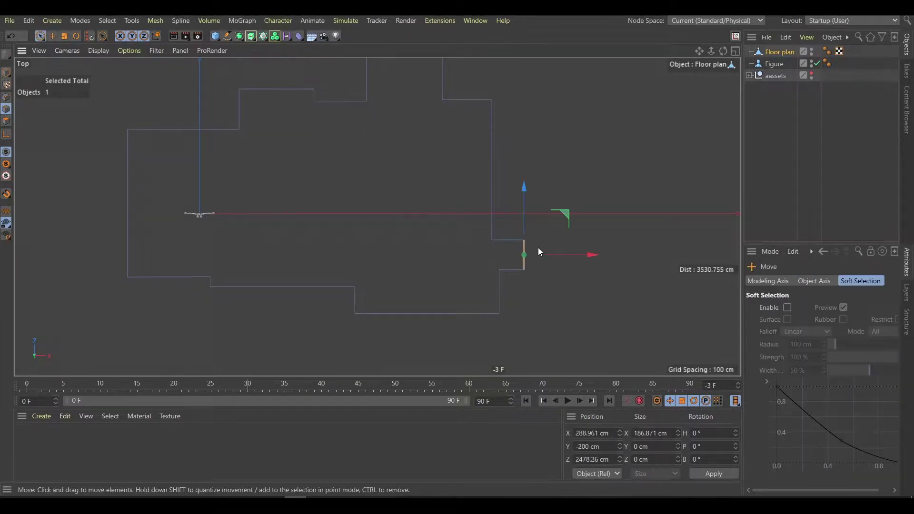
{"action": "left_click_drag", "start_coordinate": [589, 257], "coordinate": [594, 257]}
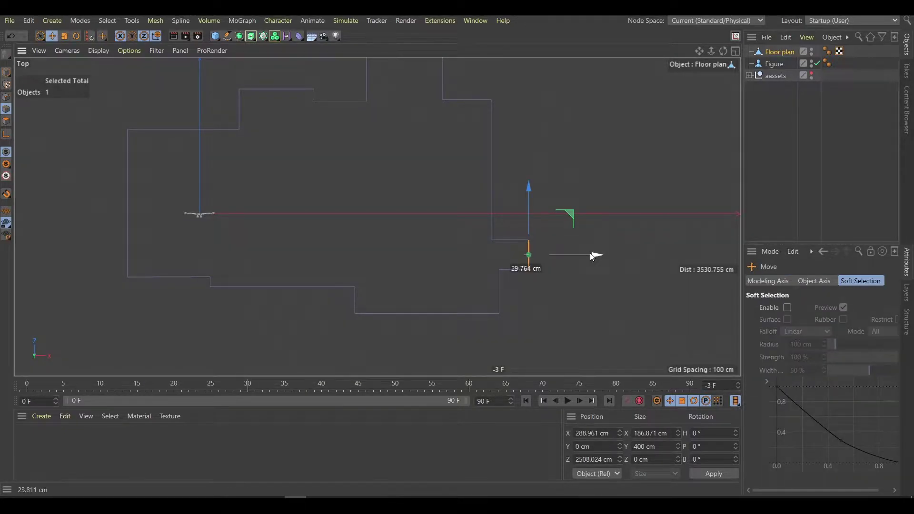
{"action": "left_click", "coordinate": [442, 313]}
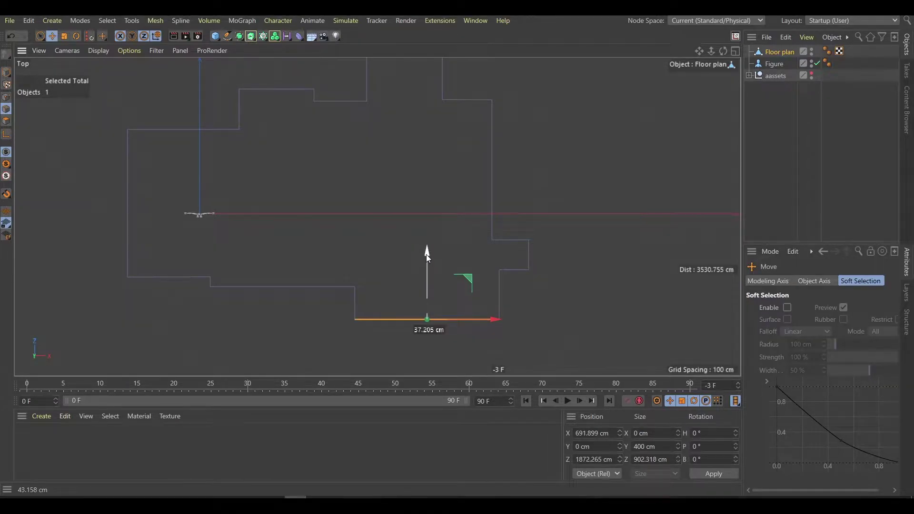
Add a horizontal loop cut around the walls with the Loop Cut tool
{"action": "key", "text": "F1"}
{"action": "key", "text": "k"}
{"action": "key", "text": "l"}
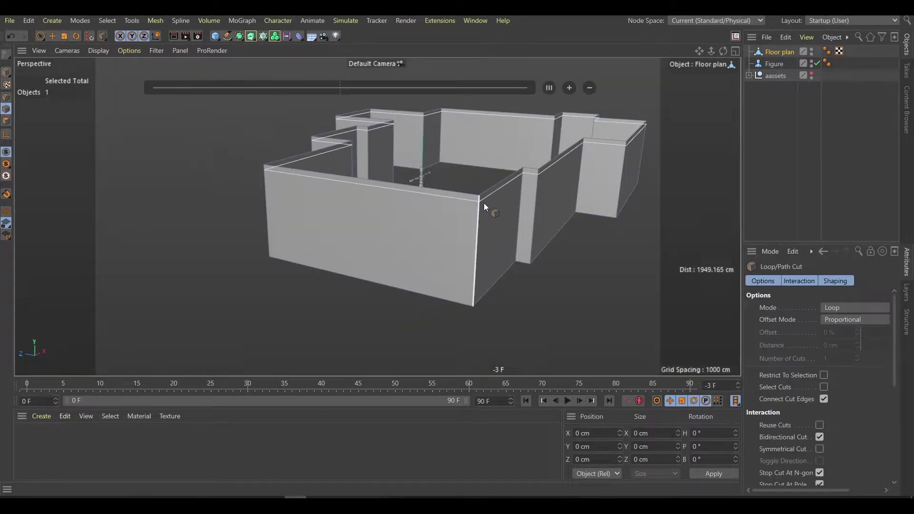
{"action": "mouse_move", "coordinate": [484, 203]}
{"action": "left_mouse_down", "text": "alt"}
{"action": "mouse_move", "coordinate": [447, 259]}
{"action": "mouse_move", "coordinate": [479, 284]}
{"action": "left_mouse_up", "text": "alt"}
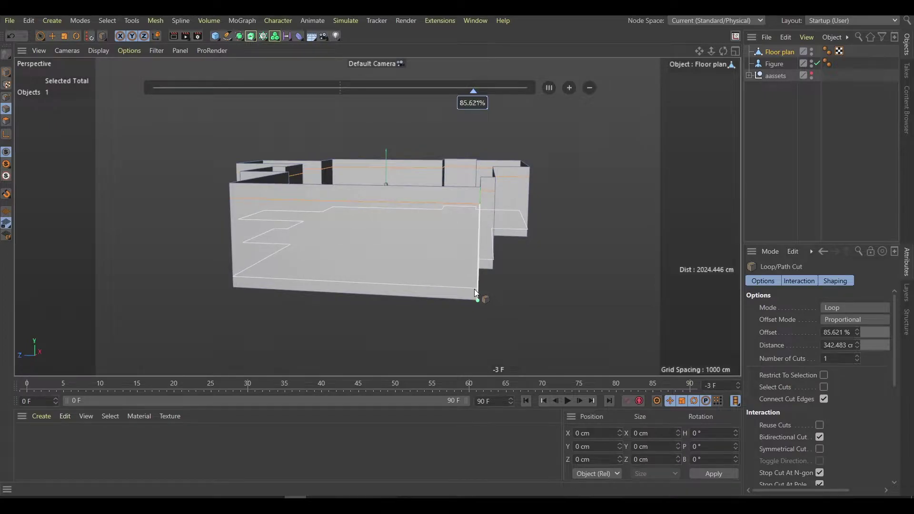
{"action": "left_click", "coordinate": [451, 297]}
{"action": "key", "text": "e"}
{"action": "mouse_move", "coordinate": [451, 297]}
{"action": "left_mouse_down", "text": "alt"}
{"action": "mouse_move", "coordinate": [292, 247]}
{"action": "mouse_move", "coordinate": [340, 230]}
{"action": "left_mouse_up", "text": "alt"}
{"action": "scroll", "coordinate": [416, 240], "scroll_direction": "up", "scroll_amount": 5}
{"action": "mouse_move", "coordinate": [443, 235]}
{"action": "left_mouse_down", "text": "alt"}
{"action": "mouse_move", "coordinate": [350, 233]}
{"action": "mouse_move", "coordinate": [542, 124]}
{"action": "left_mouse_up", "text": "alt"}
{"action": "scroll", "coordinate": [543, 124], "scroll_direction": "down", "scroll_amount": 2}
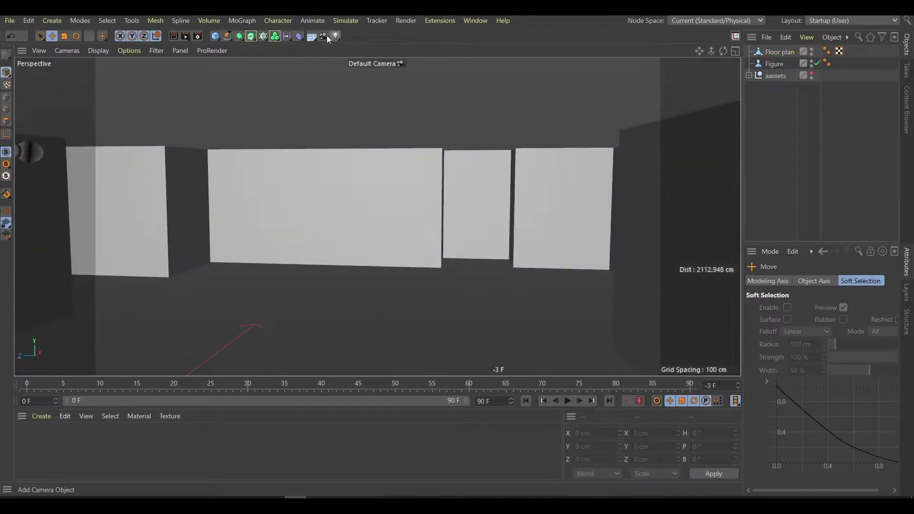
Add a Camera inside the room with pitch 0° and heading -90°
{"action": "left_click", "coordinate": [323, 36]}
{"action": "mouse_move", "coordinate": [421, 201]}
{"action": "left_mouse_down", "text": "alt"}
{"action": "mouse_move", "coordinate": [462, 205]}
{"action": "mouse_move", "coordinate": [445, 243]}
{"action": "mouse_move", "coordinate": [413, 242]}
{"action": "mouse_move", "coordinate": [416, 233]}
{"action": "mouse_move", "coordinate": [399, 238]}
{"action": "left_mouse_up", "text": "alt"}
{"action": "left_click", "coordinate": [808, 281]}
{"action": "double_click", "coordinate": [873, 344]}
{"action": "type", "text": "0"}
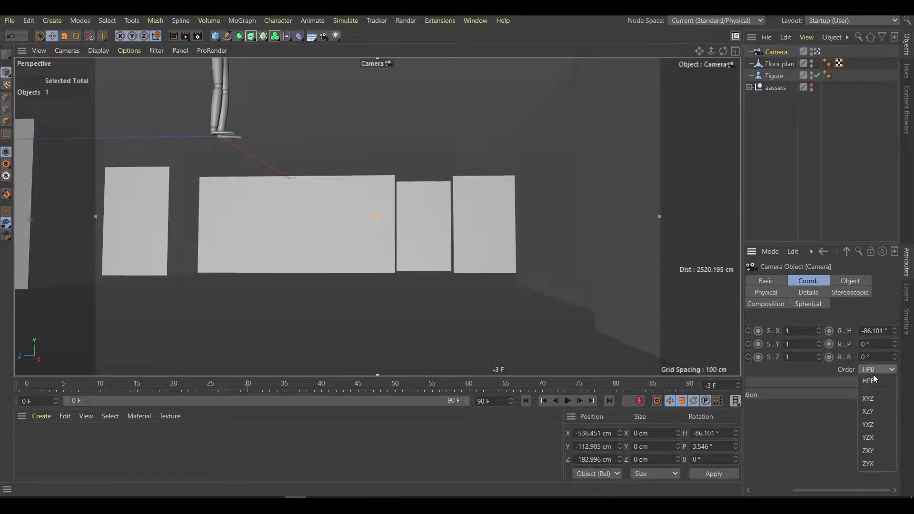
{"action": "key", "text": "Return"}
{"action": "double_click", "coordinate": [873, 331]}
{"action": "type", "text": "-90"}
{"action": "key", "text": "Return"}
{"action": "mouse_move", "coordinate": [362, 215]}
{"action": "left_mouse_down", "text": "alt"}
{"action": "mouse_move", "coordinate": [391, 228]}
{"action": "mouse_move", "coordinate": [387, 239]}
{"action": "left_mouse_up", "text": "alt"}
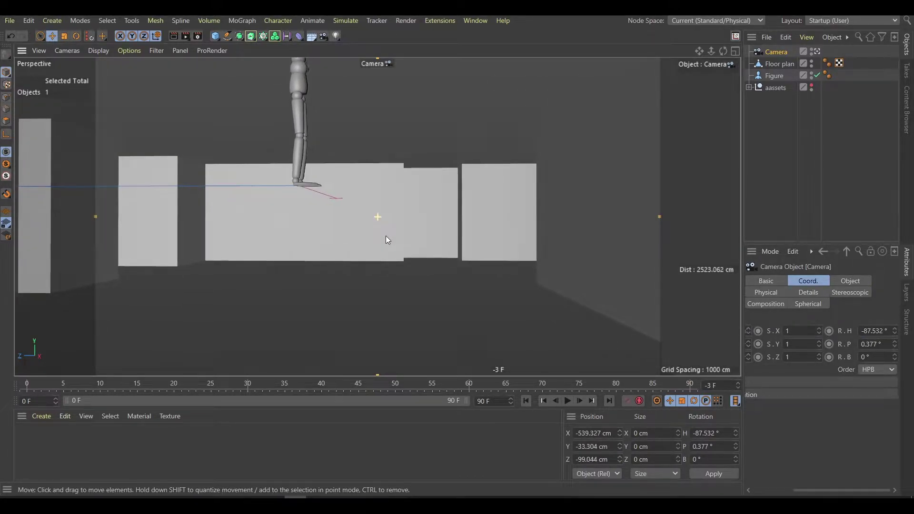
{"action": "middle_click", "coordinate": [386, 236]}
{"action": "middle_click", "coordinate": [530, 135]}
{"action": "left_click", "coordinate": [542, 187]}
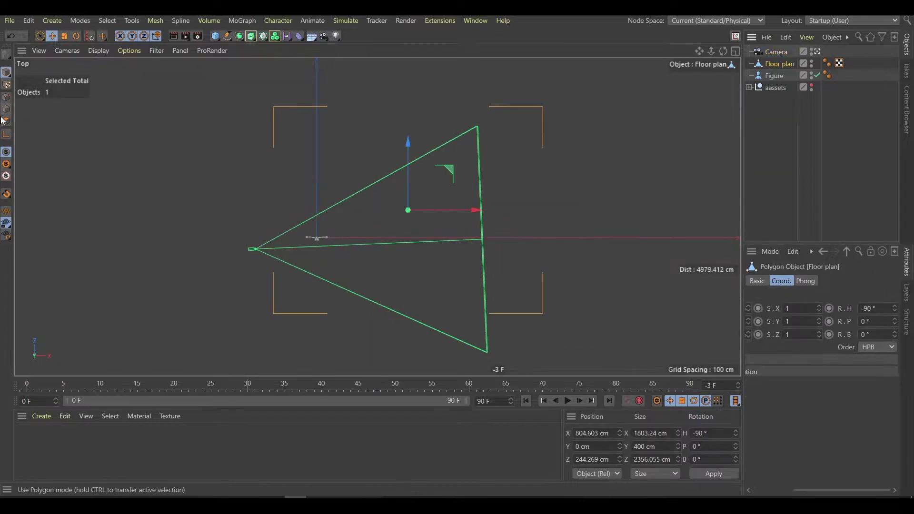
Add a new Plane and name it 'floor'
{"action": "left_click", "coordinate": [215, 36]}
{"action": "left_click", "coordinate": [248, 88]}
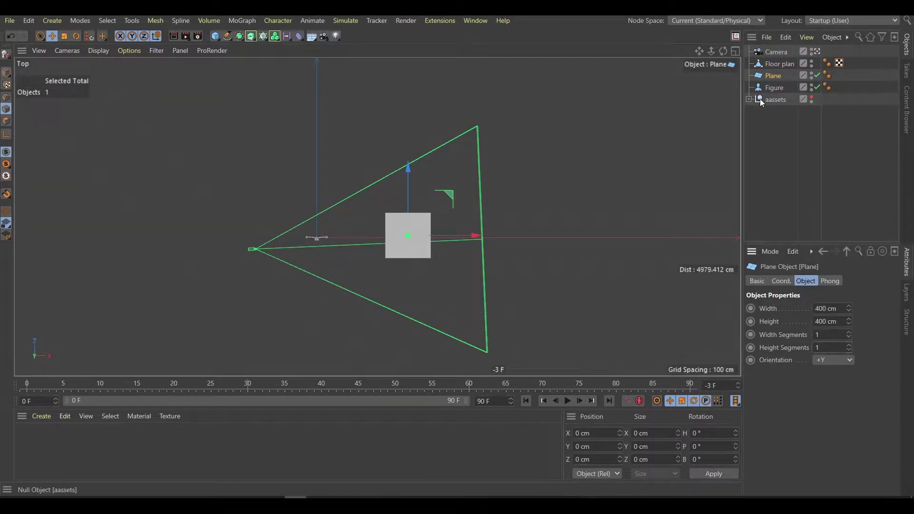
{"action": "double_click", "coordinate": [773, 76]}
{"action": "type", "text": "floor"}
{"action": "key", "text": "Return"}
Lower the floor beneath the walls, make it editable and scale it to about 1695 cm
{"action": "middle_click", "coordinate": [192, 154]}
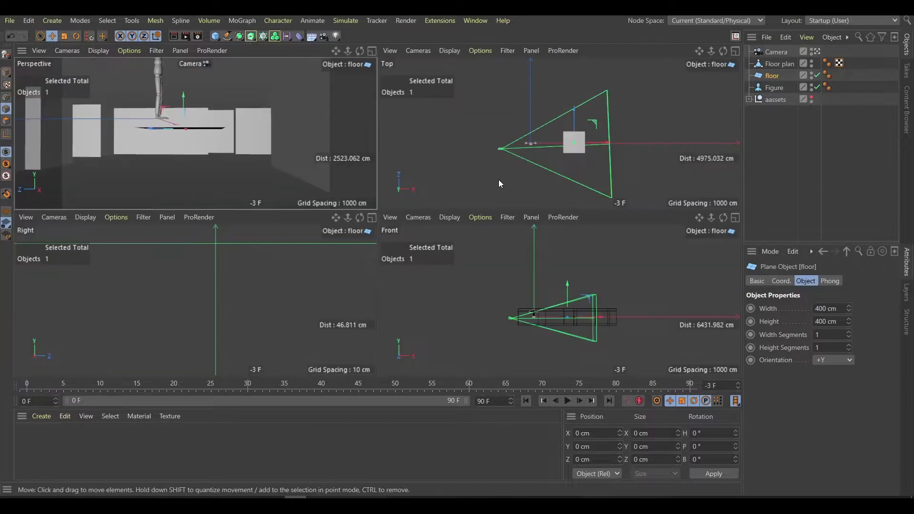
{"action": "middle_click", "coordinate": [102, 323]}
{"action": "scroll", "coordinate": [306, 224], "scroll_direction": "up", "scroll_amount": 3}
{"action": "left_click_drag", "start_coordinate": [353, 149], "coordinate": [355, 225]}
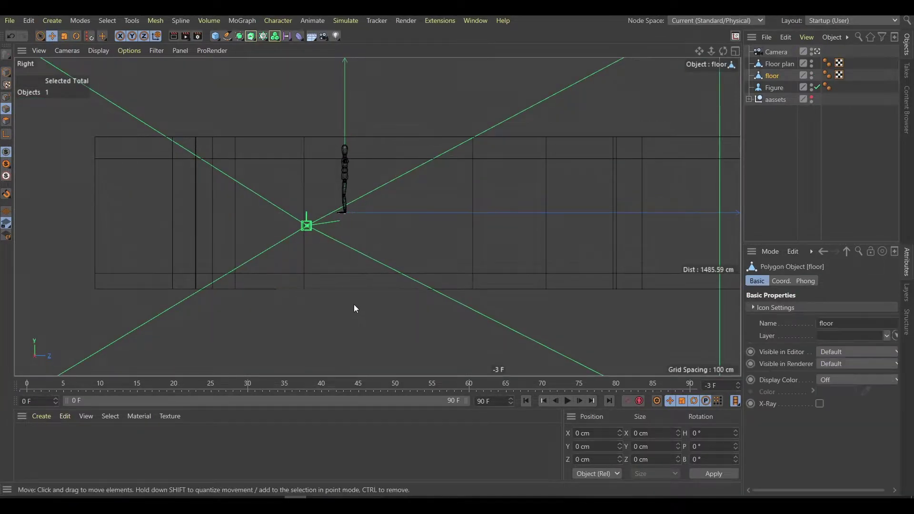
{"action": "key", "text": "c"}
{"action": "scroll", "coordinate": [436, 280], "scroll_direction": "down", "scroll_amount": 5}
{"action": "left_click_drag", "start_coordinate": [499, 281], "coordinate": [496, 281]}
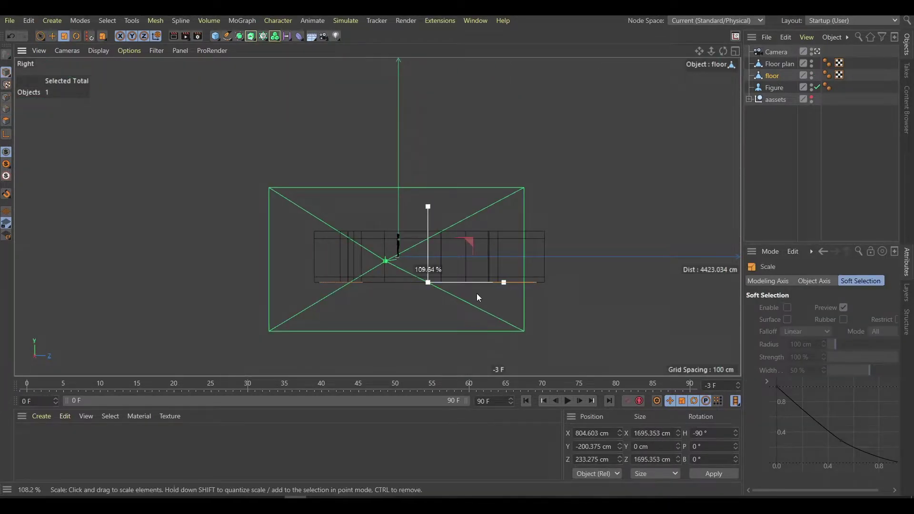
{"action": "scroll", "coordinate": [476, 270], "scroll_direction": "up", "scroll_amount": 3}
Check the floor through the scene Camera, then return to the editor view
{"action": "key", "text": "F1"}
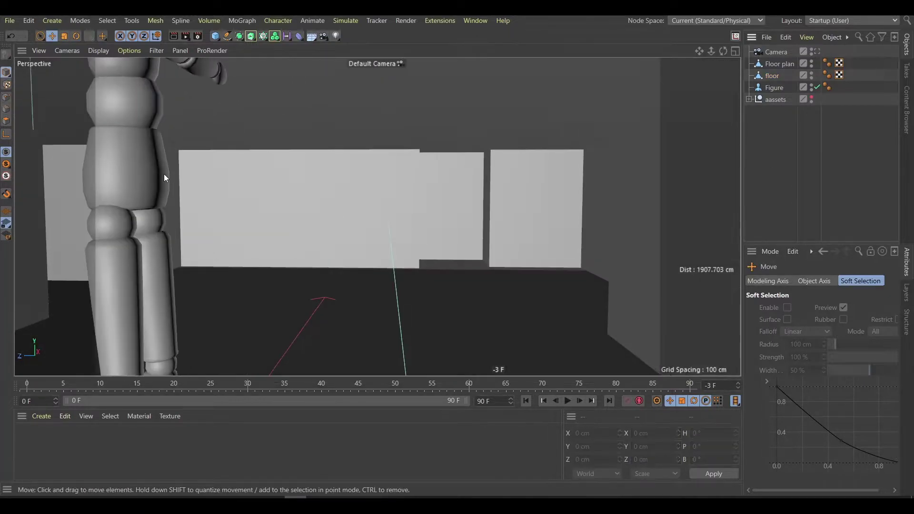
{"action": "key", "text": "F3"}
{"action": "left_click", "coordinate": [387, 158]}
{"action": "key", "text": "F1"}
{"action": "left_click", "coordinate": [817, 51]}
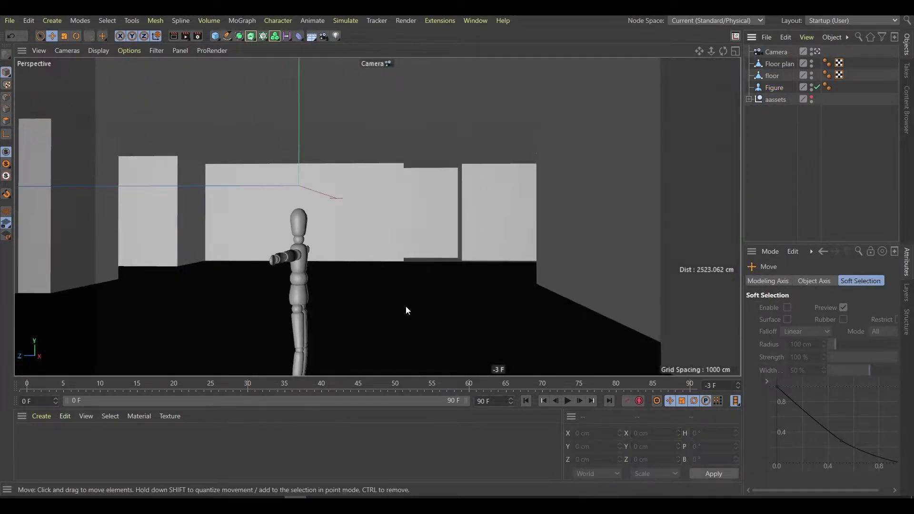
{"action": "left_click", "coordinate": [404, 223]}
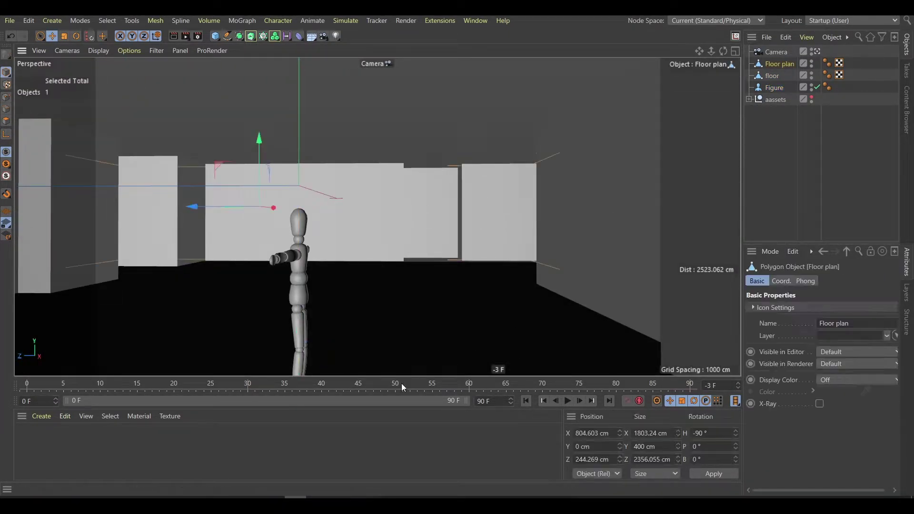
{"action": "left_click", "coordinate": [817, 51]}
Inset a wall polygon by about 9 cm and narrow the inset panel
{"action": "left_click", "coordinate": [422, 230]}
{"action": "key", "text": "s"}
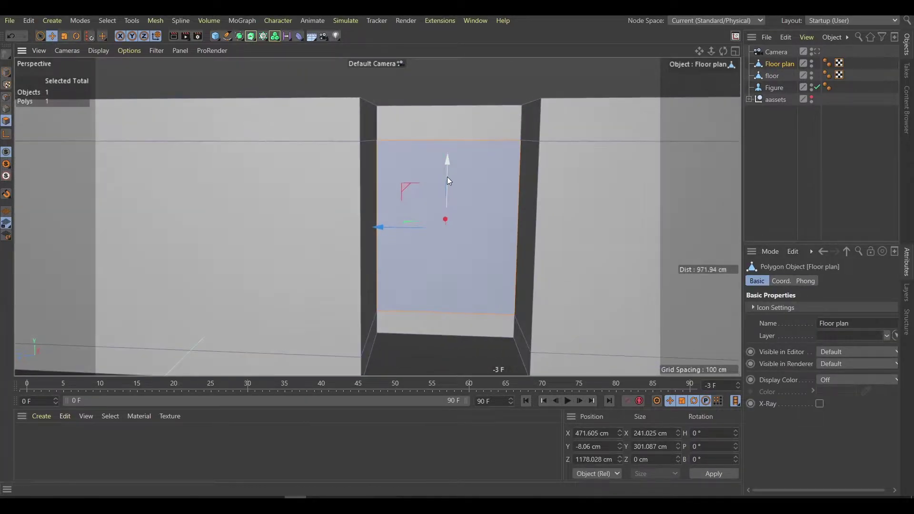
{"action": "key", "text": "i"}
{"action": "mouse_move", "coordinate": [515, 230]}
{"action": "left_mouse_down"}
{"action": "mouse_move", "coordinate": [523, 231]}
{"action": "mouse_move", "coordinate": [390, 230]}
{"action": "left_mouse_up"}
{"action": "key", "text": "t"}
{"action": "key", "text": "e"}
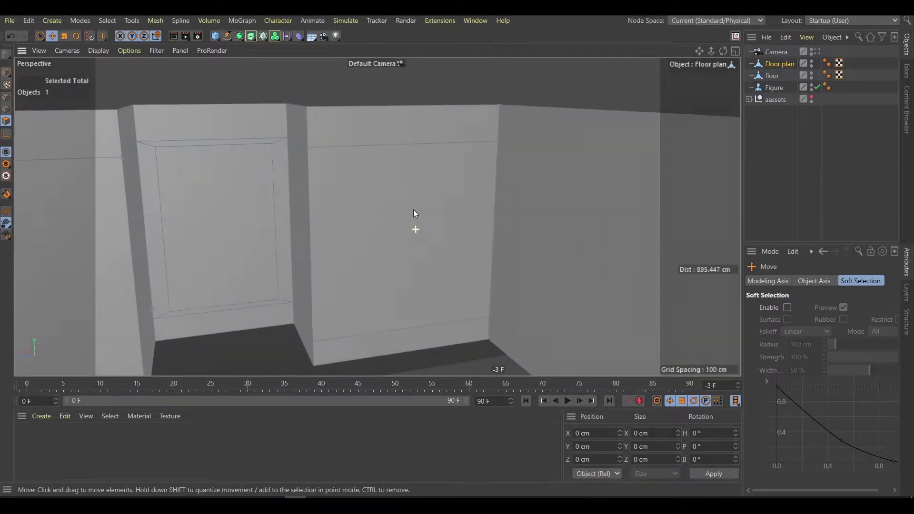
Add another horizontal loop cut running around the floor plan walls
{"action": "key", "text": "k"}
{"action": "key", "text": "l"}
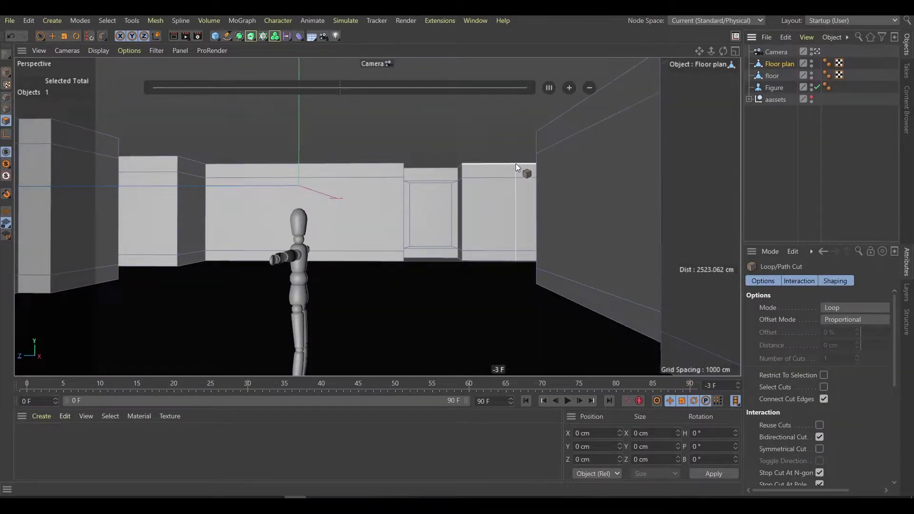
{"action": "left_click", "coordinate": [519, 176]}
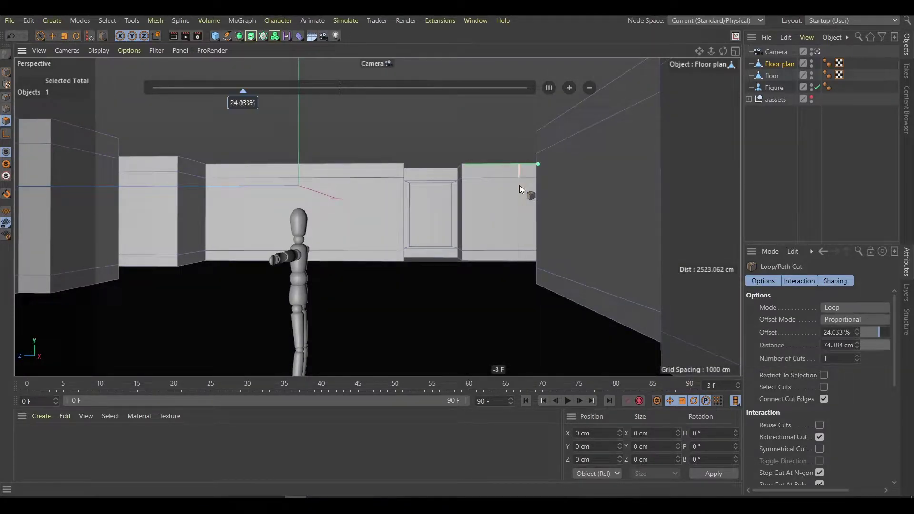
{"action": "left_click", "coordinate": [463, 223]}
{"action": "key", "text": "e"}
{"action": "left_click", "coordinate": [816, 51]}
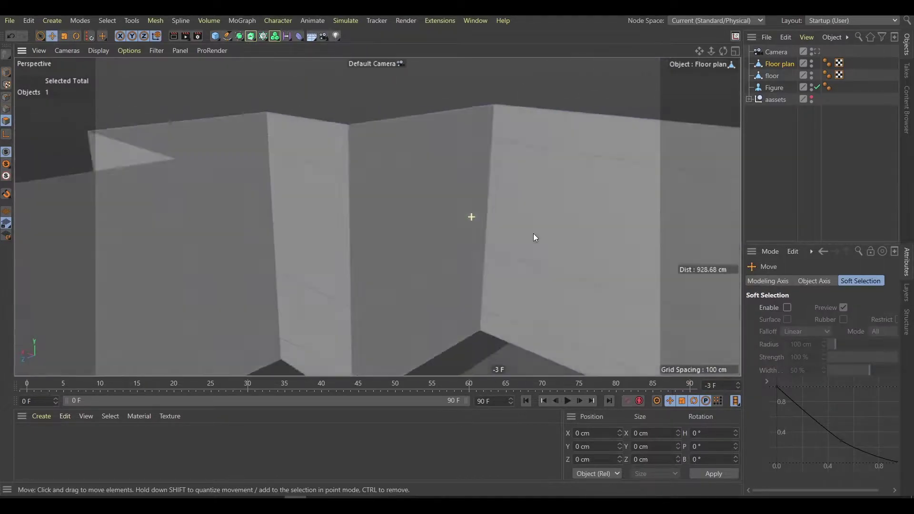
Inspect the walls and floor from several angles, then clear the selection
{"action": "left_click_drag", "start_coordinate": [533, 233], "coordinate": [596, 219], "text": "alt"}
{"action": "left_click", "coordinate": [494, 197]}
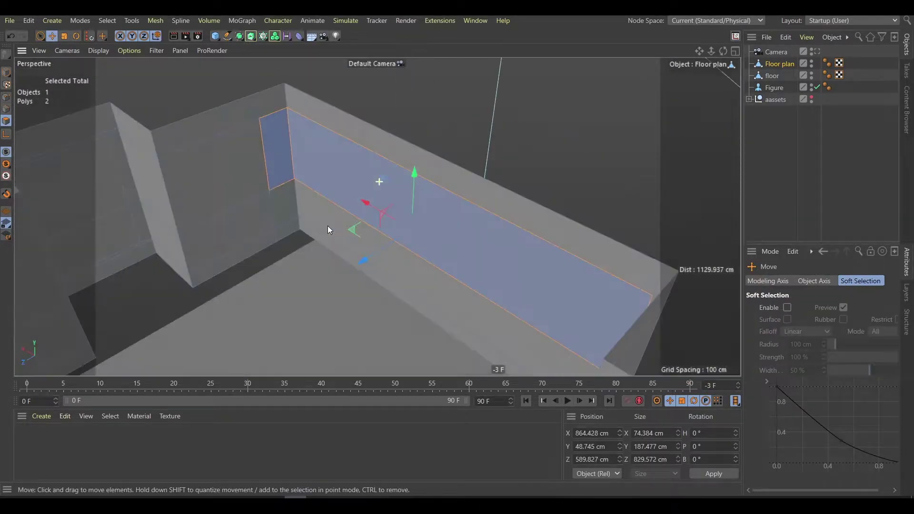
{"action": "left_click_drag", "start_coordinate": [327, 226], "coordinate": [482, 197], "text": "alt"}
{"action": "left_click_drag", "start_coordinate": [419, 128], "coordinate": [307, 279], "text": "alt"}
{"action": "left_click", "coordinate": [309, 281]}
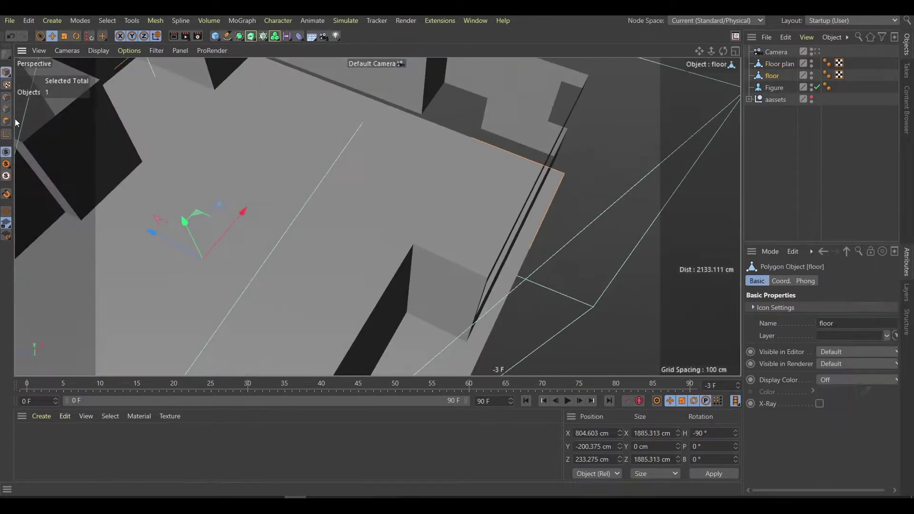
{"action": "mouse_move", "coordinate": [415, 211]}
{"action": "left_mouse_down", "text": "alt"}
{"action": "mouse_move", "coordinate": [624, 139]}
{"action": "mouse_move", "coordinate": [164, 328]}
{"action": "mouse_move", "coordinate": [302, 228]}
{"action": "left_mouse_up", "text": "alt"}
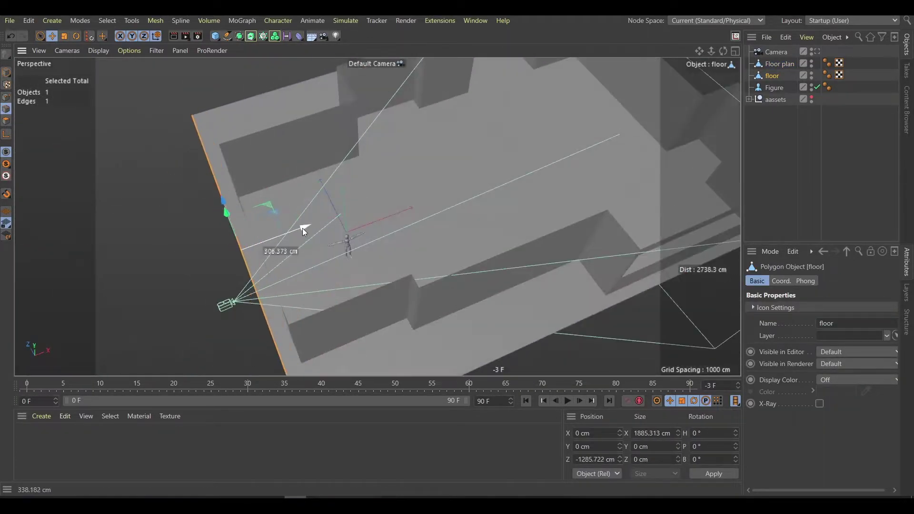
{"action": "left_click", "coordinate": [6, 71]}
{"action": "left_click", "coordinate": [28, 88]}
{"action": "left_click_drag", "start_coordinate": [244, 139], "coordinate": [760, 177], "text": "alt"}
Try a vertical loop cut on the walls, then undo it
{"action": "left_click", "coordinate": [779, 64]}
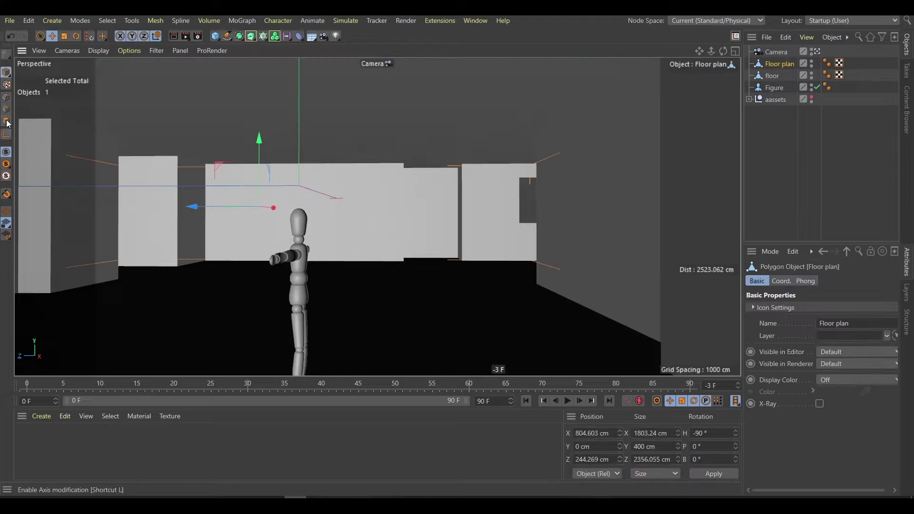
{"action": "key", "text": "k"}
{"action": "key", "text": "l"}
{"action": "left_click", "coordinate": [564, 134]}
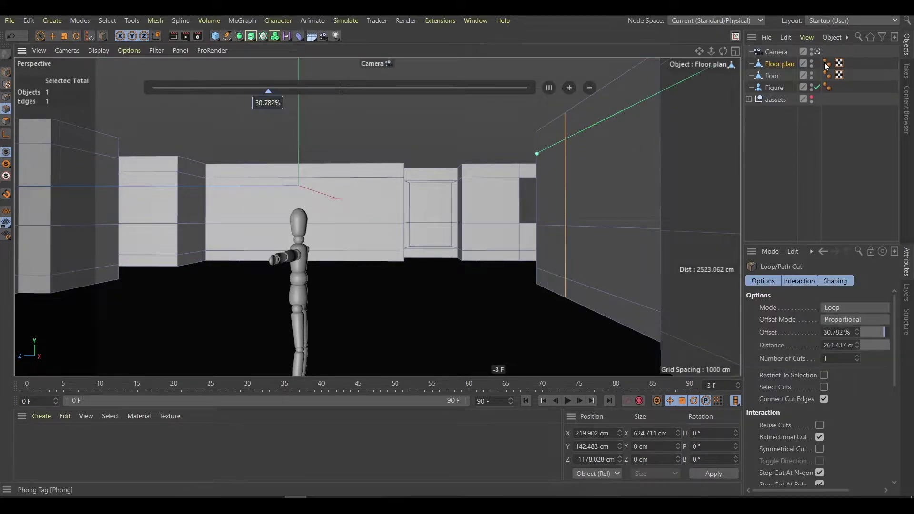
{"action": "mouse_move", "coordinate": [564, 134]}
{"action": "left_mouse_down", "text": "alt"}
{"action": "mouse_move", "coordinate": [467, 231]}
{"action": "mouse_move", "coordinate": [439, 195]}
{"action": "left_mouse_up", "text": "alt"}
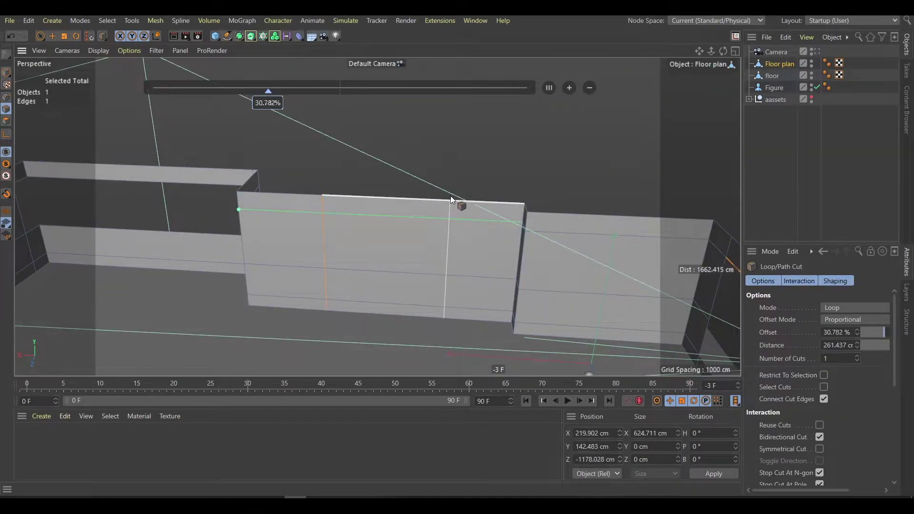
{"action": "key", "text": "ctrl+z"}
{"action": "key", "text": "ctrl+z"}
{"action": "key", "text": "ctrl+z"}
{"action": "key", "text": "ctrl+z"}
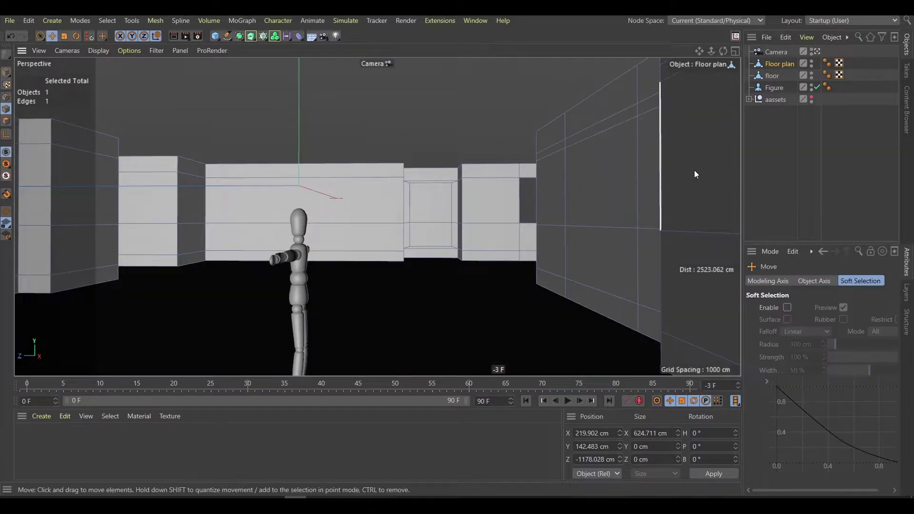
Stretch a flat cube into a slab about 1067 cm wide, make it editable, thicken it slightly
{"action": "key", "text": "ctrl+z"}
{"action": "key", "text": "ctrl+z"}
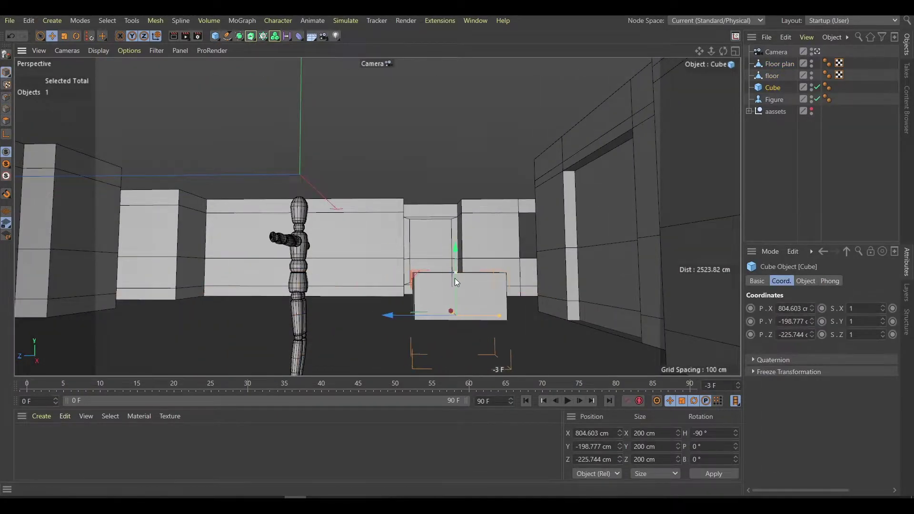
{"action": "middle_click", "coordinate": [233, 309]}
{"action": "scroll", "coordinate": [274, 282], "scroll_direction": "up", "scroll_amount": 3}
{"action": "key", "text": "ctrl+z"}
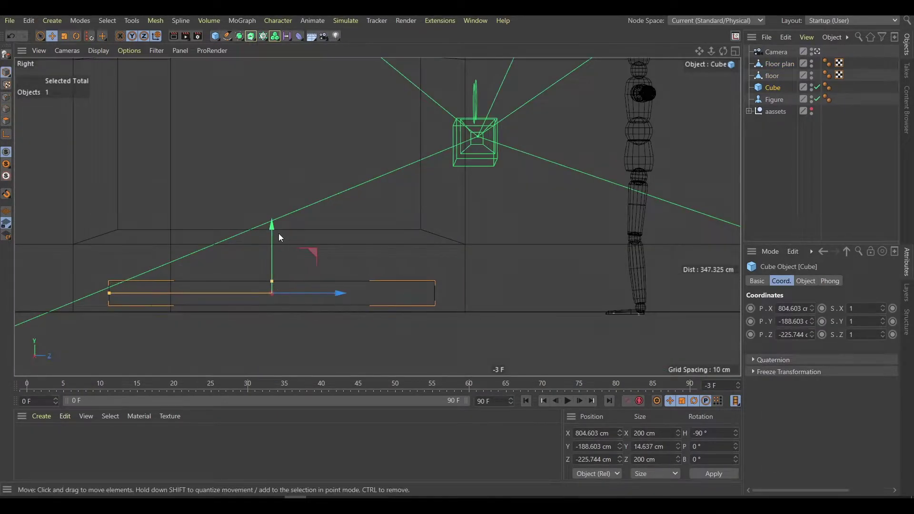
{"action": "key", "text": "ctrl+z"}
{"action": "key", "text": "F1"}
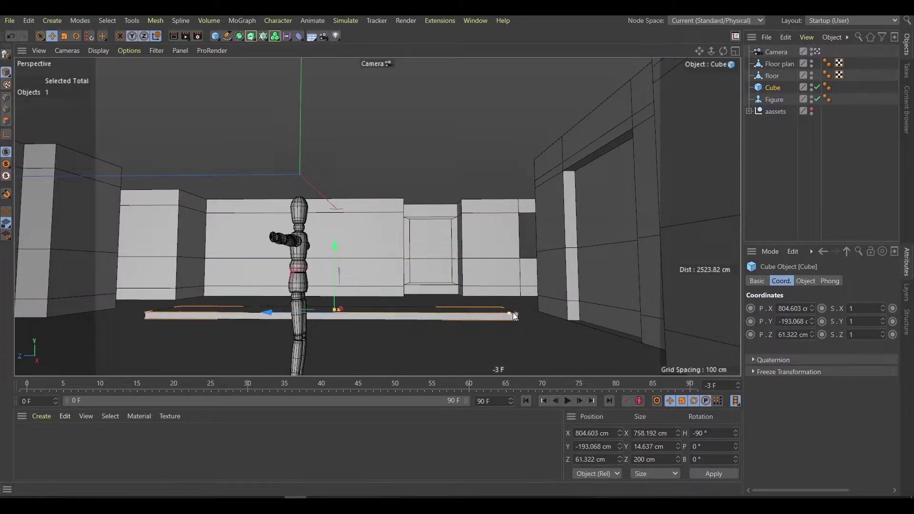
{"action": "left_click_drag", "start_coordinate": [341, 315], "coordinate": [564, 310]}
{"action": "key", "text": "F5"}
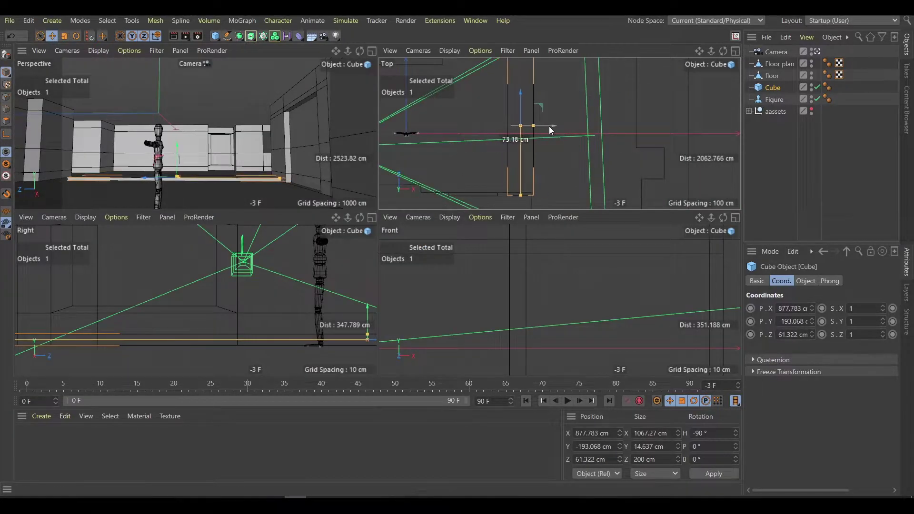
{"action": "left_click_drag", "start_coordinate": [549, 127], "coordinate": [521, 190]}
{"action": "key", "text": "F1"}
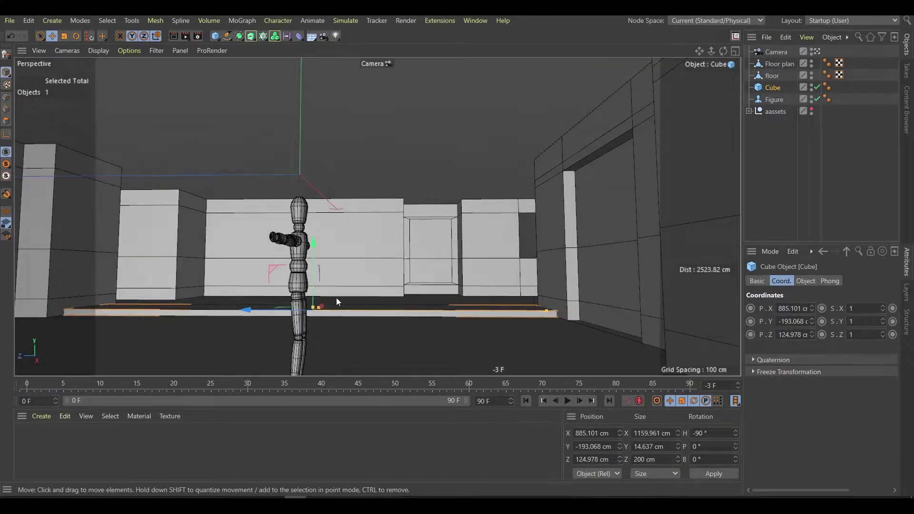
{"action": "key", "text": "c"}
{"action": "key", "text": "t"}
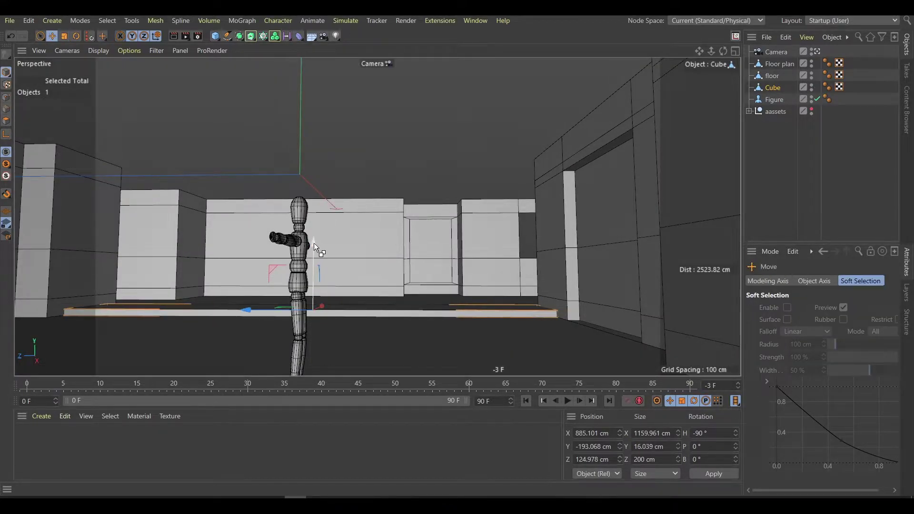
{"action": "left_click_drag", "start_coordinate": [313, 243], "coordinate": [313, 238], "text": "ctrl"}
Duplicate the slab twice, sliding each copy along X to form three steps
{"action": "key", "text": "F5"}
{"action": "key", "text": "F2"}
{"action": "key", "text": "e"}
{"action": "left_click_drag", "start_coordinate": [362, 198], "coordinate": [397, 198], "text": "ctrl"}
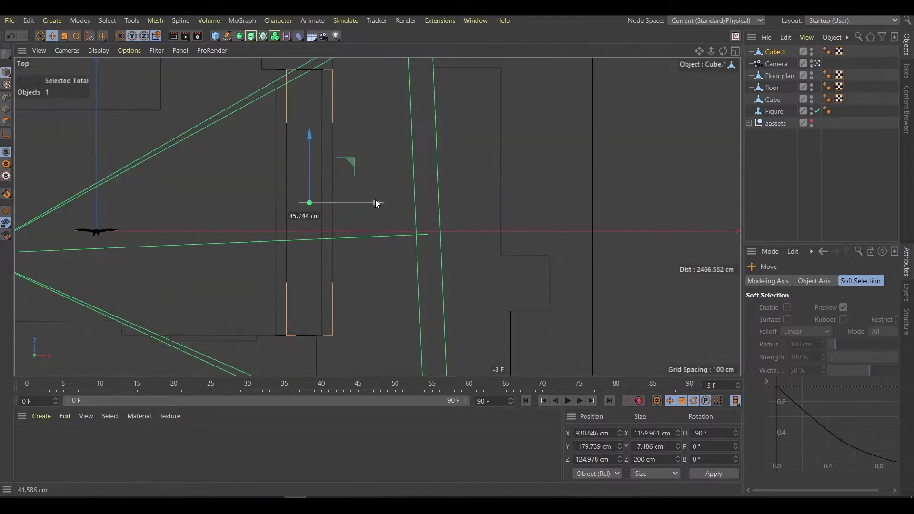
{"action": "key", "text": "F1"}
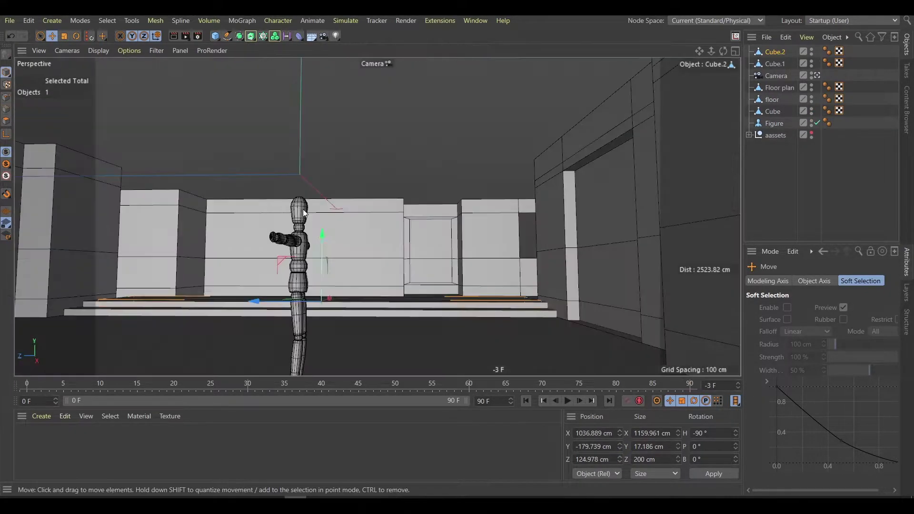
{"action": "key", "text": "F5"}
{"action": "key", "text": "F2"}
{"action": "left_click_drag", "start_coordinate": [392, 205], "coordinate": [397, 206]}
Orbit around the steps, select a face, then clear the selection
{"action": "key", "text": "F1"}
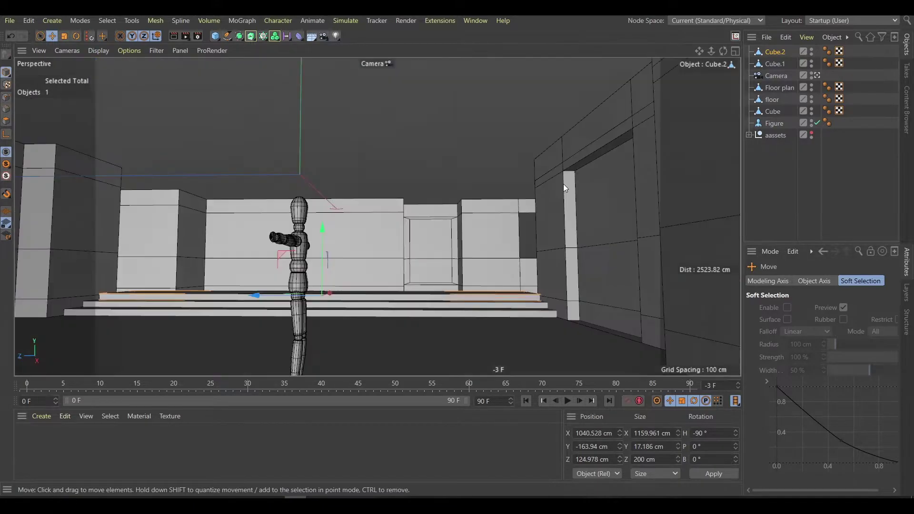
{"action": "mouse_move", "coordinate": [564, 183]}
{"action": "left_mouse_down", "text": "alt"}
{"action": "mouse_move", "coordinate": [550, 268]}
{"action": "mouse_move", "coordinate": [413, 233]}
{"action": "mouse_move", "coordinate": [725, 218]}
{"action": "mouse_move", "coordinate": [283, 280]}
{"action": "left_mouse_up", "text": "alt"}
{"action": "left_click", "coordinate": [282, 279]}
{"action": "mouse_move", "coordinate": [345, 366]}
{"action": "left_mouse_down", "text": "alt"}
{"action": "mouse_move", "coordinate": [346, 237]}
{"action": "mouse_move", "coordinate": [431, 275]}
{"action": "left_mouse_up", "text": "alt"}
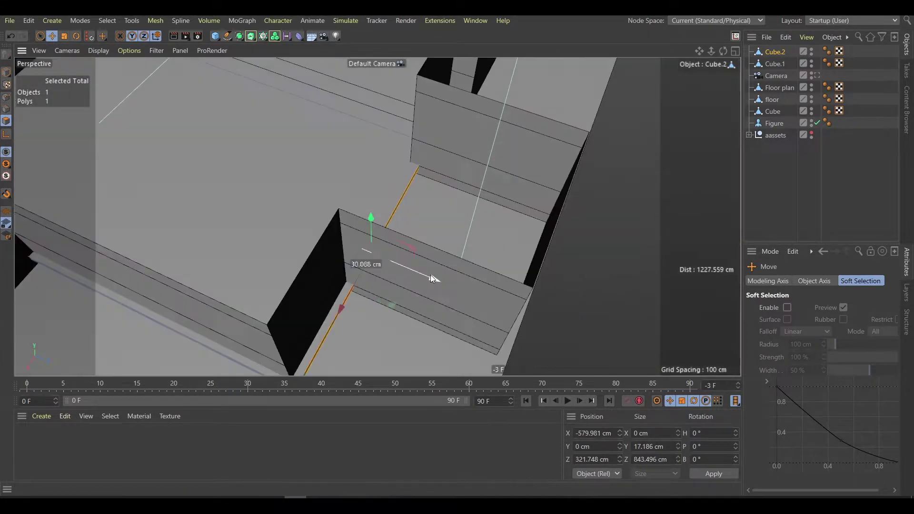
{"action": "left_click", "coordinate": [261, 169]}
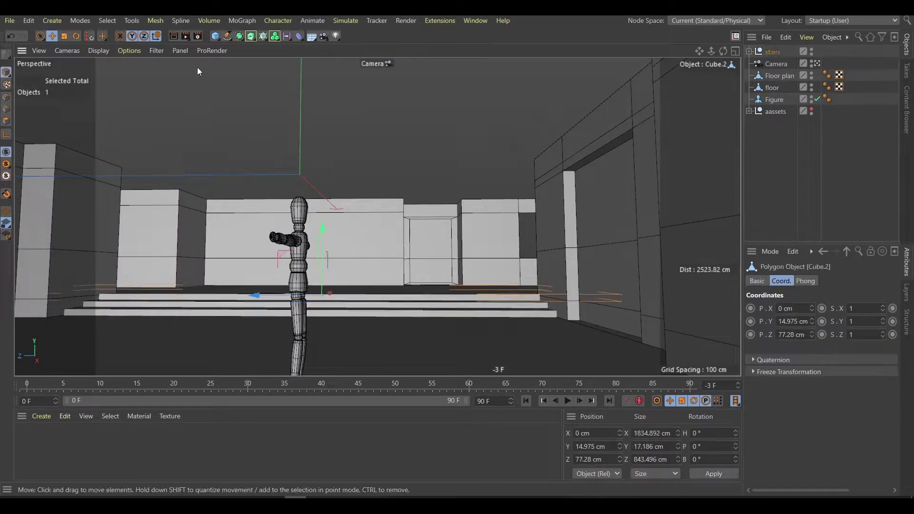
Add a cube at the front left, enlarge it into a big block, and make it editable
{"action": "left_click", "coordinate": [215, 35]}
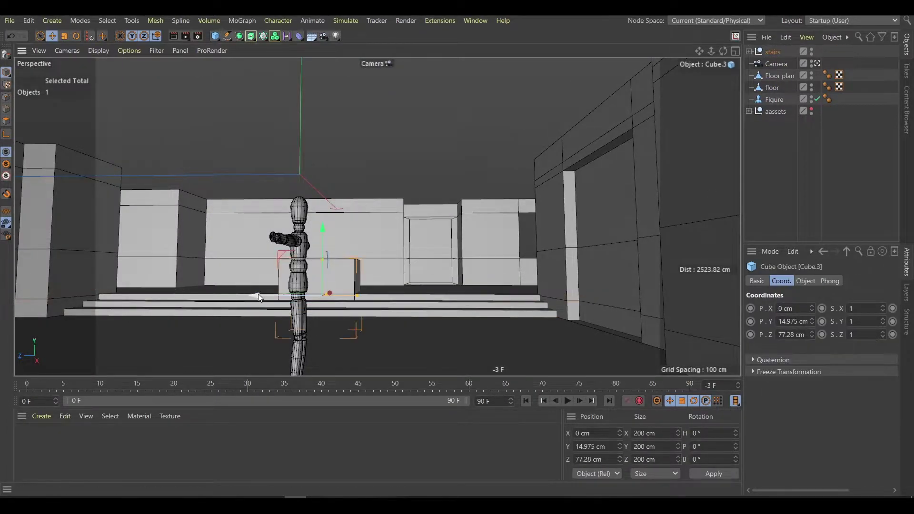
{"action": "left_click_drag", "start_coordinate": [258, 294], "coordinate": [138, 293]}
{"action": "key", "text": "F5"}
{"action": "scroll", "coordinate": [543, 125], "scroll_direction": "up", "scroll_amount": 3}
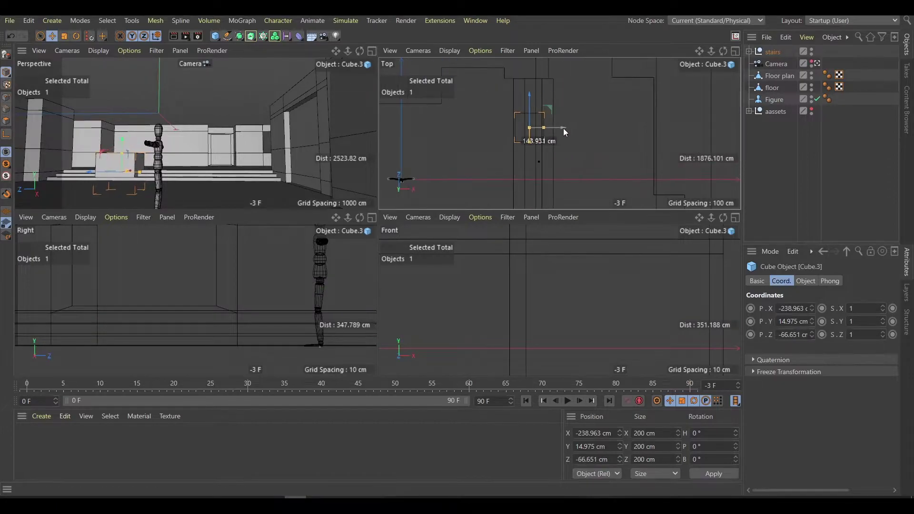
{"action": "mouse_move", "coordinate": [561, 128]}
{"action": "left_mouse_down"}
{"action": "mouse_move", "coordinate": [573, 127]}
{"action": "mouse_move", "coordinate": [550, 72]}
{"action": "left_mouse_up"}
{"action": "key", "text": "c"}
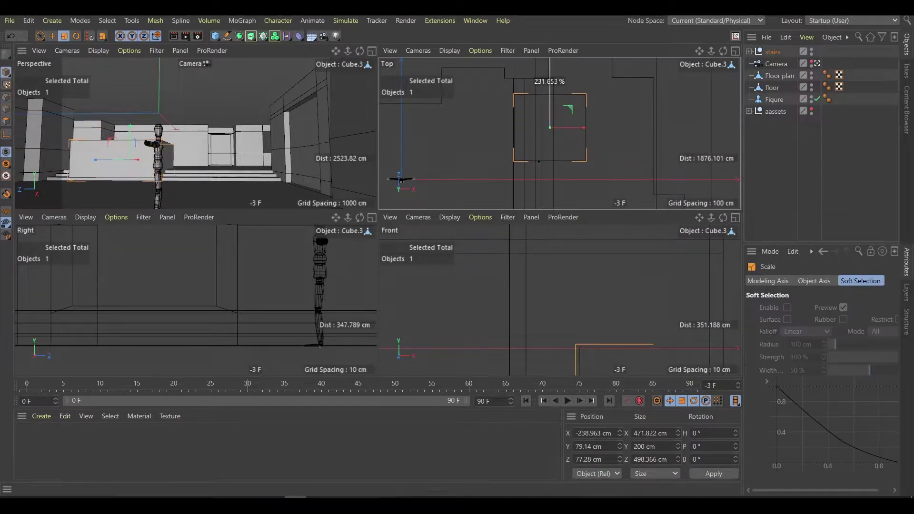
Move the block's side face to extend it toward the stairs
{"action": "middle_click", "coordinate": [162, 123]}
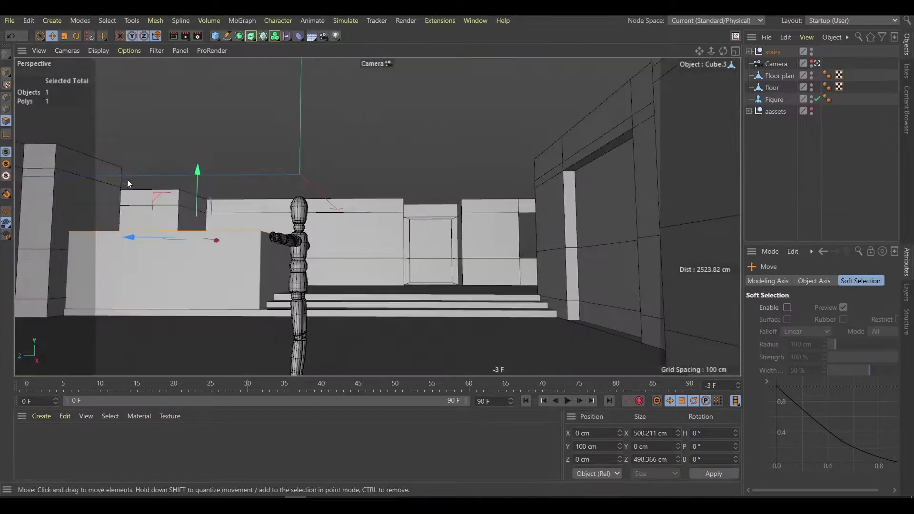
{"action": "left_click", "coordinate": [195, 138]}
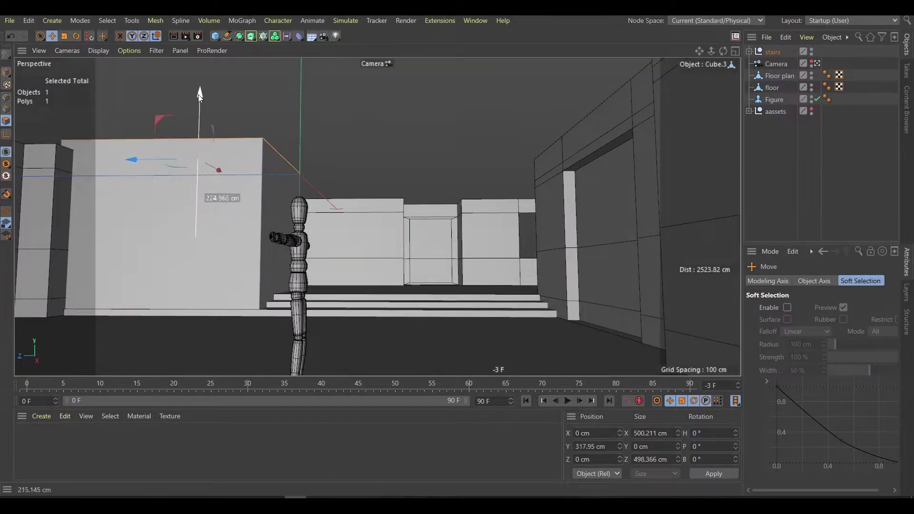
{"action": "left_click", "coordinate": [284, 171]}
{"action": "left_click_drag", "start_coordinate": [216, 222], "coordinate": [273, 225]}
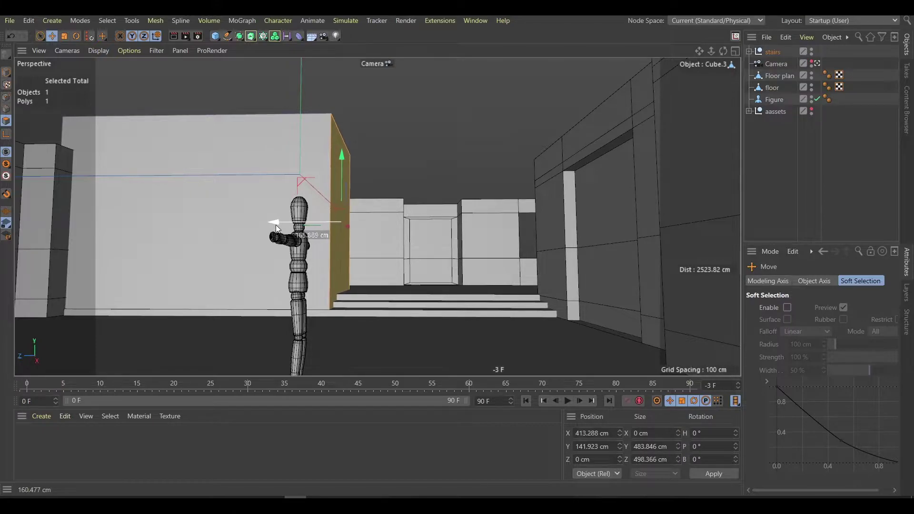
Rename the block 'frony wall'
{"action": "key", "text": "u"}
{"action": "key", "text": "p"}
{"action": "double_click", "coordinate": [774, 52]}
{"action": "type", "text": "frony wall"}
{"action": "key", "text": "Return"}
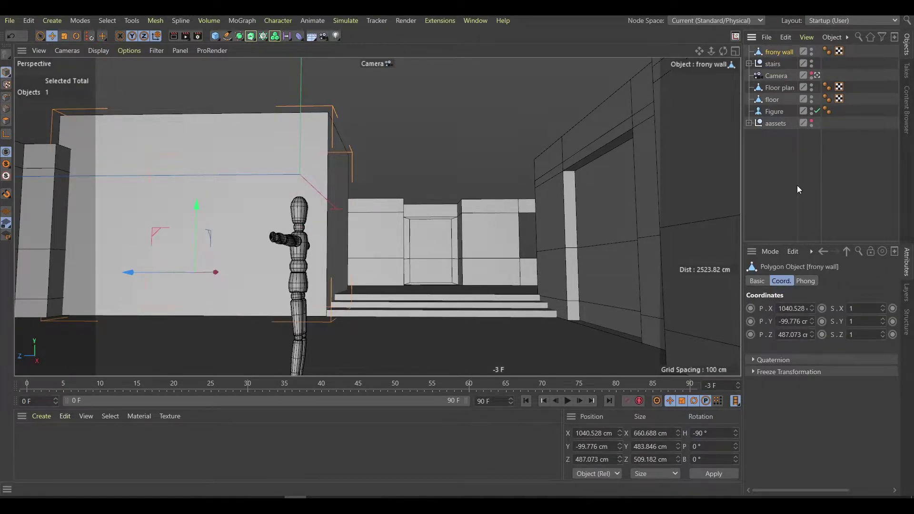
Add a new cube, narrow it to 54 cm in the top view, and make it editable
{"action": "middle_click", "coordinate": [570, 144]}
{"action": "left_click", "coordinate": [215, 36]}
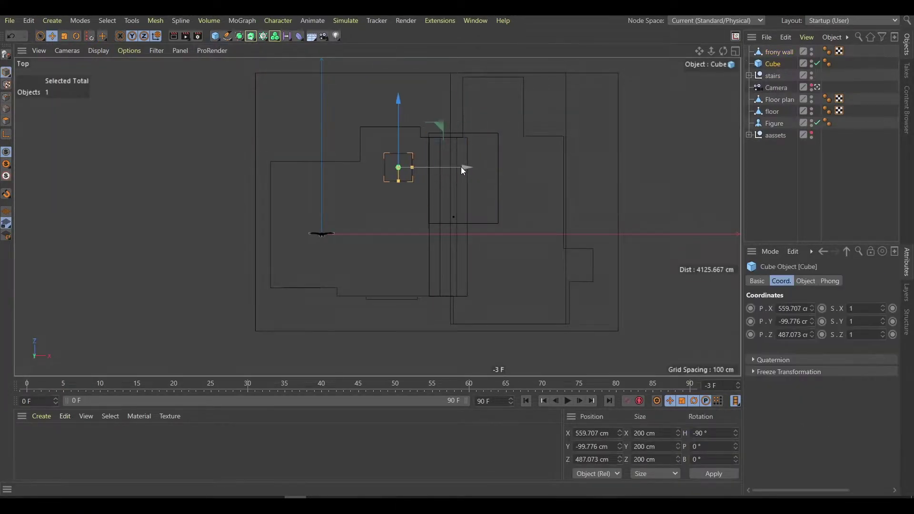
{"action": "scroll", "coordinate": [461, 166], "scroll_direction": "up", "scroll_amount": 3}
{"action": "mouse_move", "coordinate": [421, 140]}
{"action": "left_mouse_down"}
{"action": "mouse_move", "coordinate": [417, 194]}
{"action": "mouse_move", "coordinate": [395, 210]}
{"action": "left_mouse_up"}
{"action": "scroll", "coordinate": [414, 200], "scroll_direction": "up", "scroll_amount": 3}
{"action": "key", "text": "c"}
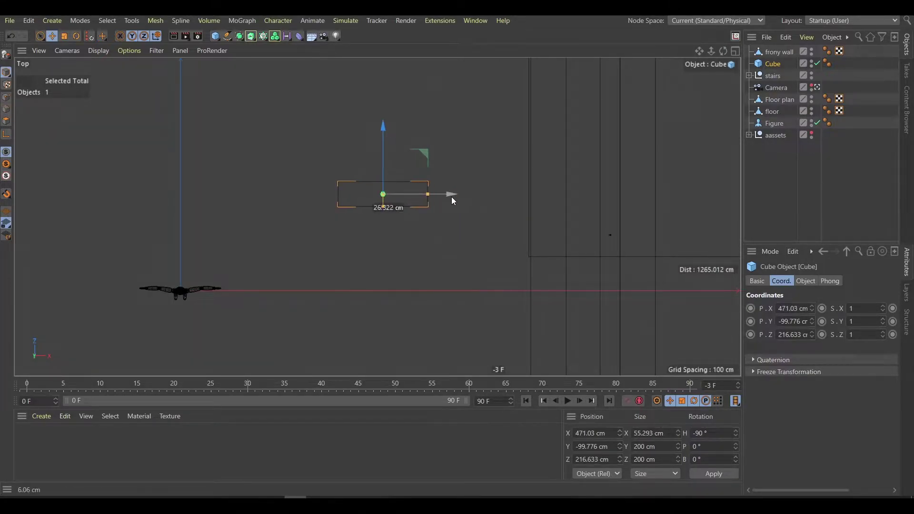
{"action": "middle_click", "coordinate": [451, 196]}
{"action": "middle_click", "coordinate": [204, 179]}
Raise and stretch the cube into a tall pillar positioned left of the figure
{"action": "left_click_drag", "start_coordinate": [231, 276], "coordinate": [230, 145]}
{"action": "key", "text": "t"}
{"action": "key", "text": "e"}
{"action": "left_click_drag", "start_coordinate": [227, 176], "coordinate": [227, 148]}
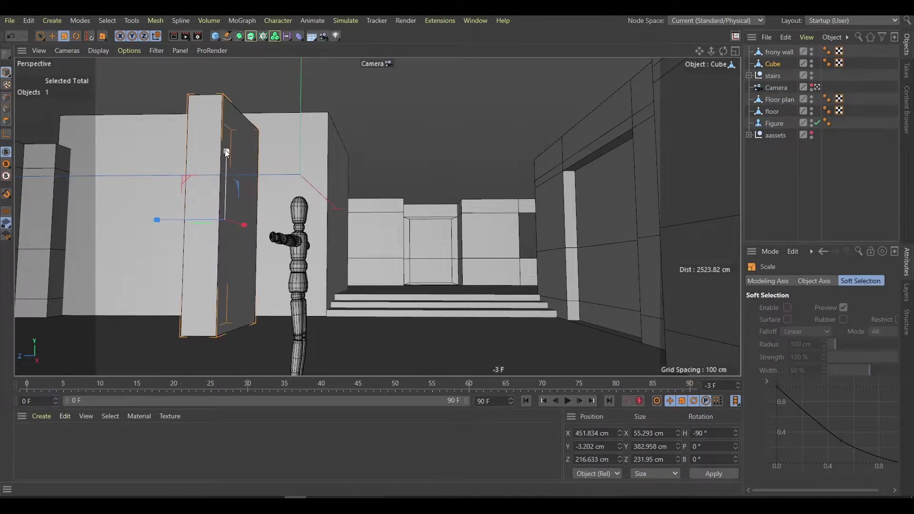
{"action": "left_click_drag", "start_coordinate": [161, 216], "coordinate": [165, 218]}
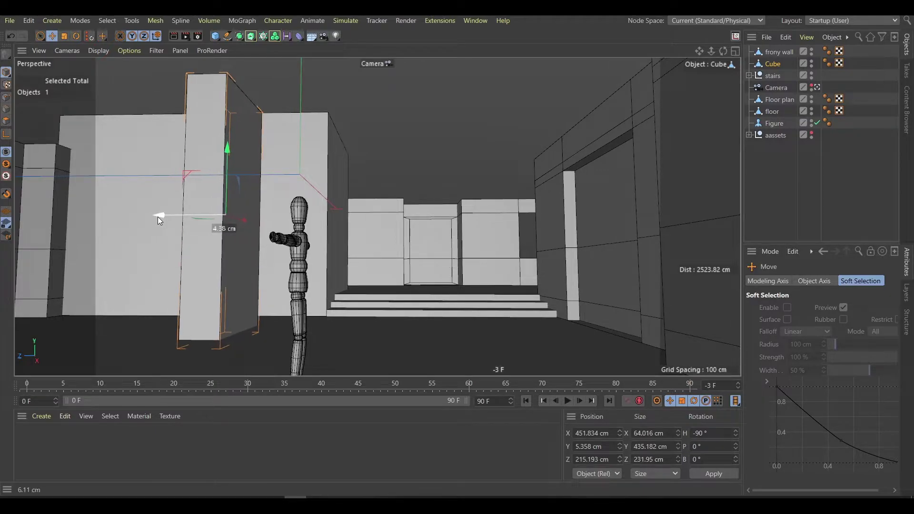
{"action": "left_click_drag", "start_coordinate": [164, 216], "coordinate": [158, 216]}
{"action": "left_click", "coordinate": [390, 316]}
{"action": "left_click", "coordinate": [297, 266]}
{"action": "middle_click", "coordinate": [509, 164]}
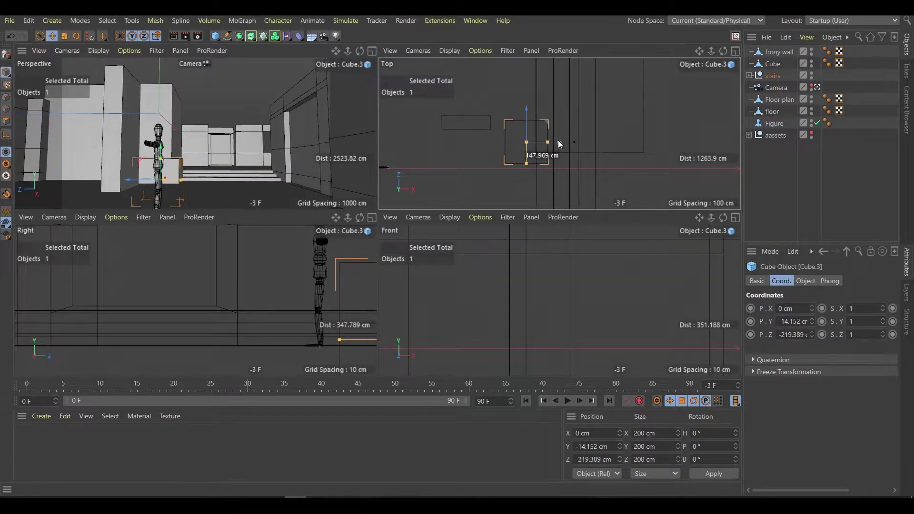
Widen the cube to about 630 cm and move it in front of the stairs
{"action": "left_click_drag", "start_coordinate": [520, 78], "coordinate": [559, 145]}
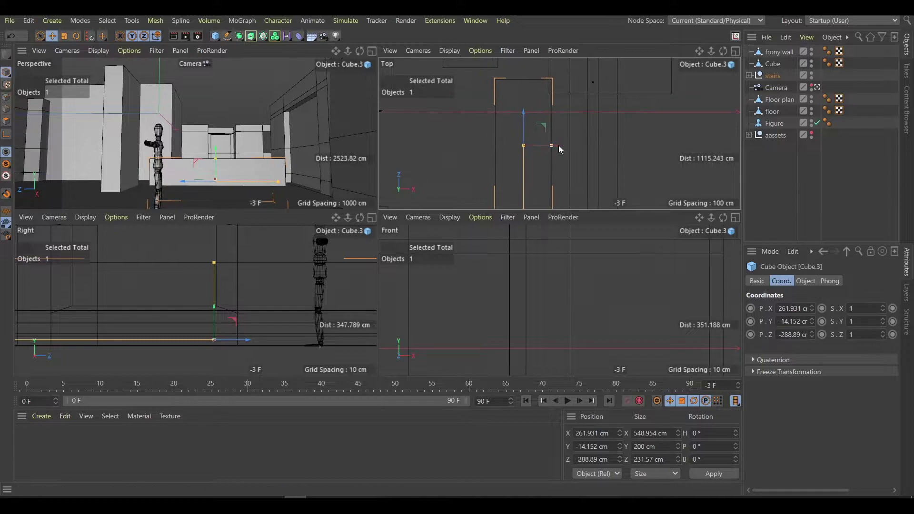
{"action": "left_click_drag", "start_coordinate": [520, 112], "coordinate": [520, 102]}
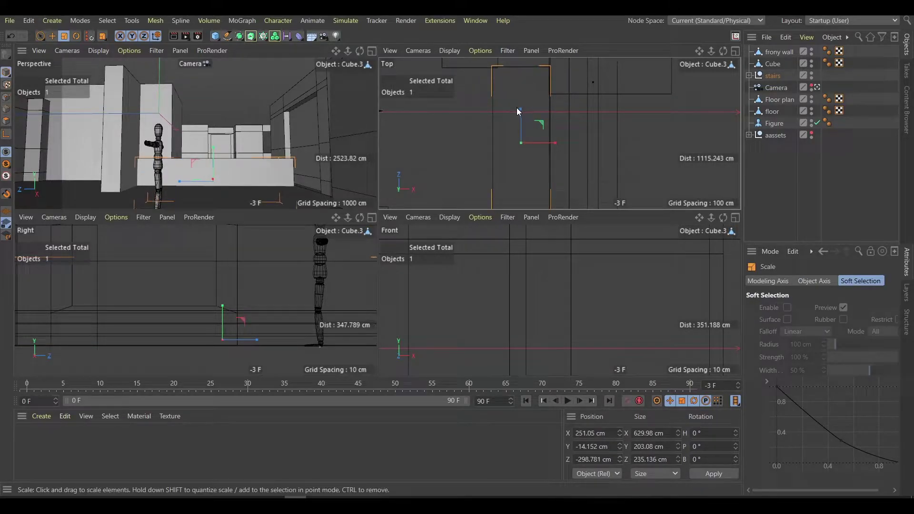
{"action": "key", "text": "F1"}
{"action": "mouse_move", "coordinate": [444, 150]}
{"action": "left_mouse_down", "text": "alt"}
{"action": "mouse_move", "coordinate": [379, 267]}
{"action": "mouse_move", "coordinate": [452, 219]}
{"action": "mouse_move", "coordinate": [341, 237]}
{"action": "mouse_move", "coordinate": [384, 253]}
{"action": "left_mouse_up", "text": "alt"}
{"action": "key", "text": "e"}
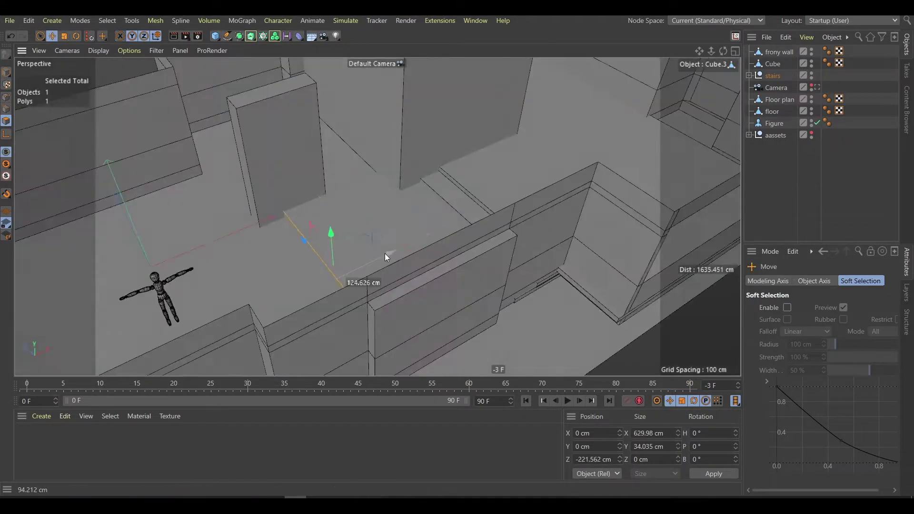
{"action": "left_click", "coordinate": [367, 256]}
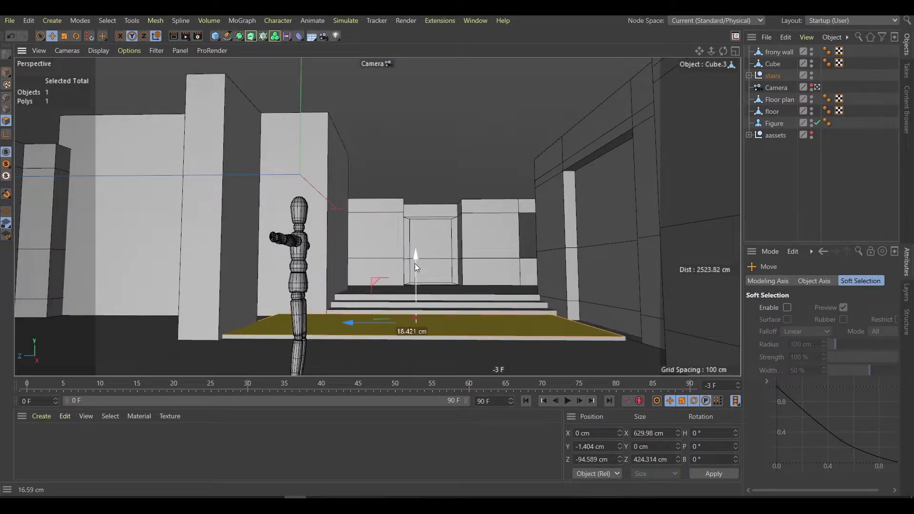
Trim the slab by moving its side face, and rename it 'tile foreground'
{"action": "left_click", "coordinate": [817, 87]}
{"action": "mouse_move", "coordinate": [333, 215]}
{"action": "left_mouse_down", "text": "alt"}
{"action": "mouse_move", "coordinate": [248, 292]}
{"action": "mouse_move", "coordinate": [280, 281]}
{"action": "left_mouse_up", "text": "alt"}
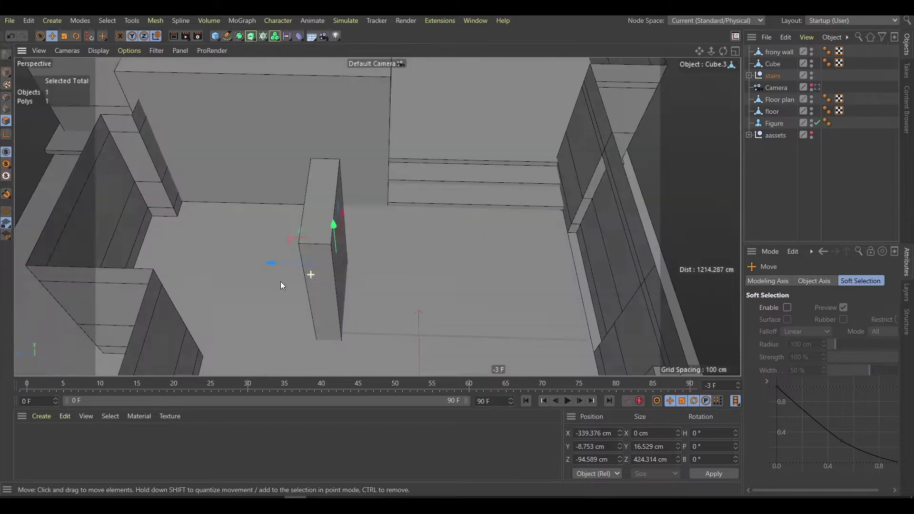
{"action": "scroll", "coordinate": [281, 282], "scroll_direction": "up", "scroll_amount": 5}
{"action": "left_click_drag", "start_coordinate": [399, 175], "coordinate": [359, 176]}
{"action": "left_click", "coordinate": [817, 87]}
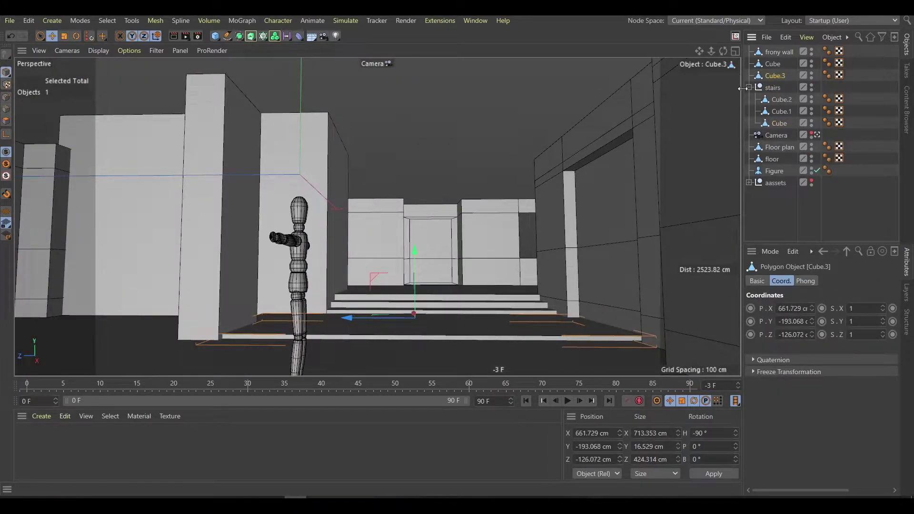
{"action": "double_click", "coordinate": [768, 75]}
{"action": "type", "text": "tile foreground"}
{"action": "key", "text": "Return"}
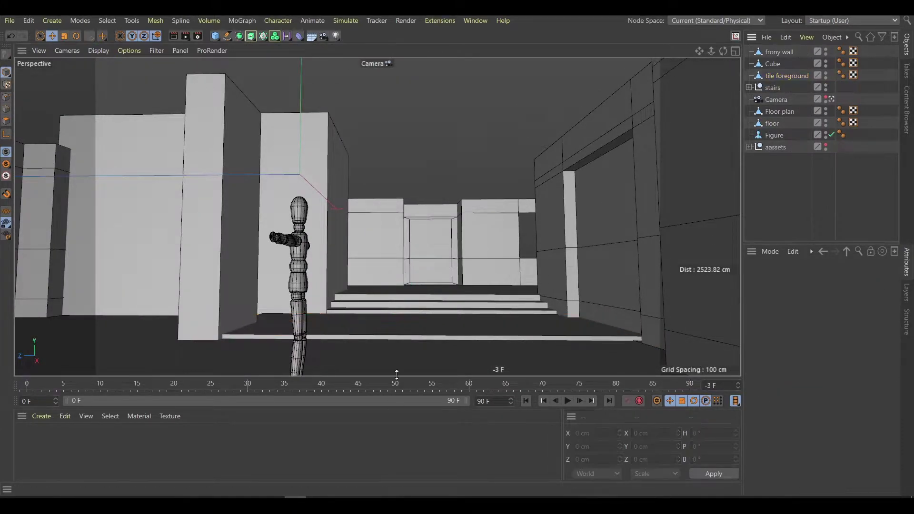
Copy the pillar, resize it in the top view, make it editable, and lower it to about 78 cm
{"action": "left_click", "coordinate": [204, 240]}
{"action": "left_click_drag", "start_coordinate": [204, 236], "coordinate": [137, 208], "text": "ctrl"}
{"action": "key", "text": "F2"}
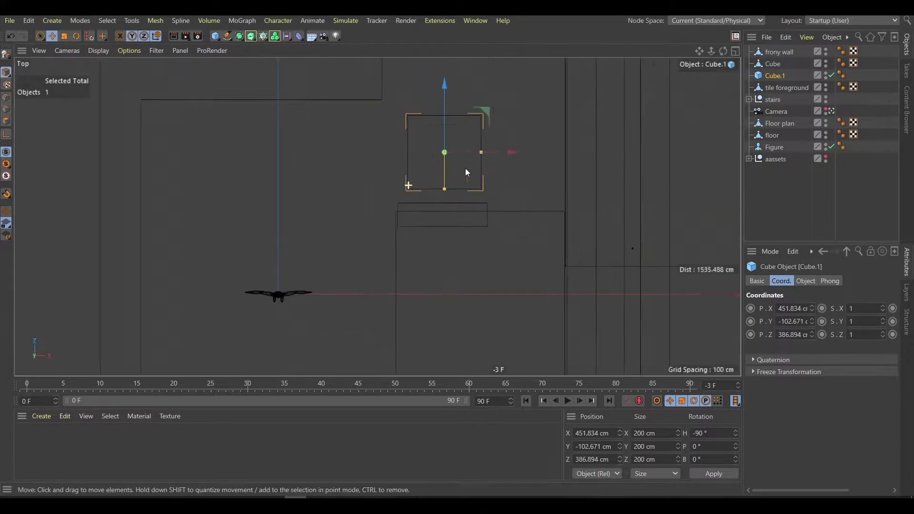
{"action": "left_click_drag", "start_coordinate": [473, 143], "coordinate": [527, 145]}
{"action": "key", "text": "c"}
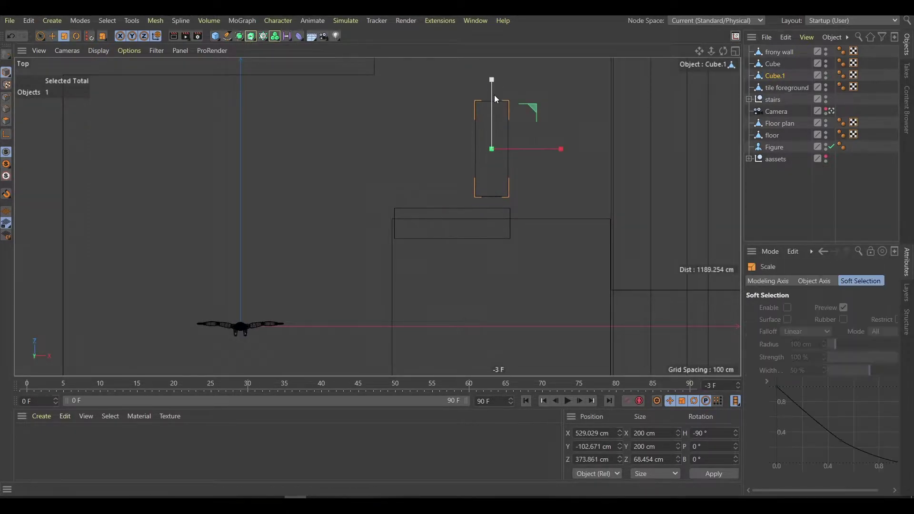
{"action": "middle_click_drag", "start_coordinate": [494, 95], "coordinate": [493, 150], "text": "alt"}
{"action": "middle_click", "coordinate": [493, 150]}
{"action": "middle_click", "coordinate": [147, 207]}
{"action": "left_click_drag", "start_coordinate": [146, 207], "coordinate": [147, 259]}
Set the box on the floor, widen it to about 339 cm, shrink it slightly, deselect
{"action": "key", "text": "F3"}
{"action": "scroll", "coordinate": [228, 266], "scroll_direction": "up", "scroll_amount": 3}
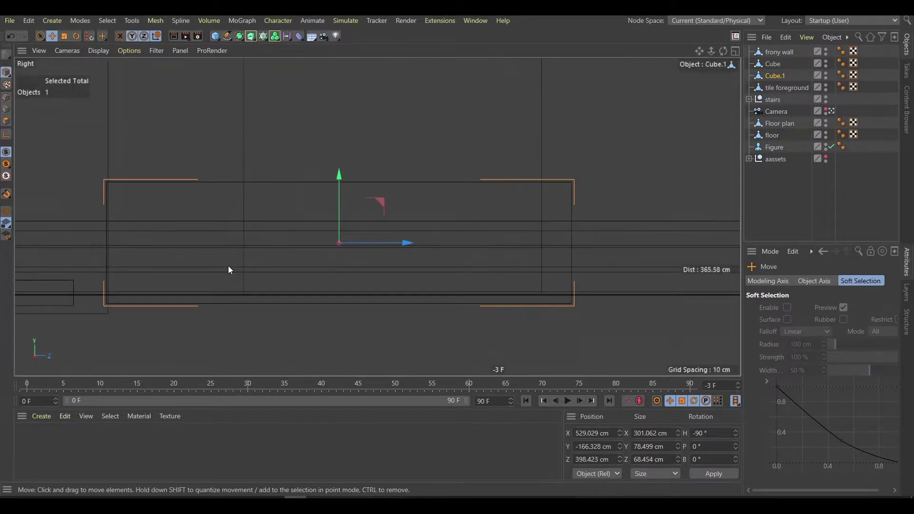
{"action": "left_click_drag", "start_coordinate": [361, 179], "coordinate": [365, 167]}
{"action": "key", "text": "F1"}
{"action": "key", "text": "t"}
{"action": "left_click_drag", "start_coordinate": [75, 305], "coordinate": [75, 308]}
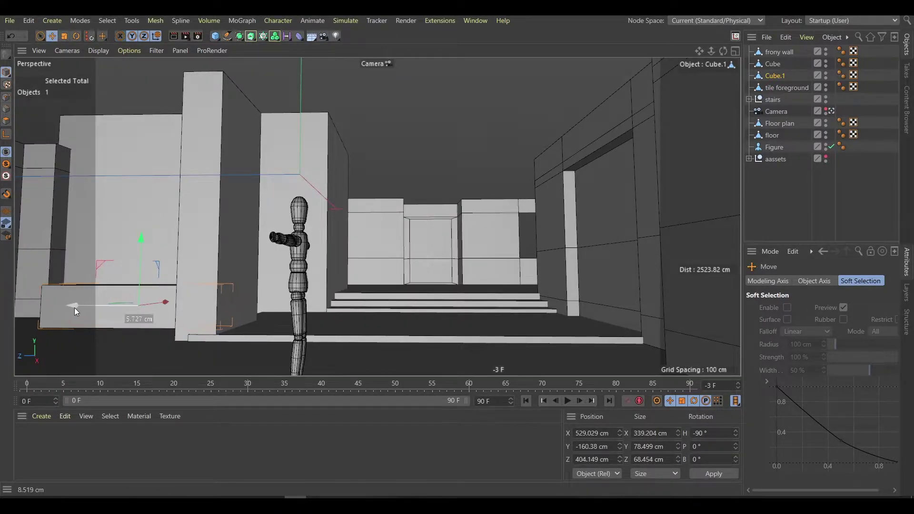
{"action": "middle_click", "coordinate": [197, 236]}
{"action": "middle_click", "coordinate": [458, 277]}
{"action": "left_click_drag", "start_coordinate": [441, 215], "coordinate": [430, 179]}
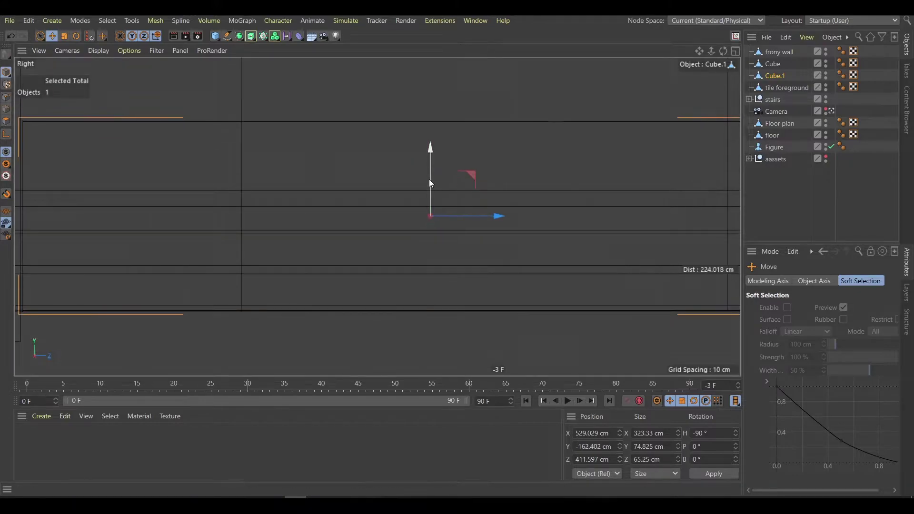
{"action": "key", "text": "F1"}
{"action": "key", "text": "e"}
{"action": "key", "text": "ctrl+shift+a"}
Cut an edge loop near the bottom of the low box, Cube.1
{"action": "left_click", "coordinate": [831, 111]}
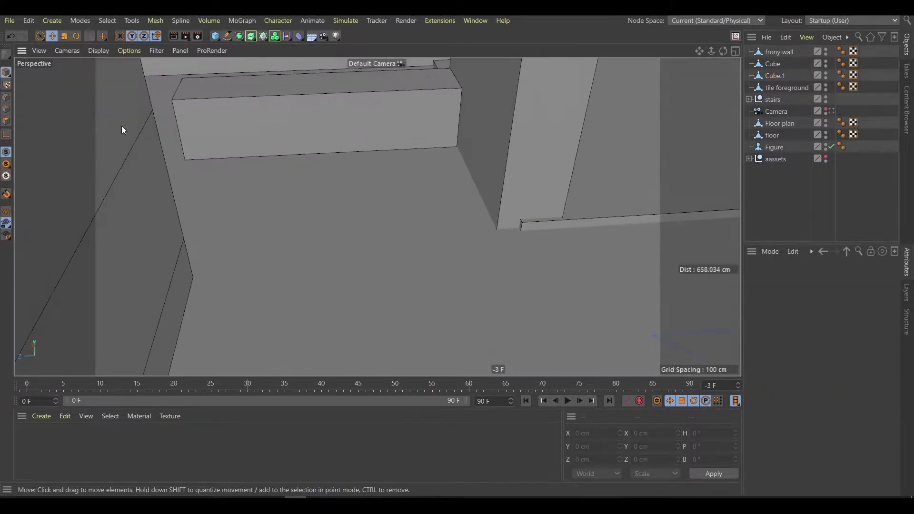
{"action": "left_click", "coordinate": [416, 151]}
{"action": "scroll", "coordinate": [419, 166], "scroll_direction": "up", "scroll_amount": 3}
{"action": "scroll", "coordinate": [421, 184], "scroll_direction": "up", "scroll_amount": 5}
{"action": "key", "text": "d"}
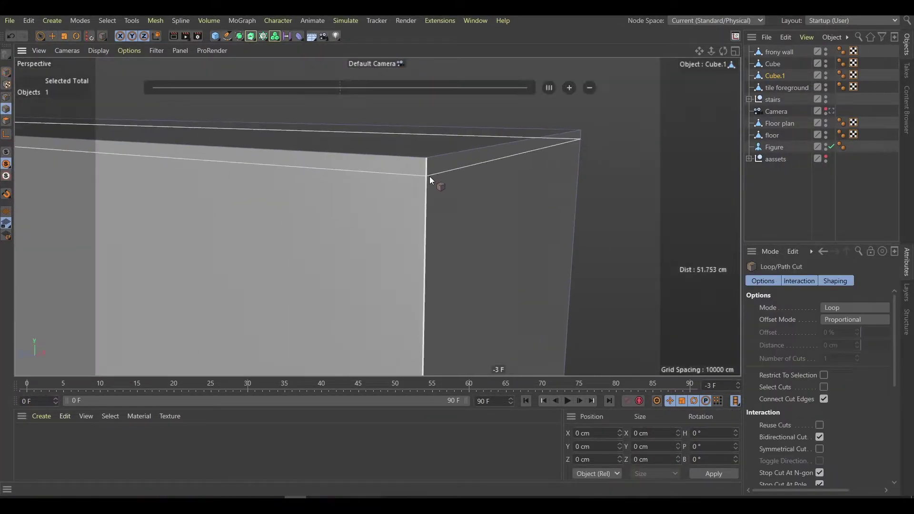
{"action": "mouse_move", "coordinate": [430, 176]}
{"action": "left_mouse_down"}
{"action": "mouse_move", "coordinate": [455, 309]}
{"action": "mouse_move", "coordinate": [532, 233]}
{"action": "mouse_move", "coordinate": [401, 345]}
{"action": "left_mouse_up"}
Extrude Cube.1's bottom ring of faces outward into a thin rim
{"action": "key", "text": "e"}
{"action": "key", "text": "u"}
{"action": "key", "text": "l"}
{"action": "left_click", "coordinate": [444, 310]}
{"action": "key", "text": "d"}
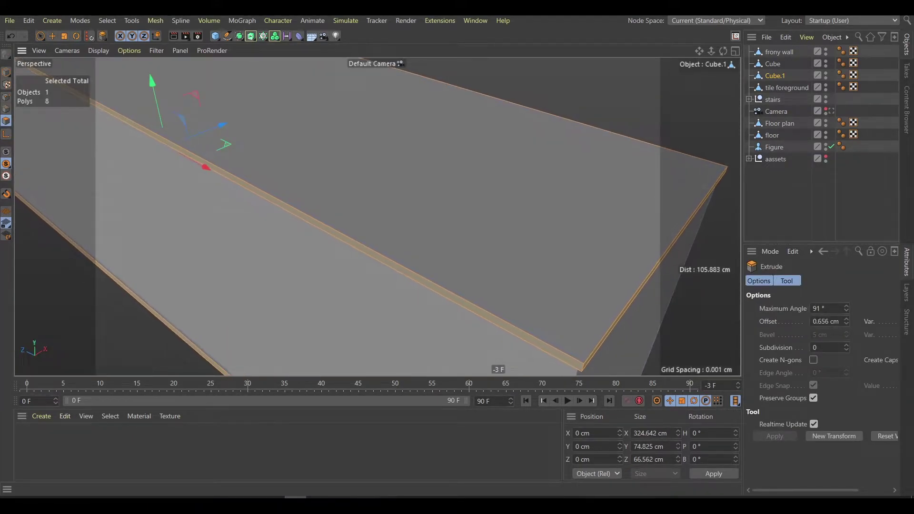
{"action": "mouse_move", "coordinate": [280, 182]}
{"action": "left_mouse_down", "text": "alt"}
{"action": "mouse_move", "coordinate": [450, 296]}
{"action": "mouse_move", "coordinate": [472, 248]}
{"action": "mouse_move", "coordinate": [619, 286]}
{"action": "mouse_move", "coordinate": [470, 341]}
{"action": "mouse_move", "coordinate": [571, 353]}
{"action": "mouse_move", "coordinate": [502, 260]}
{"action": "mouse_move", "coordinate": [467, 281]}
{"action": "mouse_move", "coordinate": [464, 308]}
{"action": "mouse_move", "coordinate": [598, 208]}
{"action": "left_mouse_up", "text": "alt"}
Select the edge loops around the rim and top of Cube.1 for bevelling
{"action": "key", "text": "e"}
{"action": "key", "text": "u"}
{"action": "key", "text": "l"}
{"action": "left_click", "coordinate": [465, 264]}
{"action": "key", "text": "m"}
{"action": "key", "text": "s"}
{"action": "key", "text": "u"}
{"action": "key", "text": "l"}
{"action": "left_click", "coordinate": [471, 342]}
{"action": "key", "text": "m"}
{"action": "key", "text": "s"}
Reselect the rim edge loop and bevel it slightly
{"action": "key", "text": "e"}
{"action": "key", "text": "u"}
{"action": "key", "text": "l"}
{"action": "left_click", "coordinate": [466, 263]}
{"action": "key", "text": "m"}
{"action": "key", "text": "s"}
{"action": "key", "text": "u"}
{"action": "key", "text": "l"}
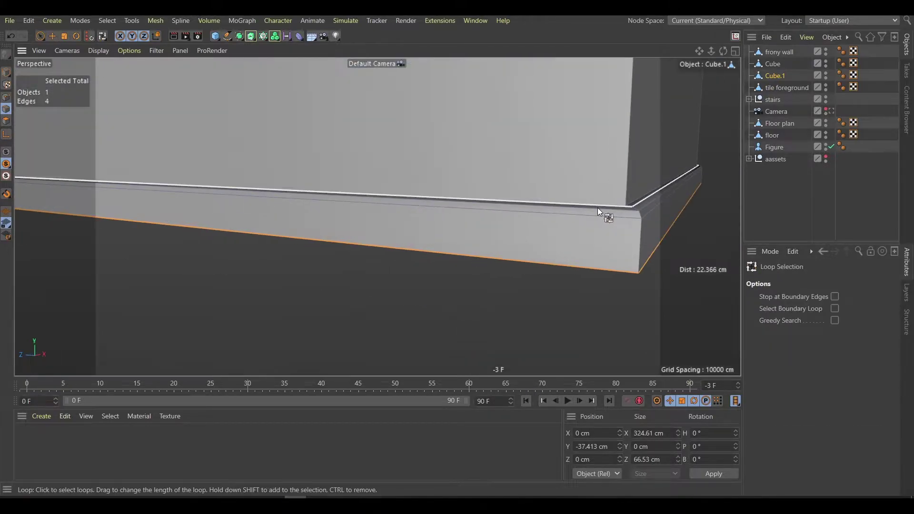
{"action": "key", "text": "m"}
{"action": "key", "text": "s"}
{"action": "scroll", "coordinate": [541, 244], "scroll_direction": "up", "scroll_amount": 5}
{"action": "left_click_drag", "start_coordinate": [546, 299], "coordinate": [552, 299]}
Chamfer the box's vertical corner edge, leaving 0.17 cm chamfers
{"action": "key", "text": "e"}
{"action": "scroll", "coordinate": [290, 284], "scroll_direction": "down", "scroll_amount": 5}
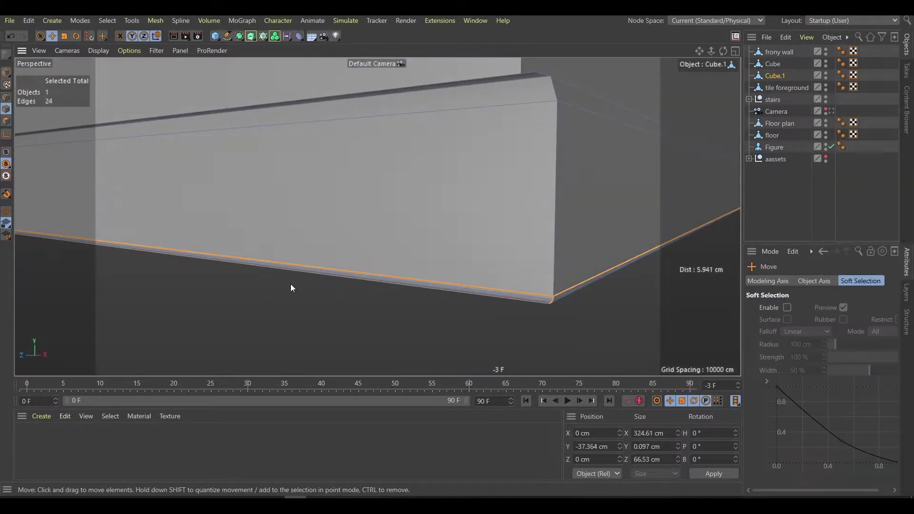
{"action": "scroll", "coordinate": [212, 313], "scroll_direction": "down", "scroll_amount": 5}
{"action": "mouse_move", "coordinate": [212, 313]}
{"action": "left_mouse_down", "text": "alt"}
{"action": "mouse_move", "coordinate": [387, 176]}
{"action": "mouse_move", "coordinate": [362, 156]}
{"action": "left_mouse_up", "text": "alt"}
{"action": "scroll", "coordinate": [263, 235], "scroll_direction": "down", "scroll_amount": 5}
{"action": "scroll", "coordinate": [263, 235], "scroll_direction": "up", "scroll_amount": 8}
{"action": "key", "text": "m"}
{"action": "key", "text": "s"}
{"action": "key", "text": "e"}
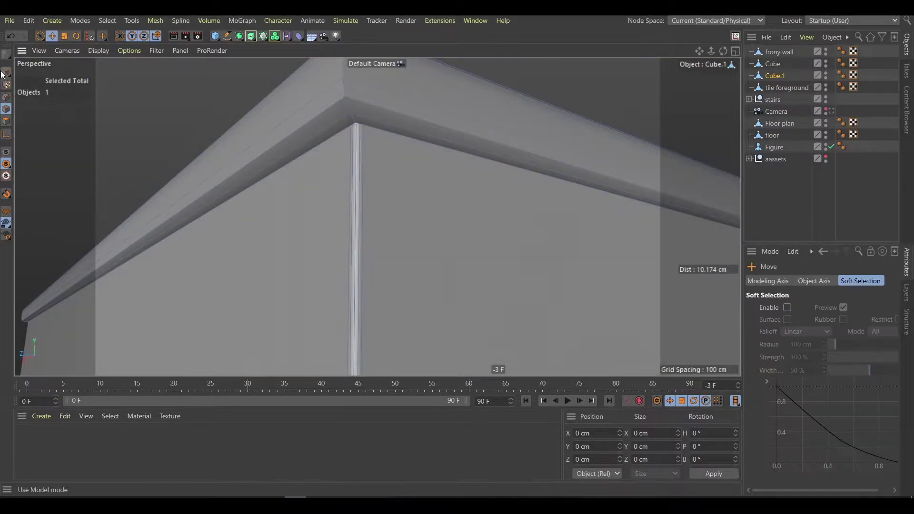
{"action": "scroll", "coordinate": [266, 170], "scroll_direction": "down", "scroll_amount": 10}
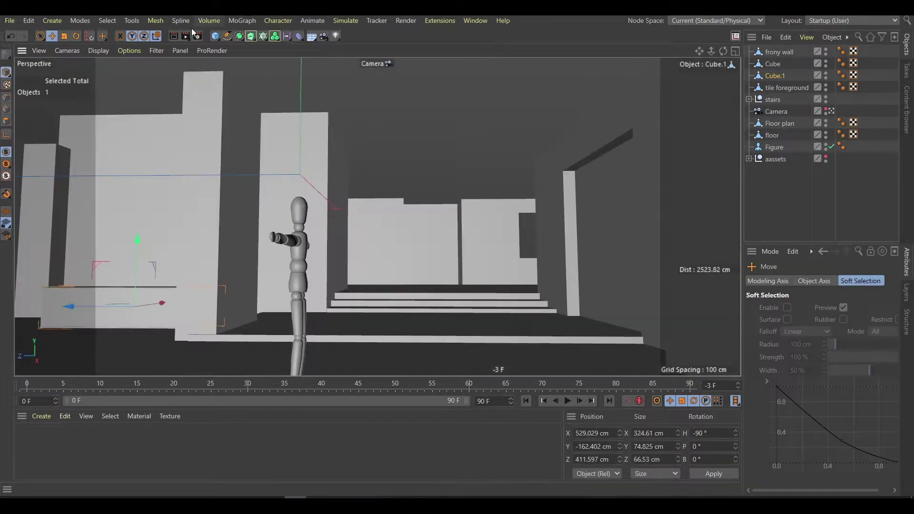
Stretch Cube.2 lengthwise in Top view, make it editable, and nudge it up
{"action": "middle_click", "coordinate": [135, 196]}
{"action": "scroll", "coordinate": [618, 130], "scroll_direction": "up", "scroll_amount": 2}
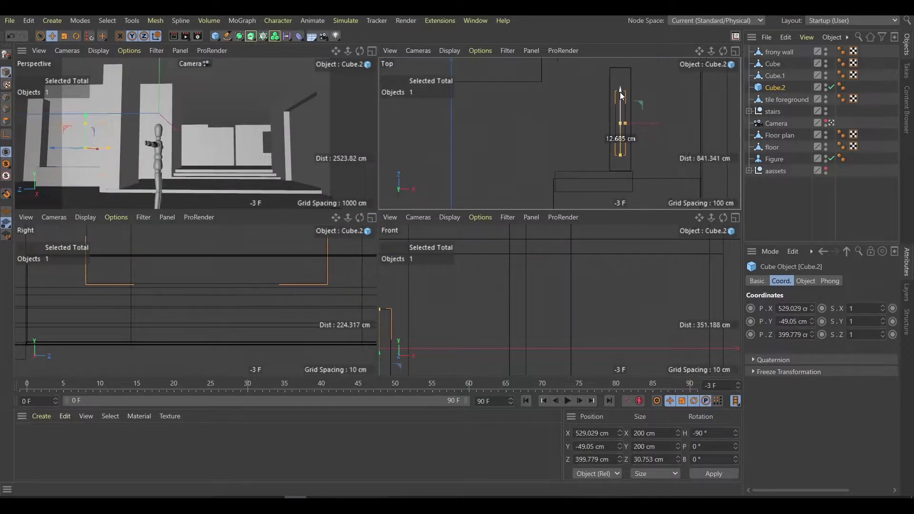
{"action": "left_click_drag", "start_coordinate": [621, 92], "coordinate": [620, 92]}
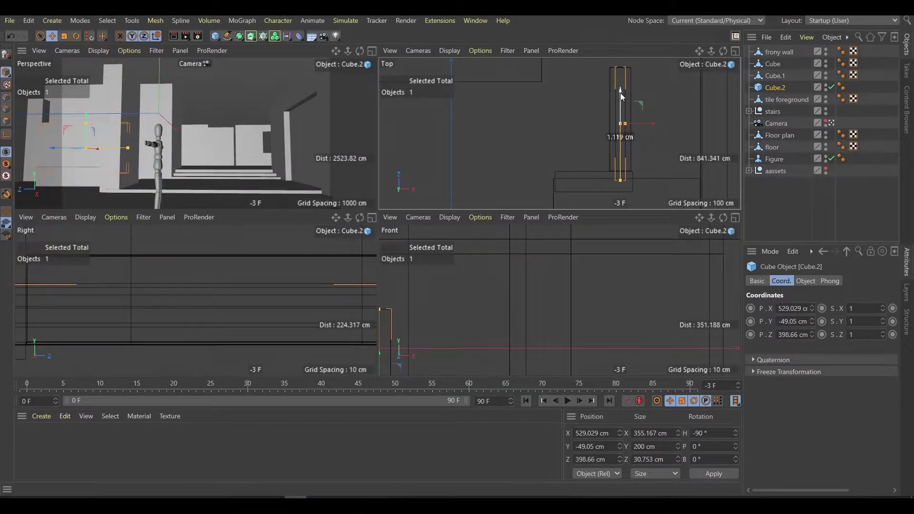
{"action": "scroll", "coordinate": [227, 304], "scroll_direction": "down", "scroll_amount": 5}
{"action": "key", "text": "c"}
{"action": "left_click_drag", "start_coordinate": [239, 262], "coordinate": [238, 264]}
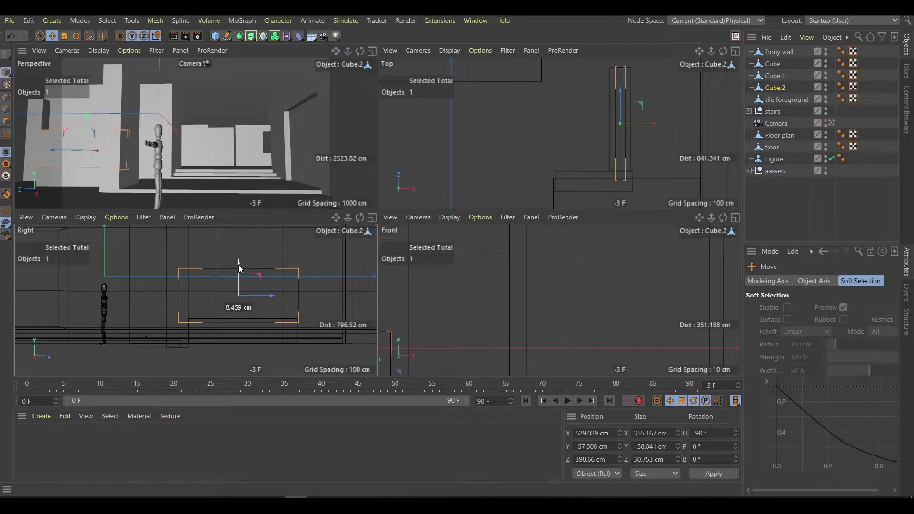
Reshape Cube.2 by raising two of its edges into a slanted panel
{"action": "middle_click", "coordinate": [72, 150]}
{"action": "left_click", "coordinate": [833, 125]}
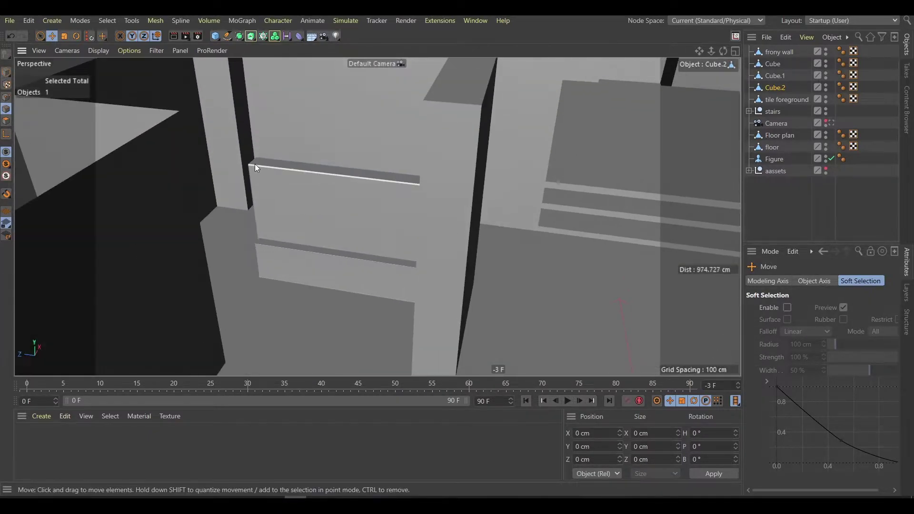
{"action": "left_click", "coordinate": [832, 125]}
{"action": "left_click_drag", "start_coordinate": [61, 128], "coordinate": [61, 113]}
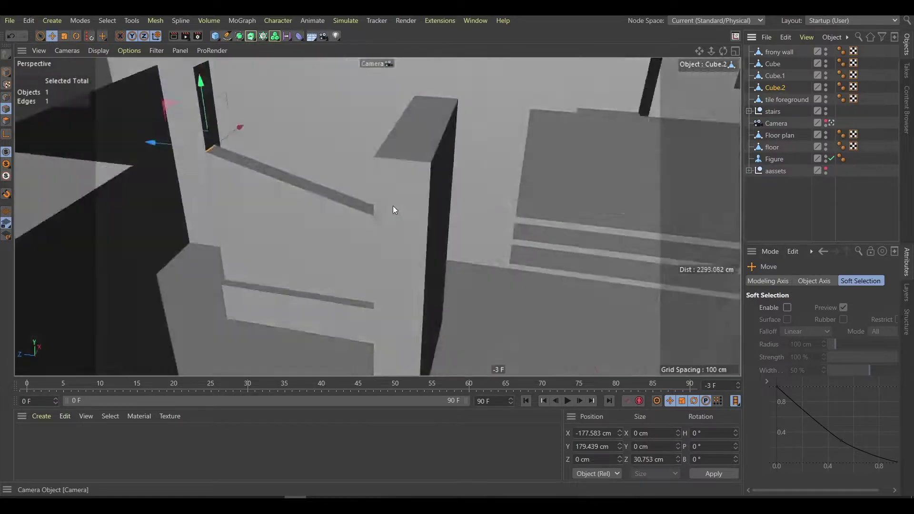
{"action": "left_click", "coordinate": [318, 205]}
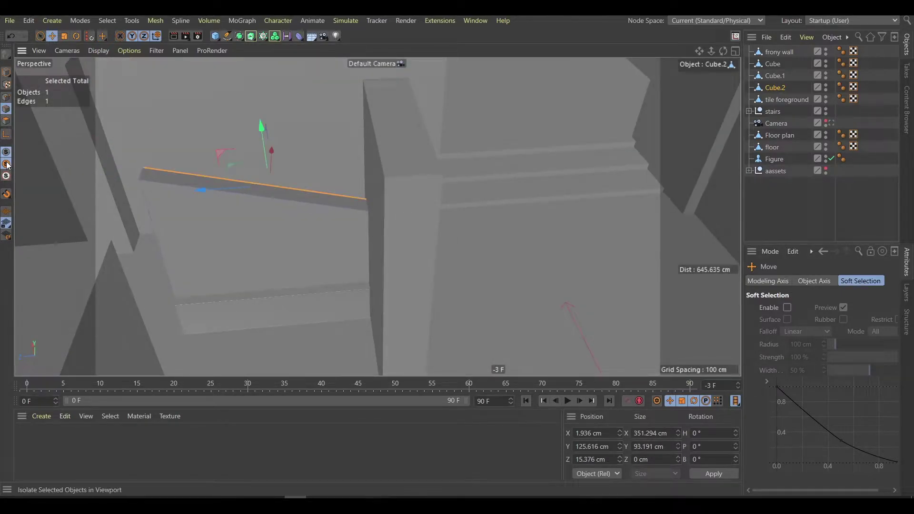
{"action": "left_click", "coordinate": [830, 123]}
{"action": "left_click_drag", "start_coordinate": [238, 181], "coordinate": [239, 169]}
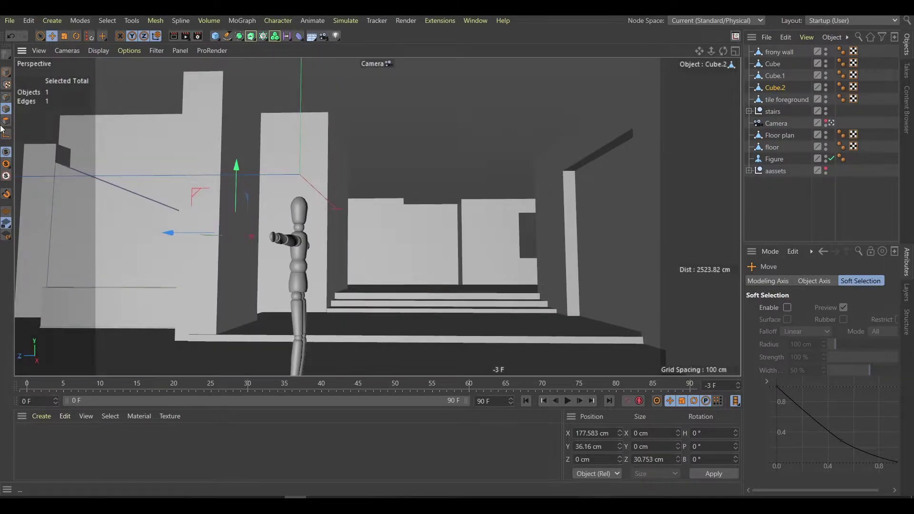
Select the Cube.2 edge to be rounded
{"action": "key", "text": "k"}
{"action": "key", "text": "l"}
{"action": "key", "text": "e"}
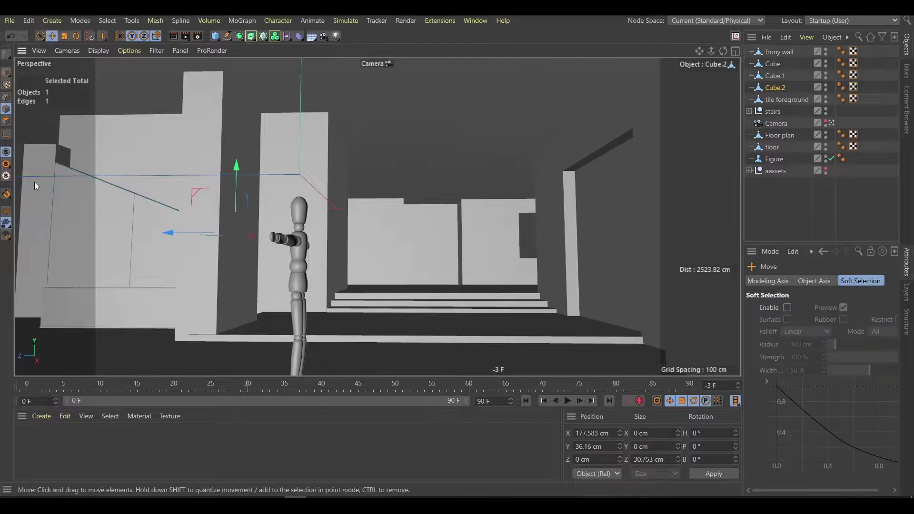
{"action": "left_click", "coordinate": [6, 121]}
{"action": "left_click", "coordinate": [91, 224]}
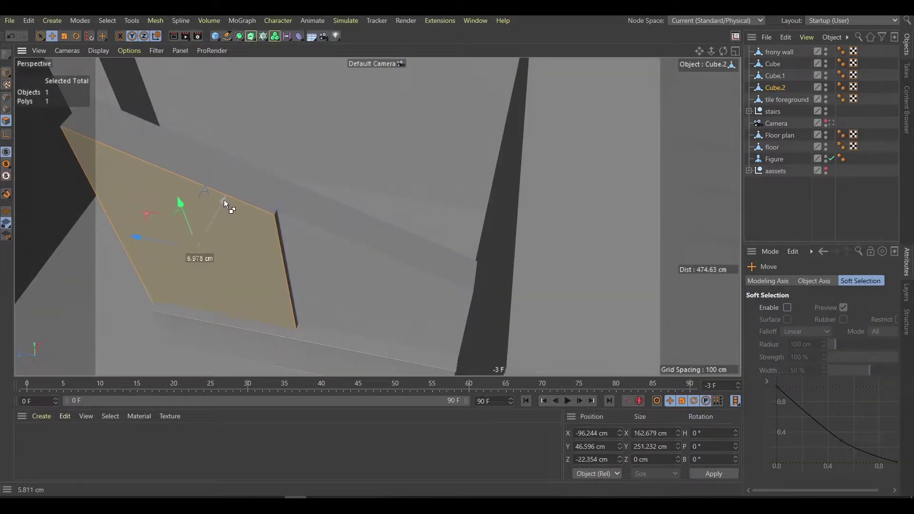
{"action": "left_click", "coordinate": [6, 109]}
Chamfer the selected Cube.2 edge slightly with Bevel
{"action": "key", "text": "m"}
{"action": "key", "text": "s"}
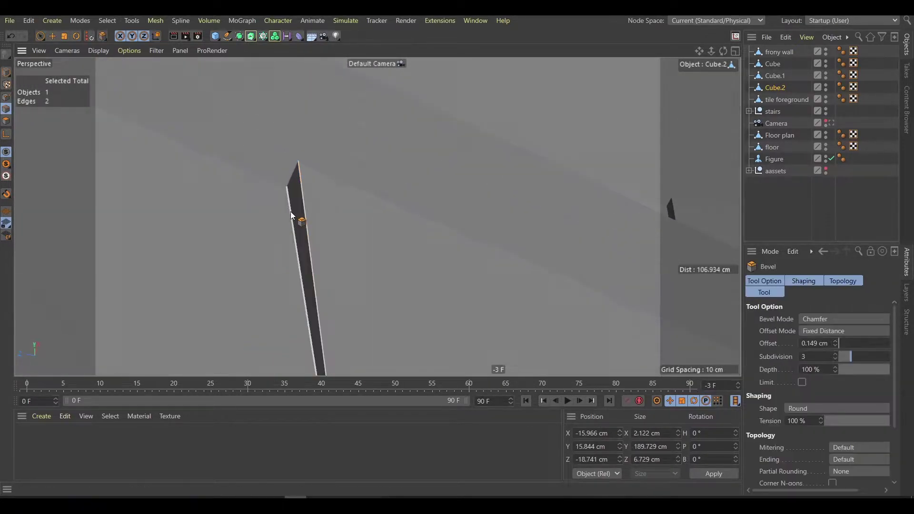
{"action": "left_click_drag", "start_coordinate": [291, 212], "coordinate": [279, 210]}
{"action": "left_click", "coordinate": [834, 354]}
{"action": "key", "text": "e"}
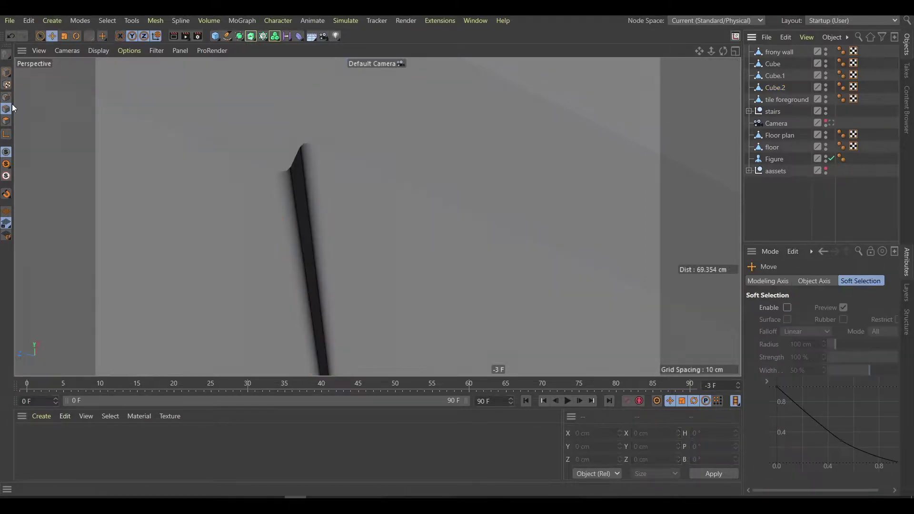
{"action": "key", "text": "ctrl+shift+z"}
Lower Cube.2 down the left wall
{"action": "left_click", "coordinate": [147, 181]}
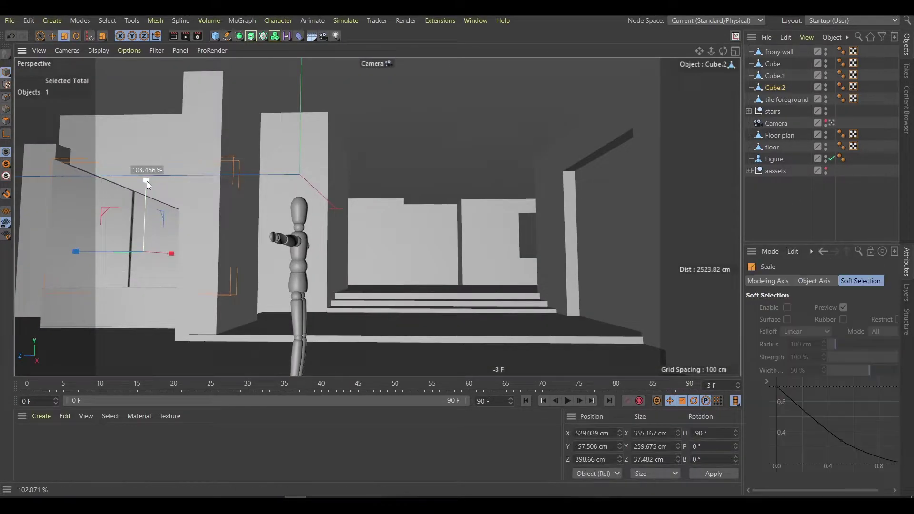
{"action": "key", "text": "t"}
{"action": "key", "text": "ctrl+z"}
{"action": "left_click", "coordinate": [179, 261]}
{"action": "key", "text": "e"}
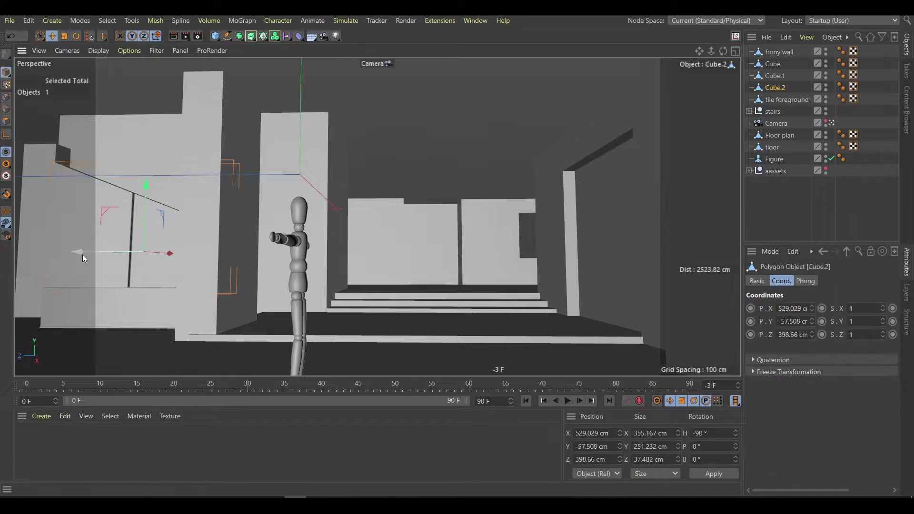
{"action": "left_click_drag", "start_coordinate": [142, 195], "coordinate": [145, 216]}
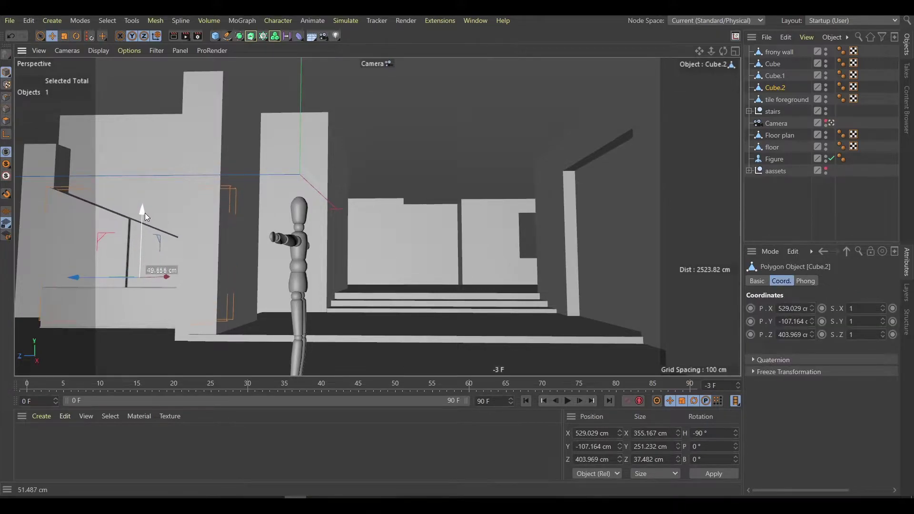
{"action": "middle_click", "coordinate": [146, 210]}
{"action": "middle_click", "coordinate": [535, 159]}
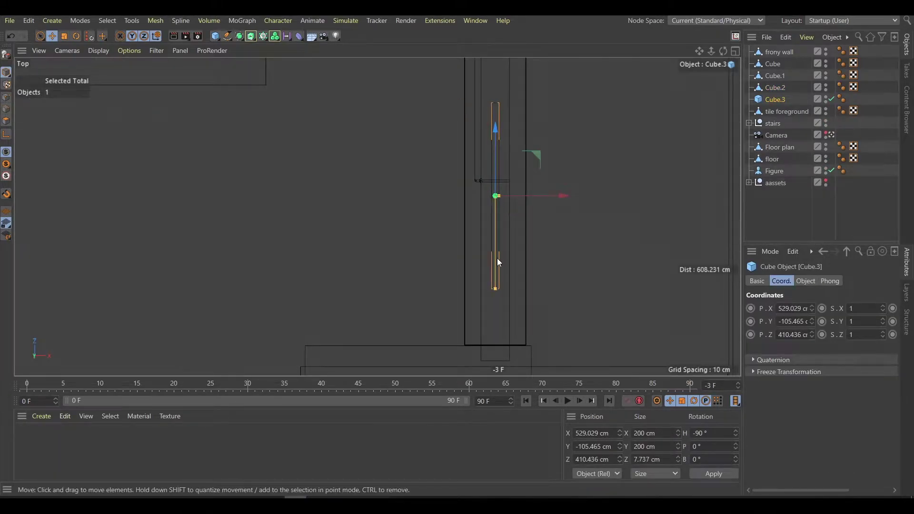
Make the new thin panel editable, raise it, and rename it 'glass'
{"action": "key", "text": "c"}
{"action": "key", "text": "F1"}
{"action": "left_click_drag", "start_coordinate": [170, 161], "coordinate": [140, 143]}
{"action": "double_click", "coordinate": [776, 99]}
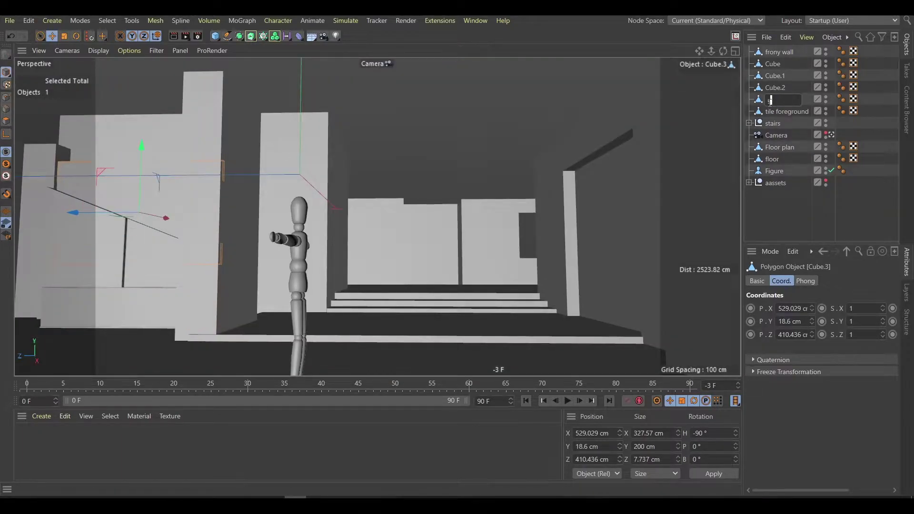
{"action": "type", "text": "glass"}
{"action": "key", "text": "Return"}
{"action": "left_click", "coordinate": [831, 135]}
Raise the glass panel higher up the wall
{"action": "left_click_drag", "start_coordinate": [342, 198], "coordinate": [345, 185], "text": "alt"}
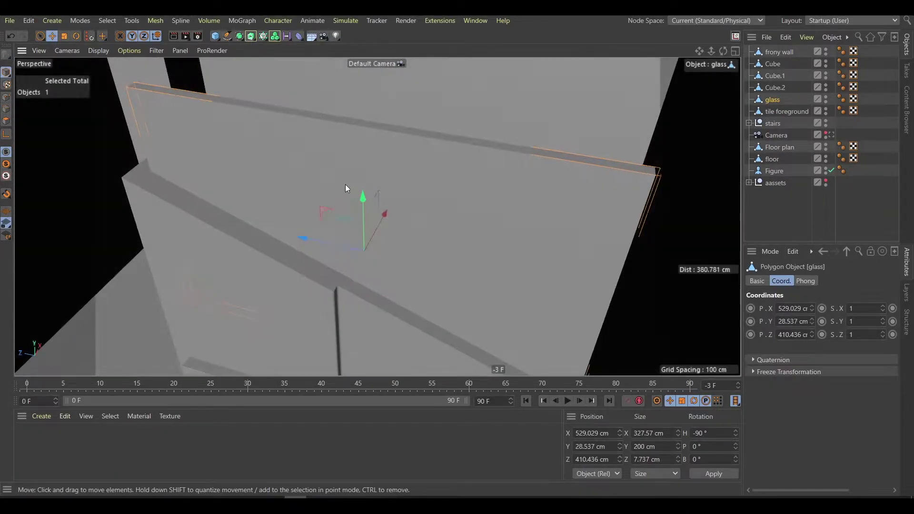
{"action": "left_click", "coordinate": [661, 173]}
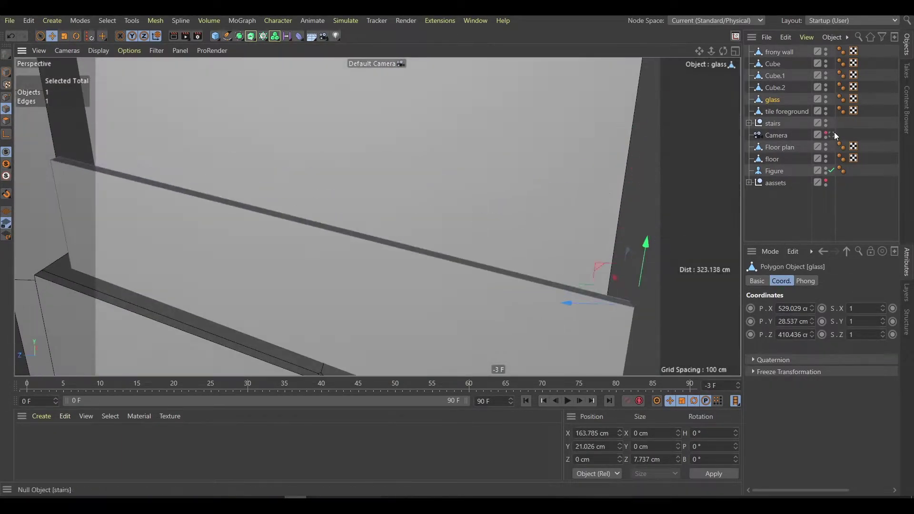
{"action": "left_click", "coordinate": [831, 135]}
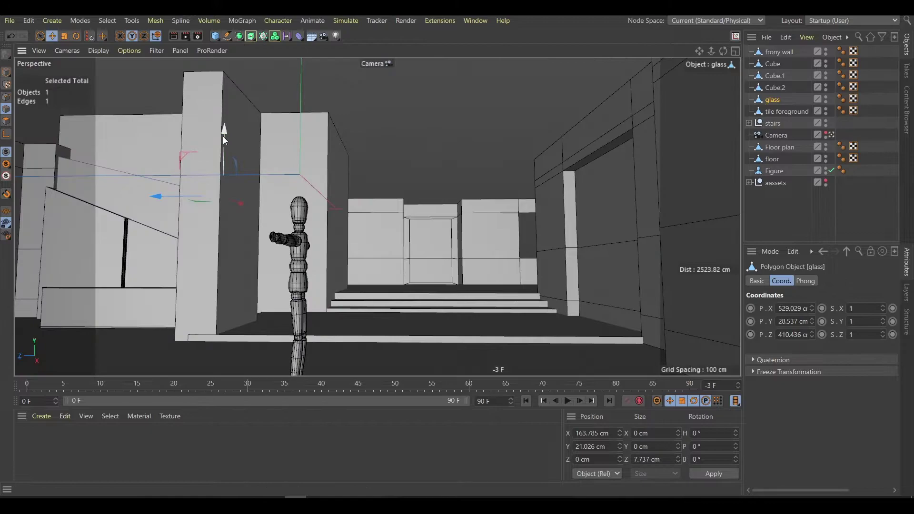
{"action": "mouse_move", "coordinate": [223, 136]}
{"action": "left_mouse_down"}
{"action": "mouse_move", "coordinate": [139, 138]}
{"action": "mouse_move", "coordinate": [137, 124]}
{"action": "left_mouse_up"}
Add a new cube, narrow its depth in Top view, and make it taller
{"action": "left_click", "coordinate": [215, 36]}
{"action": "key", "text": "F2"}
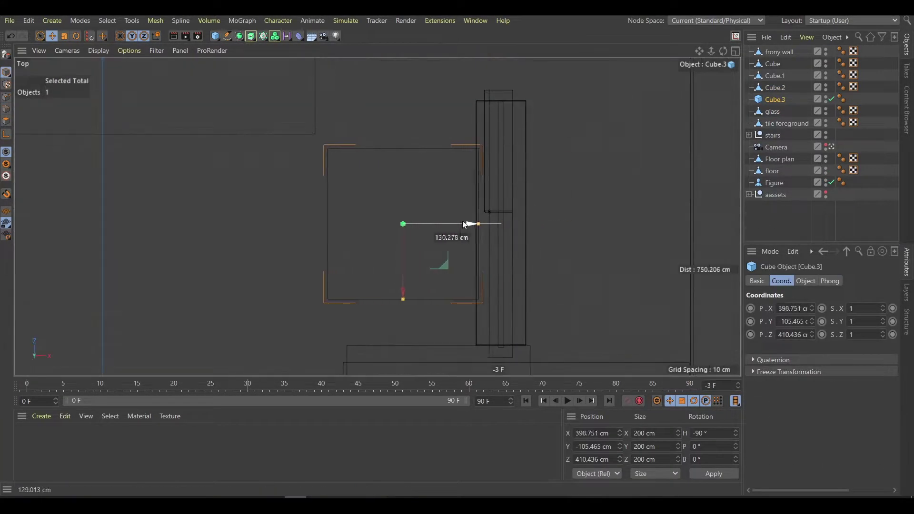
{"action": "mouse_move", "coordinate": [462, 221]}
{"action": "left_mouse_down"}
{"action": "mouse_move", "coordinate": [538, 226]}
{"action": "mouse_move", "coordinate": [481, 273]}
{"action": "left_mouse_up"}
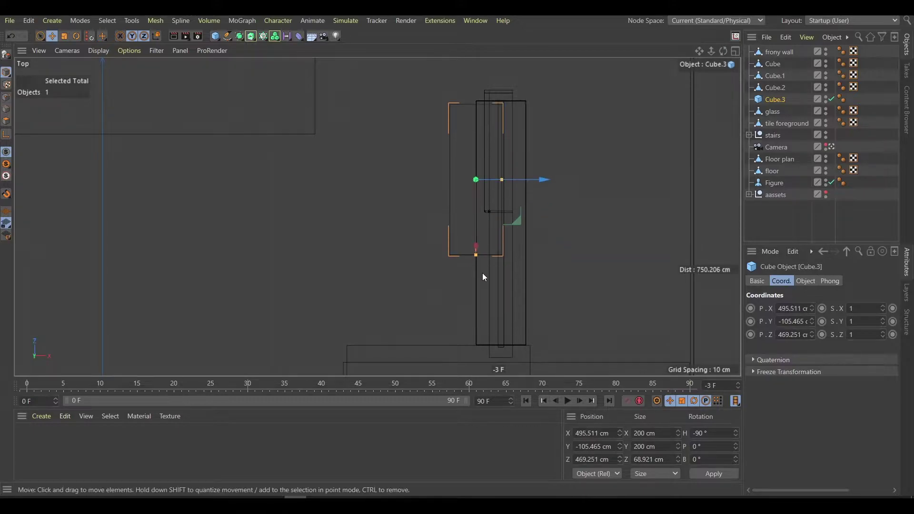
{"action": "middle_click", "coordinate": [482, 273]}
{"action": "middle_click", "coordinate": [128, 191]}
{"action": "left_click_drag", "start_coordinate": [93, 120], "coordinate": [108, 192]}
{"action": "left_click_drag", "start_coordinate": [59, 141], "coordinate": [55, 139]}
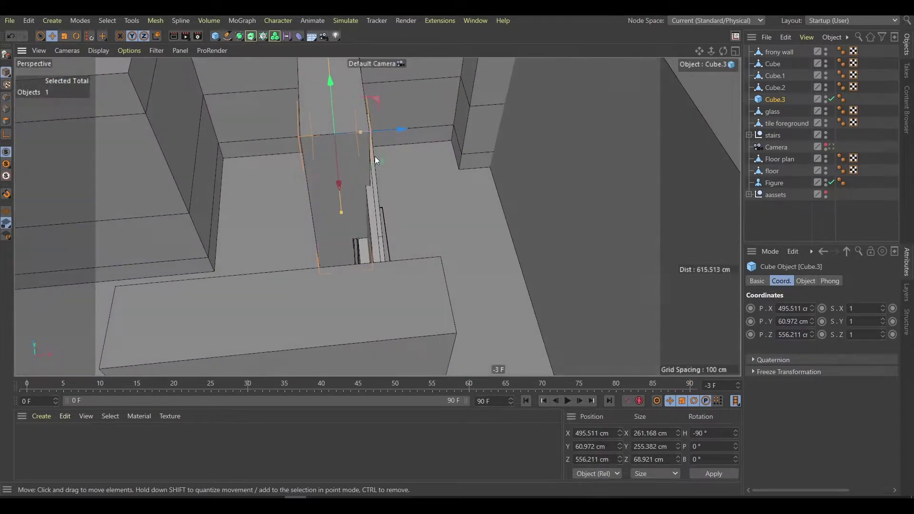
{"action": "left_click_drag", "start_coordinate": [375, 156], "coordinate": [387, 125]}
Make the block editable and inner-extrude a narrow face outward into a ledge
{"action": "key", "text": "c"}
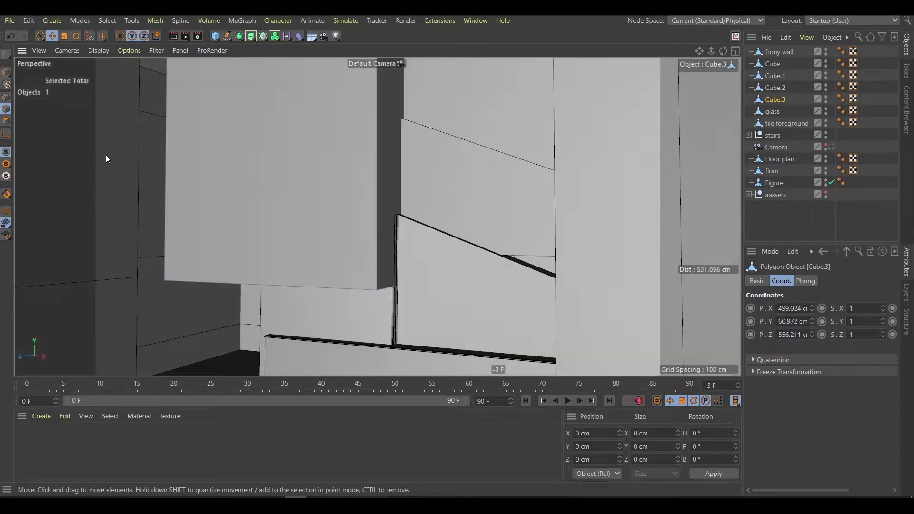
{"action": "left_click_drag", "start_coordinate": [341, 165], "coordinate": [380, 236], "text": "alt"}
{"action": "left_click", "coordinate": [257, 254]}
{"action": "key", "text": "i"}
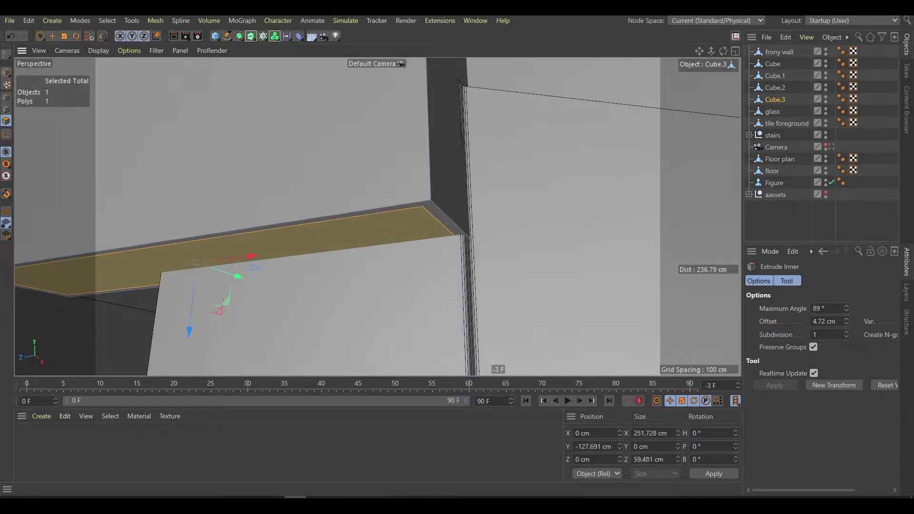
{"action": "key", "text": "e"}
{"action": "left_click_drag", "start_coordinate": [257, 280], "coordinate": [247, 338]}
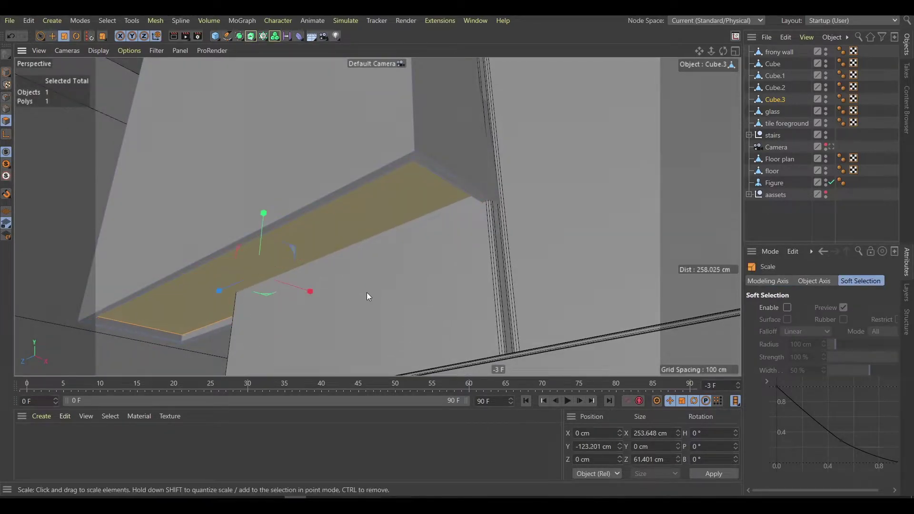
{"action": "left_click_drag", "start_coordinate": [390, 185], "coordinate": [515, 211], "text": "alt"}
Start a loop cut across the block, then undo back to an earlier state
{"action": "key", "text": "k"}
{"action": "key", "text": "l"}
{"action": "key", "text": "ctrl+z"}
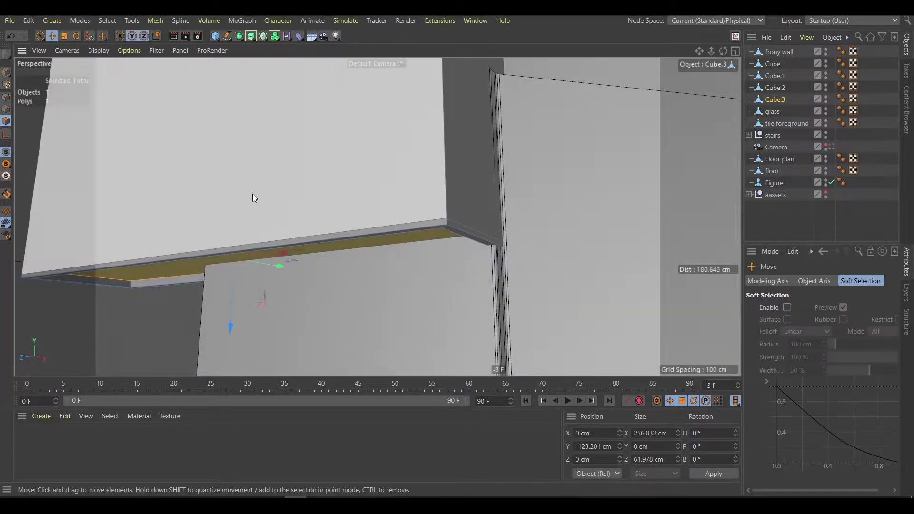
{"action": "key", "text": "ctrl+z"}
{"action": "key", "text": "ctrl+z"}
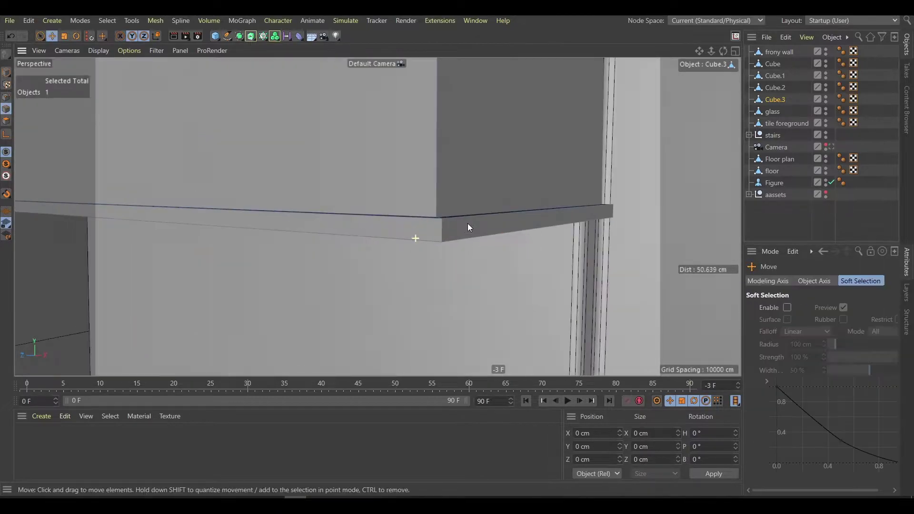
{"action": "key", "text": "ctrl+z"}
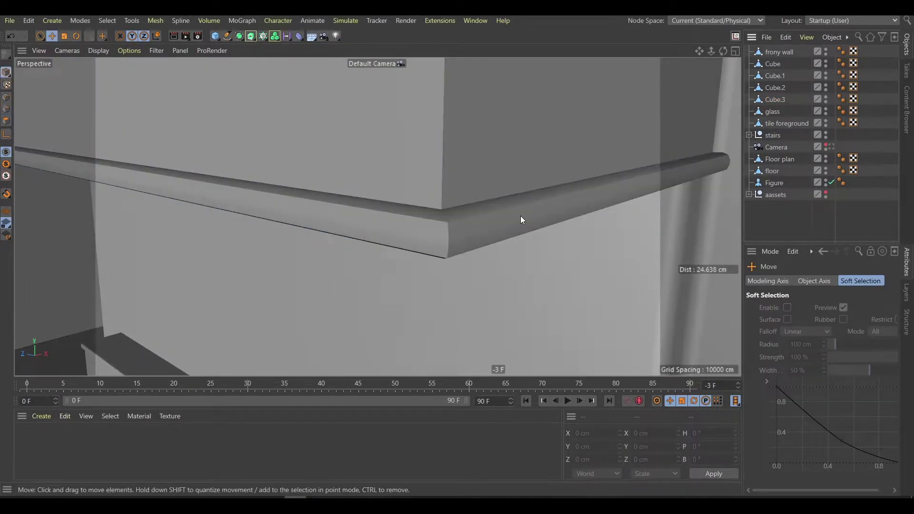
{"action": "key", "text": "ctrl+z"}
{"action": "key", "text": "ctrl+z"}
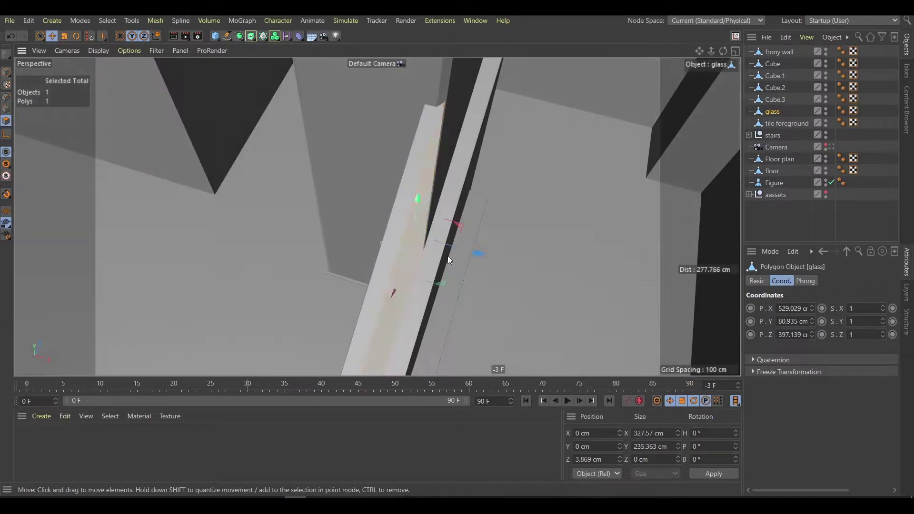
Flatten Cube.4 into a thin board, tilt it to the slope and lower it onto the wall
{"action": "left_click_drag", "start_coordinate": [448, 256], "coordinate": [456, 245]}
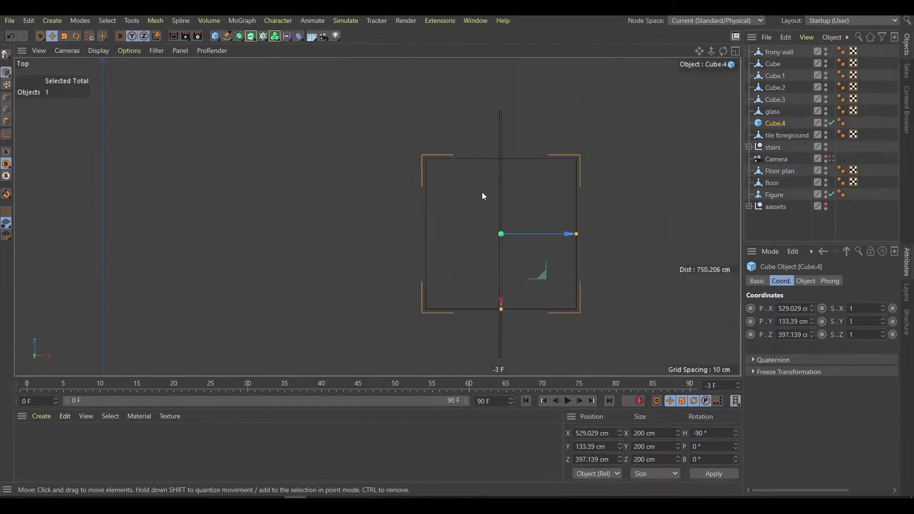
{"action": "left_click_drag", "start_coordinate": [551, 185], "coordinate": [530, 191]}
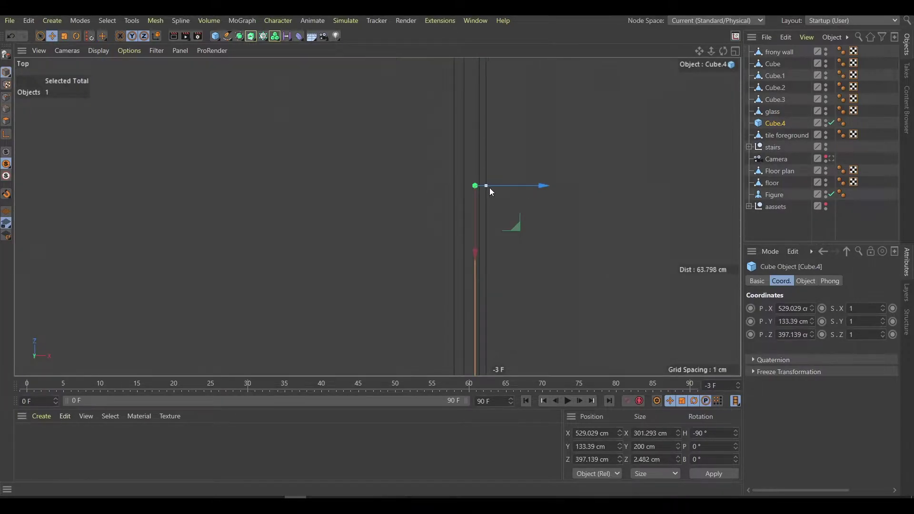
{"action": "middle_click", "coordinate": [530, 191]}
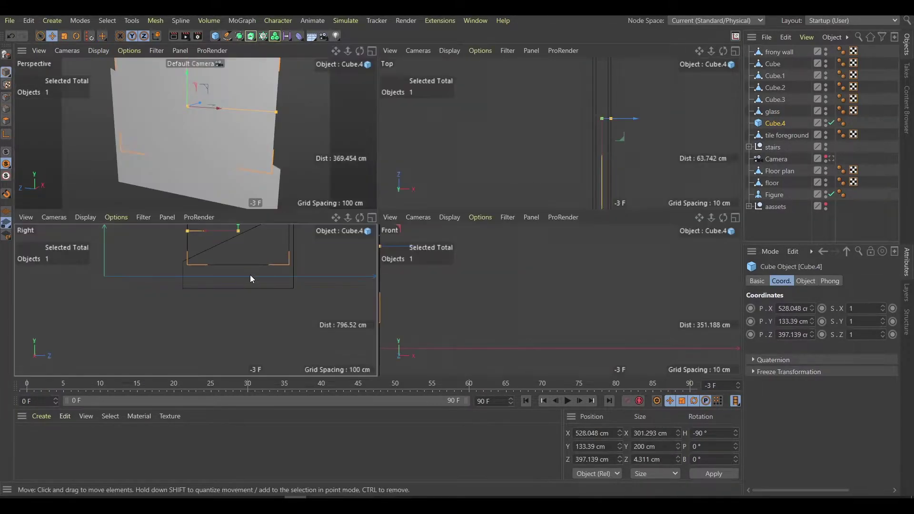
{"action": "middle_click", "coordinate": [250, 275]}
{"action": "key", "text": "t"}
{"action": "mouse_move", "coordinate": [421, 122]}
{"action": "left_mouse_down"}
{"action": "mouse_move", "coordinate": [411, 173]}
{"action": "mouse_move", "coordinate": [442, 167]}
{"action": "left_mouse_up"}
{"action": "key", "text": "r"}
{"action": "key", "text": "e"}
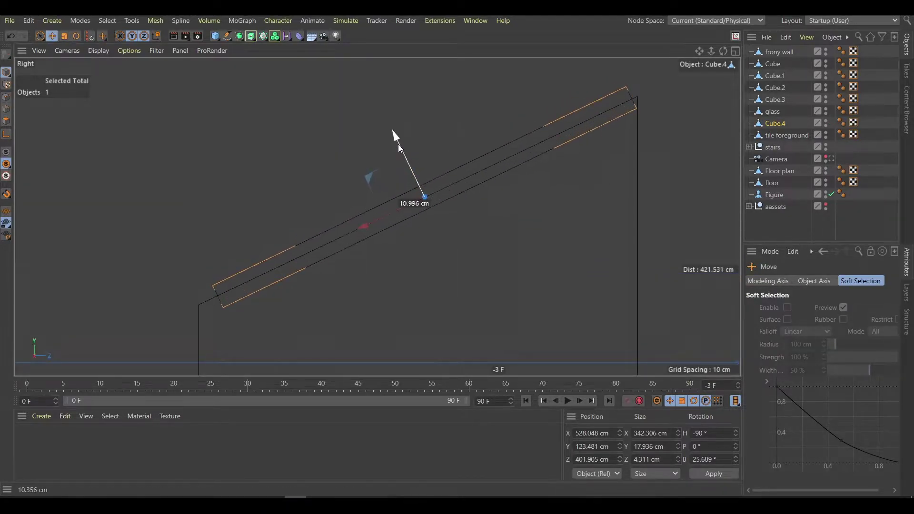
{"action": "left_click_drag", "start_coordinate": [398, 145], "coordinate": [364, 227]}
Stretch the trim board along the slanted wall top to about 368 cm
{"action": "key", "text": "t"}
{"action": "mouse_move", "coordinate": [419, 224]}
{"action": "left_mouse_down"}
{"action": "mouse_move", "coordinate": [350, 232]}
{"action": "mouse_move", "coordinate": [361, 229]}
{"action": "left_mouse_up"}
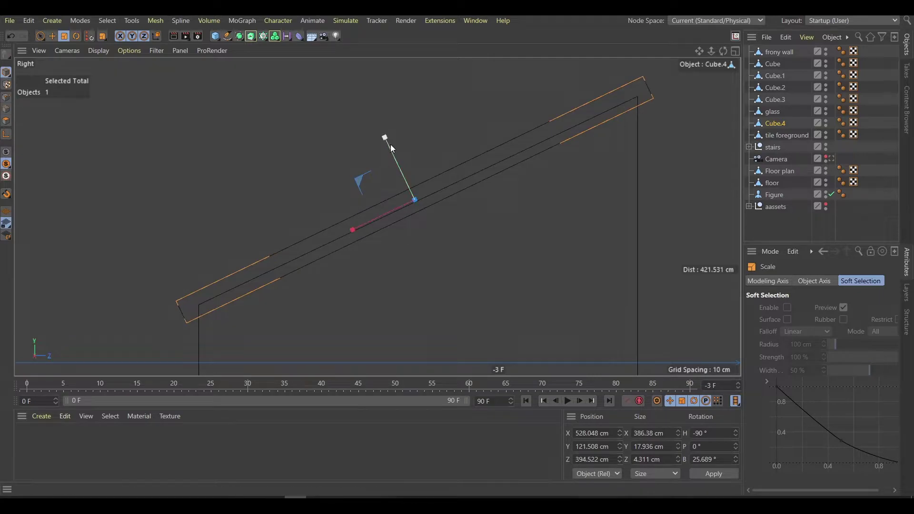
{"action": "left_click_drag", "start_coordinate": [390, 144], "coordinate": [404, 253]}
{"action": "left_click_drag", "start_coordinate": [415, 202], "coordinate": [329, 248]}
{"action": "middle_click", "coordinate": [329, 249]}
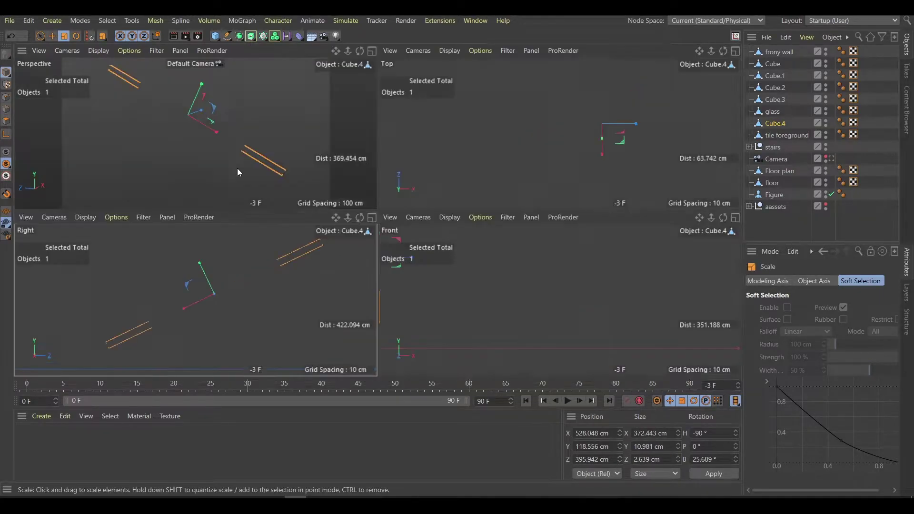
{"action": "middle_click", "coordinate": [237, 168]}
{"action": "mouse_move", "coordinate": [553, 224]}
{"action": "left_mouse_down"}
{"action": "mouse_move", "coordinate": [504, 170]}
{"action": "mouse_move", "coordinate": [449, 263]}
{"action": "mouse_move", "coordinate": [509, 248]}
{"action": "left_mouse_up"}
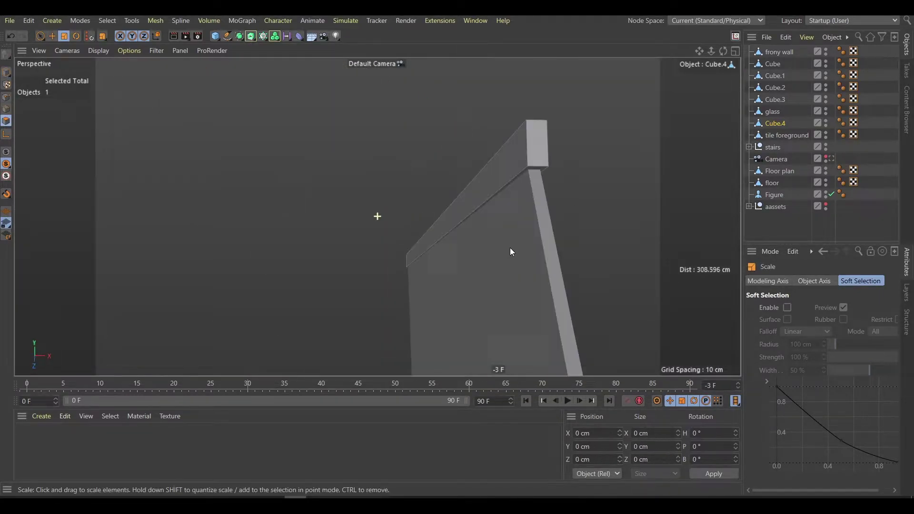
Adjust the board's end face and round off its long edges with a bevel
{"action": "key", "text": "e"}
{"action": "left_click_drag", "start_coordinate": [344, 168], "coordinate": [338, 233]}
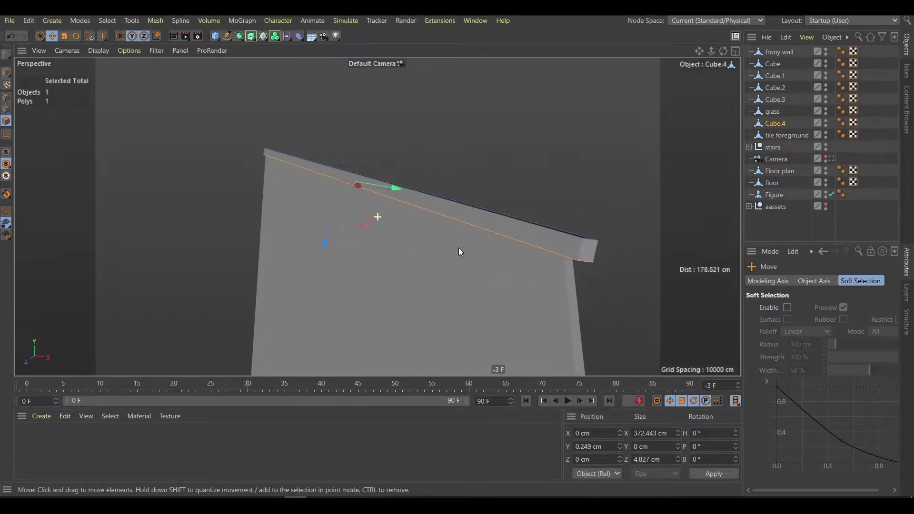
{"action": "left_click_drag", "start_coordinate": [459, 248], "coordinate": [634, 284], "text": "alt"}
{"action": "left_click", "coordinate": [561, 265]}
{"action": "scroll", "coordinate": [299, 154], "scroll_direction": "up", "scroll_amount": 3}
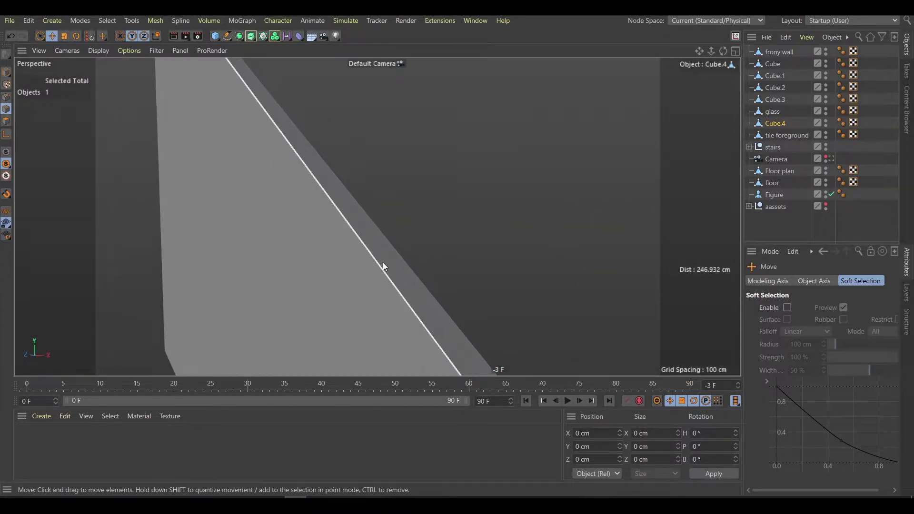
{"action": "left_click", "coordinate": [383, 262]}
{"action": "mouse_move", "coordinate": [415, 285]}
{"action": "left_mouse_down", "text": "alt"}
{"action": "mouse_move", "coordinate": [348, 241]}
{"action": "mouse_move", "coordinate": [339, 289]}
{"action": "mouse_move", "coordinate": [388, 265]}
{"action": "left_mouse_up", "text": "alt"}
{"action": "key", "text": "m"}
{"action": "key", "text": "s"}
Inset the wall's top faces and extrude the selected face outward
{"action": "key", "text": "e"}
{"action": "left_click", "coordinate": [356, 276]}
{"action": "key", "text": "i"}
{"action": "mouse_move", "coordinate": [424, 301]}
{"action": "left_mouse_down"}
{"action": "mouse_move", "coordinate": [374, 249]}
{"action": "mouse_move", "coordinate": [449, 241]}
{"action": "left_mouse_up"}
{"action": "key", "text": "t"}
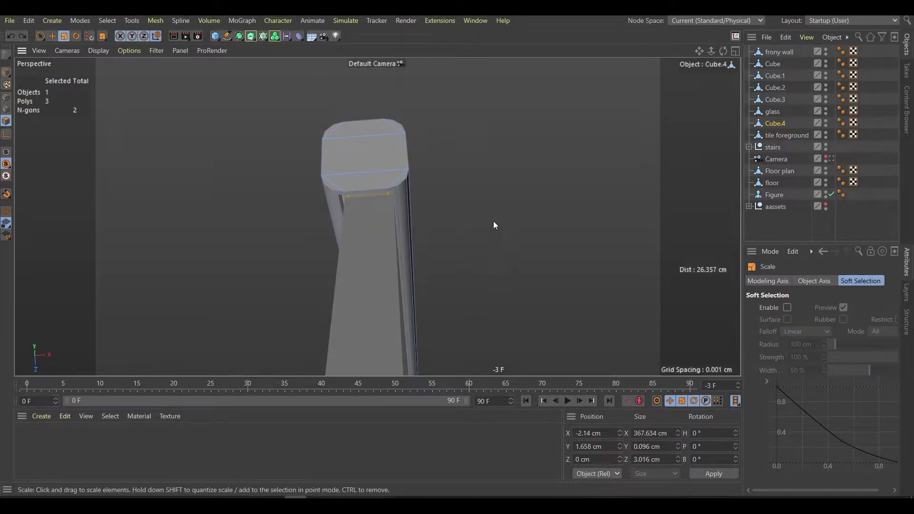
{"action": "key", "text": "d"}
{"action": "left_click_drag", "start_coordinate": [493, 221], "coordinate": [528, 241]}
{"action": "left_click", "coordinate": [5, 73]}
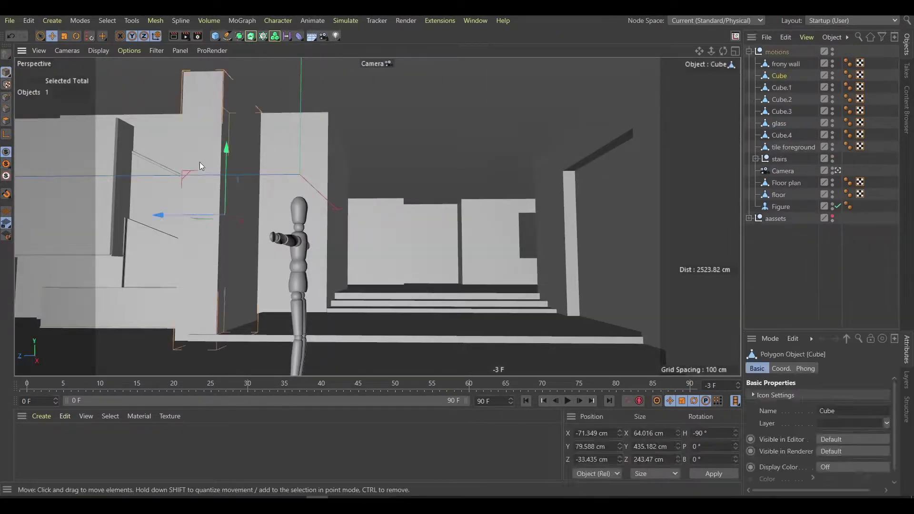
Add a cube and stretch it in Top view to cover the room, about 982 cm wide
{"action": "left_click", "coordinate": [216, 35]}
{"action": "key", "text": "F5"}
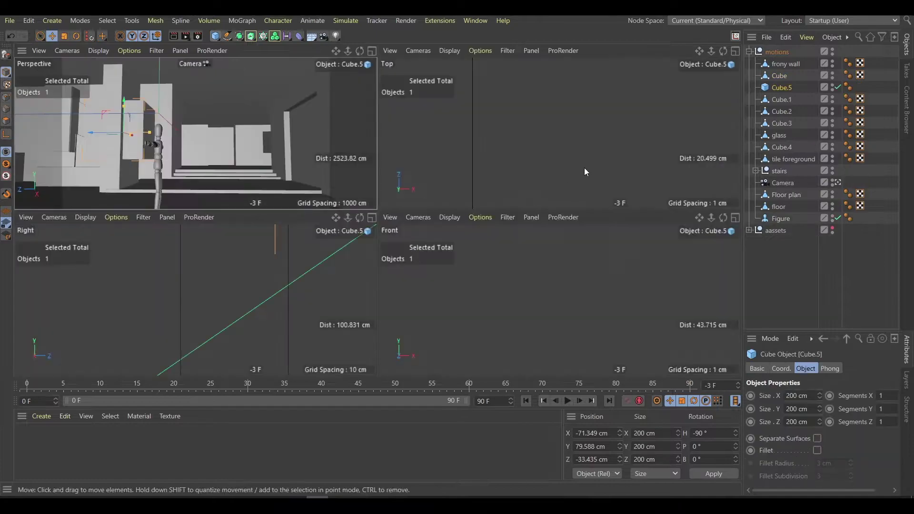
{"action": "middle_click", "coordinate": [584, 168]}
{"action": "left_click_drag", "start_coordinate": [378, 220], "coordinate": [327, 226]}
{"action": "scroll", "coordinate": [295, 200], "scroll_direction": "up", "scroll_amount": 1}
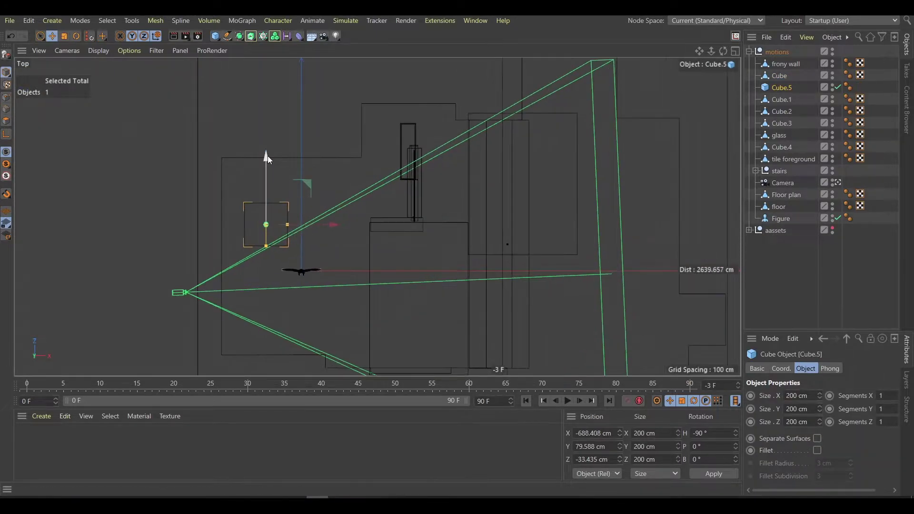
{"action": "left_click_drag", "start_coordinate": [265, 203], "coordinate": [265, 151]}
{"action": "left_click_drag", "start_coordinate": [265, 246], "coordinate": [265, 363]}
{"action": "left_click_drag", "start_coordinate": [287, 257], "coordinate": [359, 258]}
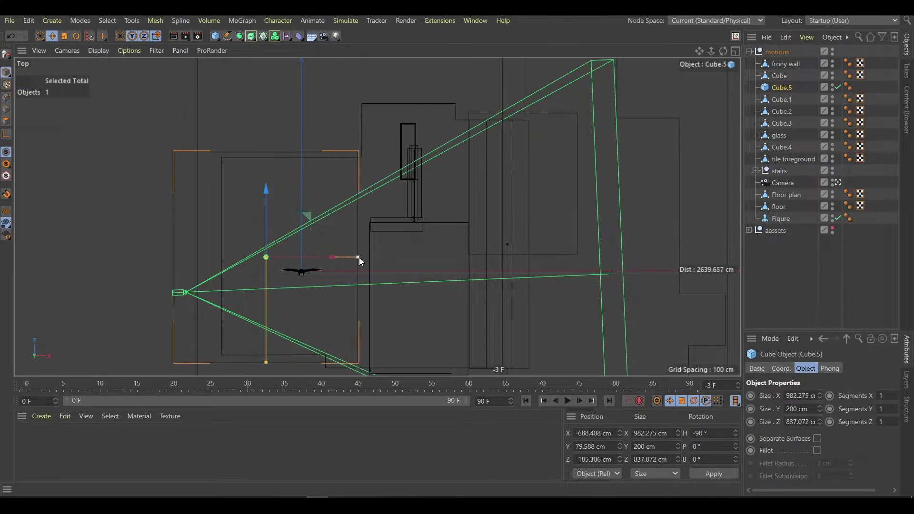
Make the cube an editable polygon object and select one of its polygons
{"action": "middle_click", "coordinate": [359, 258]}
{"action": "middle_click", "coordinate": [182, 129]}
{"action": "mouse_move", "coordinate": [401, 230]}
{"action": "left_mouse_down", "text": "alt"}
{"action": "mouse_move", "coordinate": [293, 296]}
{"action": "mouse_move", "coordinate": [326, 241]}
{"action": "mouse_move", "coordinate": [339, 262]}
{"action": "mouse_move", "coordinate": [328, 207]}
{"action": "mouse_move", "coordinate": [282, 303]}
{"action": "mouse_move", "coordinate": [210, 313]}
{"action": "mouse_move", "coordinate": [327, 291]}
{"action": "mouse_move", "coordinate": [161, 230]}
{"action": "mouse_move", "coordinate": [298, 183]}
{"action": "mouse_move", "coordinate": [262, 222]}
{"action": "mouse_move", "coordinate": [525, 280]}
{"action": "mouse_move", "coordinate": [533, 344]}
{"action": "mouse_move", "coordinate": [513, 224]}
{"action": "mouse_move", "coordinate": [560, 227]}
{"action": "mouse_move", "coordinate": [364, 248]}
{"action": "mouse_move", "coordinate": [145, 176]}
{"action": "left_mouse_up", "text": "alt"}
{"action": "scroll", "coordinate": [293, 296], "scroll_direction": "up", "scroll_amount": 2}
{"action": "key", "text": "c"}
{"action": "left_click", "coordinate": [235, 301]}
Move the selected polygons to make a thin slab about 9.764 cm thick at ceiling height
{"action": "key", "text": "F2"}
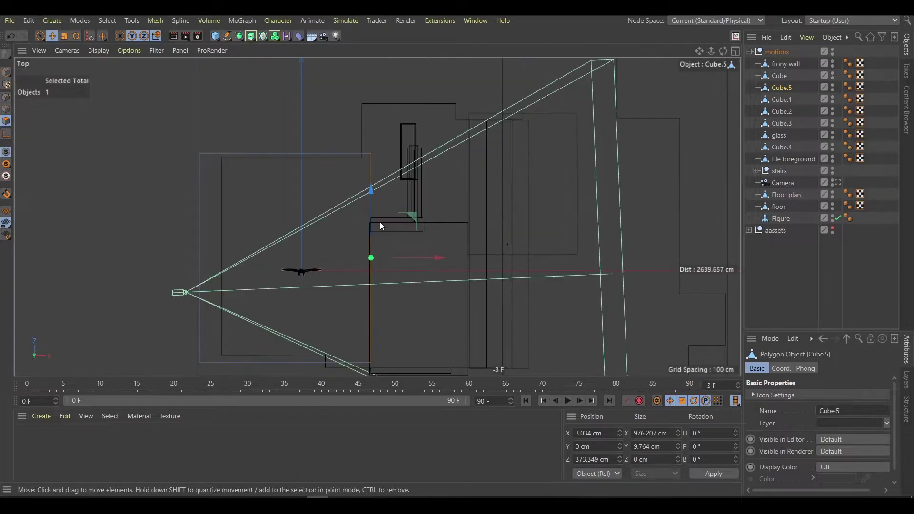
{"action": "key", "text": "F3"}
{"action": "key", "text": "F4"}
{"action": "key", "text": "F1"}
{"action": "left_click", "coordinate": [215, 171], "text": "shift"}
{"action": "left_click_drag", "start_coordinate": [215, 170], "coordinate": [377, 214], "text": "alt"}
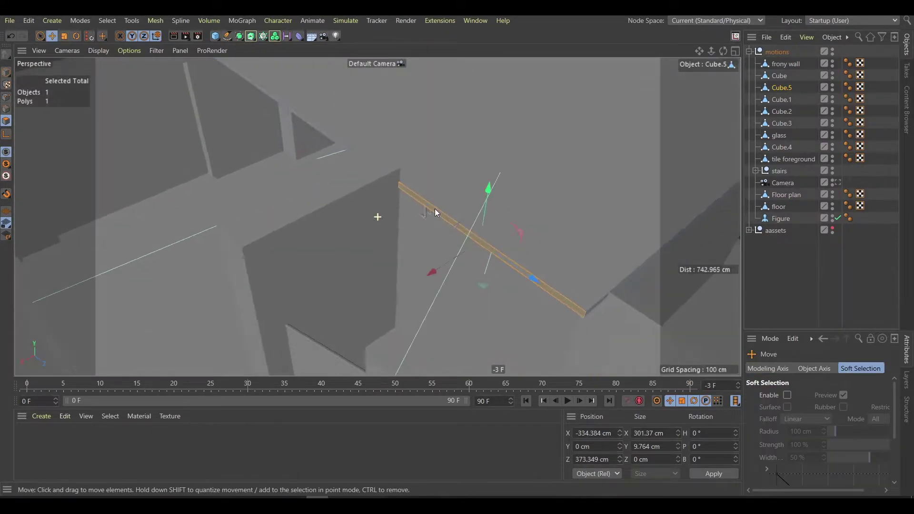
{"action": "key", "text": "F5"}
{"action": "left_click_drag", "start_coordinate": [565, 159], "coordinate": [620, 133]}
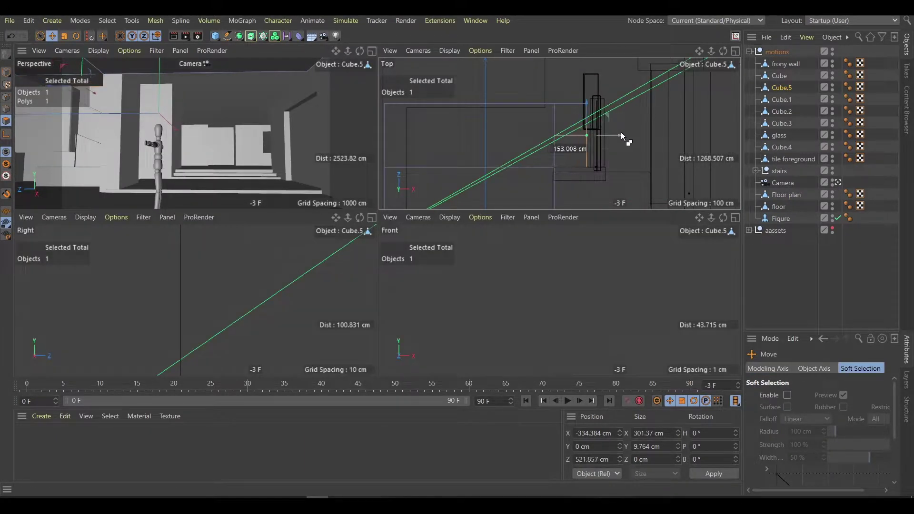
{"action": "key", "text": "F1"}
{"action": "mouse_move", "coordinate": [457, 205]}
{"action": "left_mouse_down", "text": "alt"}
{"action": "mouse_move", "coordinate": [319, 204]}
{"action": "mouse_move", "coordinate": [658, 155]}
{"action": "left_mouse_up", "text": "alt"}
{"action": "left_click", "coordinate": [6, 71]}
Rename the slab 'ceiling front' and add another cube
{"action": "double_click", "coordinate": [778, 89]}
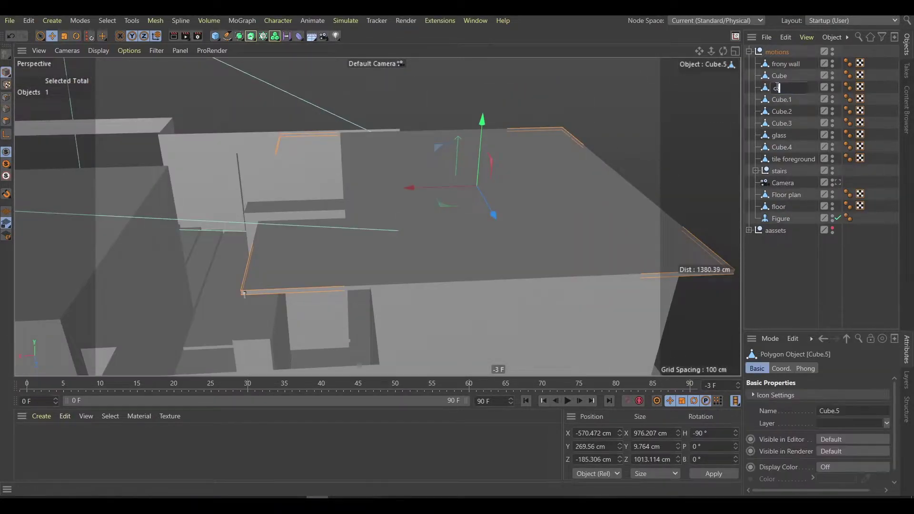
{"action": "type", "text": "ceiling front"}
{"action": "key", "text": "Return"}
{"action": "left_click", "coordinate": [844, 301]}
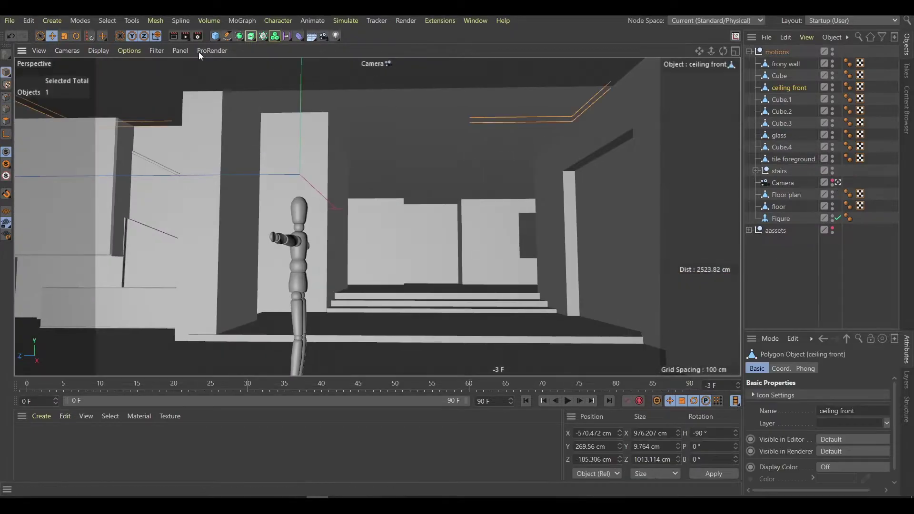
{"action": "left_click", "coordinate": [215, 36]}
Position the new cube over the plan in Top view and stretch it to about 898 cm
{"action": "key", "text": "F2"}
{"action": "left_click_drag", "start_coordinate": [247, 211], "coordinate": [318, 192]}
{"action": "left_click_drag", "start_coordinate": [255, 167], "coordinate": [247, 122]}
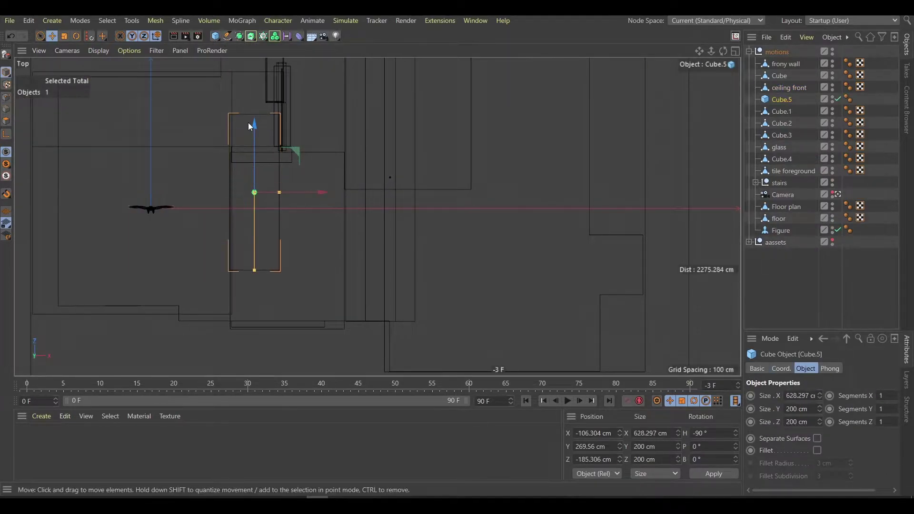
{"action": "left_click_drag", "start_coordinate": [254, 217], "coordinate": [250, 323]}
Make Cube.5 editable and flatten it into a thin slab in Right view
{"action": "key", "text": "c"}
{"action": "key", "text": "F5"}
{"action": "key", "text": "F3"}
{"action": "key", "text": "t"}
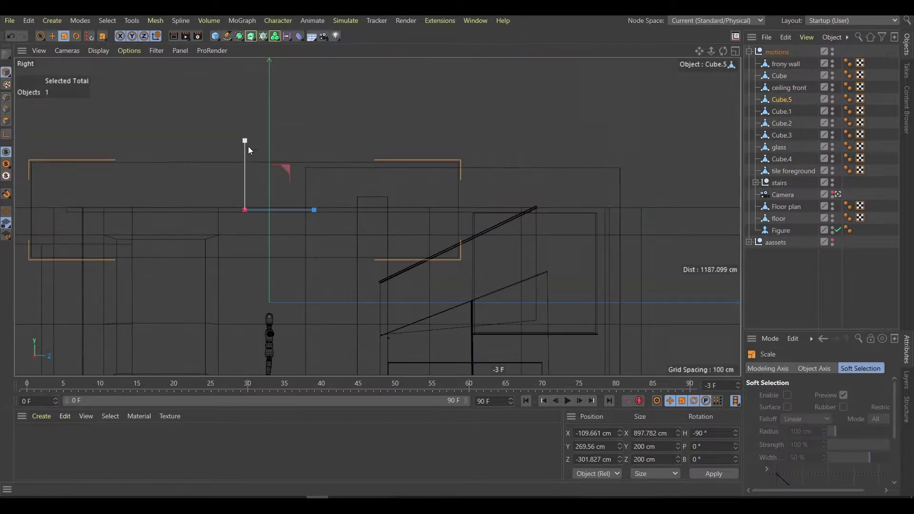
{"action": "mouse_move", "coordinate": [248, 146]}
{"action": "left_mouse_down"}
{"action": "mouse_move", "coordinate": [246, 208]}
{"action": "mouse_move", "coordinate": [373, 268]}
{"action": "mouse_move", "coordinate": [463, 237]}
{"action": "left_mouse_up"}
{"action": "key", "text": "F1"}
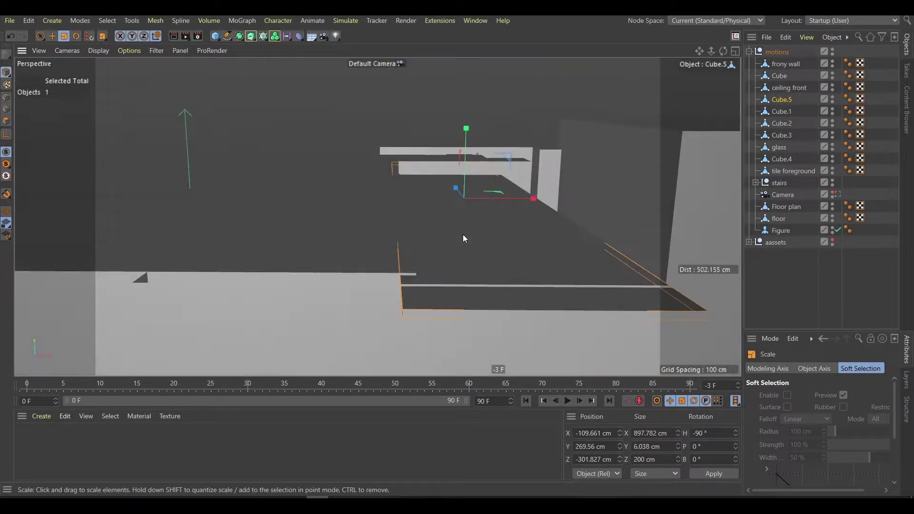
{"action": "key", "text": "e"}
{"action": "left_click", "coordinate": [398, 212]}
{"action": "left_click_drag", "start_coordinate": [424, 131], "coordinate": [473, 271], "text": "alt"}
Shift the slab in Top view to line up with the floor plan
{"action": "key", "text": "F2"}
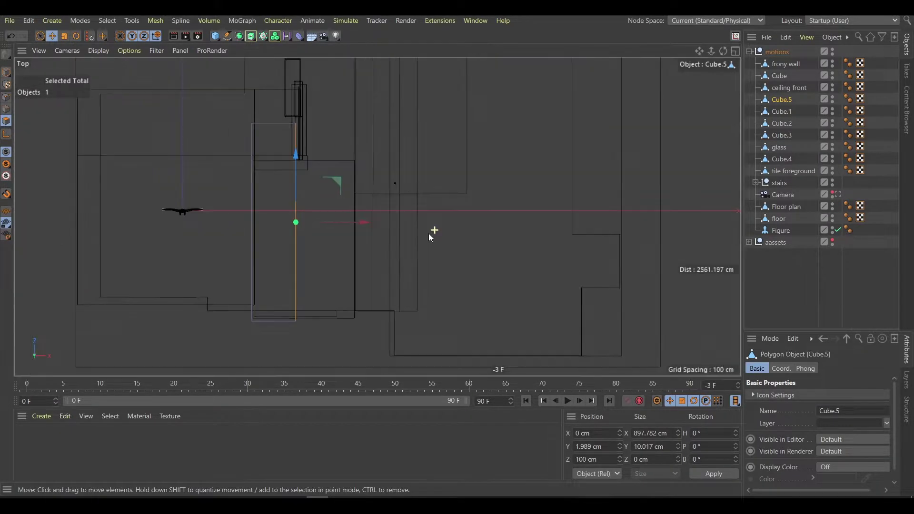
{"action": "scroll", "coordinate": [443, 228], "scroll_direction": "down", "scroll_amount": 3}
{"action": "key", "text": "F5"}
{"action": "key", "text": "F2"}
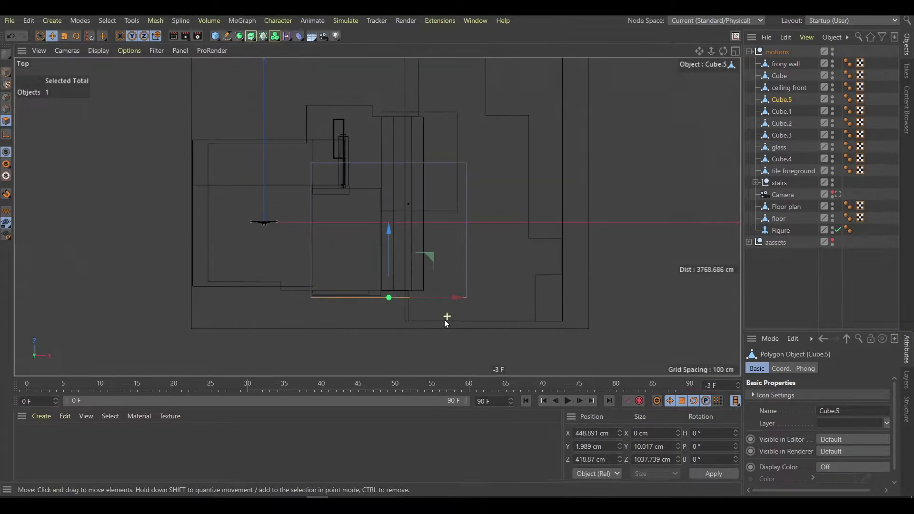
{"action": "left_click_drag", "start_coordinate": [444, 319], "coordinate": [395, 270]}
Place a loop cut across the slab with Loop/Path Cut
{"action": "key", "text": "k"}
{"action": "key", "text": "l"}
{"action": "scroll", "coordinate": [465, 295], "scroll_direction": "up", "scroll_amount": 3}
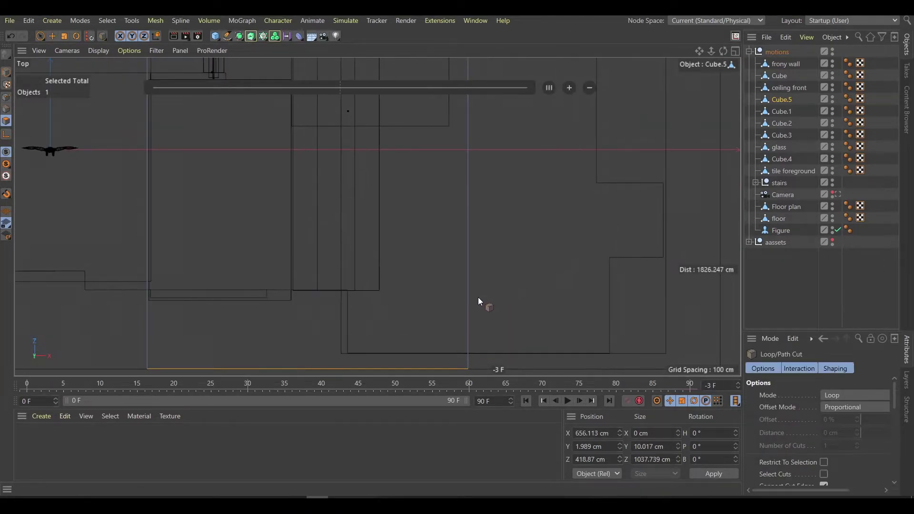
{"action": "left_click", "coordinate": [470, 292]}
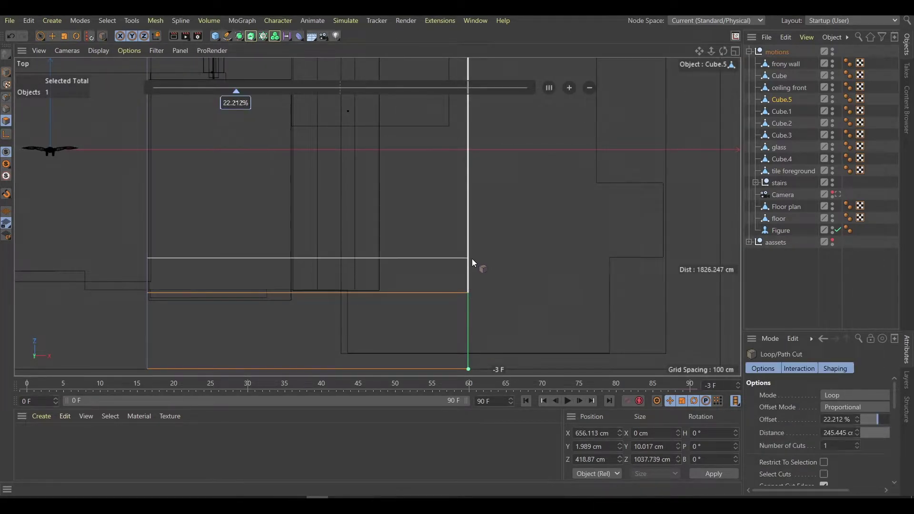
{"action": "key", "text": "e"}
{"action": "key", "text": "F5"}
{"action": "key", "text": "F1"}
{"action": "key", "text": "F2"}
{"action": "scroll", "coordinate": [467, 238], "scroll_direction": "down", "scroll_amount": 2}
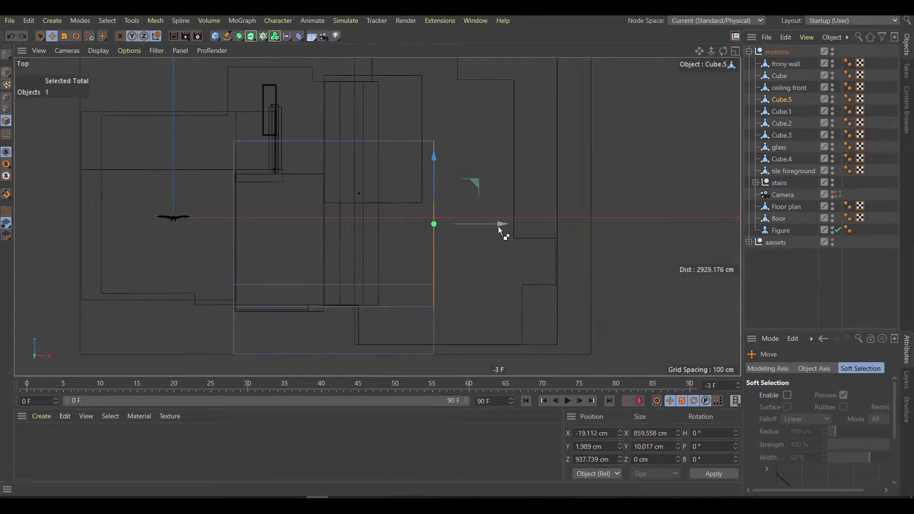
Push the slab's cut edge out to the right wall of the plan
{"action": "left_click_drag", "start_coordinate": [498, 227], "coordinate": [529, 225]}
{"action": "key", "text": "F1"}
{"action": "key", "text": "F2"}
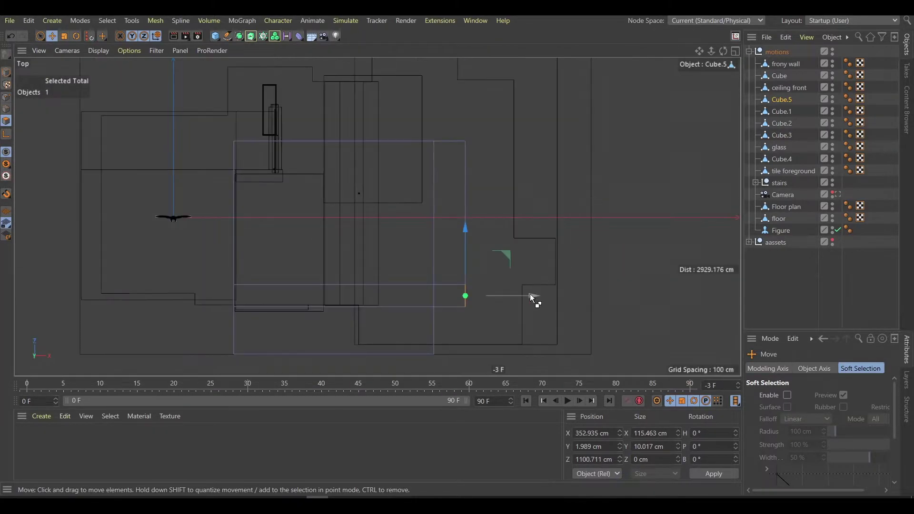
{"action": "left_click_drag", "start_coordinate": [532, 297], "coordinate": [648, 282]}
{"action": "scroll", "coordinate": [566, 294], "scroll_direction": "up", "scroll_amount": 3}
{"action": "scroll", "coordinate": [647, 280], "scroll_direction": "down", "scroll_amount": 3}
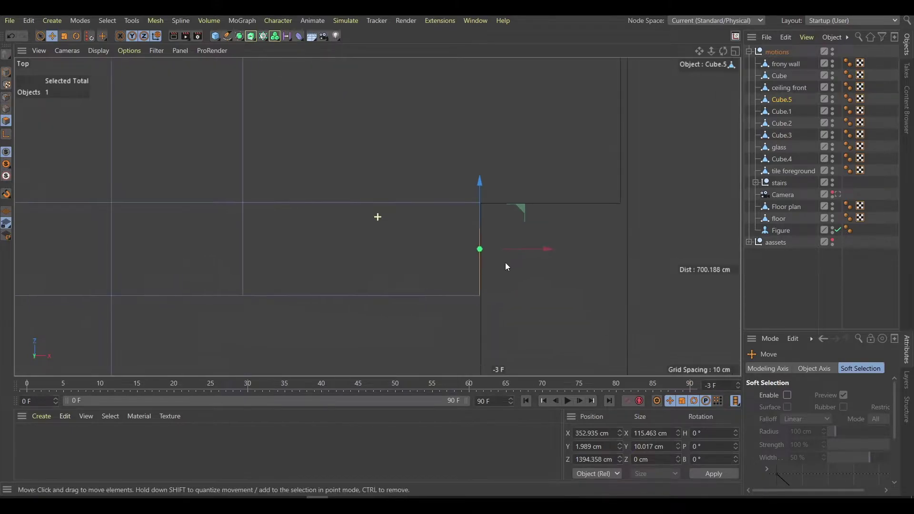
Cut another loop and pull the new section up to match the plan outline
{"action": "key", "text": "k"}
{"action": "key", "text": "l"}
{"action": "left_click", "coordinate": [465, 300]}
{"action": "key", "text": "e"}
{"action": "key", "text": "F1"}
{"action": "key", "text": "F2"}
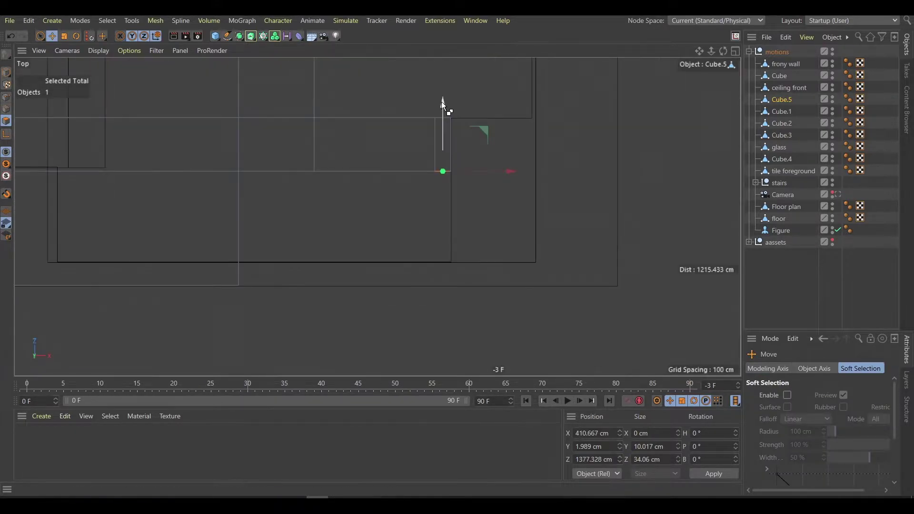
{"action": "left_click_drag", "start_coordinate": [443, 106], "coordinate": [445, 192]}
Cut more loops near the corner and select the small corner polygon
{"action": "key", "text": "k"}
{"action": "key", "text": "l"}
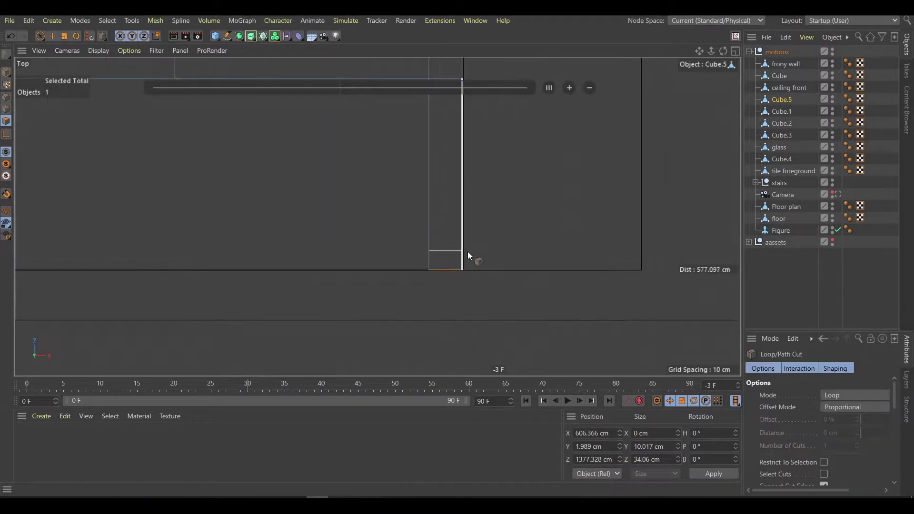
{"action": "left_click", "coordinate": [463, 247]}
{"action": "key", "text": "e"}
{"action": "key", "text": "F1"}
{"action": "key", "text": "F2"}
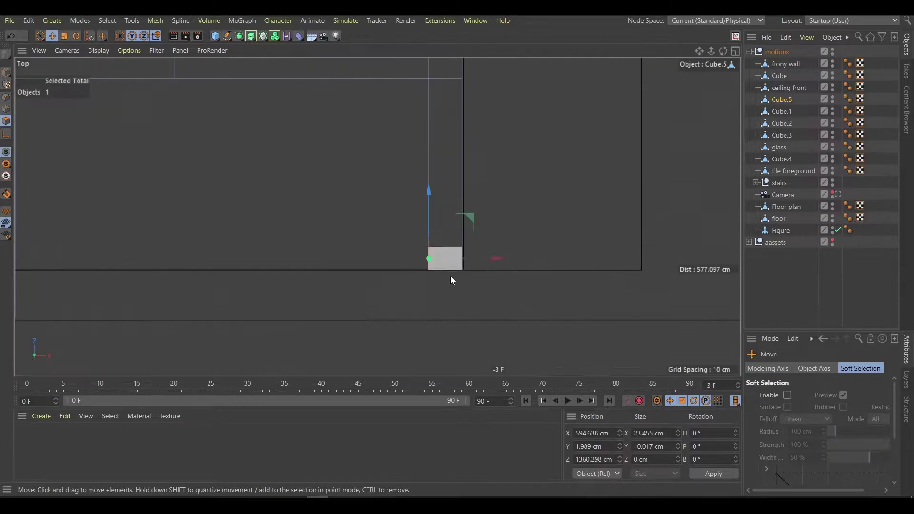
{"action": "key", "text": "k"}
{"action": "key", "text": "l"}
{"action": "left_click", "coordinate": [434, 269]}
{"action": "middle_click", "coordinate": [313, 222]}
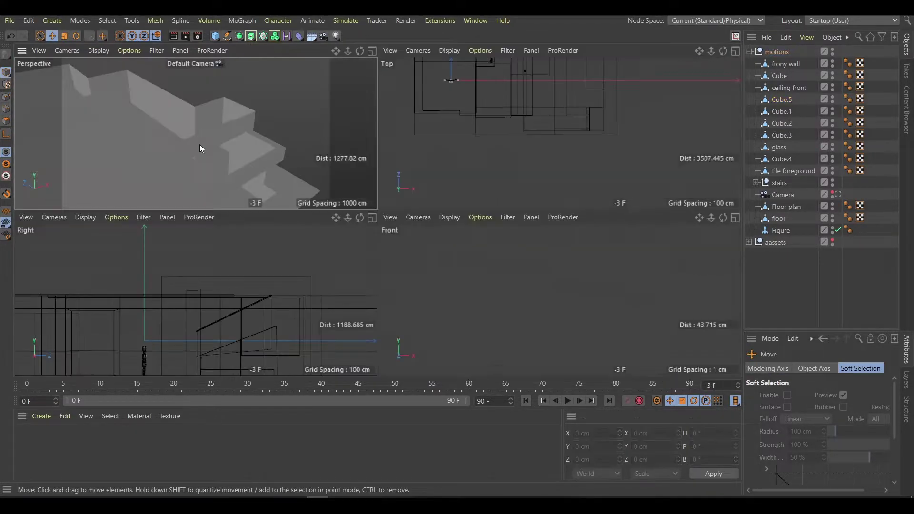
{"action": "middle_click", "coordinate": [199, 145]}
{"action": "left_click", "coordinate": [155, 21]}
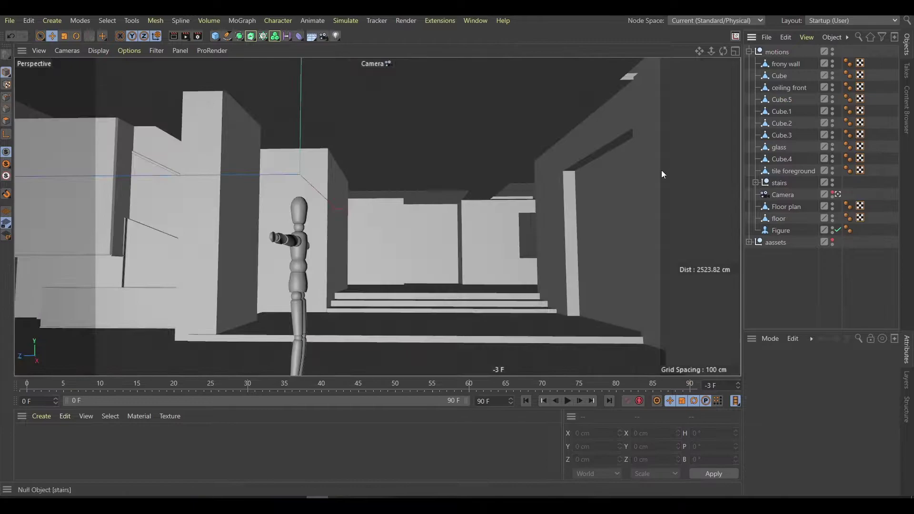
Frame the Cube.5 slab and extrude its side faces by about 1.04 cm
{"action": "left_click", "coordinate": [661, 170]}
{"action": "left_click", "coordinate": [838, 194]}
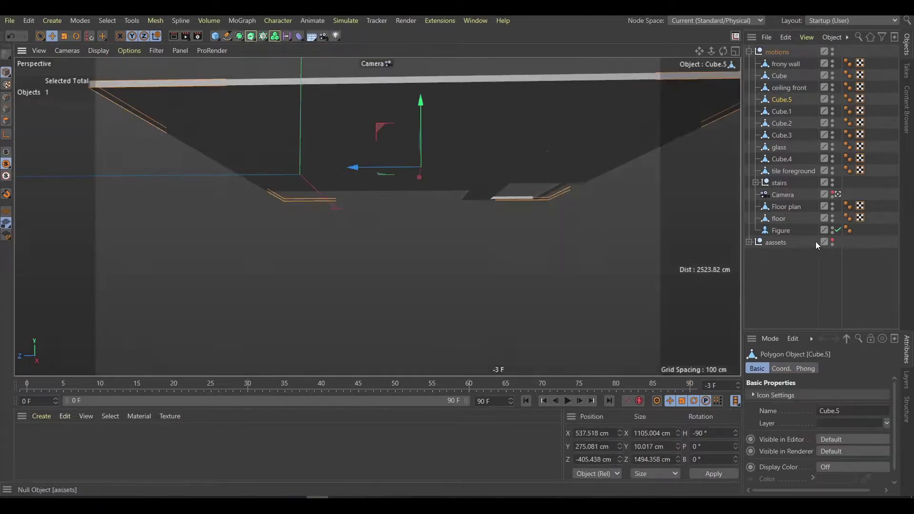
{"action": "key", "text": "s"}
{"action": "scroll", "coordinate": [282, 251], "scroll_direction": "up", "scroll_amount": 5}
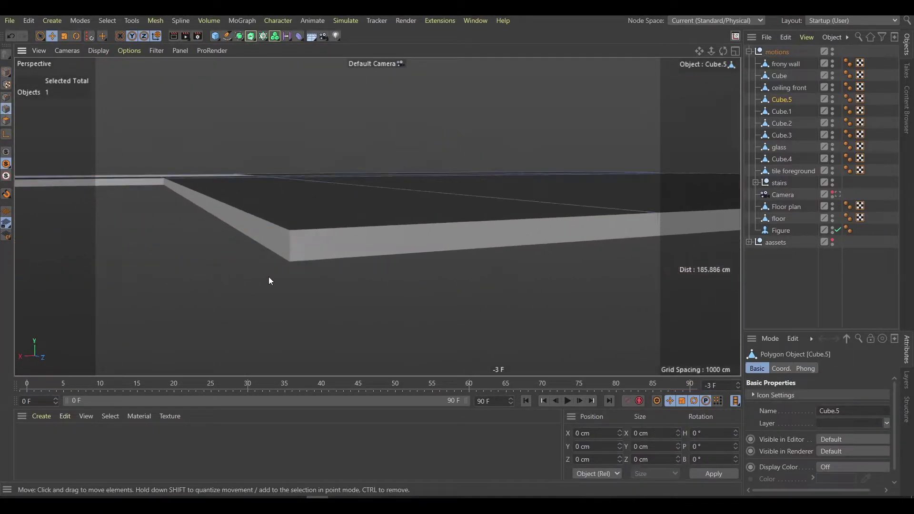
{"action": "left_click", "coordinate": [290, 255]}
{"action": "key", "text": "u"}
{"action": "key", "text": "l"}
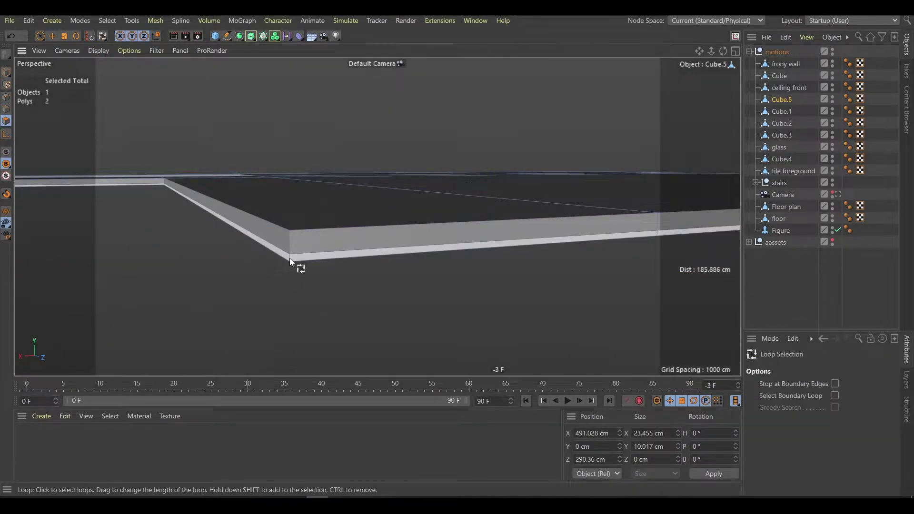
{"action": "key", "text": "d"}
{"action": "mouse_move", "coordinate": [290, 258]}
{"action": "left_mouse_down"}
{"action": "mouse_move", "coordinate": [394, 221]}
{"action": "mouse_move", "coordinate": [446, 121]}
{"action": "left_mouse_up"}
{"action": "mouse_move", "coordinate": [240, 233]}
{"action": "left_mouse_down"}
{"action": "mouse_move", "coordinate": [302, 248]}
{"action": "mouse_move", "coordinate": [231, 245]}
{"action": "mouse_move", "coordinate": [257, 255]}
{"action": "mouse_move", "coordinate": [265, 290]}
{"action": "mouse_move", "coordinate": [260, 257]}
{"action": "left_mouse_up"}
{"action": "scroll", "coordinate": [231, 245], "scroll_direction": "up", "scroll_amount": 5}
Bevel the Cube.5 slab's edge loop to a chamfer of about 0.76 cm
{"action": "key", "text": "u"}
{"action": "key", "text": "l"}
{"action": "key", "text": "d"}
{"action": "right_click", "coordinate": [265, 290]}
{"action": "key", "text": "m"}
{"action": "key", "text": "s"}
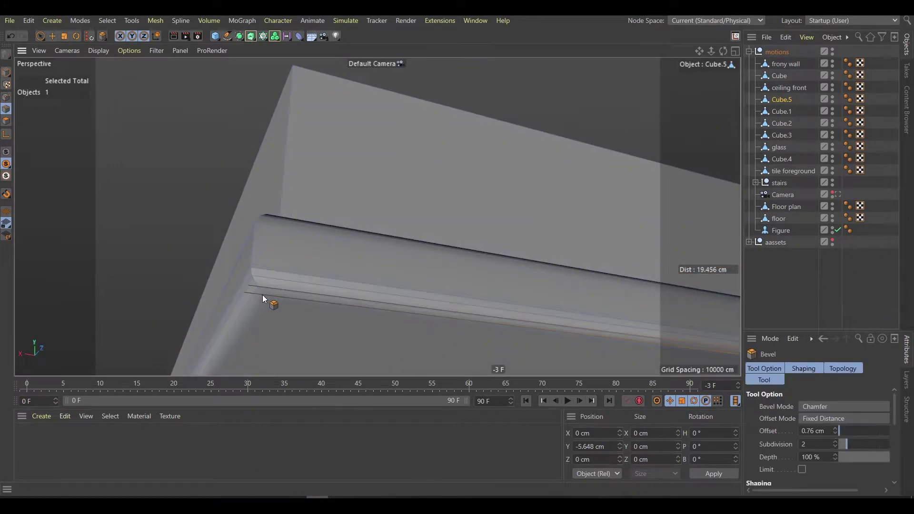
{"action": "mouse_move", "coordinate": [261, 293]}
{"action": "left_mouse_down"}
{"action": "mouse_move", "coordinate": [280, 150]}
{"action": "mouse_move", "coordinate": [207, 172]}
{"action": "mouse_move", "coordinate": [175, 294]}
{"action": "left_mouse_up"}
{"action": "key", "text": "e"}
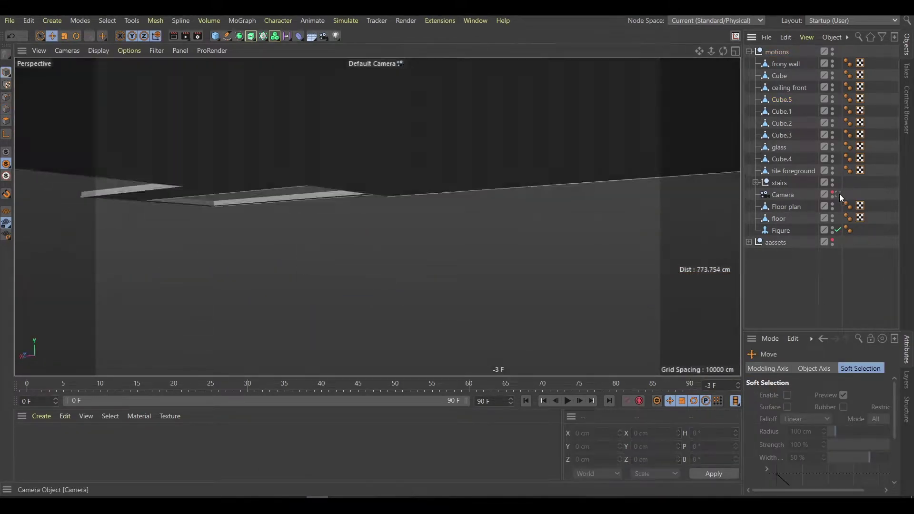
Select the ceiling front slab in the scene camera and frame its corner up close
{"action": "left_click", "coordinate": [789, 88]}
{"action": "left_click", "coordinate": [837, 194]}
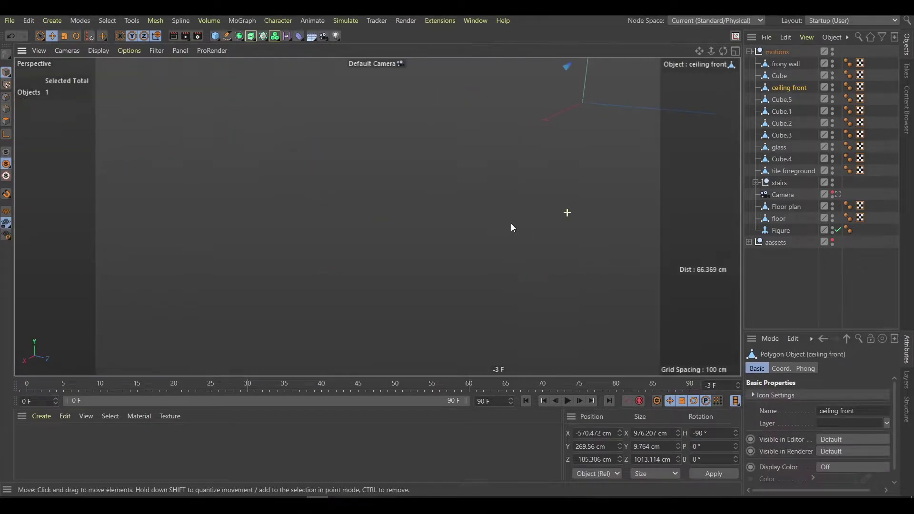
{"action": "key", "text": "o"}
{"action": "mouse_move", "coordinate": [398, 244]}
{"action": "left_mouse_down", "text": "alt"}
{"action": "mouse_move", "coordinate": [403, 263]}
{"action": "mouse_move", "coordinate": [378, 353]}
{"action": "left_mouse_up", "text": "alt"}
{"action": "scroll", "coordinate": [378, 353], "scroll_direction": "up", "scroll_amount": 3}
Loop-select the ceiling front slab's corner edges and bevel them, then undo that first bevel
{"action": "key", "text": "u"}
{"action": "key", "text": "l"}
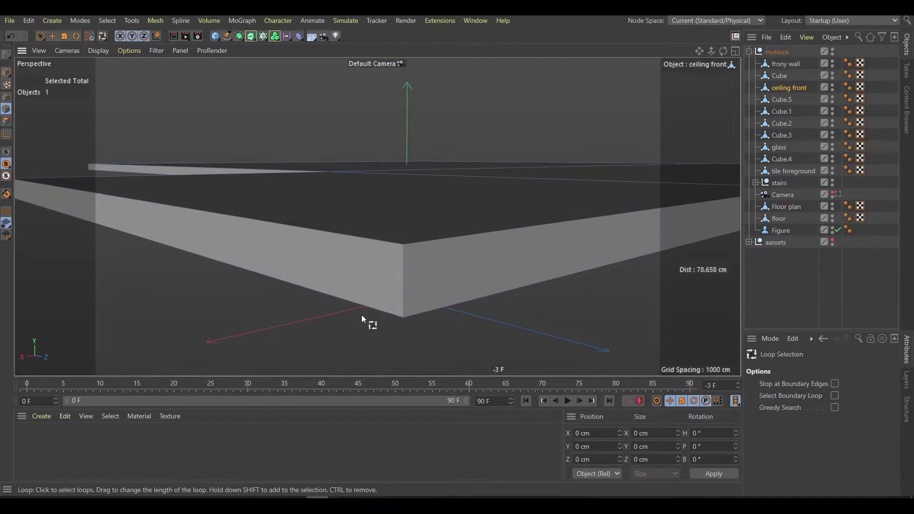
{"action": "scroll", "coordinate": [404, 318], "scroll_direction": "up", "scroll_amount": 3}
{"action": "key", "text": "m"}
{"action": "key", "text": "s"}
{"action": "scroll", "coordinate": [387, 320], "scroll_direction": "up", "scroll_amount": 3}
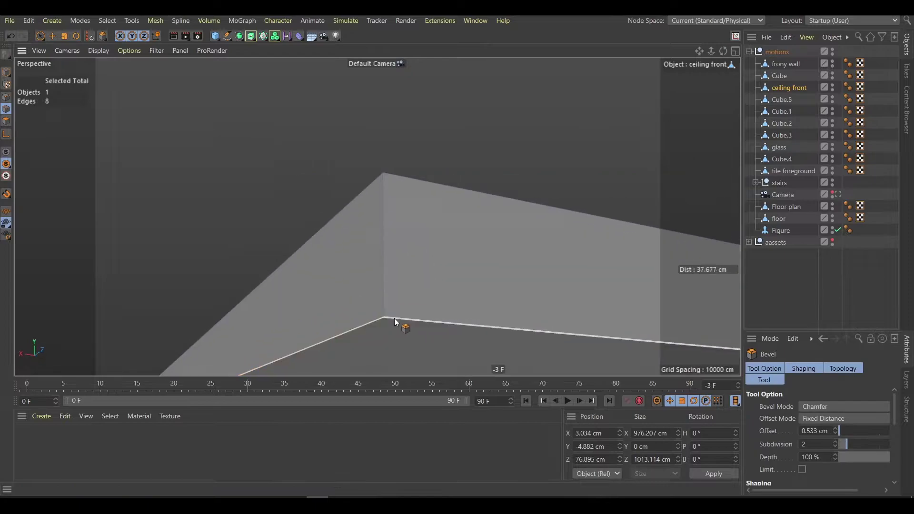
{"action": "left_click_drag", "start_coordinate": [842, 443], "coordinate": [847, 451]}
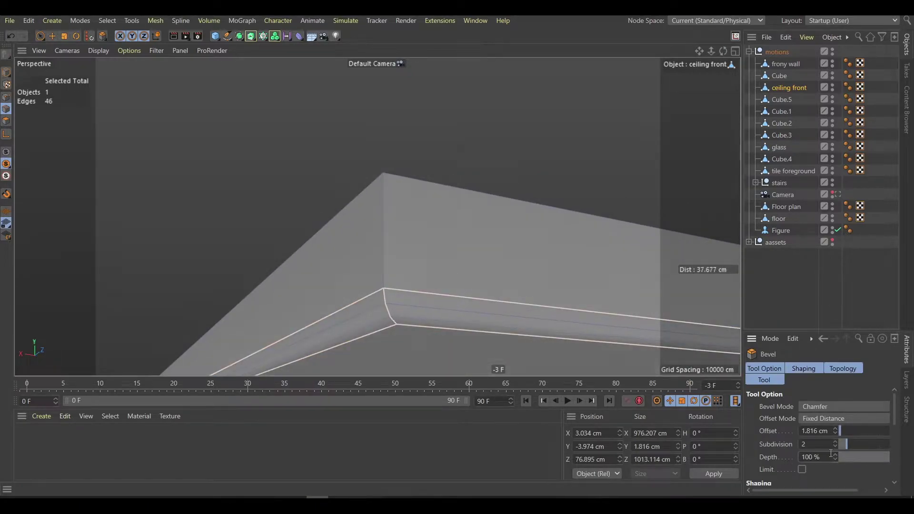
{"action": "key", "text": "ctrl+z"}
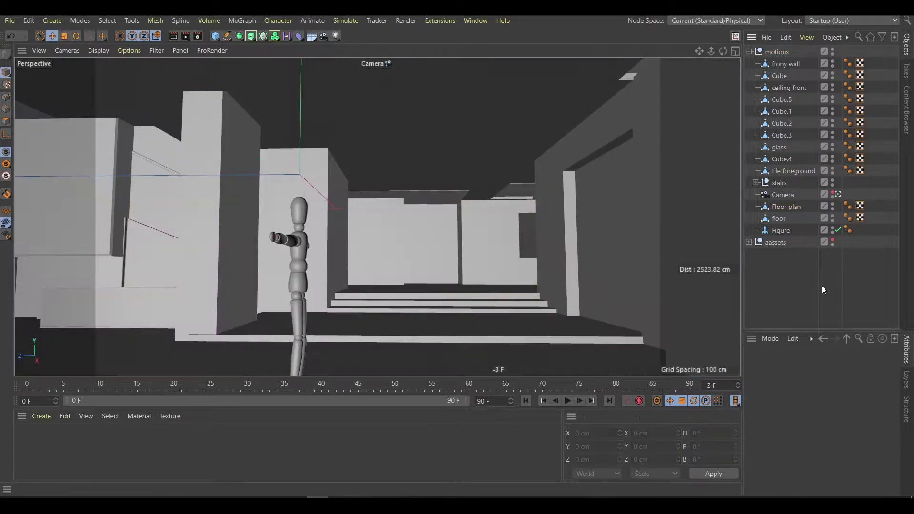
Add a cube, move it along X and flatten it into a thin slab inside the interior
{"action": "left_click", "coordinate": [215, 36]}
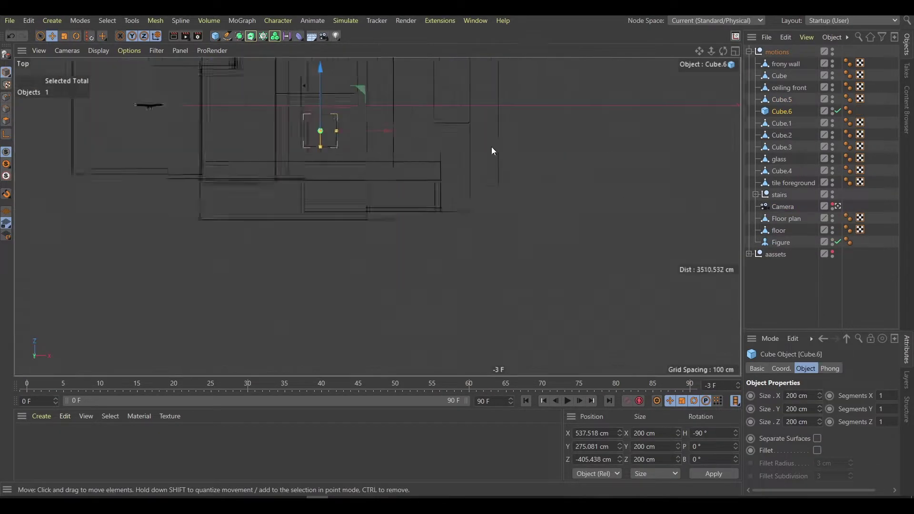
{"action": "key", "text": "F2"}
{"action": "left_click_drag", "start_coordinate": [346, 196], "coordinate": [480, 191]}
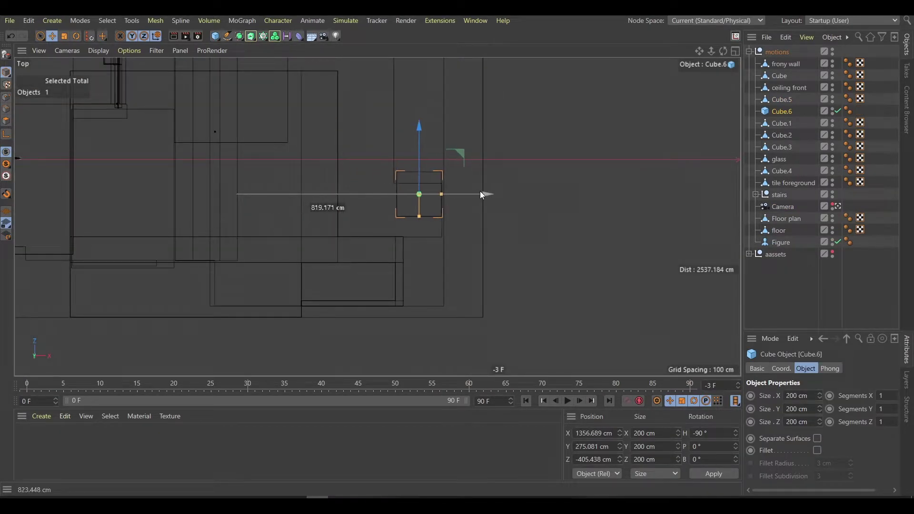
{"action": "key", "text": "F3"}
{"action": "left_click_drag", "start_coordinate": [194, 254], "coordinate": [194, 204]}
{"action": "key", "text": "F1"}
{"action": "mouse_move", "coordinate": [436, 236]}
{"action": "left_mouse_down", "text": "alt"}
{"action": "mouse_move", "coordinate": [381, 268]}
{"action": "mouse_move", "coordinate": [234, 282]}
{"action": "mouse_move", "coordinate": [343, 227]}
{"action": "mouse_move", "coordinate": [267, 224]}
{"action": "left_mouse_up", "text": "alt"}
{"action": "mouse_move", "coordinate": [267, 224]}
{"action": "left_mouse_down", "text": "alt"}
{"action": "mouse_move", "coordinate": [188, 174]}
{"action": "mouse_move", "coordinate": [304, 170]}
{"action": "mouse_move", "coordinate": [408, 96]}
{"action": "mouse_move", "coordinate": [329, 197]}
{"action": "mouse_move", "coordinate": [255, 261]}
{"action": "left_mouse_up", "text": "alt"}
Make the slab Cube.6 editable and scale it from the top view to span the room
{"action": "key", "text": "c"}
{"action": "key", "text": "t"}
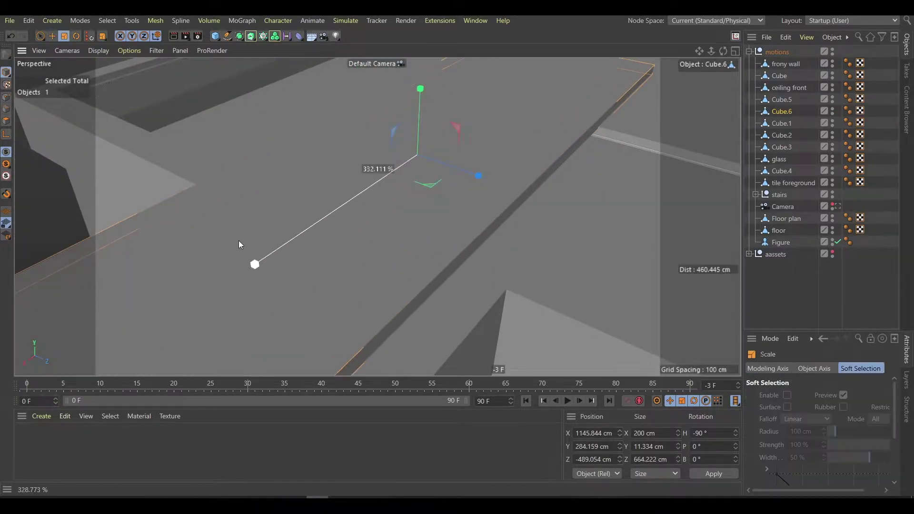
{"action": "key", "text": "F2"}
{"action": "mouse_move", "coordinate": [381, 161]}
{"action": "left_mouse_down"}
{"action": "mouse_move", "coordinate": [372, 185]}
{"action": "mouse_move", "coordinate": [375, 145]}
{"action": "mouse_move", "coordinate": [439, 208]}
{"action": "left_mouse_up"}
{"action": "key", "text": "e"}
{"action": "key", "text": "F5"}
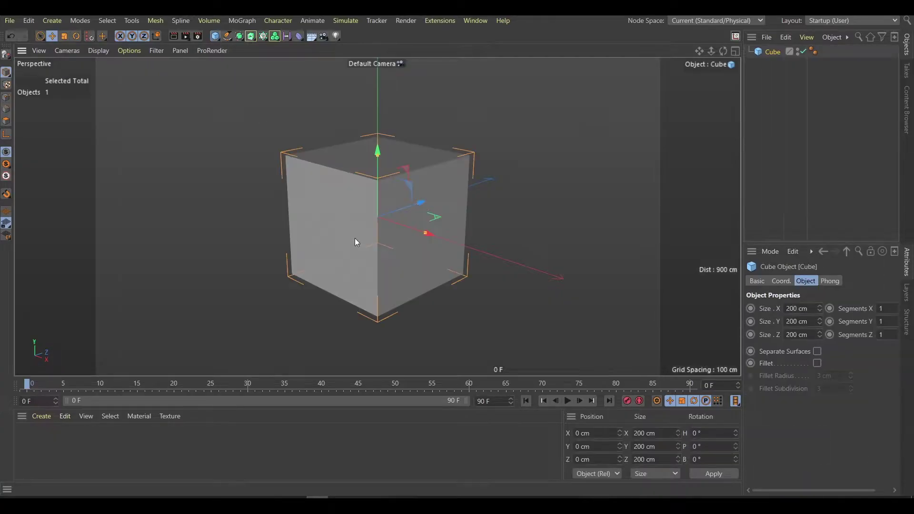
{"action": "key", "text": "F4"}
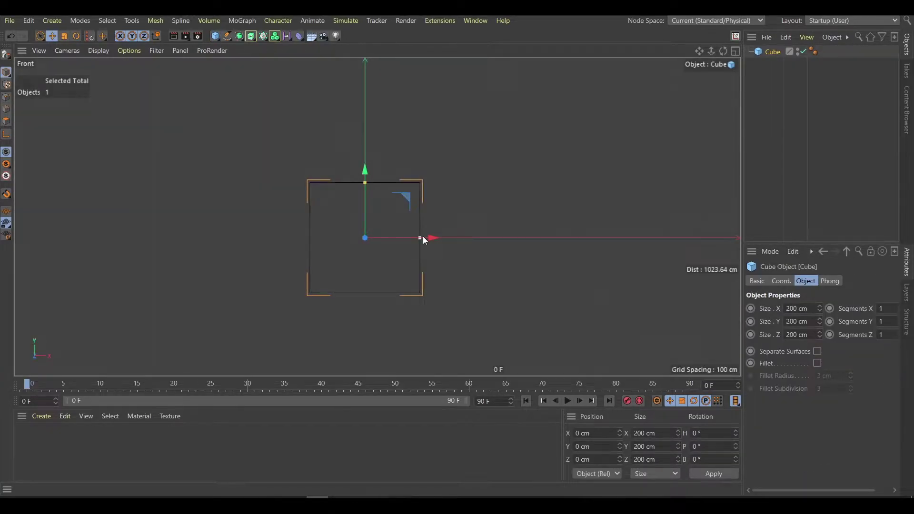
Stretch the new cube along X, make it editable and loop-cut around its middle
{"action": "left_click_drag", "start_coordinate": [423, 236], "coordinate": [486, 237]}
{"action": "key", "text": "F5"}
{"action": "key", "text": "c"}
{"action": "key", "text": "F4"}
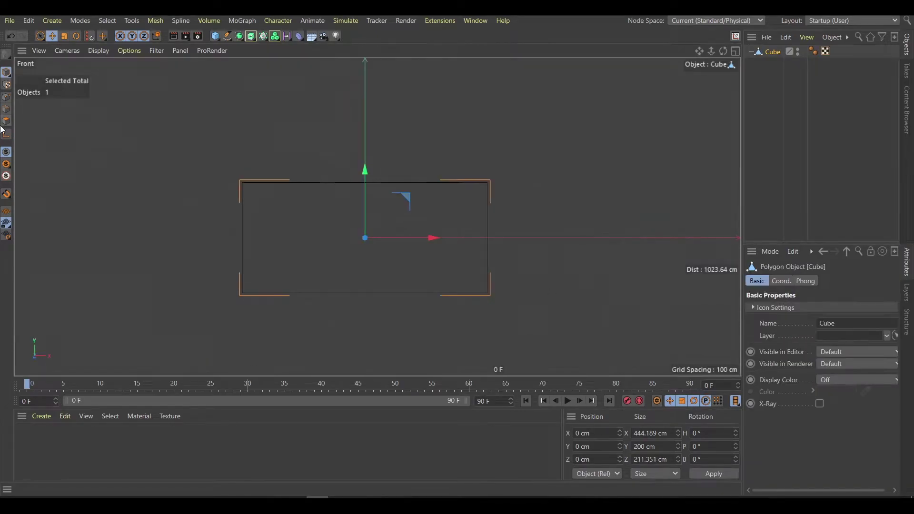
{"action": "key", "text": "k"}
{"action": "key", "text": "l"}
{"action": "scroll", "coordinate": [530, 241], "scroll_direction": "up", "scroll_amount": 10}
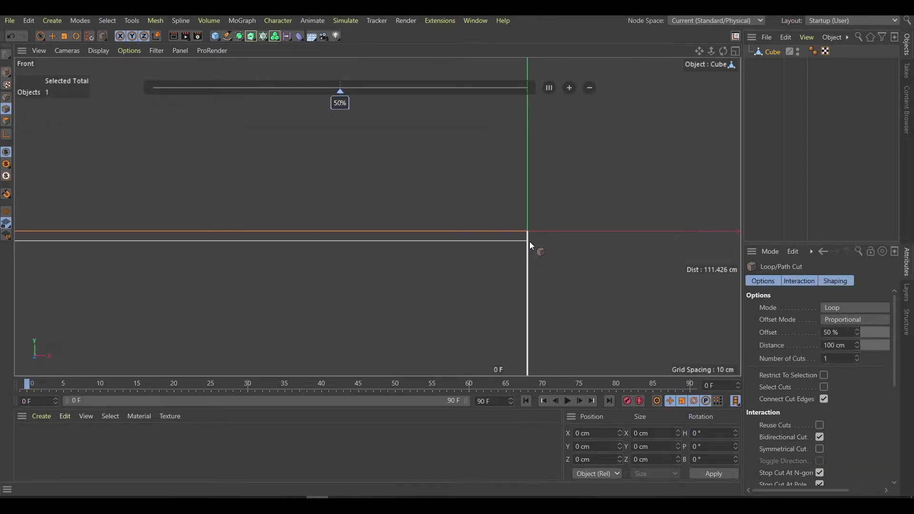
{"action": "left_click", "coordinate": [529, 242]}
{"action": "scroll", "coordinate": [425, 281], "scroll_direction": "down", "scroll_amount": 5}
Inset the box's top face slightly and raise it about 10 cm
{"action": "key", "text": "F5"}
{"action": "key", "text": "e"}
{"action": "key", "text": "F1"}
{"action": "left_click", "coordinate": [424, 172]}
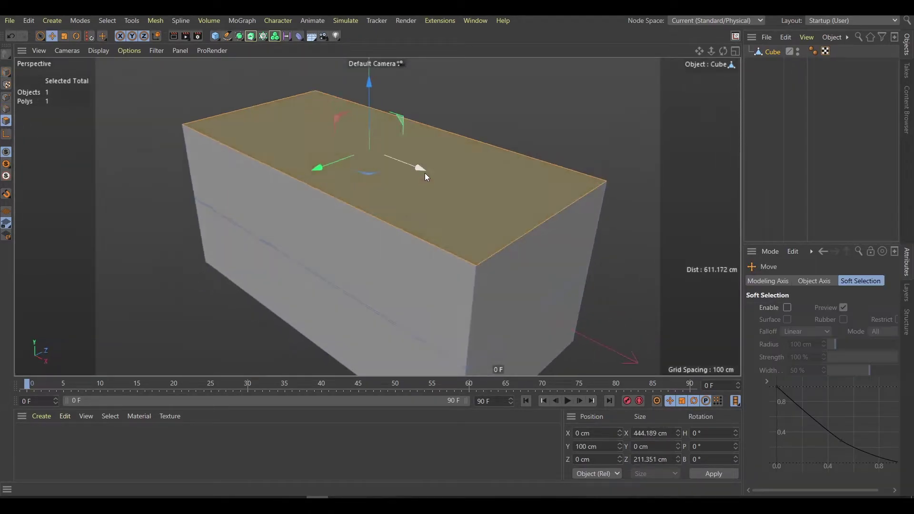
{"action": "key", "text": "i"}
{"action": "left_click_drag", "start_coordinate": [319, 168], "coordinate": [362, 171]}
{"action": "key", "text": "e"}
{"action": "key", "text": "F4"}
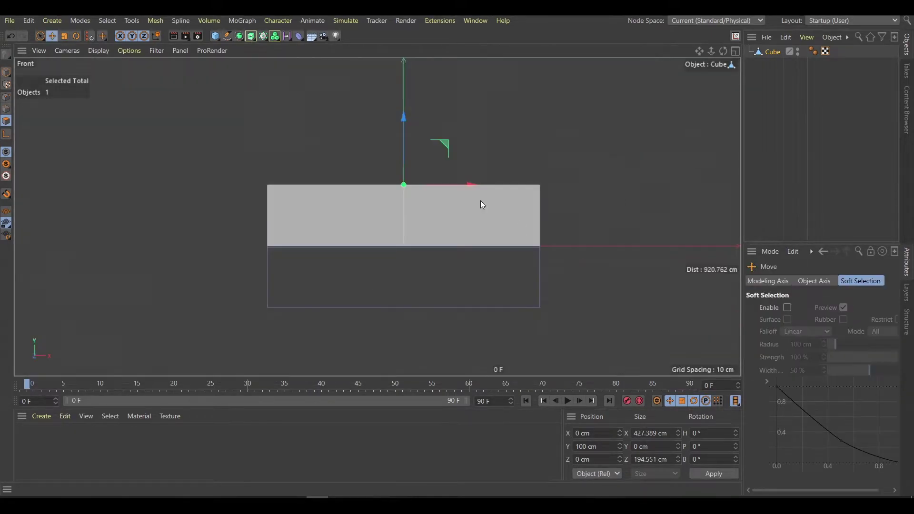
{"action": "scroll", "coordinate": [404, 116], "scroll_direction": "up", "scroll_amount": 2}
{"action": "left_click_drag", "start_coordinate": [404, 117], "coordinate": [402, 102]}
{"action": "key", "text": "F1"}
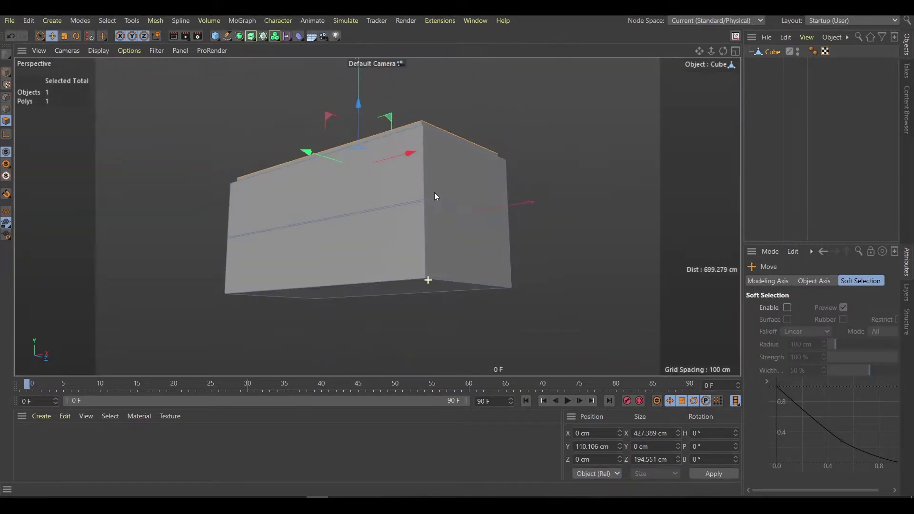
{"action": "key", "text": "F4"}
Scale the box's bottom face inward
{"action": "left_click", "coordinate": [422, 227]}
{"action": "key", "text": "t"}
{"action": "key", "text": "F1"}
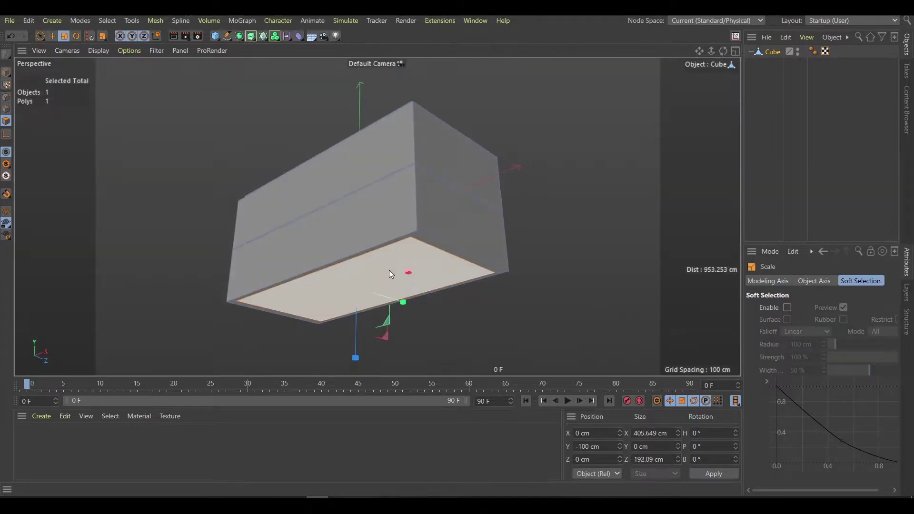
{"action": "left_click_drag", "start_coordinate": [390, 270], "coordinate": [357, 367]}
{"action": "key", "text": "e"}
{"action": "scroll", "coordinate": [429, 177], "scroll_direction": "up", "scroll_amount": 6}
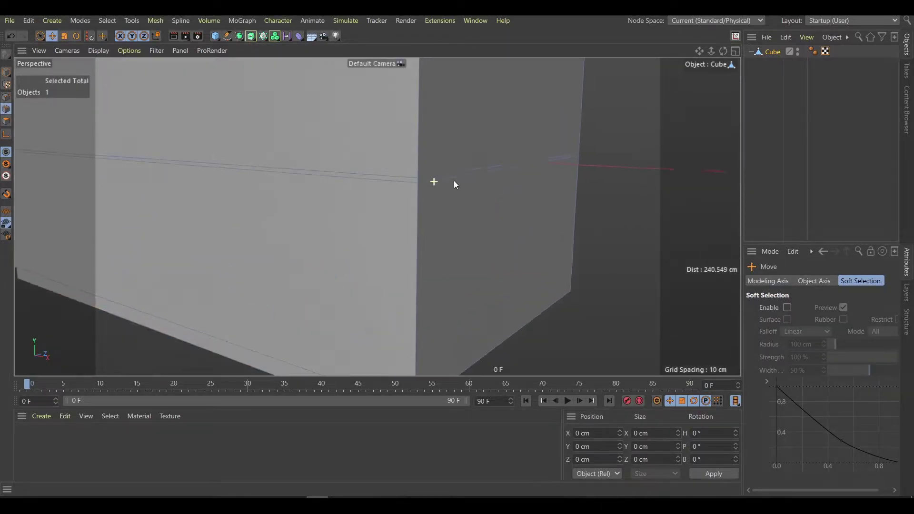
Scale the middle strip of faces slightly inward and extrude it inward into a groove
{"action": "key", "text": "u"}
{"action": "key", "text": "l"}
{"action": "left_click", "coordinate": [407, 184]}
{"action": "key", "text": "t"}
{"action": "left_click_drag", "start_coordinate": [250, 87], "coordinate": [422, 218]}
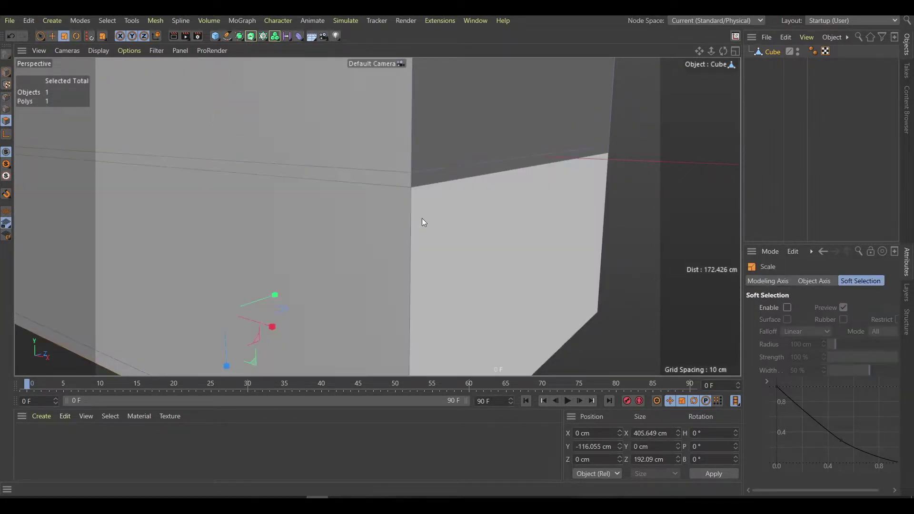
{"action": "key", "text": "u"}
{"action": "key", "text": "l"}
{"action": "left_click", "coordinate": [410, 180]}
{"action": "key", "text": "d"}
{"action": "left_click_drag", "start_coordinate": [281, 165], "coordinate": [217, 145]}
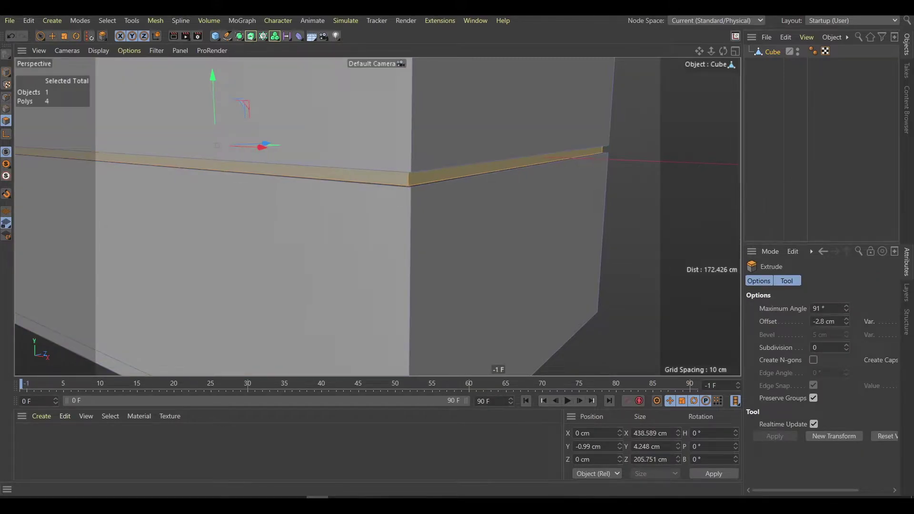
{"action": "key", "text": "e"}
Orbit around the box corner and loop-select its top edges
{"action": "left_click_drag", "start_coordinate": [408, 188], "coordinate": [396, 201], "text": "alt"}
{"action": "key", "text": "m"}
{"action": "key", "text": "s"}
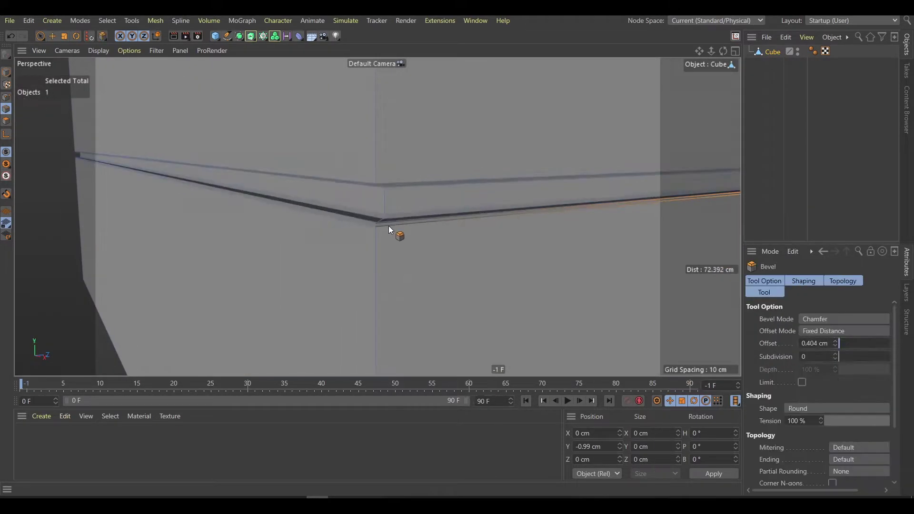
{"action": "scroll", "coordinate": [389, 226], "scroll_direction": "down", "scroll_amount": 5}
{"action": "left_click_drag", "start_coordinate": [425, 173], "coordinate": [741, 144], "text": "alt"}
{"action": "key", "text": "e"}
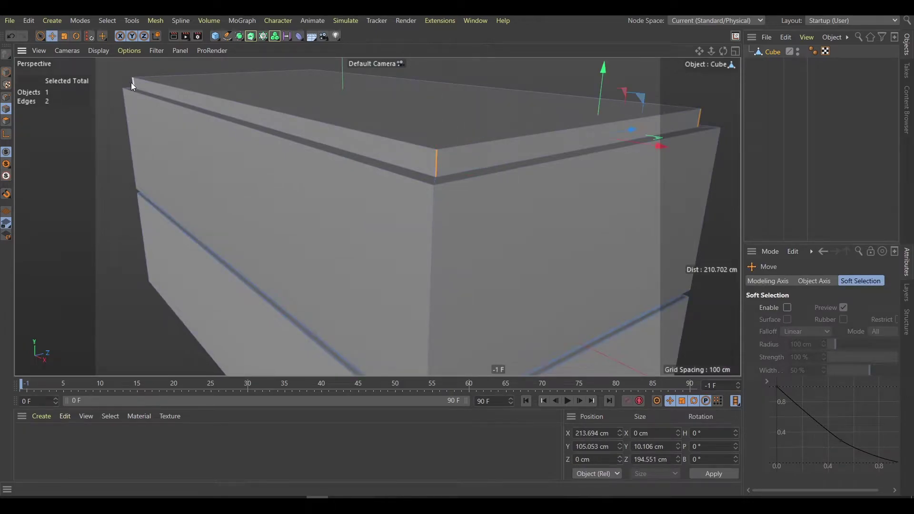
{"action": "scroll", "coordinate": [511, 236], "scroll_direction": "down", "scroll_amount": 3}
{"action": "key", "text": "u"}
{"action": "key", "text": "l"}
{"action": "left_click", "coordinate": [519, 187]}
{"action": "mouse_move", "coordinate": [519, 187]}
{"action": "left_mouse_down", "text": "alt"}
{"action": "mouse_move", "coordinate": [272, 238]}
{"action": "mouse_move", "coordinate": [274, 257]}
{"action": "mouse_move", "coordinate": [343, 278]}
{"action": "mouse_move", "coordinate": [335, 276]}
{"action": "left_mouse_up", "text": "alt"}
{"action": "scroll", "coordinate": [275, 236], "scroll_direction": "up", "scroll_amount": 3}
Bevel the top edge loop, then select and chamfer the bottom edge loop
{"action": "key", "text": "m"}
{"action": "key", "text": "s"}
{"action": "scroll", "coordinate": [274, 257], "scroll_direction": "down", "scroll_amount": 5}
{"action": "key", "text": "e"}
{"action": "scroll", "coordinate": [307, 315], "scroll_direction": "up", "scroll_amount": 2}
{"action": "double_click", "coordinate": [307, 315]}
{"action": "scroll", "coordinate": [338, 281], "scroll_direction": "up", "scroll_amount": 4}
{"action": "key", "text": "m"}
{"action": "key", "text": "s"}
{"action": "left_click", "coordinate": [848, 361]}
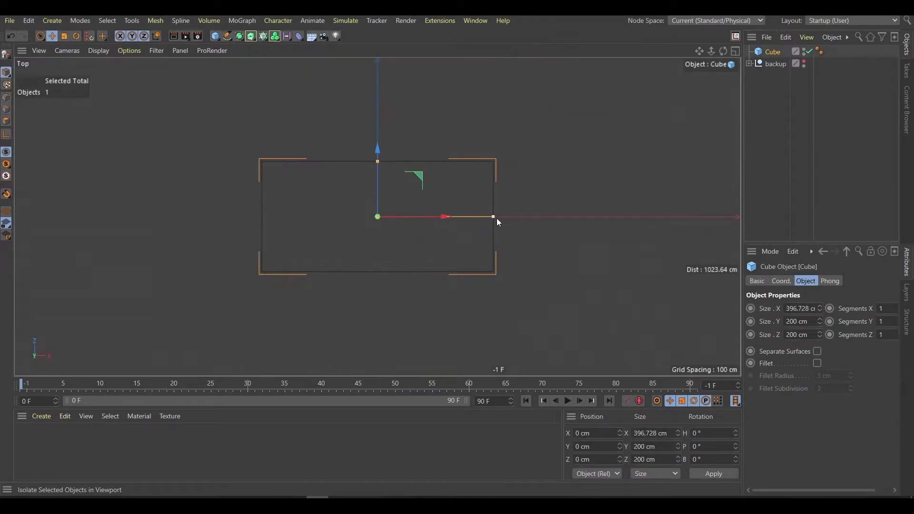
Widen the new cube along X, deepen it along Z and make it editable
{"action": "left_click_drag", "start_coordinate": [498, 221], "coordinate": [531, 216]}
{"action": "left_click_drag", "start_coordinate": [379, 166], "coordinate": [381, 162]}
{"action": "key", "text": "F4"}
{"action": "key", "text": "c"}
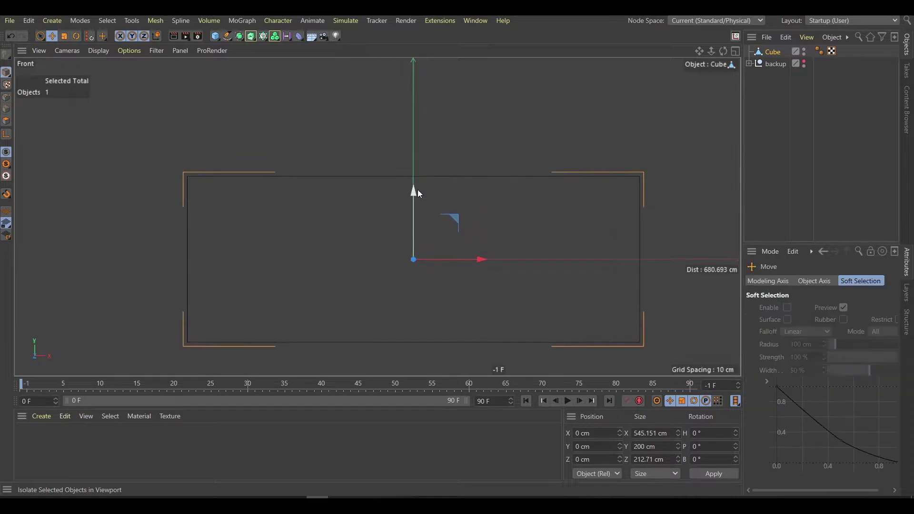
Lift a flattened copy Cube.1 to the top and widen it into a thin top slab
{"action": "mouse_move", "coordinate": [418, 189]}
{"action": "left_mouse_down", "text": "ctrl"}
{"action": "mouse_move", "coordinate": [413, 90]}
{"action": "mouse_move", "coordinate": [412, 152]}
{"action": "mouse_move", "coordinate": [410, 107]}
{"action": "left_mouse_up", "text": "ctrl"}
{"action": "key", "text": "t"}
{"action": "key", "text": "e"}
{"action": "key", "text": "F2"}
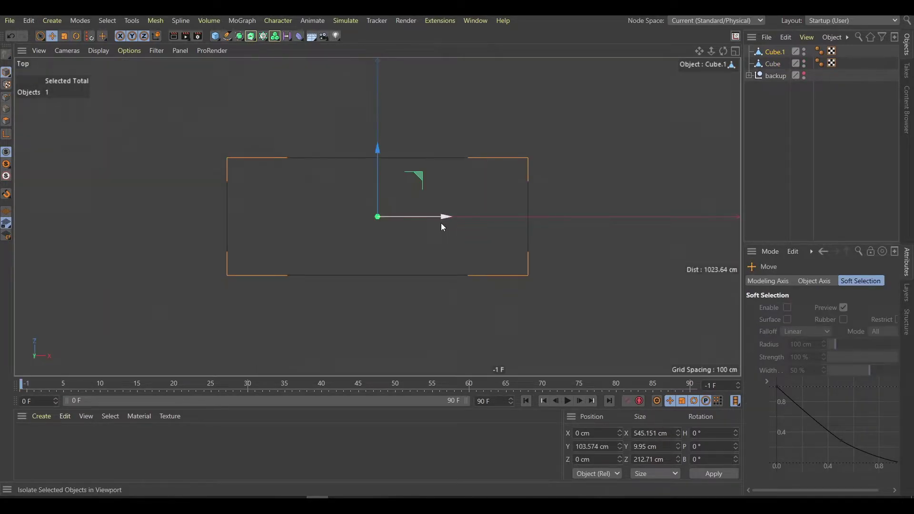
{"action": "key", "text": "t"}
{"action": "left_click_drag", "start_coordinate": [448, 216], "coordinate": [452, 216]}
{"action": "left_click_drag", "start_coordinate": [378, 149], "coordinate": [377, 144]}
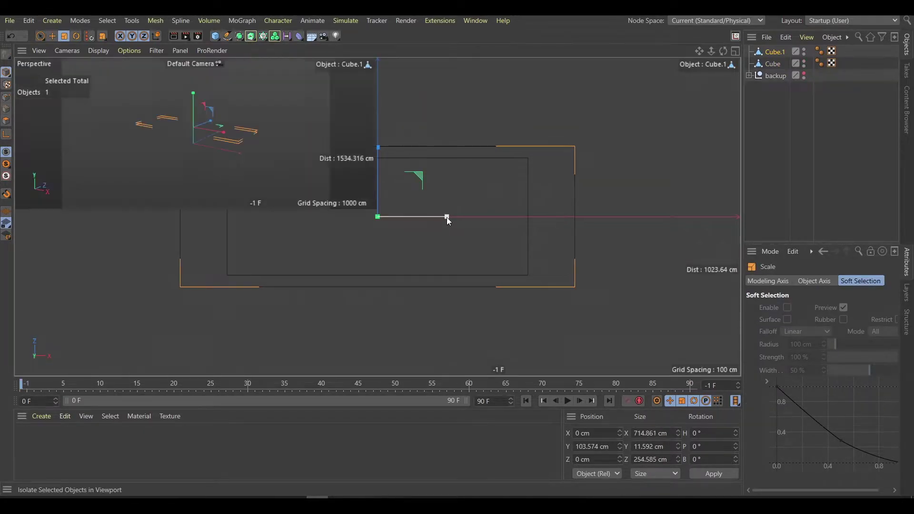
{"action": "key", "text": "F4"}
Shift the body cube slightly and duplicate it into narrow upright side panels Cube.2 and Cube.3
{"action": "left_click", "coordinate": [475, 264]}
{"action": "key", "text": "e"}
{"action": "mouse_move", "coordinate": [362, 252]}
{"action": "left_mouse_down"}
{"action": "mouse_move", "coordinate": [344, 222]}
{"action": "mouse_move", "coordinate": [519, 250]}
{"action": "mouse_move", "coordinate": [458, 250]}
{"action": "mouse_move", "coordinate": [571, 248]}
{"action": "mouse_move", "coordinate": [553, 249]}
{"action": "left_mouse_up"}
{"action": "scroll", "coordinate": [344, 222], "scroll_direction": "down", "scroll_amount": 1}
{"action": "key", "text": "t"}
{"action": "key", "text": "e"}
{"action": "scroll", "coordinate": [570, 249], "scroll_direction": "up", "scroll_amount": 2}
{"action": "key", "text": "t"}
{"action": "left_click_drag", "start_coordinate": [621, 204], "coordinate": [492, 171]}
Select Cube.2's strip faces and extrude them inward about -3.44 cm to form grooves
{"action": "key", "text": "e"}
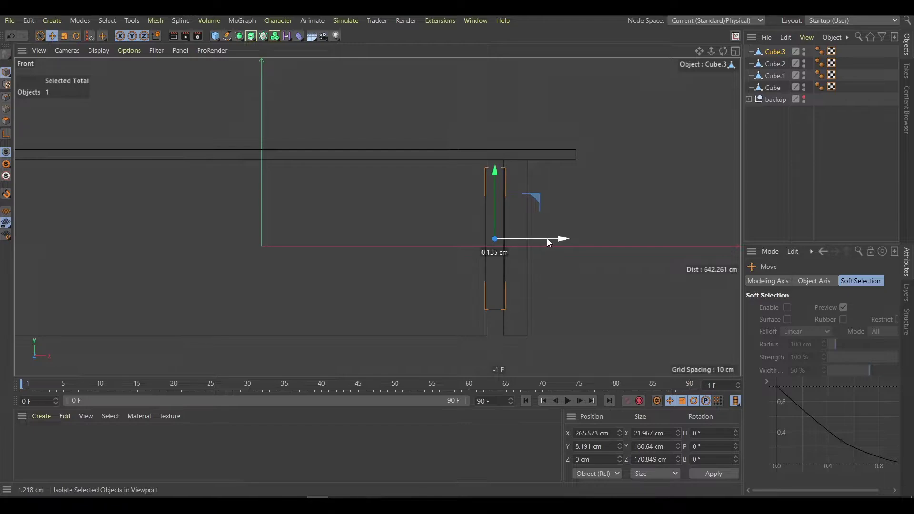
{"action": "middle_click", "coordinate": [493, 175]}
{"action": "middle_click", "coordinate": [255, 155]}
{"action": "left_click", "coordinate": [465, 255]}
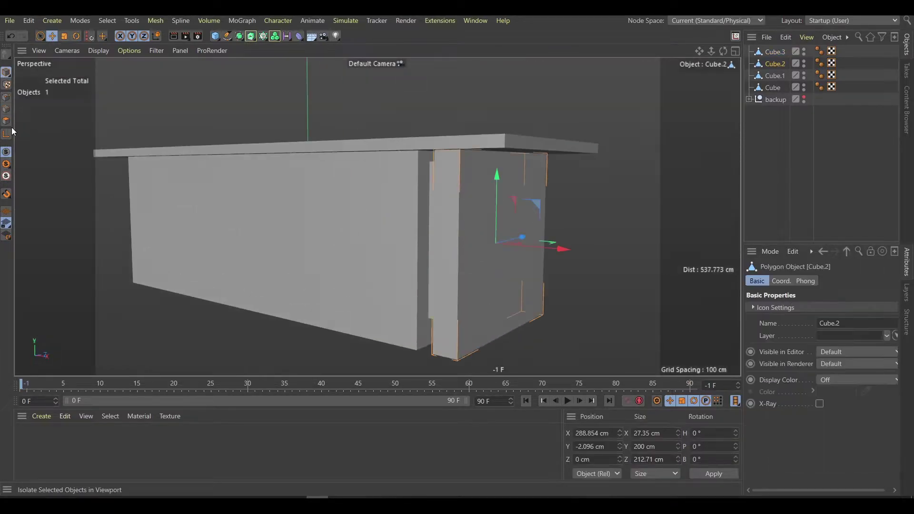
{"action": "left_click", "coordinate": [6, 121]}
{"action": "scroll", "coordinate": [489, 143], "scroll_direction": "up", "scroll_amount": 2}
{"action": "scroll", "coordinate": [452, 148], "scroll_direction": "up", "scroll_amount": 2}
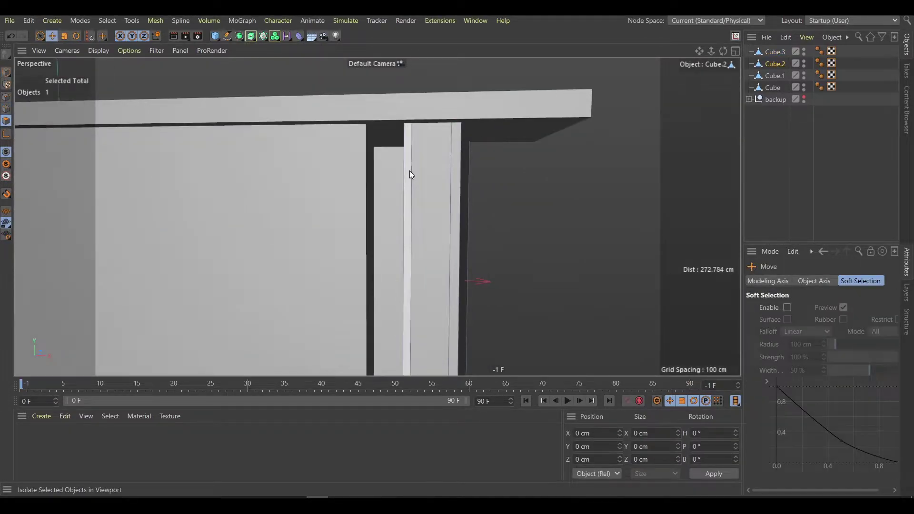
{"action": "mouse_move", "coordinate": [409, 170]}
{"action": "left_mouse_down", "text": "alt"}
{"action": "mouse_move", "coordinate": [455, 132]}
{"action": "mouse_move", "coordinate": [496, 168]}
{"action": "left_mouse_up", "text": "alt"}
{"action": "key", "text": "d"}
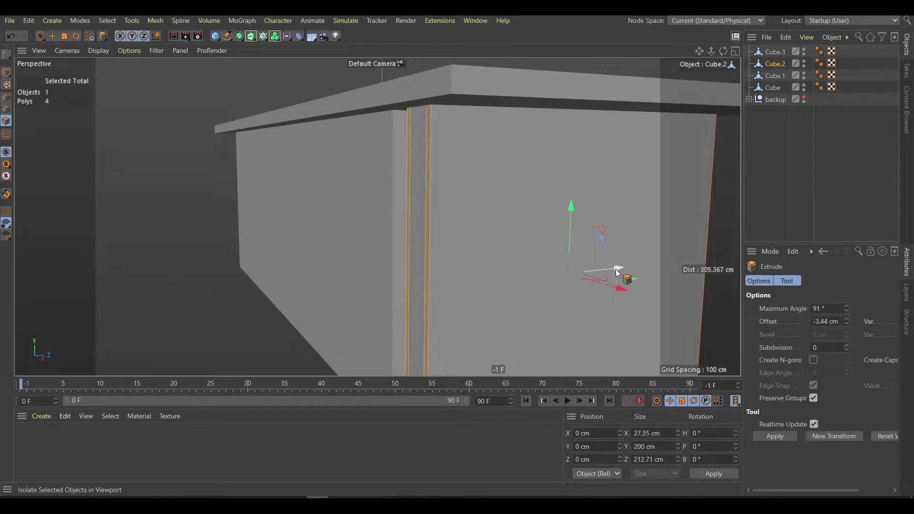
{"action": "left_click_drag", "start_coordinate": [616, 270], "coordinate": [614, 269]}
Loop-select the grooves' vertical edges and bevel them with a 1.377 cm offset
{"action": "key", "text": "e"}
{"action": "left_click", "coordinate": [425, 127]}
{"action": "mouse_move", "coordinate": [524, 214]}
{"action": "left_mouse_down", "text": "alt"}
{"action": "mouse_move", "coordinate": [425, 127]}
{"action": "mouse_move", "coordinate": [296, 158]}
{"action": "mouse_move", "coordinate": [624, 174]}
{"action": "mouse_move", "coordinate": [509, 167]}
{"action": "left_mouse_up", "text": "alt"}
{"action": "double_click", "coordinate": [624, 174]}
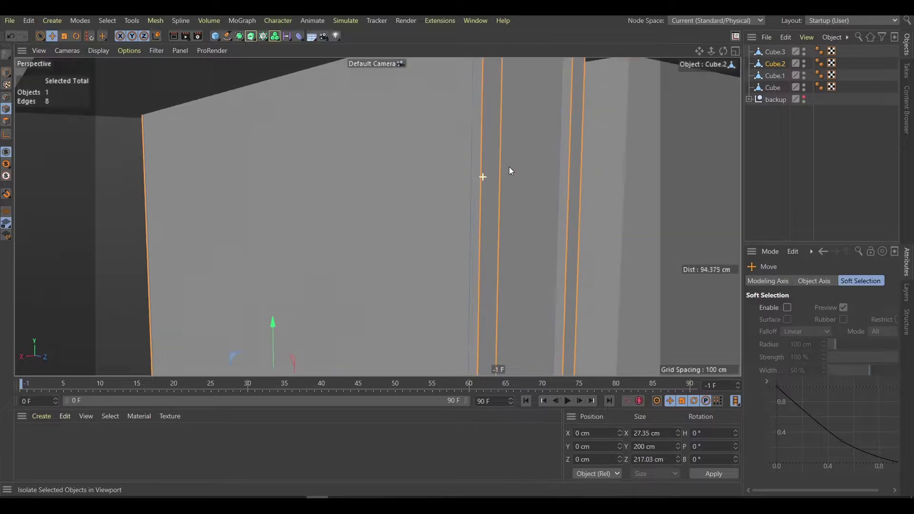
{"action": "key", "text": "m"}
{"action": "key", "text": "s"}
{"action": "left_click_drag", "start_coordinate": [474, 190], "coordinate": [476, 238]}
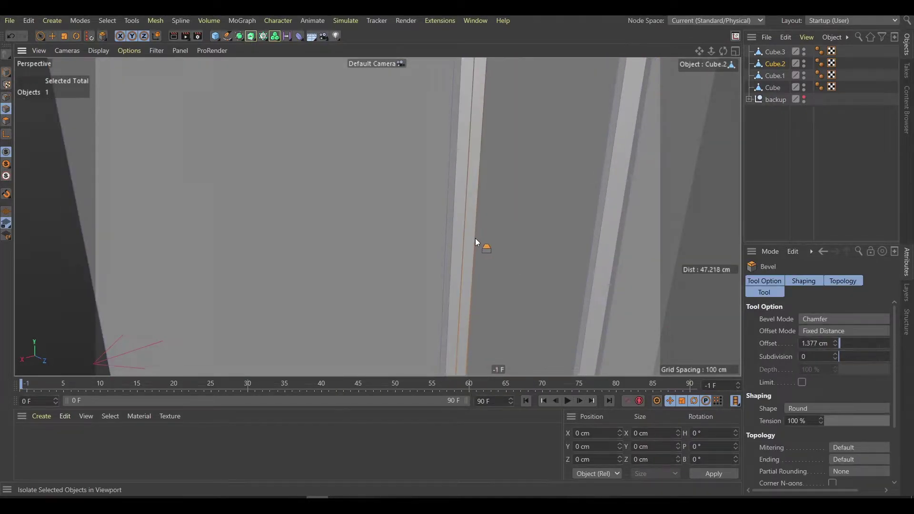
{"action": "key", "text": "e"}
{"action": "scroll", "coordinate": [485, 222], "scroll_direction": "down", "scroll_amount": 5}
{"action": "scroll", "coordinate": [506, 223], "scroll_direction": "down", "scroll_amount": 3}
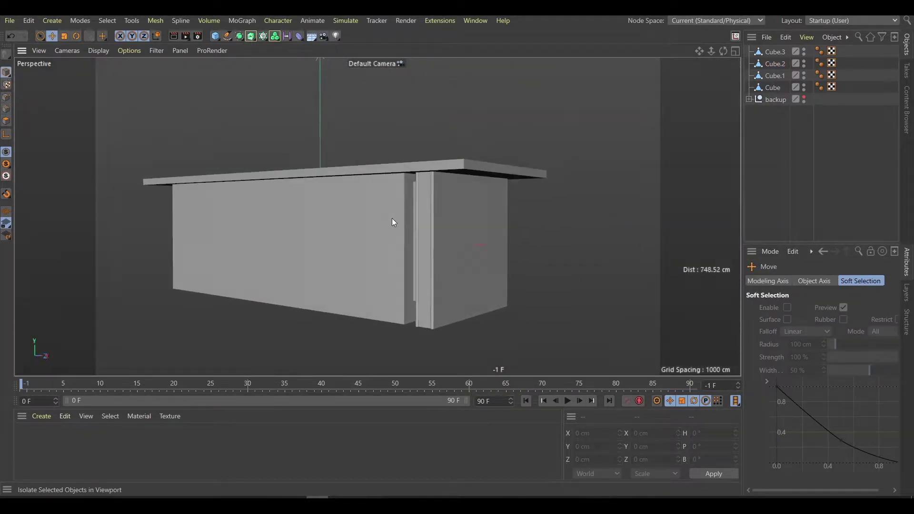
Add a cube centred under a table leg and make it editable
{"action": "key", "text": "F2"}
{"action": "left_click", "coordinate": [214, 36]}
{"action": "scroll", "coordinate": [578, 161], "scroll_direction": "up", "scroll_amount": 3}
{"action": "mouse_move", "coordinate": [578, 161]}
{"action": "left_mouse_down"}
{"action": "mouse_move", "coordinate": [601, 129]}
{"action": "mouse_move", "coordinate": [321, 196]}
{"action": "left_mouse_up"}
{"action": "key", "text": "c"}
{"action": "key", "text": "t"}
{"action": "scroll", "coordinate": [644, 107], "scroll_direction": "up", "scroll_amount": 3}
{"action": "key", "text": "e"}
{"action": "left_click_drag", "start_coordinate": [582, 126], "coordinate": [579, 125]}
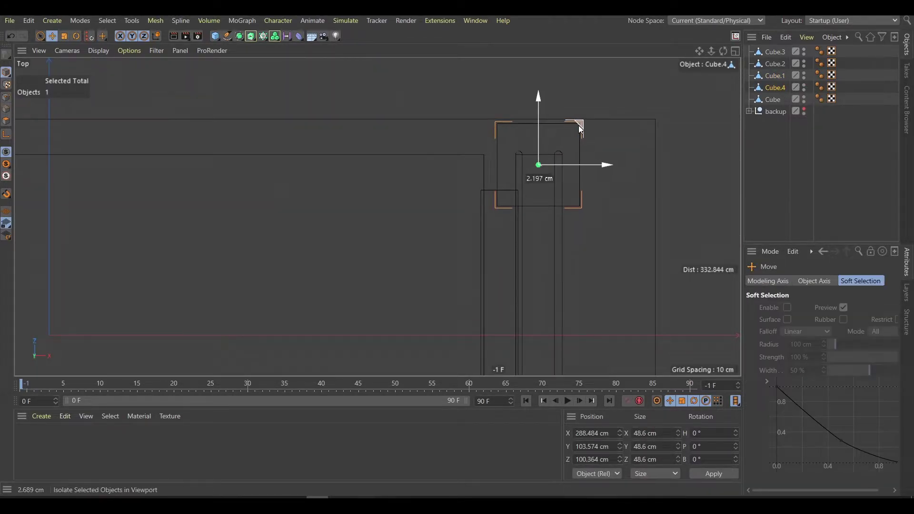
Squash the cube in Front view into a thin foot-pad slab
{"action": "key", "text": "F4"}
{"action": "key", "text": "t"}
{"action": "left_click_drag", "start_coordinate": [495, 252], "coordinate": [494, 295]}
{"action": "key", "text": "F5"}
{"action": "key", "text": "F1"}
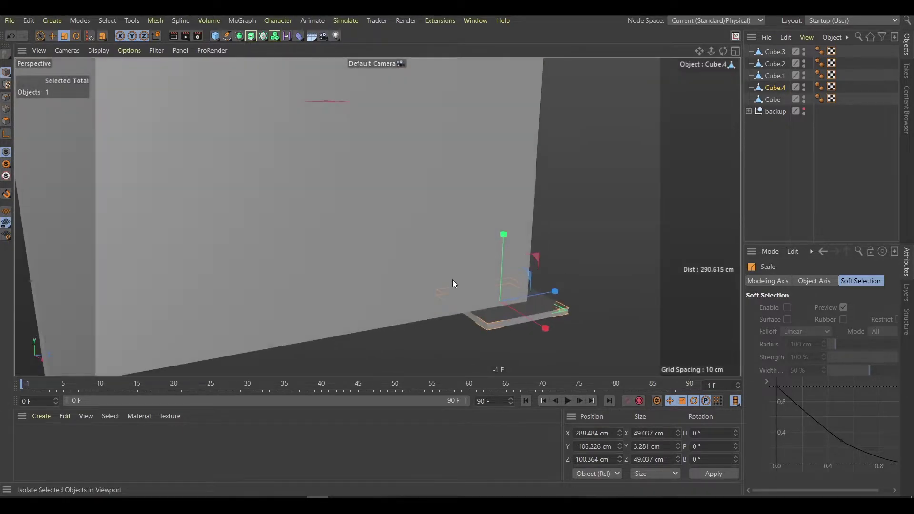
Inset the foot pad's top face by about 17.68 cm with Extrude Inner
{"action": "left_click", "coordinate": [518, 310]}
{"action": "middle_click_drag", "start_coordinate": [518, 310], "coordinate": [382, 284], "text": "alt"}
{"action": "key", "text": "i"}
{"action": "left_click_drag", "start_coordinate": [382, 284], "coordinate": [428, 272]}
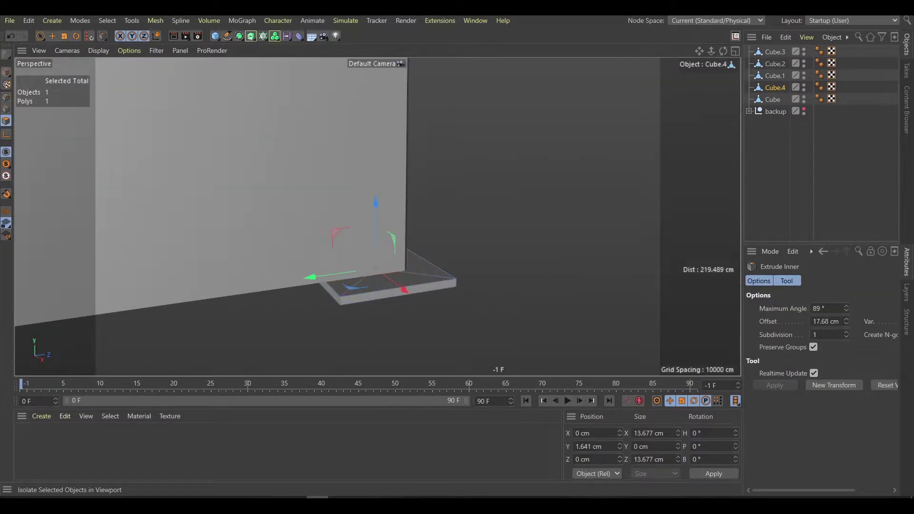
{"action": "key", "text": "F4"}
{"action": "key", "text": "e"}
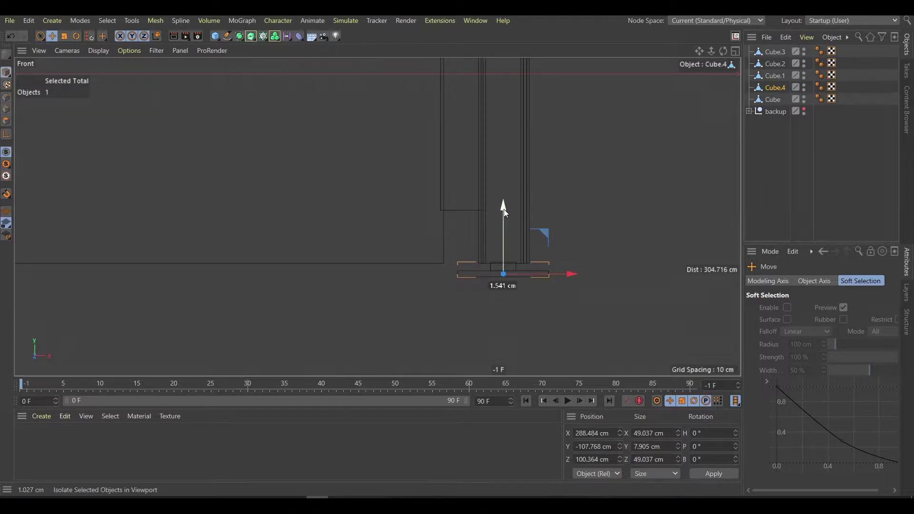
Bevel the foot pad's top edges
{"action": "key", "text": "F1"}
{"action": "mouse_move", "coordinate": [543, 237]}
{"action": "left_mouse_down", "text": "alt"}
{"action": "mouse_move", "coordinate": [368, 289]}
{"action": "mouse_move", "coordinate": [376, 293]}
{"action": "mouse_move", "coordinate": [387, 279]}
{"action": "left_mouse_up", "text": "alt"}
{"action": "key", "text": "m"}
{"action": "key", "text": "s"}
{"action": "scroll", "coordinate": [368, 285], "scroll_direction": "up", "scroll_amount": 3}
{"action": "key", "text": "e"}
Copy the pad to the opposite leg, group both, and copy the group to the other table end
{"action": "key", "text": "F2"}
{"action": "left_click_drag", "start_coordinate": [507, 106], "coordinate": [507, 209]}
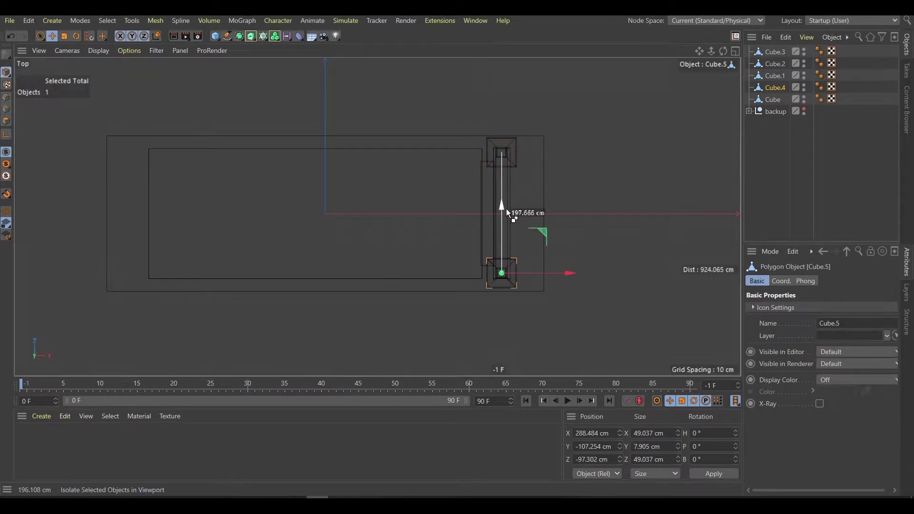
{"action": "left_click", "coordinate": [513, 163], "text": "shift"}
{"action": "key", "text": "alt+g"}
{"action": "mouse_move", "coordinate": [564, 211]}
{"action": "left_mouse_down", "text": "ctrl"}
{"action": "mouse_move", "coordinate": [218, 206]}
{"action": "mouse_move", "coordinate": [530, 210]}
{"action": "left_mouse_up", "text": "ctrl"}
Orbit the perspective view to check the feet under the table
{"action": "key", "text": "F5"}
{"action": "middle_click", "coordinate": [74, 93]}
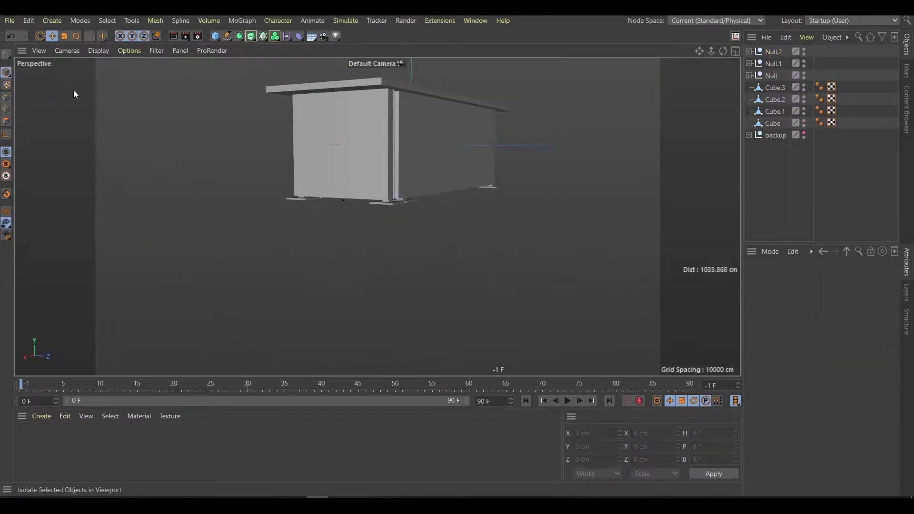
{"action": "left_click_drag", "start_coordinate": [74, 94], "coordinate": [515, 289], "text": "alt"}
{"action": "middle_click", "coordinate": [386, 253]}
Add a new cube beside the table and lower it to floor level
{"action": "left_click", "coordinate": [215, 37]}
{"action": "left_click_drag", "start_coordinate": [435, 234], "coordinate": [629, 236]}
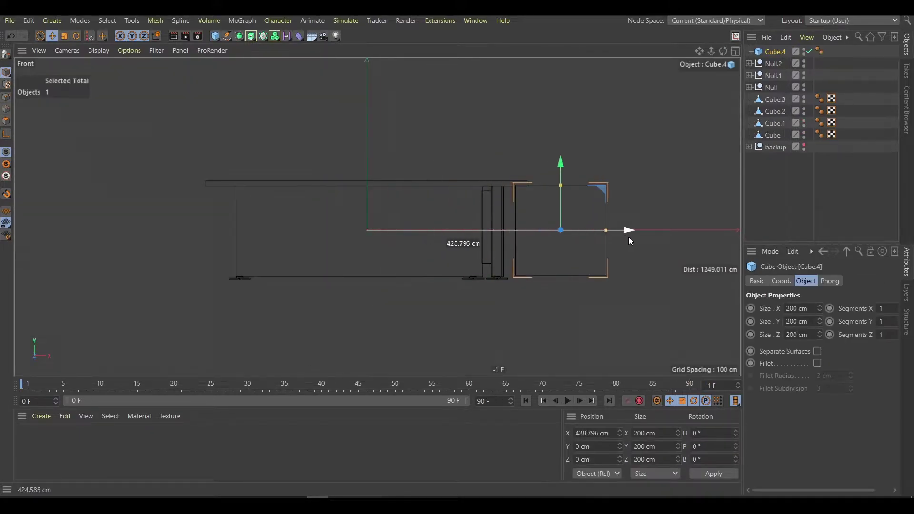
{"action": "scroll", "coordinate": [521, 248], "scroll_direction": "up", "scroll_amount": 1}
{"action": "mouse_move", "coordinate": [510, 170]}
{"action": "left_mouse_down"}
{"action": "mouse_move", "coordinate": [512, 260]}
{"action": "mouse_move", "coordinate": [556, 279]}
{"action": "mouse_move", "coordinate": [529, 324]}
{"action": "left_mouse_up"}
{"action": "middle_click", "coordinate": [556, 279]}
{"action": "left_click", "coordinate": [627, 339]}
{"action": "key", "text": "F1"}
Stretch the cube into a bar and add a loop cut near its left end
{"action": "key", "text": "t"}
{"action": "scroll", "coordinate": [529, 324], "scroll_direction": "up", "scroll_amount": 3}
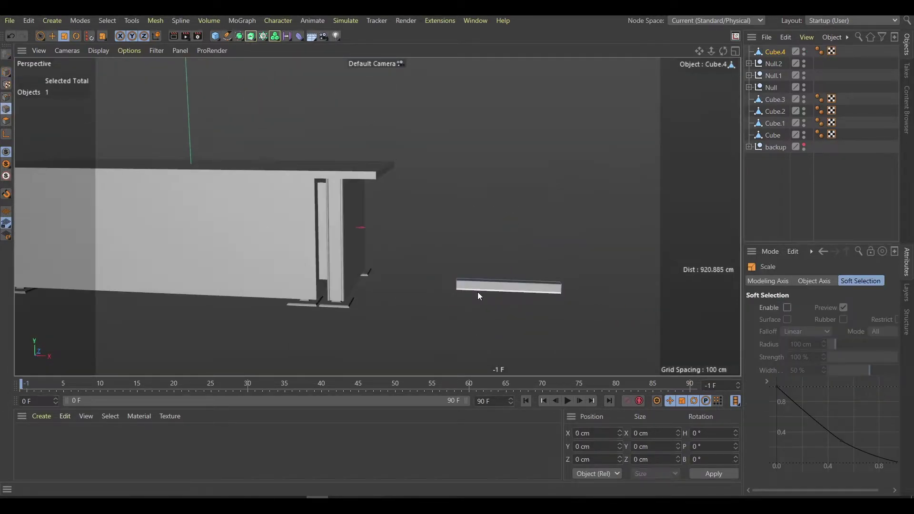
{"action": "key", "text": "F4"}
{"action": "key", "text": "k"}
{"action": "key", "text": "l"}
{"action": "scroll", "coordinate": [490, 282], "scroll_direction": "up", "scroll_amount": 2}
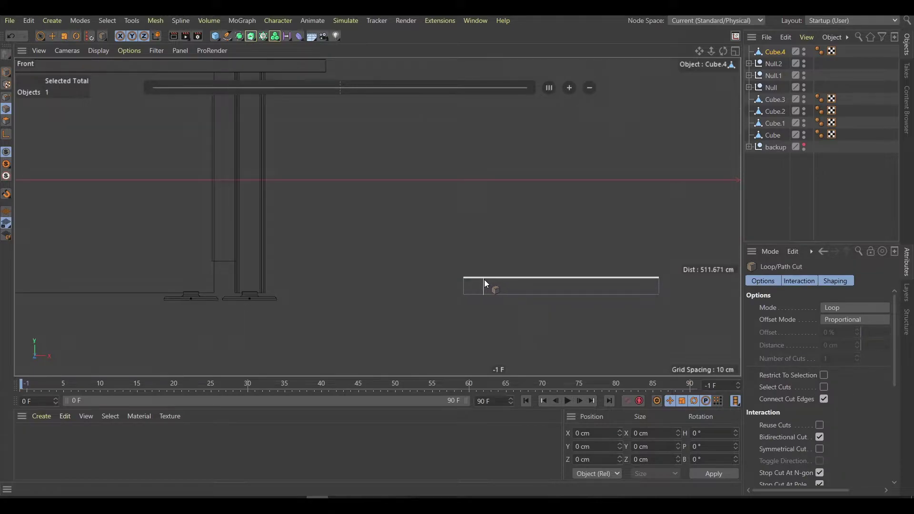
{"action": "left_click", "coordinate": [639, 282]}
{"action": "middle_click", "coordinate": [640, 282]}
{"action": "key", "text": "e"}
{"action": "middle_click", "coordinate": [287, 168]}
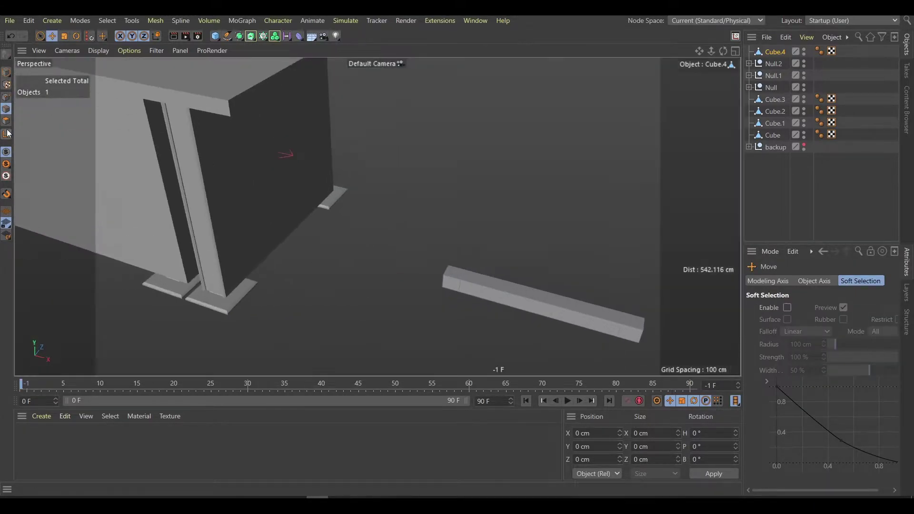
{"action": "middle_click", "coordinate": [559, 333]}
Raise the bar's left end into a post and the right end into a backward-leaning backrest
{"action": "left_click_drag", "start_coordinate": [478, 207], "coordinate": [465, 98]}
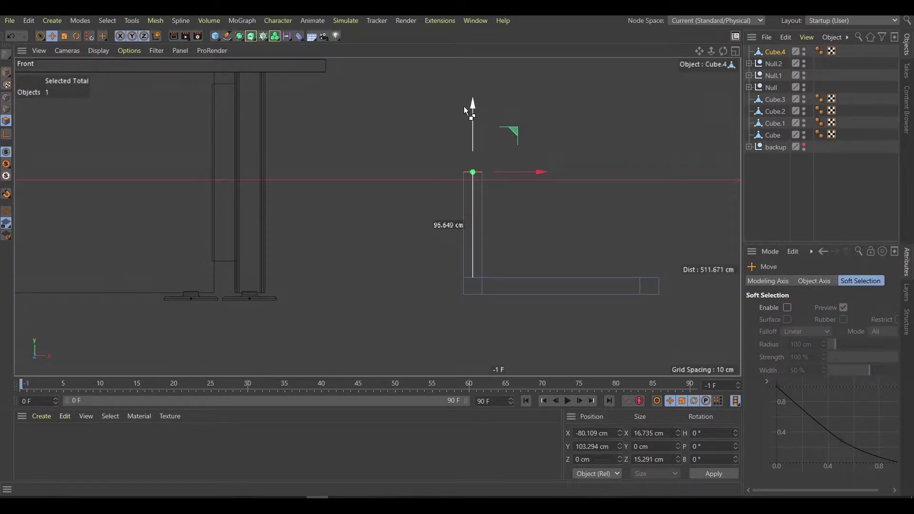
{"action": "middle_click", "coordinate": [464, 106]}
{"action": "middle_click", "coordinate": [518, 273]}
{"action": "scroll", "coordinate": [518, 273], "scroll_direction": "down", "scroll_amount": 5}
{"action": "left_click_drag", "start_coordinate": [513, 223], "coordinate": [510, 126]}
{"action": "left_click_drag", "start_coordinate": [578, 192], "coordinate": [588, 191]}
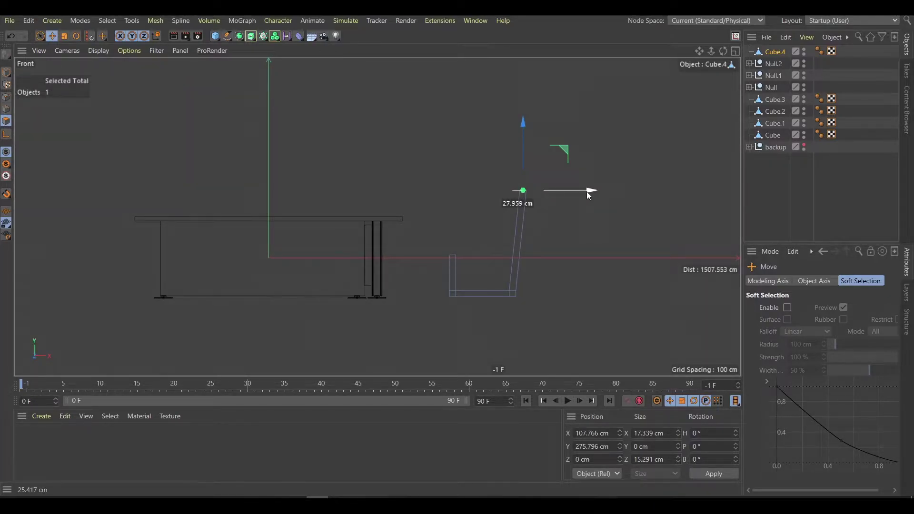
{"action": "left_click_drag", "start_coordinate": [468, 183], "coordinate": [453, 182]}
{"action": "middle_click", "coordinate": [462, 186]}
{"action": "middle_click", "coordinate": [459, 207]}
{"action": "left_click", "coordinate": [453, 261]}
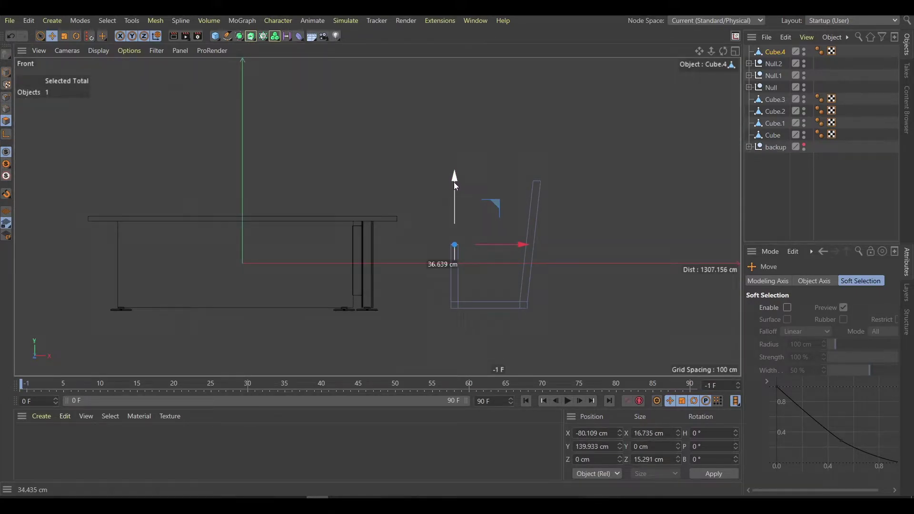
Extend the post top across to the backrest and rotate the joint to match its slope
{"action": "key", "text": "F1"}
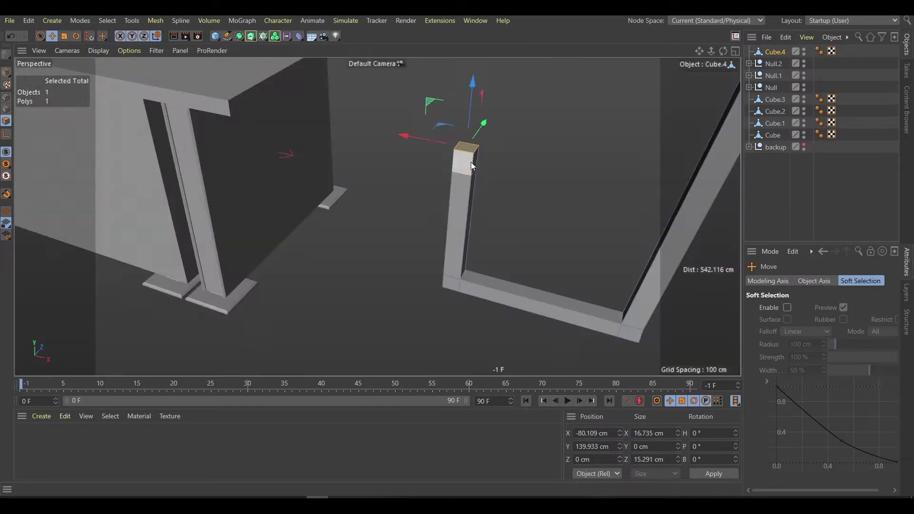
{"action": "middle_click", "coordinate": [472, 165]}
{"action": "middle_click", "coordinate": [559, 253]}
{"action": "left_click_drag", "start_coordinate": [562, 247], "coordinate": [643, 241]}
{"action": "scroll", "coordinate": [607, 204], "scroll_direction": "up", "scroll_amount": 5}
{"action": "key", "text": "r"}
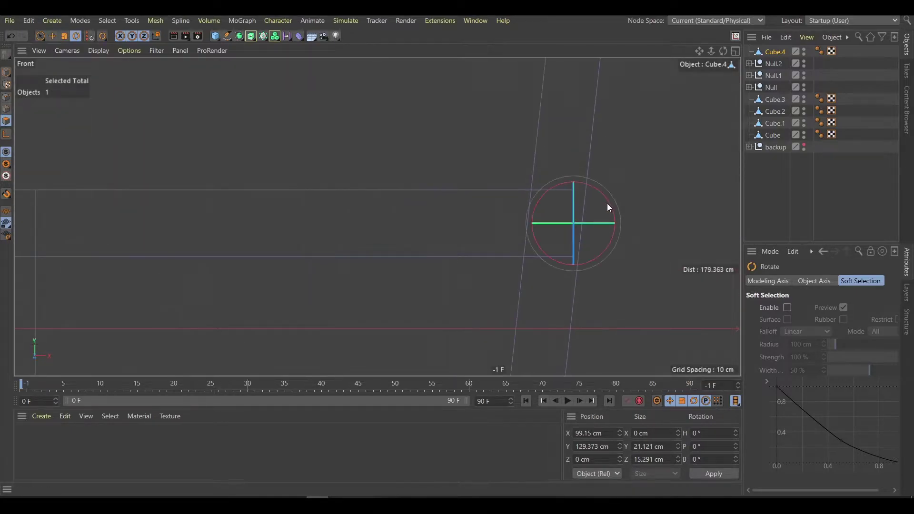
{"action": "left_click_drag", "start_coordinate": [607, 207], "coordinate": [610, 211]}
{"action": "scroll", "coordinate": [545, 168], "scroll_direction": "down", "scroll_amount": 5}
{"action": "key", "text": "F1"}
{"action": "key", "text": "e"}
{"action": "left_click", "coordinate": [421, 217]}
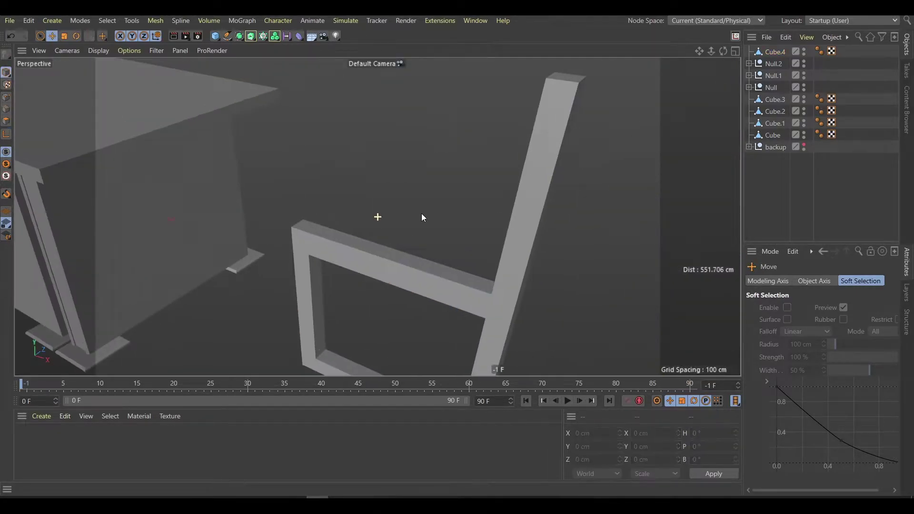
Select the frame's inner faces on the top bar, post, bottom bar and backrest, then a corner point
{"action": "scroll", "coordinate": [421, 217], "scroll_direction": "down", "scroll_amount": 5}
{"action": "left_click", "coordinate": [411, 224]}
{"action": "key", "text": "s"}
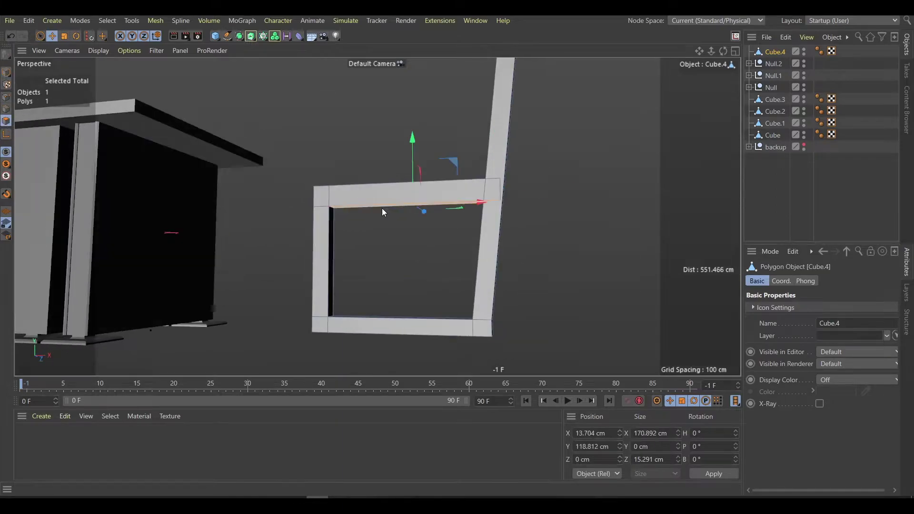
{"action": "key", "text": "e"}
{"action": "left_click", "coordinate": [330, 259]}
{"action": "left_click", "coordinate": [381, 314]}
{"action": "key", "text": "s"}
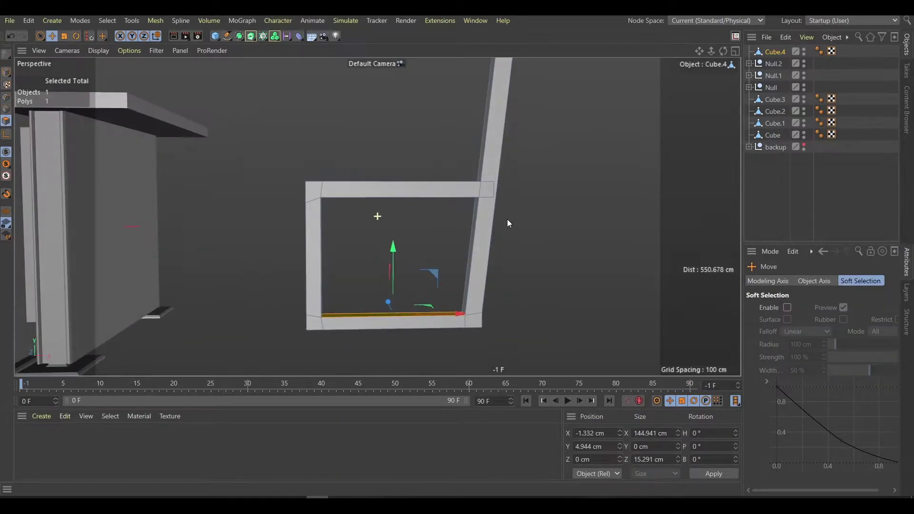
{"action": "left_click", "coordinate": [482, 205]}
{"action": "left_click", "coordinate": [543, 179]}
{"action": "scroll", "coordinate": [401, 232], "scroll_direction": "down", "scroll_amount": 5}
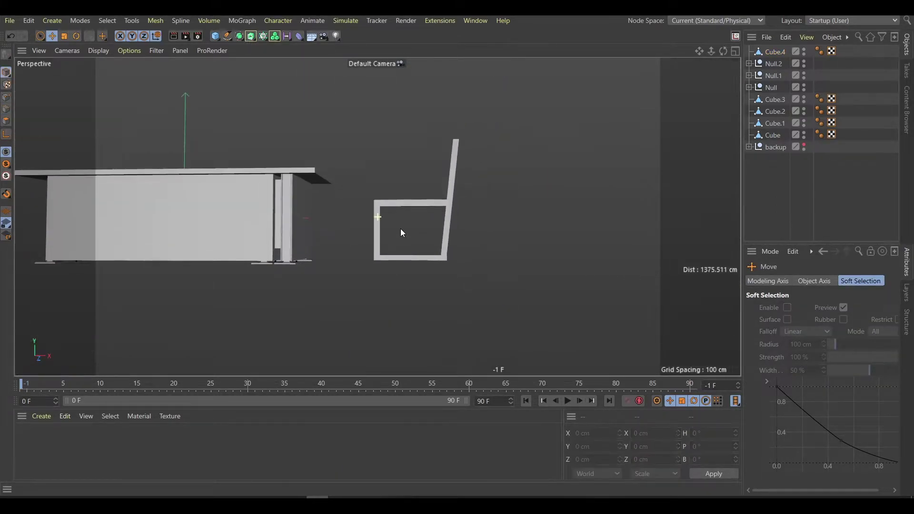
{"action": "scroll", "coordinate": [401, 233], "scroll_direction": "up", "scroll_amount": 3}
{"action": "left_click", "coordinate": [486, 262]}
Orbit around the chair side frame and check it from the front view
{"action": "key", "text": "F4"}
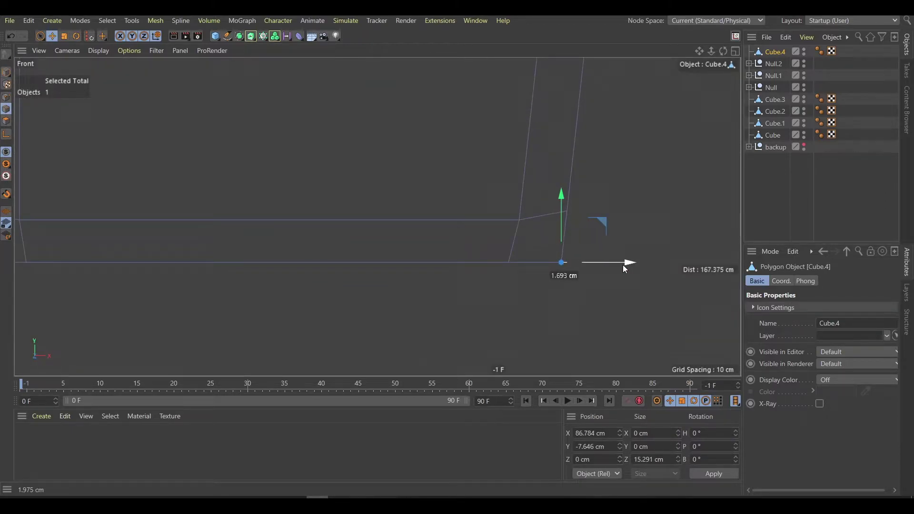
{"action": "scroll", "coordinate": [476, 238], "scroll_direction": "down", "scroll_amount": 5}
{"action": "key", "text": "F1"}
{"action": "left_click_drag", "start_coordinate": [376, 173], "coordinate": [462, 98], "text": "alt"}
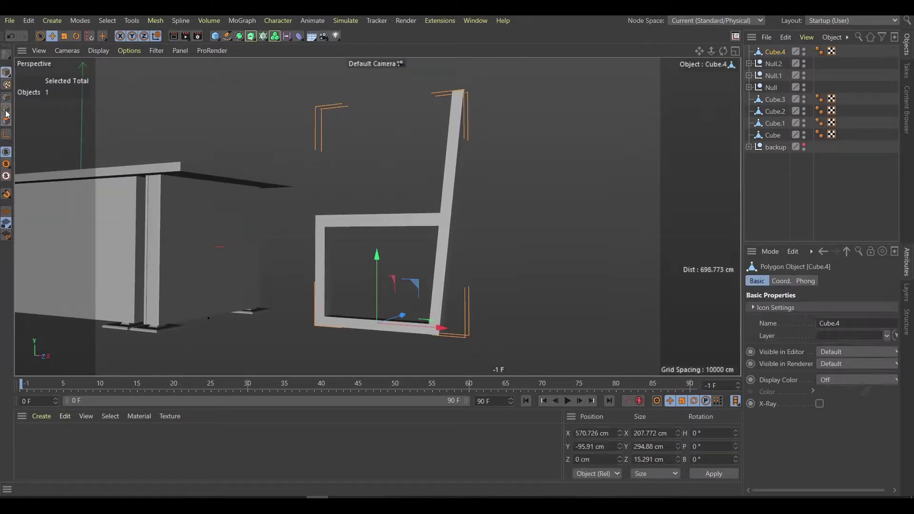
{"action": "key", "text": "F4"}
{"action": "scroll", "coordinate": [428, 190], "scroll_direction": "down", "scroll_amount": 3}
Extrude the chair frame sideways about 78 cm and centre its axis on the object
{"action": "key", "text": "e"}
{"action": "key", "text": "F5"}
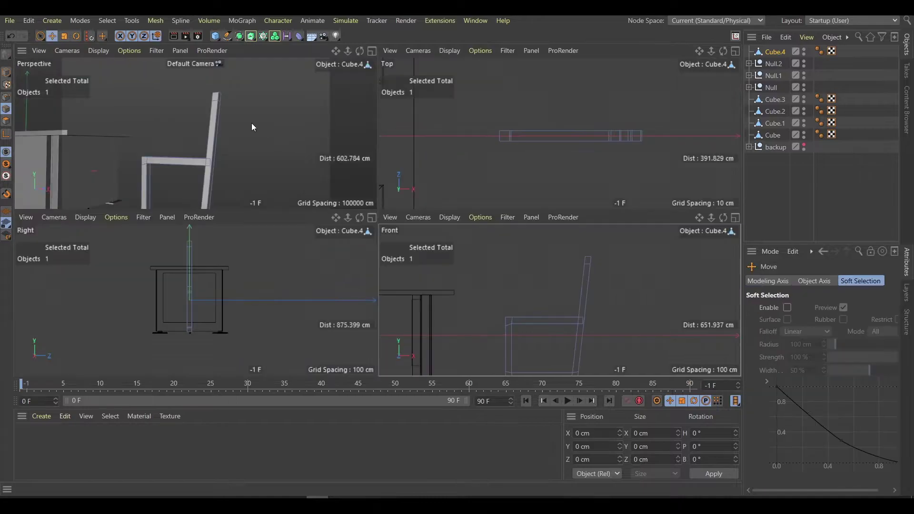
{"action": "left_click_drag", "start_coordinate": [252, 126], "coordinate": [286, 119], "text": "alt"}
{"action": "left_click_drag", "start_coordinate": [595, 145], "coordinate": [594, 107]}
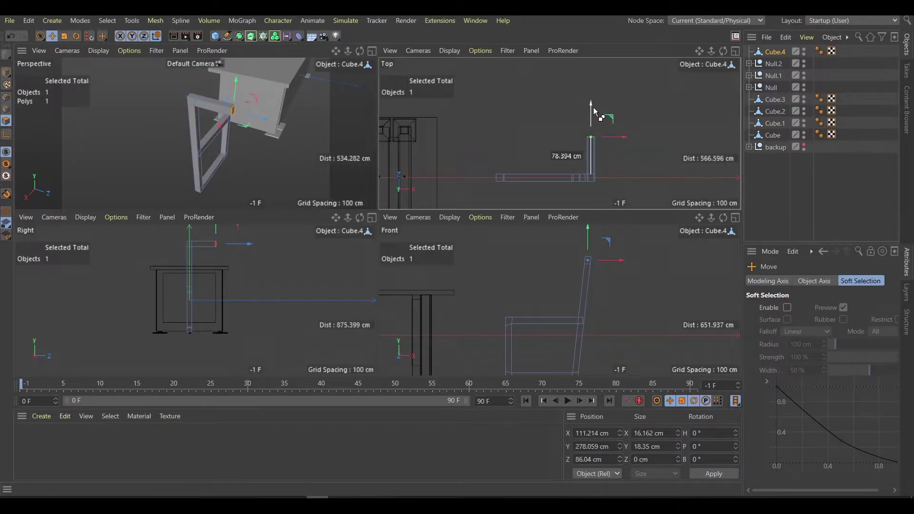
{"action": "left_click", "coordinate": [6, 71]}
{"action": "left_click", "coordinate": [155, 20]}
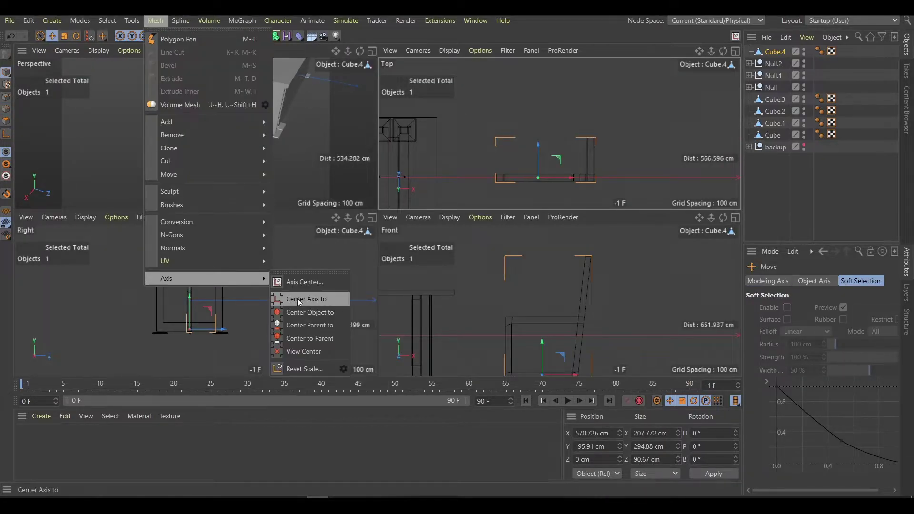
{"action": "left_click", "coordinate": [298, 302]}
Add a Symmetry generator and position the frame so its mirrored side sits opposite
{"action": "key", "text": "F2"}
{"action": "left_click", "coordinate": [239, 36]}
{"action": "left_click", "coordinate": [438, 49]}
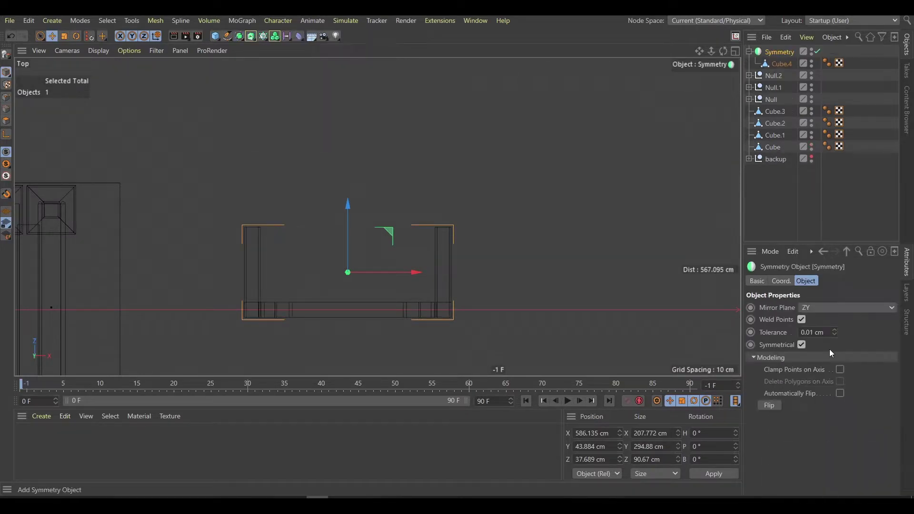
{"action": "left_click", "coordinate": [781, 63]}
{"action": "left_click_drag", "start_coordinate": [348, 206], "coordinate": [346, 251]}
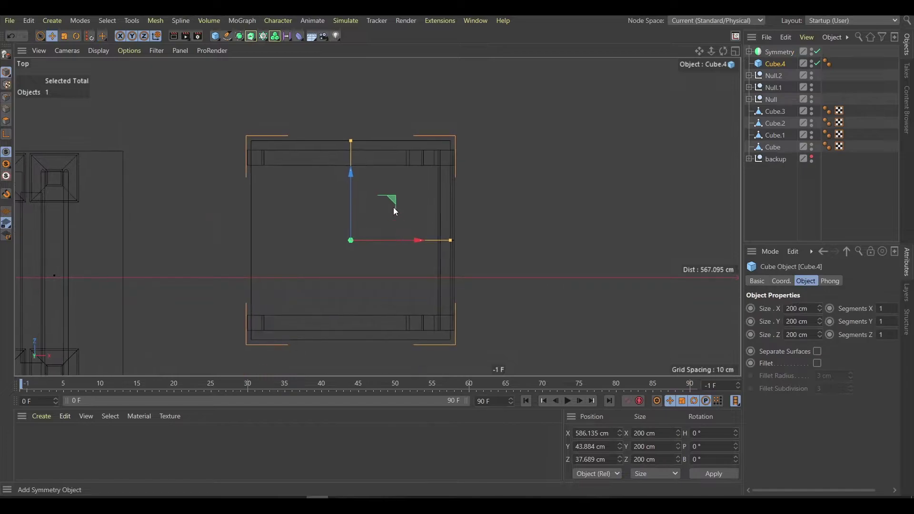
Flatten a 155 cm cube into a thin seat slab and fit it onto the frame
{"action": "left_click", "coordinate": [433, 145]}
{"action": "key", "text": "F4"}
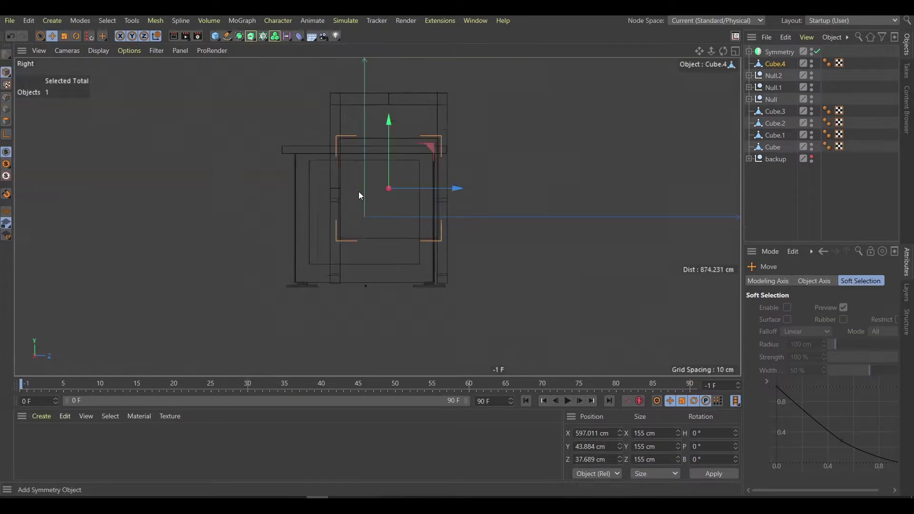
{"action": "left_click_drag", "start_coordinate": [378, 174], "coordinate": [383, 191]}
{"action": "key", "text": "F4"}
{"action": "left_click_drag", "start_coordinate": [395, 253], "coordinate": [319, 181]}
{"action": "key", "text": "F5"}
{"action": "key", "text": "F1"}
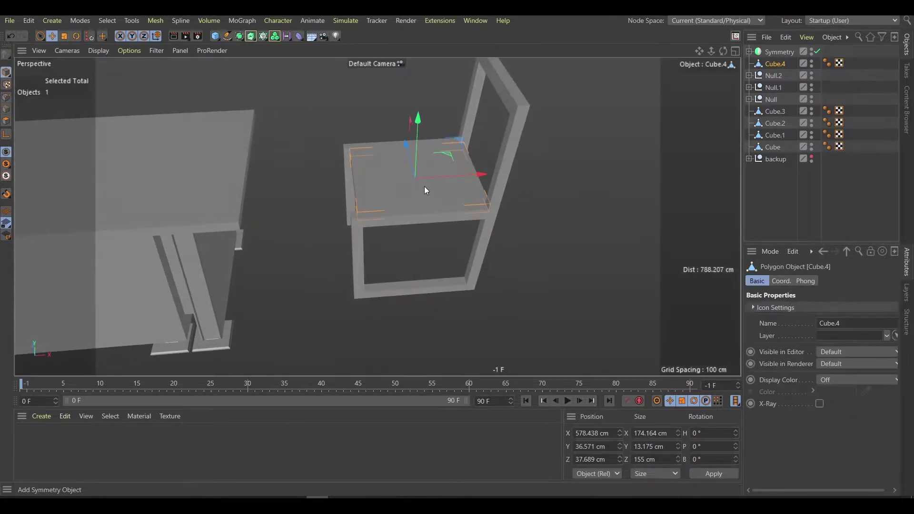
{"action": "mouse_move", "coordinate": [401, 209]}
{"action": "left_mouse_down"}
{"action": "mouse_move", "coordinate": [476, 173]}
{"action": "mouse_move", "coordinate": [456, 194]}
{"action": "left_mouse_up"}
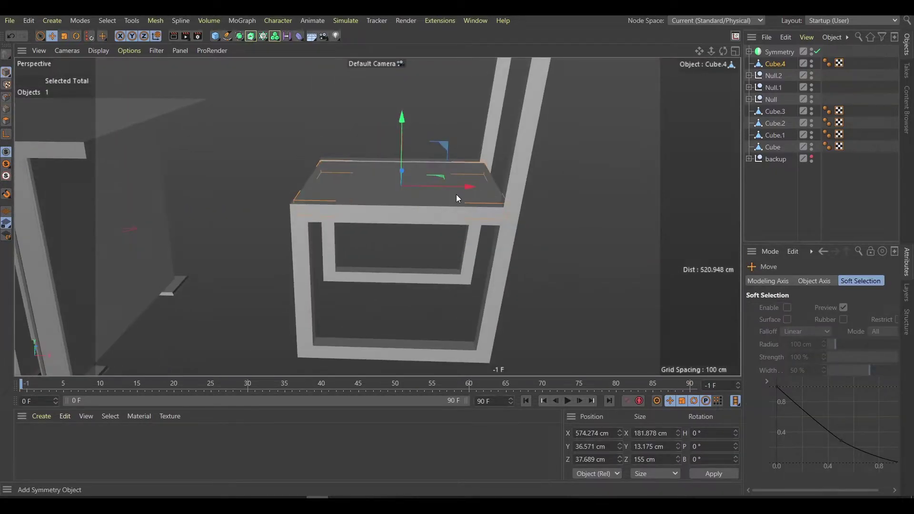
Group the chair pieces under a new null named 'chair'
{"action": "left_click", "coordinate": [780, 51]}
{"action": "key", "text": "alt+g"}
{"action": "double_click", "coordinate": [774, 52]}
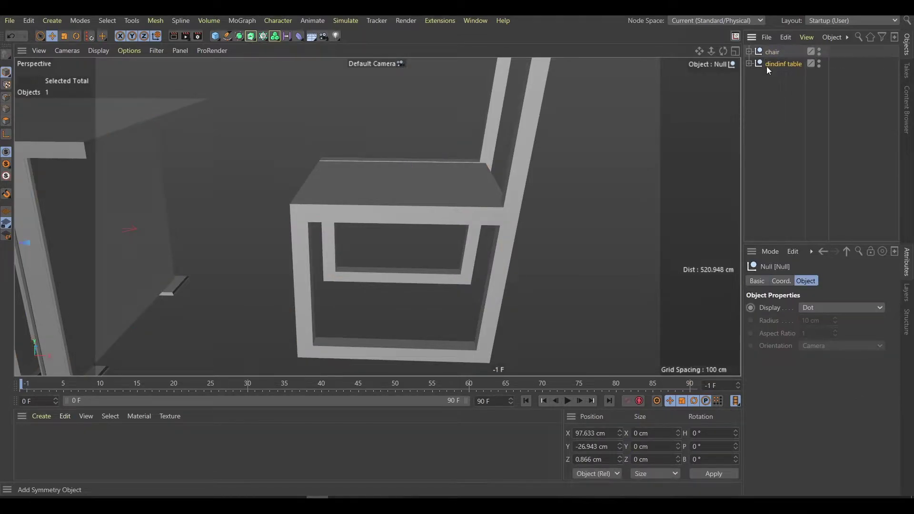
Scale the chair group down to about 92% of its size
{"action": "scroll", "coordinate": [363, 201], "scroll_direction": "down", "scroll_amount": 5}
{"action": "scroll", "coordinate": [513, 244], "scroll_direction": "down", "scroll_amount": 3}
{"action": "left_click", "coordinate": [494, 262]}
{"action": "scroll", "coordinate": [494, 262], "scroll_direction": "up", "scroll_amount": 6}
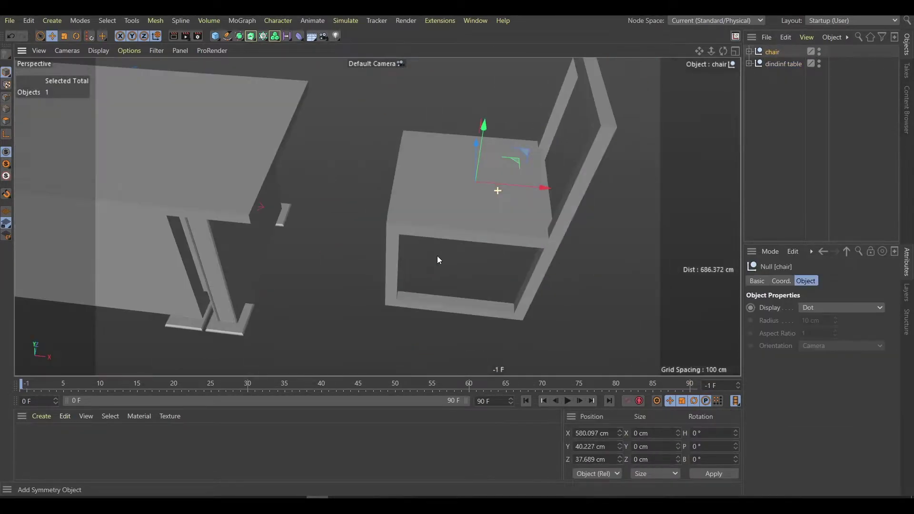
{"action": "key", "text": "t"}
{"action": "mouse_move", "coordinate": [549, 220]}
{"action": "left_mouse_down", "text": "alt"}
{"action": "mouse_move", "coordinate": [505, 230]}
{"action": "mouse_move", "coordinate": [527, 204]}
{"action": "left_mouse_up", "text": "alt"}
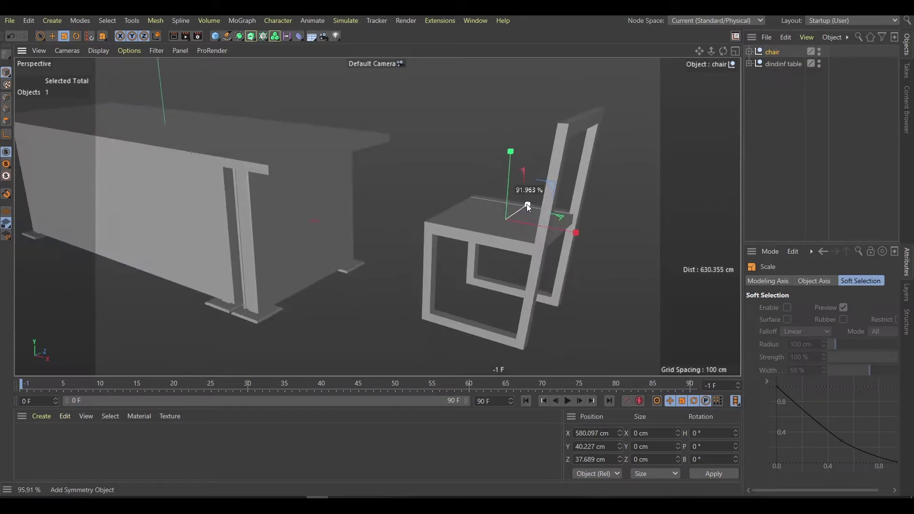
Return to a single maximised view, deselect the chair, and open the primitive objects list
{"action": "middle_click", "coordinate": [527, 204]}
{"action": "middle_click", "coordinate": [367, 178]}
{"action": "key", "text": "F1"}
{"action": "key", "text": "e"}
{"action": "scroll", "coordinate": [334, 220], "scroll_direction": "down", "scroll_amount": 5}
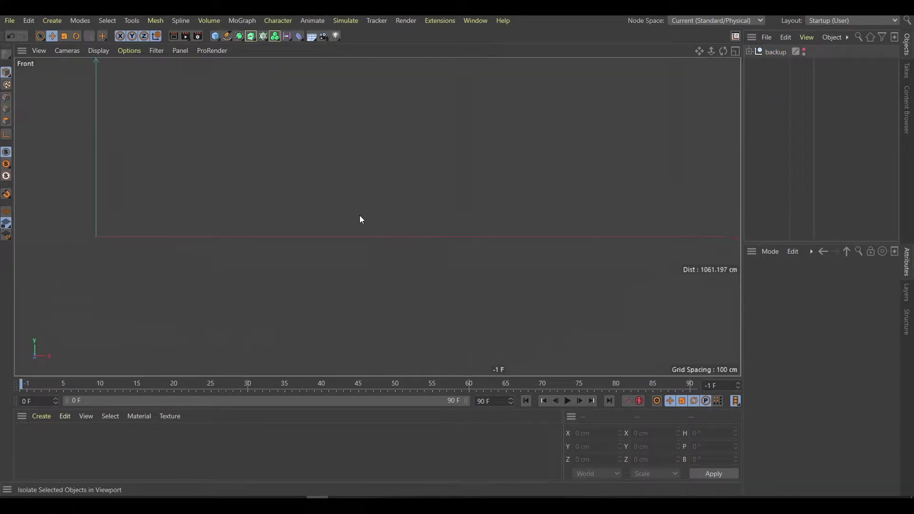
{"action": "left_click", "coordinate": [215, 36]}
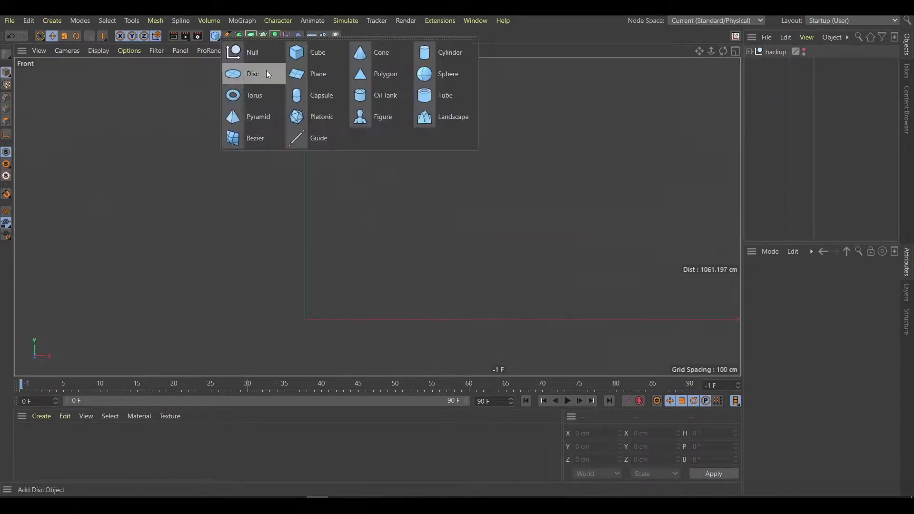
Add a Cylinder with about 79 cm radius and make it editable
{"action": "left_click", "coordinate": [422, 56]}
{"action": "mouse_move", "coordinate": [332, 274]}
{"action": "left_mouse_down"}
{"action": "mouse_move", "coordinate": [333, 172]}
{"action": "mouse_move", "coordinate": [366, 144]}
{"action": "left_mouse_up"}
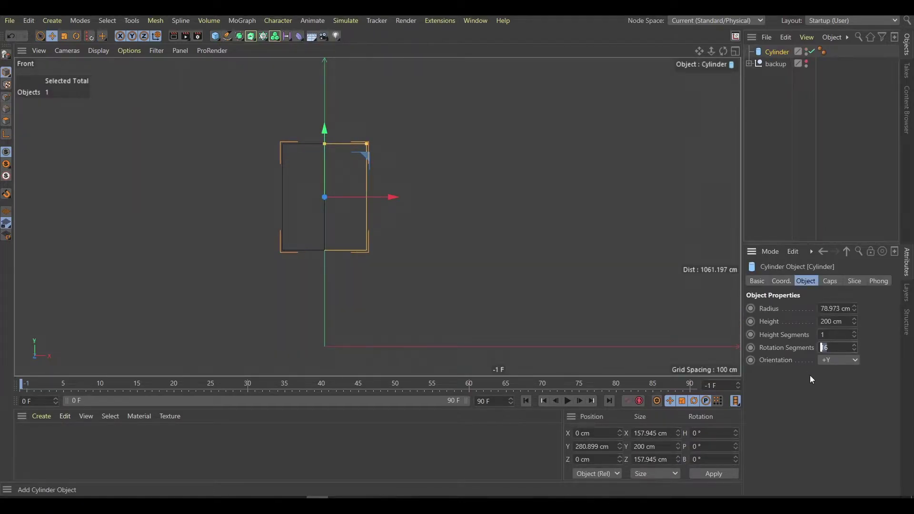
{"action": "key", "text": "c"}
{"action": "middle_click", "coordinate": [307, 201]}
{"action": "key", "text": "u"}
{"action": "key", "text": "l"}
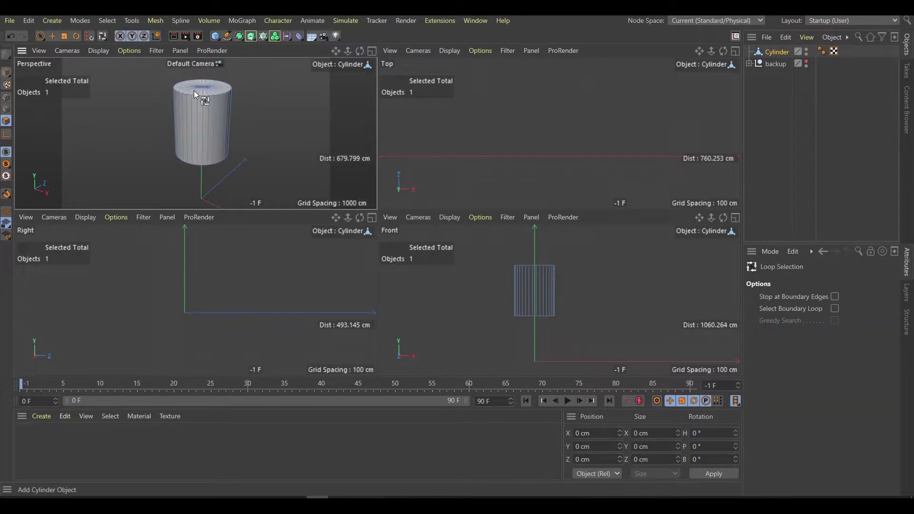
Scale the cylinder's top polygon loop down so the shade tapers toward the top
{"action": "left_click", "coordinate": [193, 90]}
{"action": "middle_click", "coordinate": [498, 324]}
{"action": "key", "text": "t"}
{"action": "left_click_drag", "start_coordinate": [497, 325], "coordinate": [328, 169]}
{"action": "middle_click", "coordinate": [328, 170]}
{"action": "middle_click", "coordinate": [189, 119]}
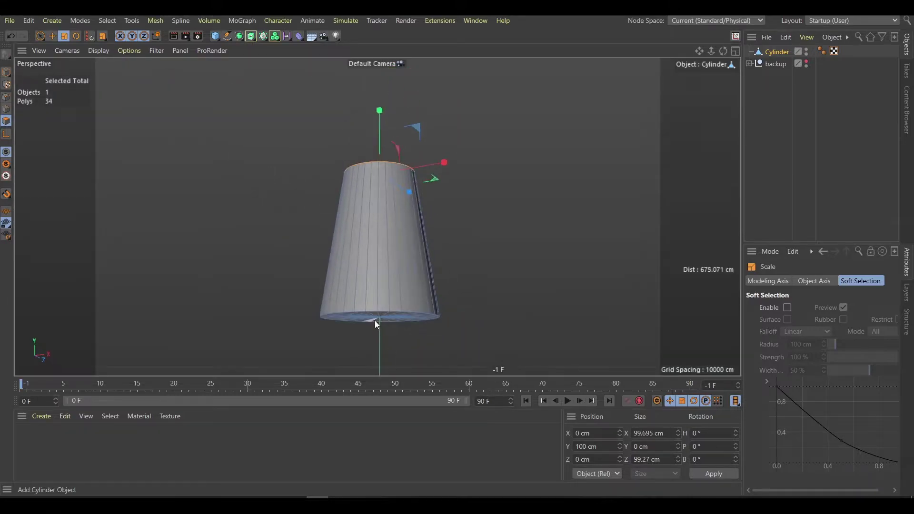
Raise the cylinder's bottom polygon loop slightly and widen it a little
{"action": "key", "text": "u"}
{"action": "key", "text": "l"}
{"action": "middle_click", "coordinate": [375, 324]}
{"action": "middle_click", "coordinate": [527, 326]}
{"action": "left_click", "coordinate": [315, 248]}
{"action": "key", "text": "e"}
{"action": "left_click_drag", "start_coordinate": [314, 248], "coordinate": [297, 221]}
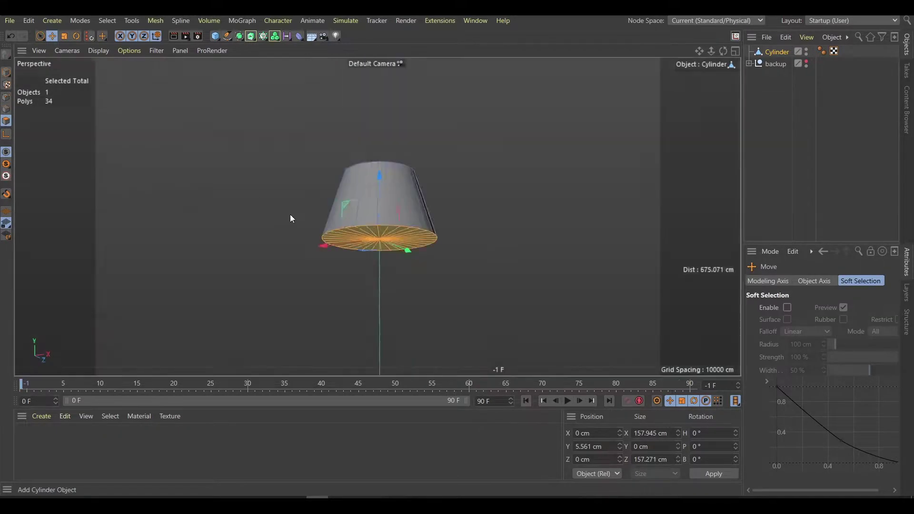
{"action": "key", "text": "s"}
{"action": "key", "text": "t"}
{"action": "mouse_move", "coordinate": [356, 179]}
{"action": "left_mouse_down"}
{"action": "mouse_move", "coordinate": [422, 158]}
{"action": "mouse_move", "coordinate": [373, 110]}
{"action": "left_mouse_up"}
Bevel the lampshade's top rim edge
{"action": "key", "text": "m"}
{"action": "key", "text": "s"}
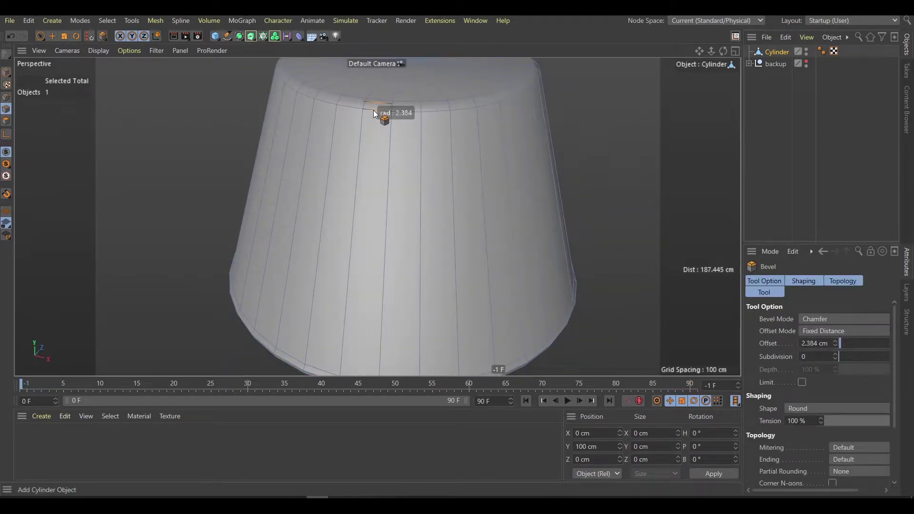
{"action": "scroll", "coordinate": [400, 213], "scroll_direction": "down", "scroll_amount": 5}
{"action": "scroll", "coordinate": [400, 213], "scroll_direction": "up", "scroll_amount": 10}
Round the lampshade's bottom rim edge loop with a bevel
{"action": "key", "text": "u"}
{"action": "key", "text": "l"}
{"action": "left_click", "coordinate": [401, 244]}
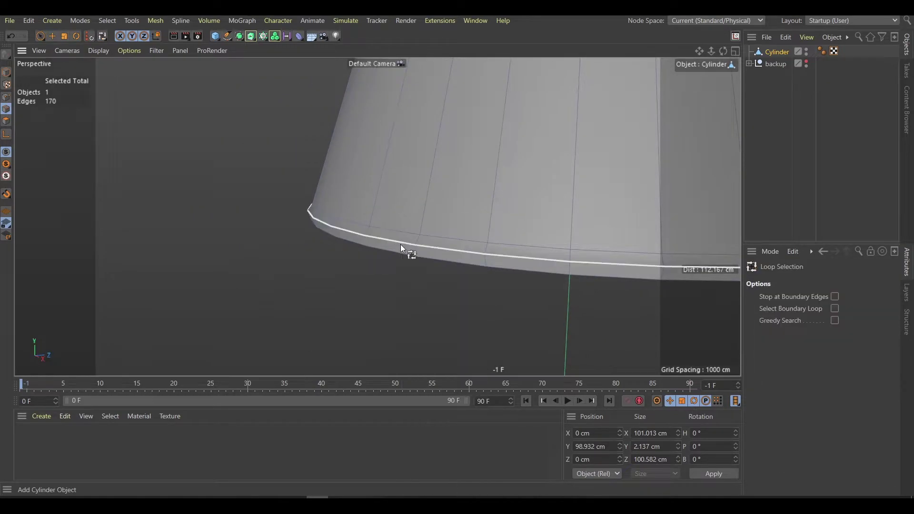
{"action": "key", "text": "m"}
{"action": "key", "text": "s"}
{"action": "scroll", "coordinate": [405, 239], "scroll_direction": "up", "scroll_amount": 2}
{"action": "left_click_drag", "start_coordinate": [404, 239], "coordinate": [405, 245]}
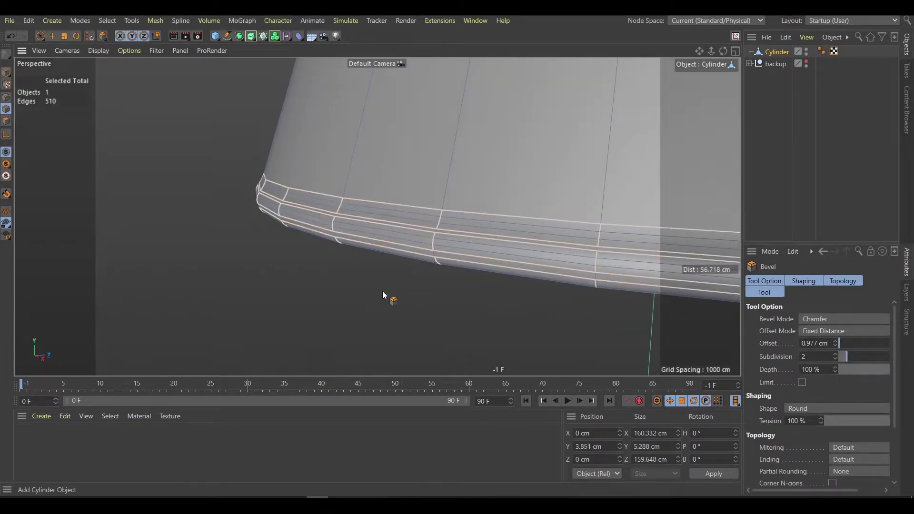
{"action": "key", "text": "e"}
Delete the bottom cap polygons to leave the lampshade open underneath
{"action": "scroll", "coordinate": [506, 227], "scroll_direction": "down", "scroll_amount": 5}
{"action": "mouse_move", "coordinate": [507, 228]}
{"action": "left_mouse_down", "text": "alt"}
{"action": "mouse_move", "coordinate": [434, 241]}
{"action": "mouse_move", "coordinate": [464, 250]}
{"action": "left_mouse_up", "text": "alt"}
{"action": "key", "text": "ctrl+a"}
{"action": "key", "text": "u"}
{"action": "key", "text": "l"}
{"action": "left_click", "coordinate": [483, 270]}
{"action": "right_click", "coordinate": [474, 276]}
{"action": "key", "text": "i"}
{"action": "scroll", "coordinate": [468, 224], "scroll_direction": "up", "scroll_amount": 5}
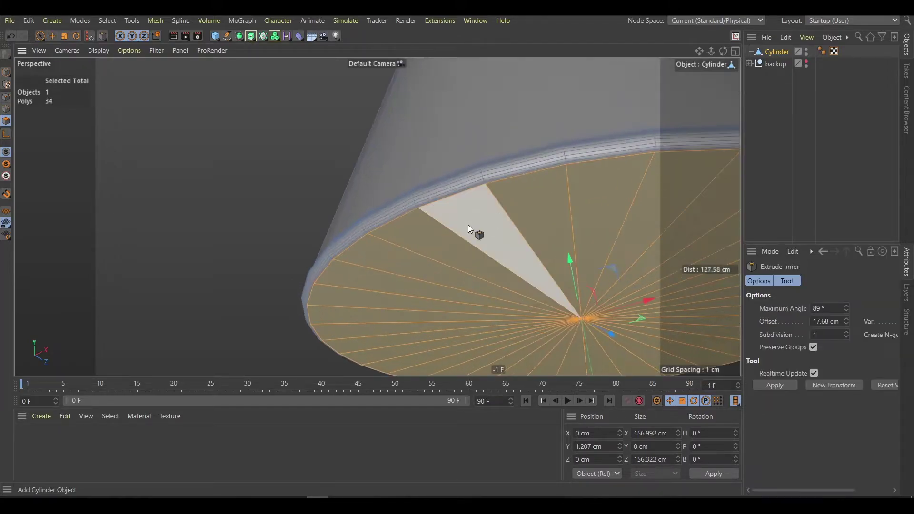
{"action": "key", "text": "Delete"}
{"action": "scroll", "coordinate": [314, 219], "scroll_direction": "down", "scroll_amount": 5}
{"action": "key", "text": "e"}
Wrap the lampshade in a Cloth Surface via Commander and adjust its thickness
{"action": "left_click", "coordinate": [7, 71]}
{"action": "key", "text": "shift+c"}
{"action": "type", "text": "clot"}
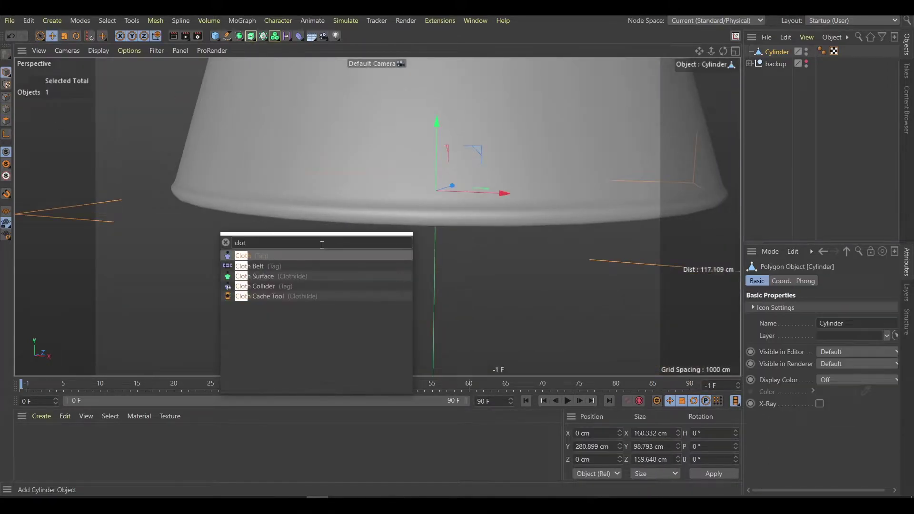
{"action": "type", "text": "h"}
{"action": "key", "text": "Return"}
{"action": "left_click", "coordinate": [779, 52]}
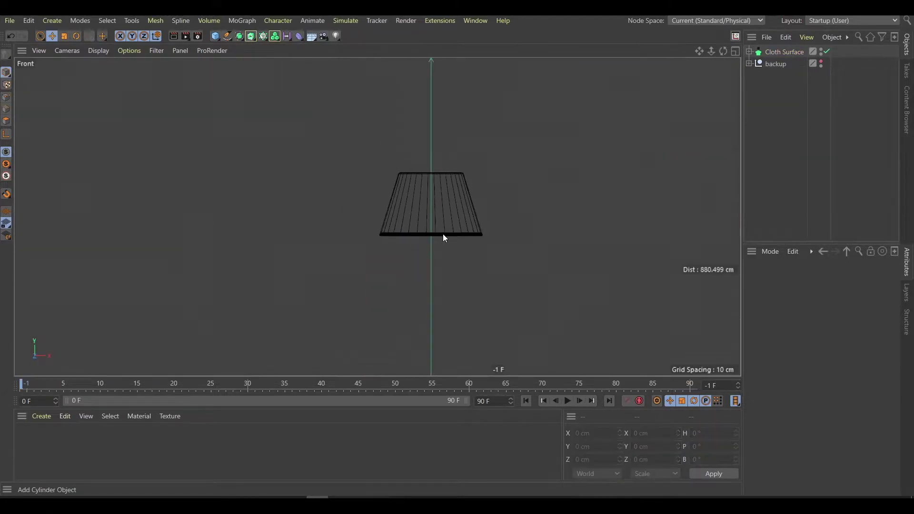
Add a Cube, shrink it to about a fifth, and make it editable
{"action": "left_click", "coordinate": [442, 237]}
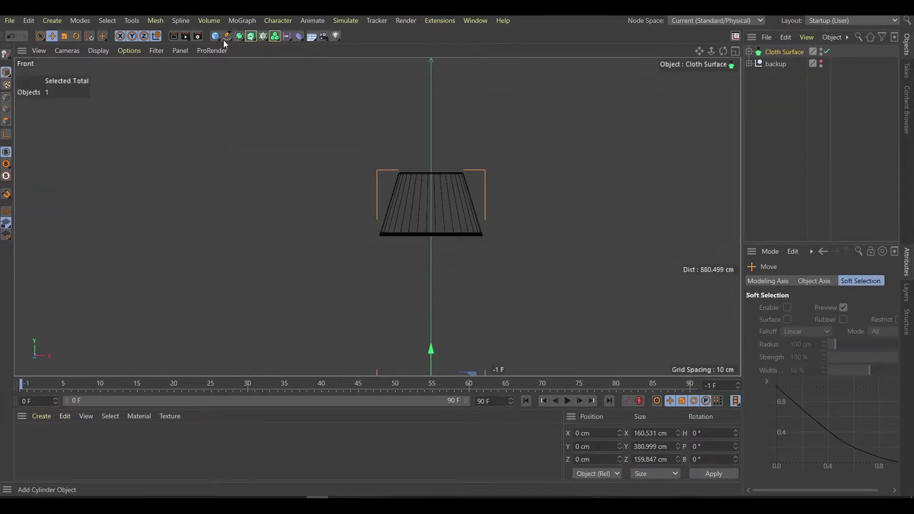
{"action": "left_click", "coordinate": [218, 36]}
{"action": "key", "text": "t"}
{"action": "mouse_move", "coordinate": [464, 203]}
{"action": "left_mouse_down"}
{"action": "mouse_move", "coordinate": [258, 292]}
{"action": "mouse_move", "coordinate": [239, 290]}
{"action": "left_mouse_up"}
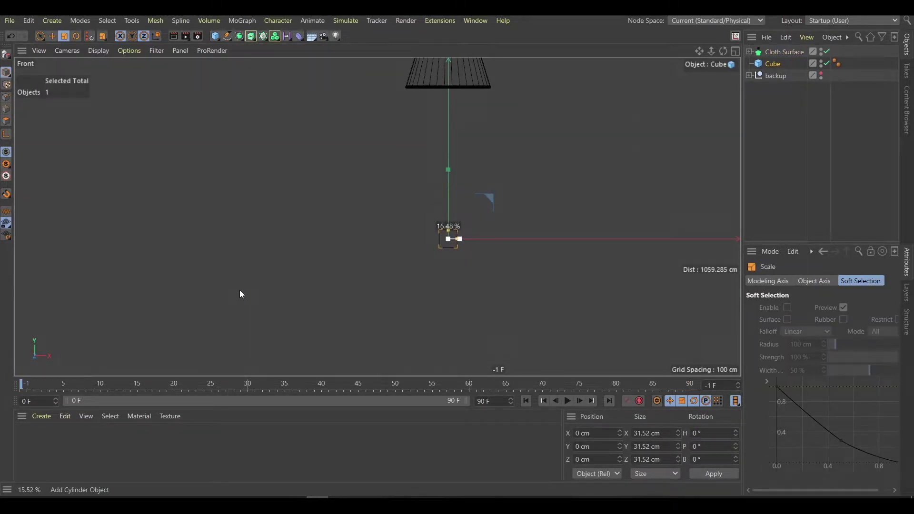
{"action": "key", "text": "e"}
{"action": "key", "text": "c"}
Place the cube below the shade and stretch it into a tall, slim post
{"action": "left_click_drag", "start_coordinate": [481, 195], "coordinate": [483, 97]}
{"action": "middle_click", "coordinate": [483, 190]}
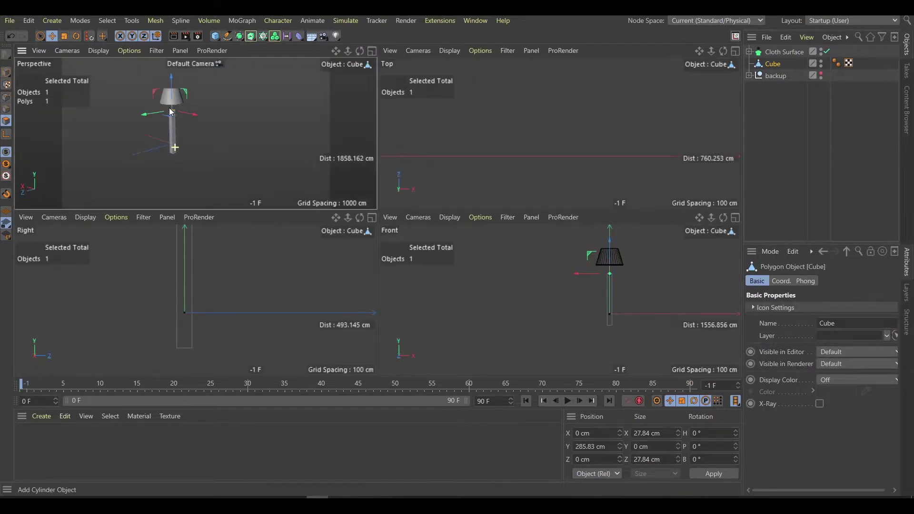
{"action": "middle_click", "coordinate": [507, 281]}
{"action": "left_click_drag", "start_coordinate": [483, 162], "coordinate": [481, 327]}
{"action": "scroll", "coordinate": [476, 261], "scroll_direction": "down", "scroll_amount": 4}
{"action": "mouse_move", "coordinate": [475, 262]}
{"action": "left_mouse_down"}
{"action": "mouse_move", "coordinate": [482, 244]}
{"action": "mouse_move", "coordinate": [474, 259]}
{"action": "left_mouse_up"}
{"action": "key", "text": "t"}
{"action": "scroll", "coordinate": [526, 228], "scroll_direction": "up", "scroll_amount": 3}
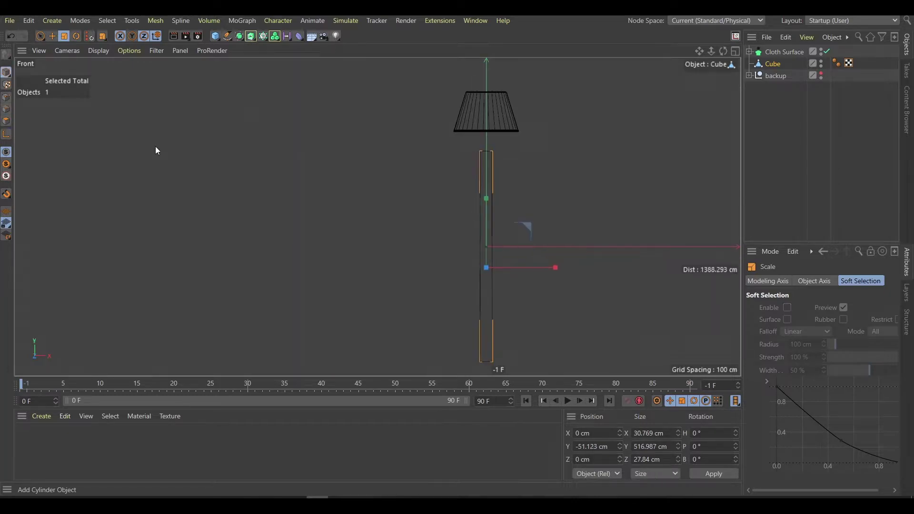
{"action": "left_click_drag", "start_coordinate": [569, 215], "coordinate": [508, 224]}
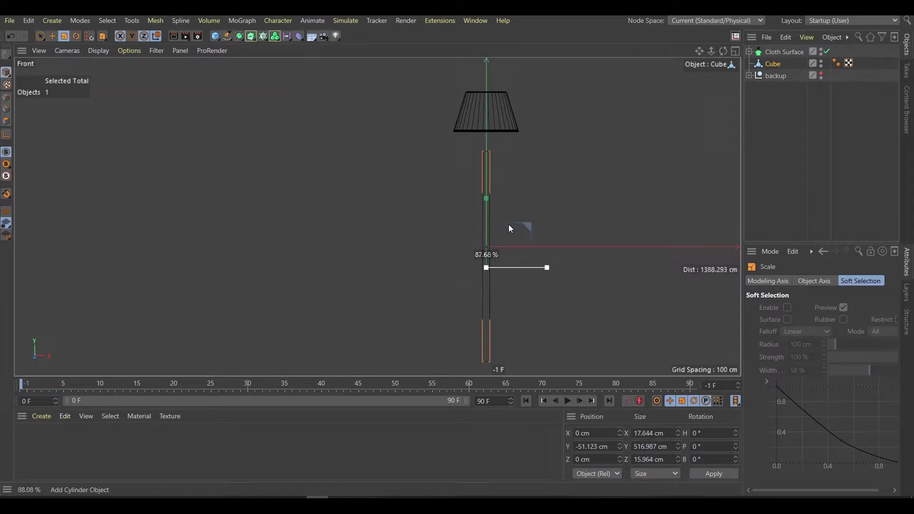
Inner-extrude the post's top face, then widen and raise it into a flared collar
{"action": "middle_click", "coordinate": [508, 224]}
{"action": "middle_click", "coordinate": [187, 120]}
{"action": "scroll", "coordinate": [353, 128], "scroll_direction": "up", "scroll_amount": 5}
{"action": "scroll", "coordinate": [353, 128], "scroll_direction": "down", "scroll_amount": 3}
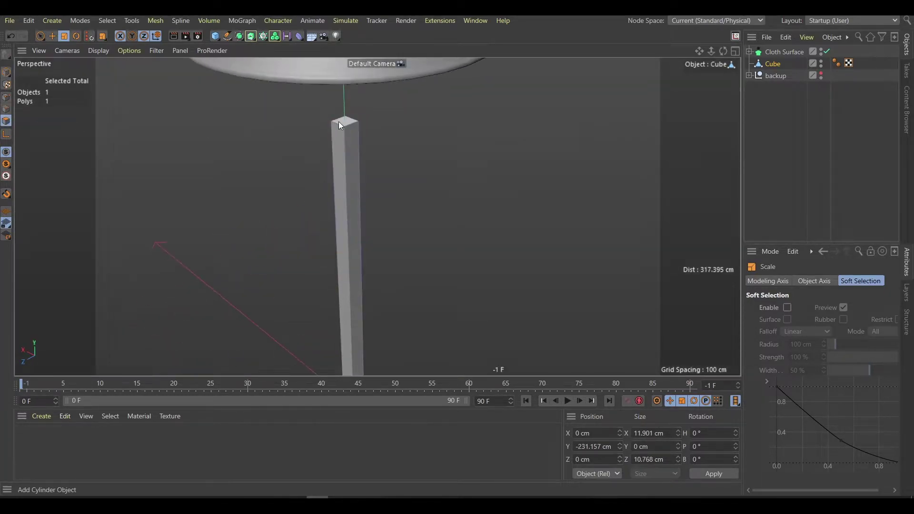
{"action": "key", "text": "F4"}
{"action": "scroll", "coordinate": [559, 126], "scroll_direction": "up", "scroll_amount": 3}
{"action": "key", "text": "i"}
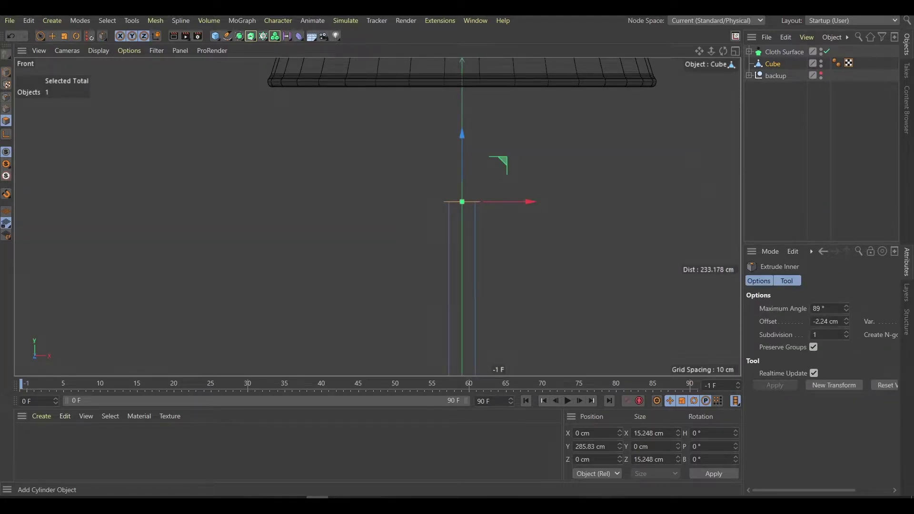
{"action": "left_click_drag", "start_coordinate": [526, 199], "coordinate": [478, 196]}
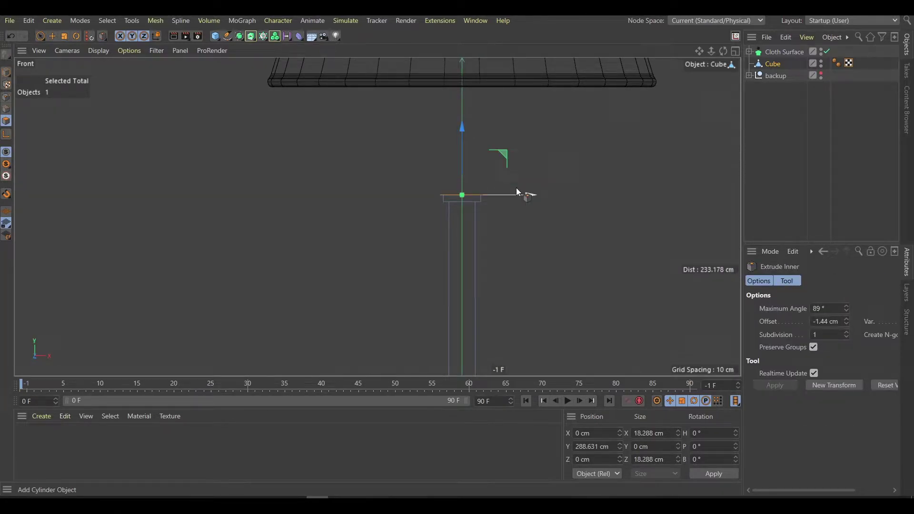
{"action": "key", "text": "t"}
{"action": "mouse_move", "coordinate": [462, 117]}
{"action": "left_mouse_down"}
{"action": "mouse_move", "coordinate": [415, 149]}
{"action": "mouse_move", "coordinate": [613, 138]}
{"action": "left_mouse_up"}
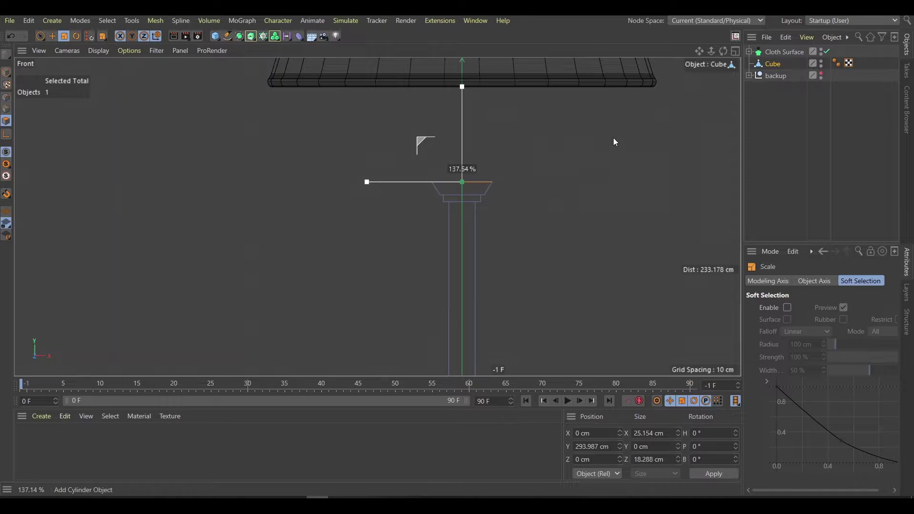
{"action": "key", "text": "e"}
{"action": "left_click_drag", "start_coordinate": [462, 130], "coordinate": [465, 71]}
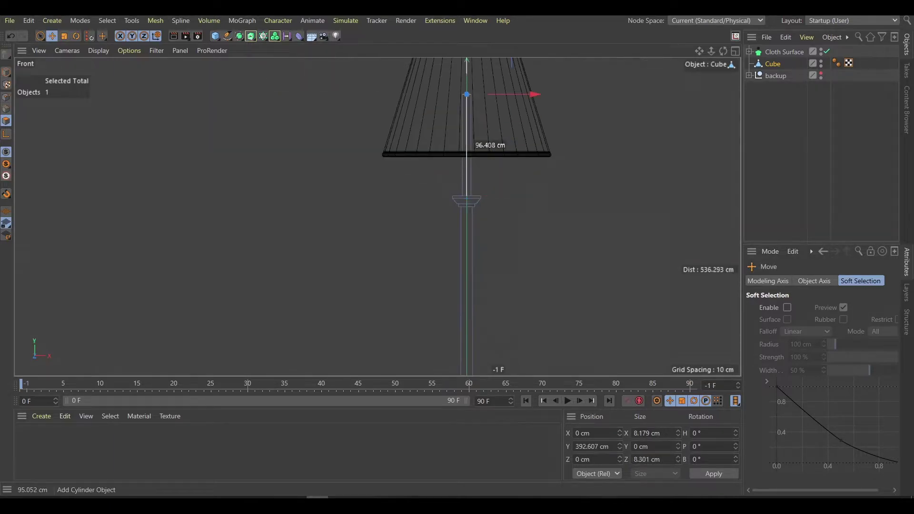
{"action": "scroll", "coordinate": [448, 122], "scroll_direction": "down", "scroll_amount": 3}
Try chamfering the post's four vertical edges, then undo it
{"action": "key", "text": "F1"}
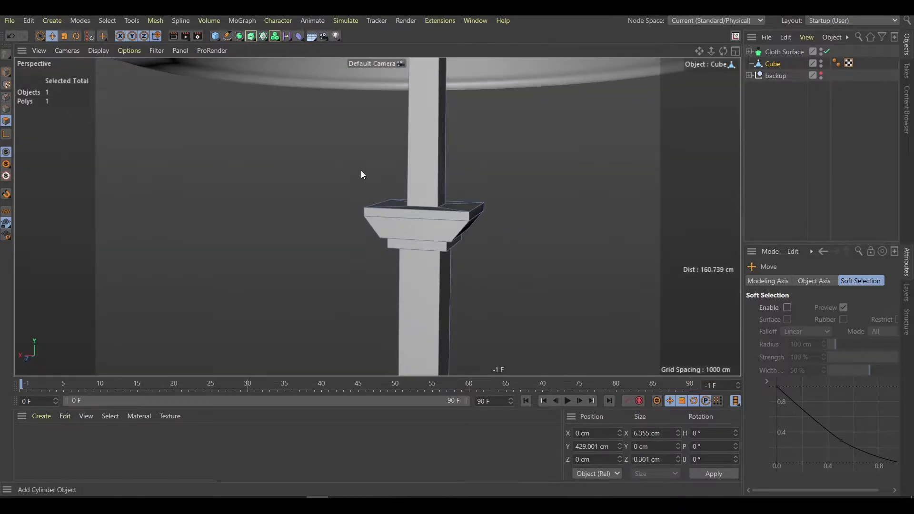
{"action": "left_click", "coordinate": [443, 293]}
{"action": "scroll", "coordinate": [401, 236], "scroll_direction": "up", "scroll_amount": 3}
{"action": "scroll", "coordinate": [378, 168], "scroll_direction": "up", "scroll_amount": 5}
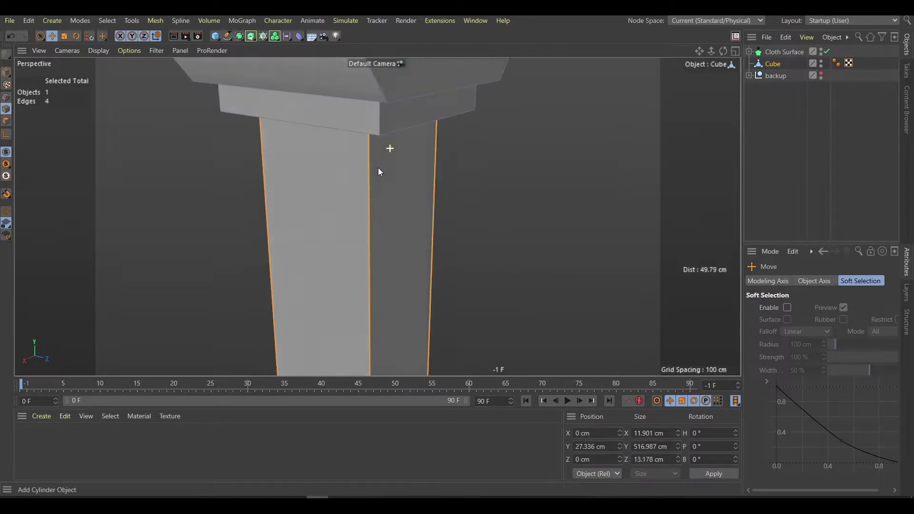
{"action": "key", "text": "m"}
{"action": "key", "text": "s"}
{"action": "mouse_move", "coordinate": [373, 176]}
{"action": "left_mouse_down"}
{"action": "mouse_move", "coordinate": [369, 213]}
{"action": "mouse_move", "coordinate": [363, 190]}
{"action": "mouse_move", "coordinate": [375, 186]}
{"action": "left_mouse_up"}
{"action": "key", "text": "ctrl+z"}
Select two edge loops around the collar and bevel them
{"action": "key", "text": "u"}
{"action": "key", "text": "l"}
{"action": "left_click", "coordinate": [369, 213]}
{"action": "left_click", "coordinate": [330, 219], "text": "shift"}
{"action": "key", "text": "m"}
{"action": "key", "text": "s"}
{"action": "key", "text": "e"}
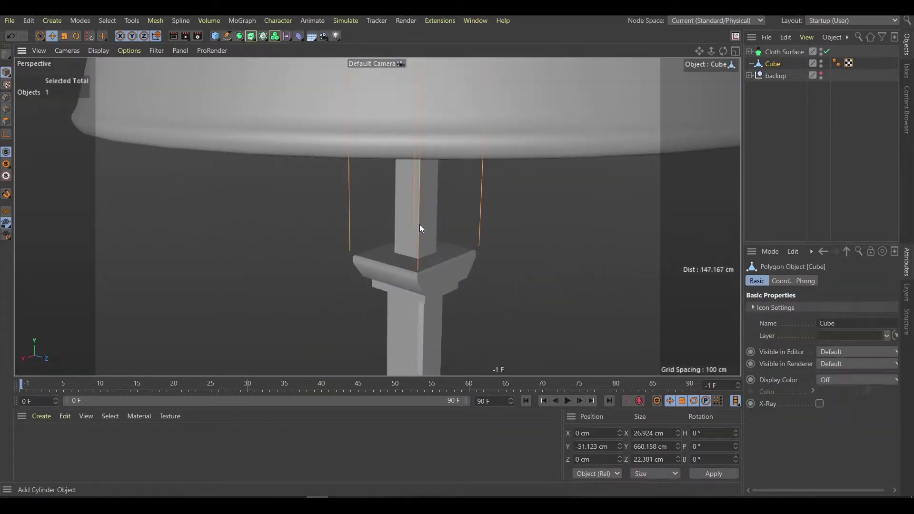
{"action": "mouse_move", "coordinate": [419, 225]}
{"action": "left_mouse_down", "text": "alt"}
{"action": "mouse_move", "coordinate": [438, 198]}
{"action": "mouse_move", "coordinate": [364, 178]}
{"action": "left_mouse_up", "text": "alt"}
{"action": "scroll", "coordinate": [364, 178], "scroll_direction": "up", "scroll_amount": 3}
{"action": "key", "text": "m"}
{"action": "key", "text": "s"}
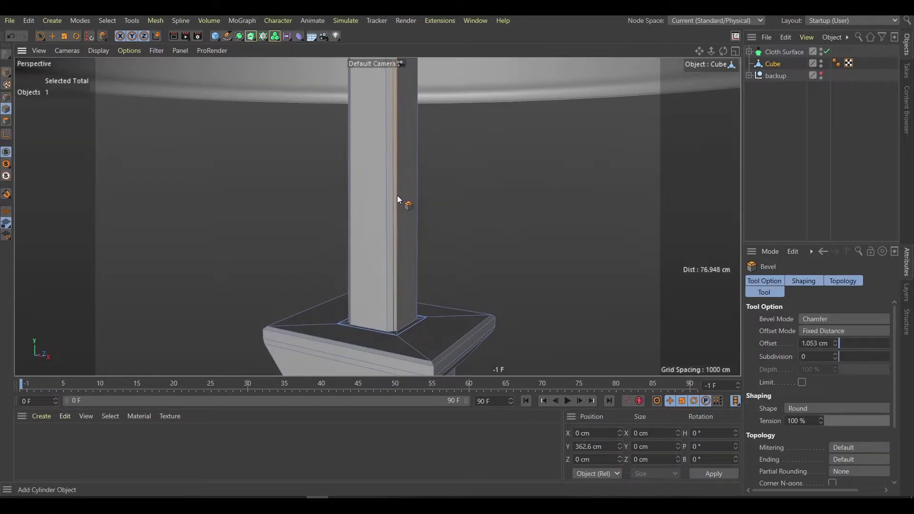
{"action": "key", "text": "e"}
{"action": "key", "text": "F4"}
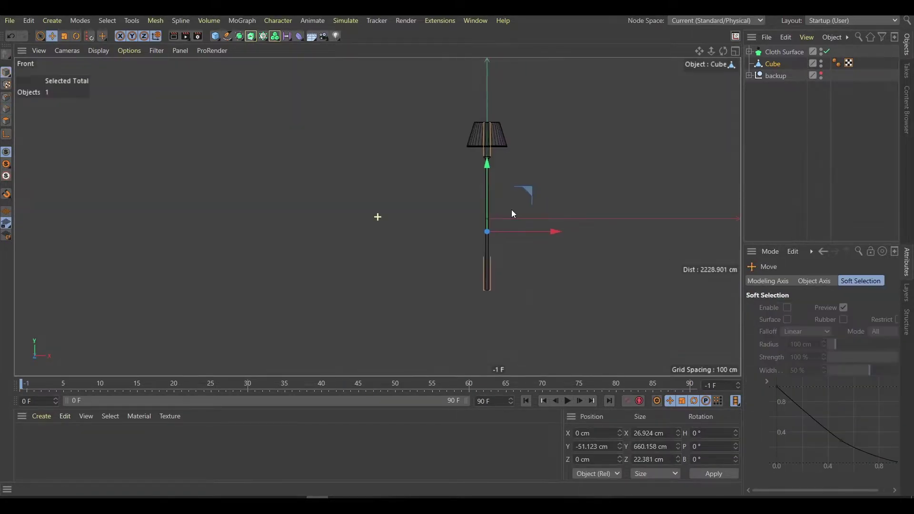
Move the new cube below the lamp pole and scale it into a flat plate
{"action": "left_click_drag", "start_coordinate": [514, 215], "coordinate": [355, 357]}
{"action": "key", "text": "t"}
{"action": "scroll", "coordinate": [441, 257], "scroll_direction": "up", "scroll_amount": 5}
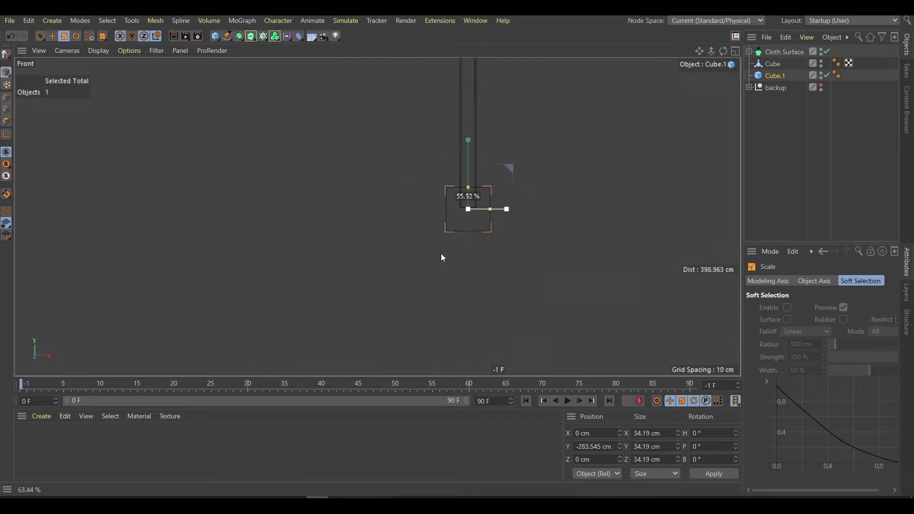
{"action": "mouse_move", "coordinate": [442, 257]}
{"action": "left_mouse_down"}
{"action": "mouse_move", "coordinate": [482, 202]}
{"action": "mouse_move", "coordinate": [532, 208]}
{"action": "left_mouse_up"}
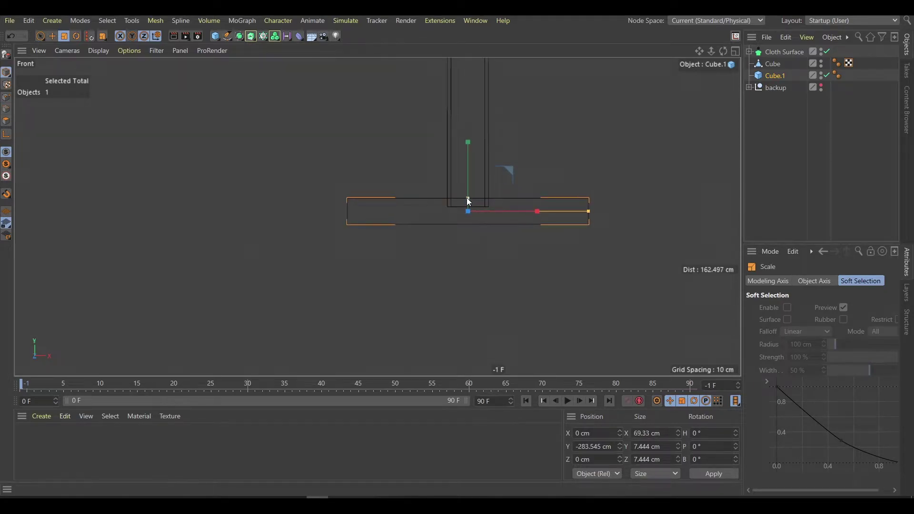
{"action": "left_click_drag", "start_coordinate": [466, 198], "coordinate": [468, 207]}
Make the plate editable and inset its bottom face
{"action": "key", "text": "c"}
{"action": "key", "text": "F5"}
{"action": "middle_click", "coordinate": [220, 150]}
{"action": "mouse_move", "coordinate": [382, 312]}
{"action": "left_mouse_down", "text": "alt"}
{"action": "mouse_move", "coordinate": [629, 134]}
{"action": "mouse_move", "coordinate": [434, 260]}
{"action": "left_mouse_up", "text": "alt"}
{"action": "left_click_drag", "start_coordinate": [412, 322], "coordinate": [441, 251], "text": "alt"}
{"action": "key", "text": "i"}
{"action": "scroll", "coordinate": [484, 193], "scroll_direction": "up", "scroll_amount": 3}
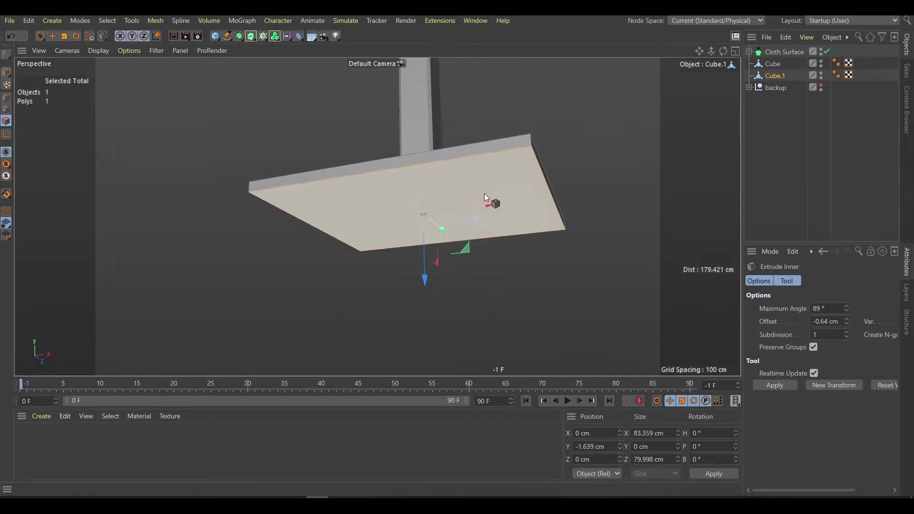
{"action": "left_click_drag", "start_coordinate": [484, 194], "coordinate": [505, 215]}
Pull the inset bottom polygon down into a slanted step beneath the plate
{"action": "key", "text": "F4"}
{"action": "key", "text": "e"}
{"action": "scroll", "coordinate": [519, 237], "scroll_direction": "up", "scroll_amount": 2}
{"action": "mouse_move", "coordinate": [456, 150]}
{"action": "left_mouse_down"}
{"action": "mouse_move", "coordinate": [457, 164]}
{"action": "mouse_move", "coordinate": [454, 155]}
{"action": "left_mouse_up"}
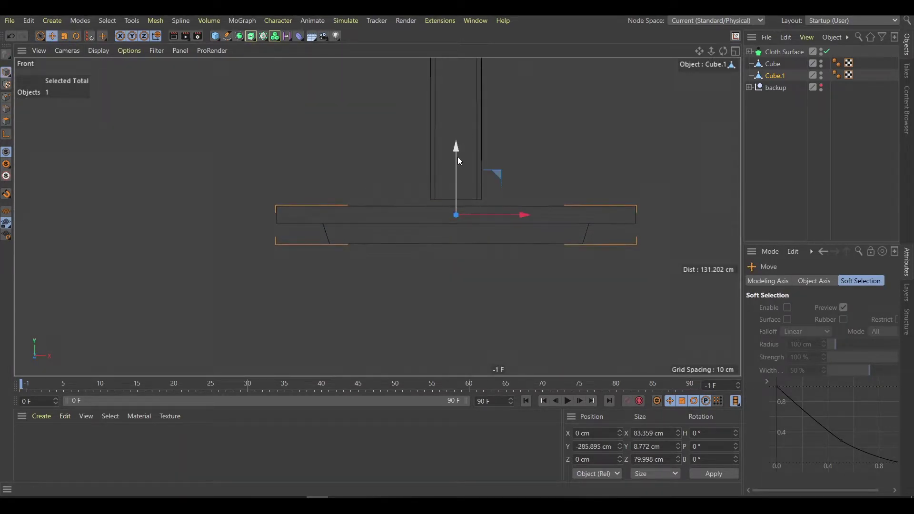
{"action": "key", "text": "F1"}
{"action": "mouse_move", "coordinate": [358, 195]}
{"action": "left_mouse_down", "text": "alt"}
{"action": "mouse_move", "coordinate": [409, 214]}
{"action": "mouse_move", "coordinate": [514, 199]}
{"action": "mouse_move", "coordinate": [479, 218]}
{"action": "mouse_move", "coordinate": [450, 259]}
{"action": "mouse_move", "coordinate": [458, 250]}
{"action": "mouse_move", "coordinate": [466, 271]}
{"action": "left_mouse_up", "text": "alt"}
Bevel the plate's rim edge loop
{"action": "key", "text": "u"}
{"action": "key", "text": "l"}
{"action": "left_click", "coordinate": [513, 199]}
{"action": "key", "text": "m"}
{"action": "key", "text": "s"}
Bevel the lower plate's front edge loop twice, then deselect to view the finished base
{"action": "key", "text": "u"}
{"action": "key", "text": "l"}
{"action": "left_click", "coordinate": [493, 242]}
{"action": "key", "text": "m"}
{"action": "key", "text": "s"}
{"action": "key", "text": "e"}
{"action": "key", "text": "m"}
{"action": "key", "text": "s"}
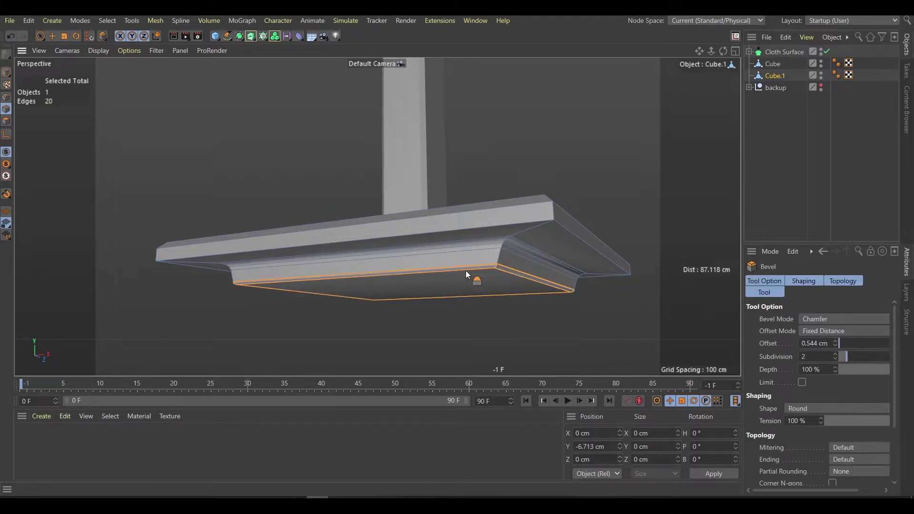
{"action": "key", "text": "e"}
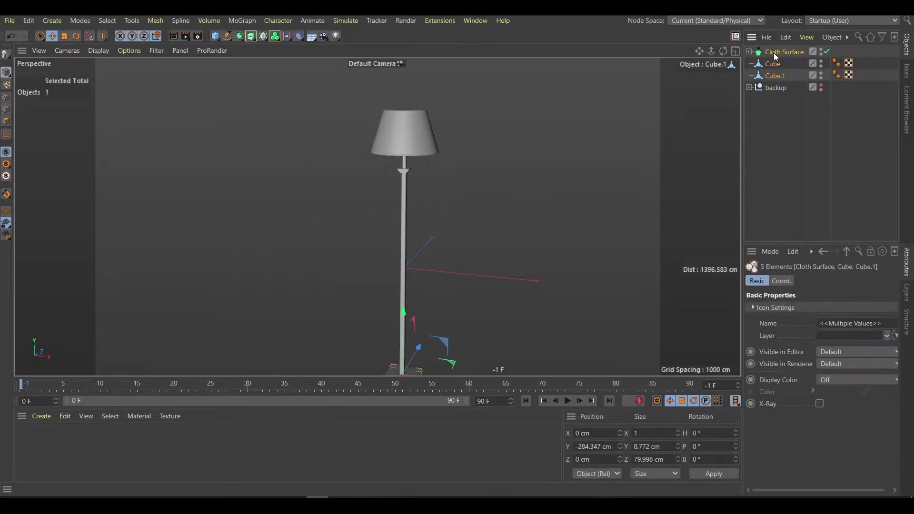
Add a cube beside the lamp and size it into a tall, thin slab
{"action": "left_click", "coordinate": [215, 35]}
{"action": "key", "text": "F4"}
{"action": "scroll", "coordinate": [543, 303], "scroll_direction": "up", "scroll_amount": 3}
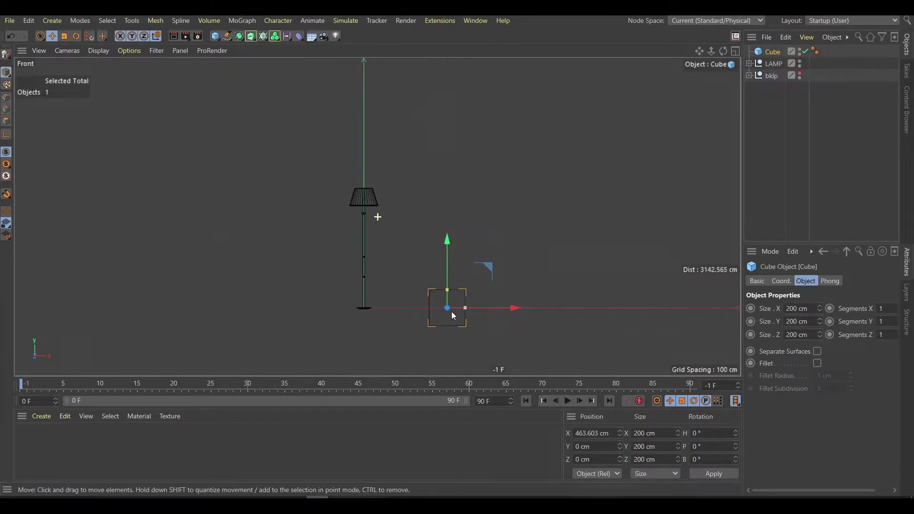
{"action": "left_click_drag", "start_coordinate": [462, 269], "coordinate": [566, 249]}
{"action": "mouse_move", "coordinate": [485, 225]}
{"action": "left_mouse_down"}
{"action": "mouse_move", "coordinate": [484, 72]}
{"action": "mouse_move", "coordinate": [459, 77]}
{"action": "left_mouse_up"}
{"action": "scroll", "coordinate": [485, 133], "scroll_direction": "down", "scroll_amount": 1}
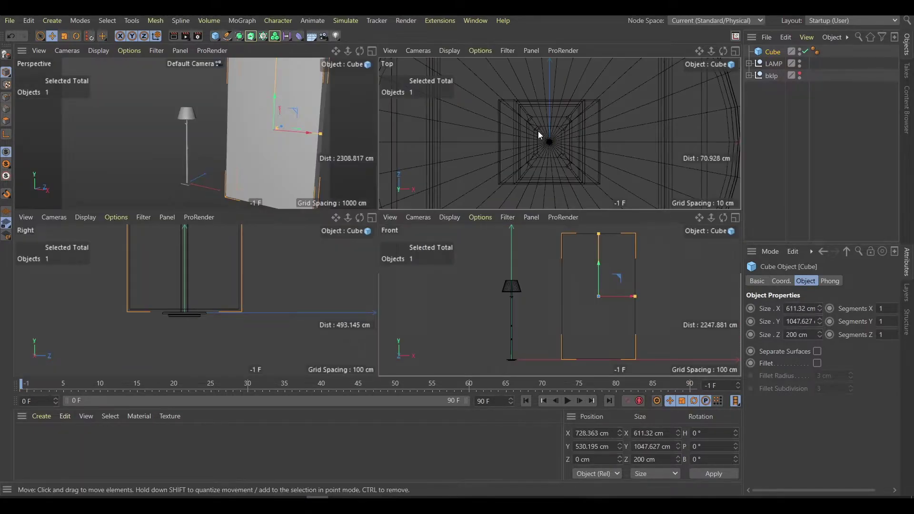
{"action": "middle_click", "coordinate": [524, 143]}
{"action": "scroll", "coordinate": [543, 136], "scroll_direction": "down", "scroll_amount": 2}
{"action": "left_click_drag", "start_coordinate": [615, 123], "coordinate": [614, 141]}
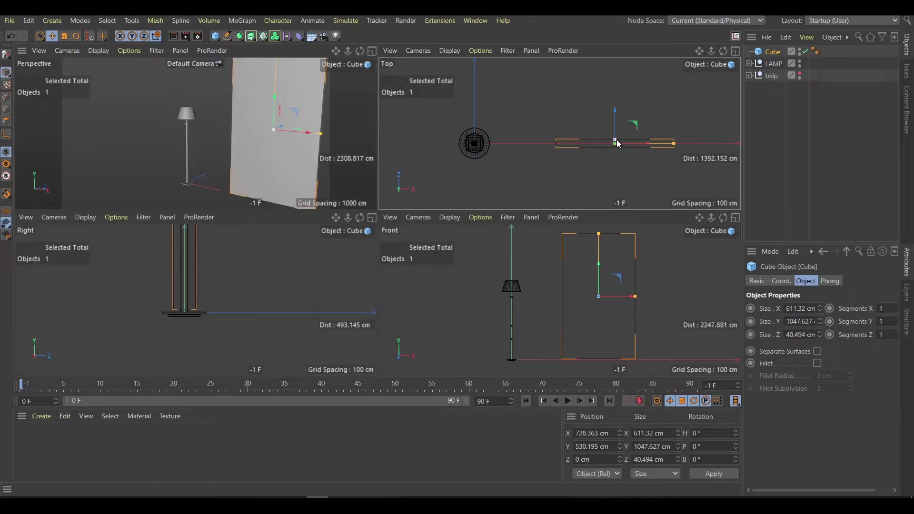
Make the slab editable and set its depth to about 55 cm
{"action": "key", "text": "c"}
{"action": "key", "text": "F1"}
{"action": "left_click_drag", "start_coordinate": [302, 238], "coordinate": [413, 284], "text": "alt"}
{"action": "scroll", "coordinate": [412, 285], "scroll_direction": "up", "scroll_amount": 3}
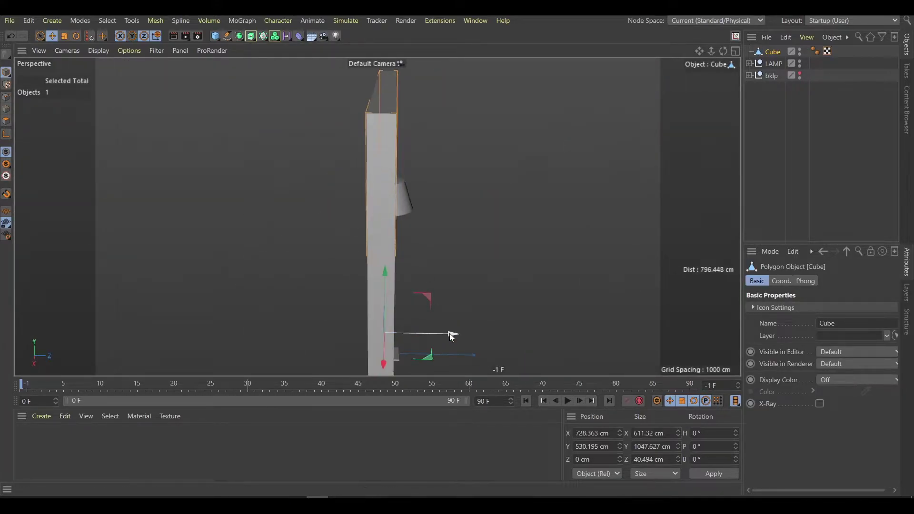
{"action": "key", "text": "t"}
{"action": "left_click_drag", "start_coordinate": [453, 334], "coordinate": [465, 338]}
Loop-cut a new edge loop along the slab
{"action": "left_click", "coordinate": [4, 120]}
{"action": "scroll", "coordinate": [365, 144], "scroll_direction": "up", "scroll_amount": 4}
{"action": "key", "text": "k"}
{"action": "key", "text": "l"}
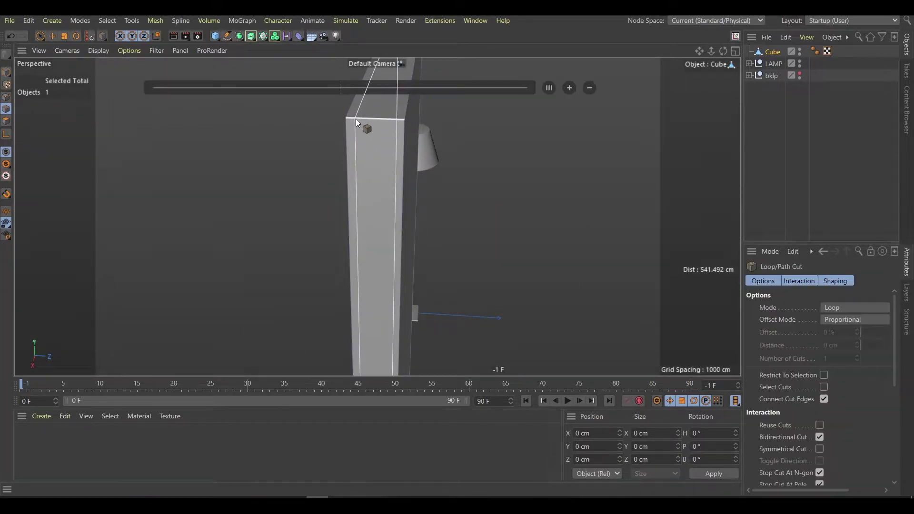
{"action": "left_click", "coordinate": [358, 118]}
{"action": "key", "text": "e"}
Bevel the new edge loop into two edges, forming a narrow strip
{"action": "key", "text": "u"}
{"action": "key", "text": "l"}
{"action": "left_click", "coordinate": [362, 136]}
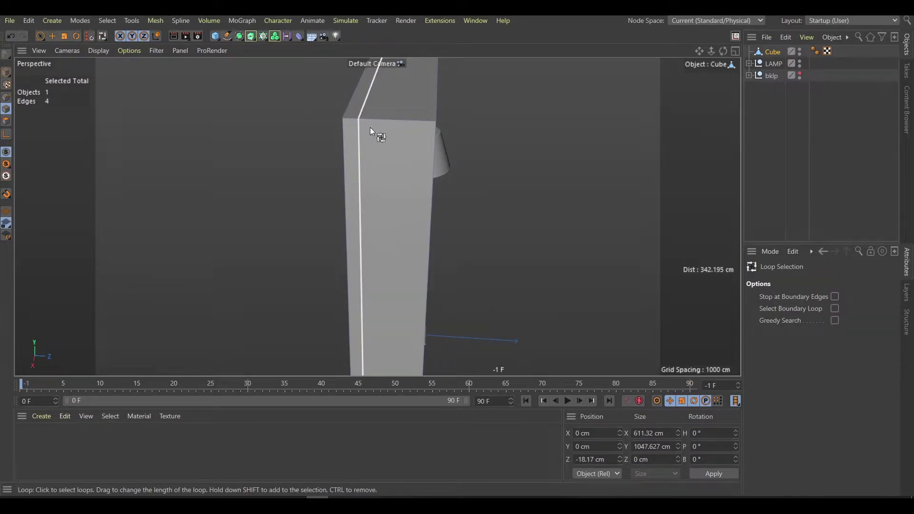
{"action": "key", "text": "m"}
{"action": "key", "text": "s"}
{"action": "left_click_drag", "start_coordinate": [370, 127], "coordinate": [365, 128]}
{"action": "key", "text": "e"}
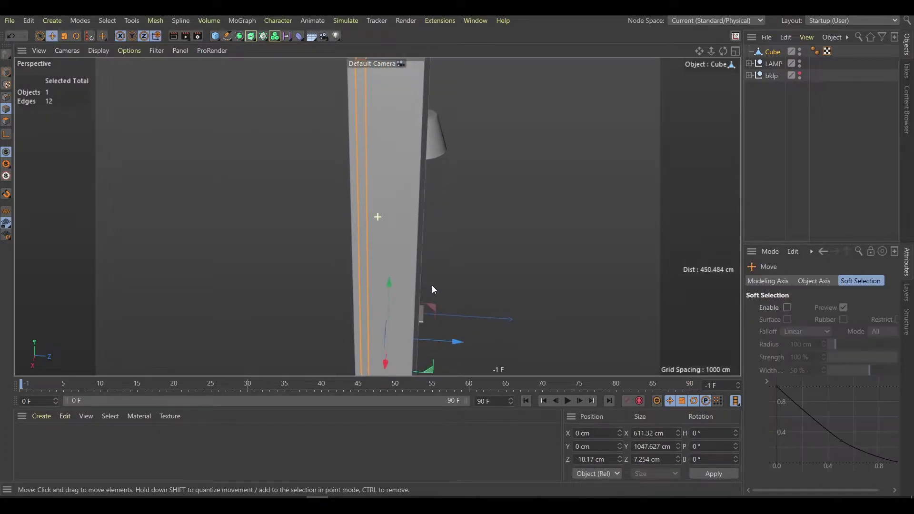
Extrude the strip's polygons inward into a groove
{"action": "scroll", "coordinate": [454, 346], "scroll_direction": "down", "scroll_amount": 2}
{"action": "left_click", "coordinate": [6, 120], "text": "ctrl"}
{"action": "key", "text": "d"}
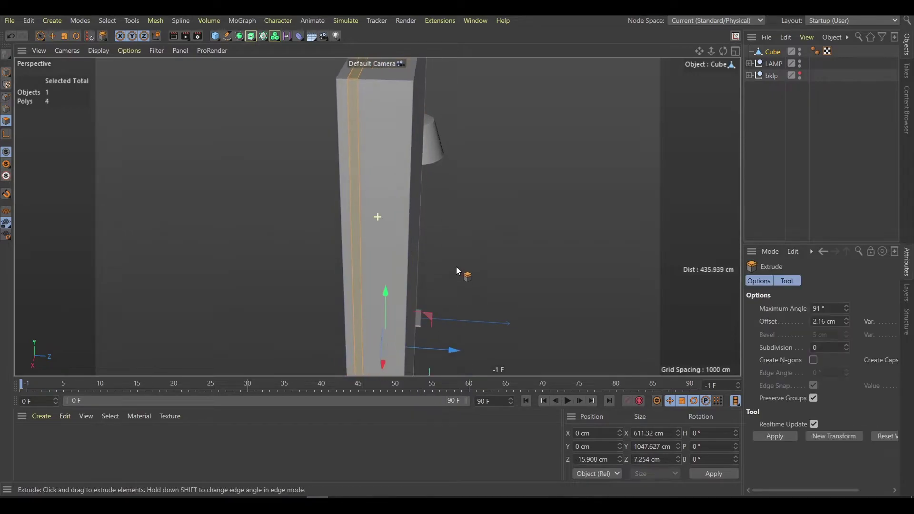
{"action": "left_click_drag", "start_coordinate": [456, 267], "coordinate": [438, 268]}
Select the groove's edge loop and bevel it
{"action": "key", "text": "e"}
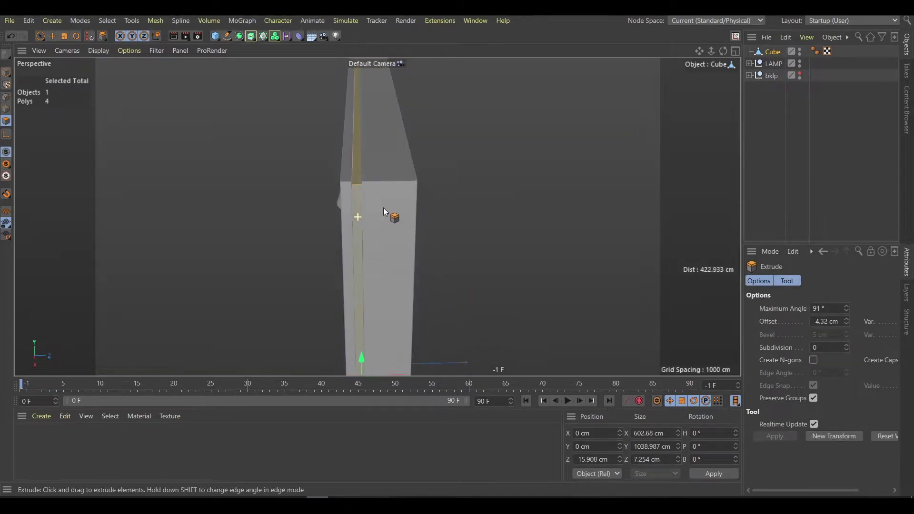
{"action": "mouse_move", "coordinate": [384, 207]}
{"action": "left_mouse_down", "text": "alt"}
{"action": "mouse_move", "coordinate": [375, 209]}
{"action": "mouse_move", "coordinate": [399, 170]}
{"action": "mouse_move", "coordinate": [339, 207]}
{"action": "left_mouse_up", "text": "alt"}
{"action": "key", "text": "u"}
{"action": "key", "text": "l"}
{"action": "left_click", "coordinate": [373, 193]}
{"action": "key", "text": "e"}
{"action": "key", "text": "u"}
{"action": "key", "text": "l"}
{"action": "key", "text": "m"}
{"action": "key", "text": "s"}
{"action": "key", "text": "n"}
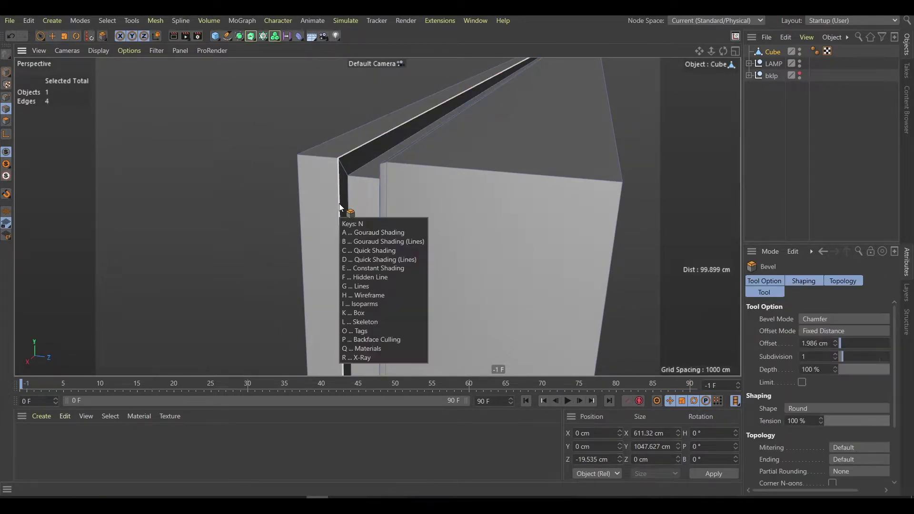
{"action": "key", "text": "e"}
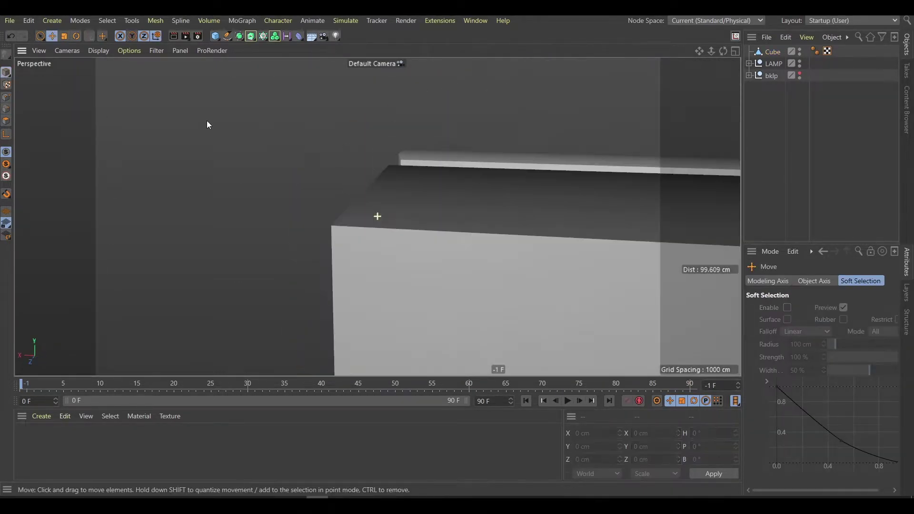
{"action": "scroll", "coordinate": [399, 226], "scroll_direction": "down", "scroll_amount": 5}
{"action": "key", "text": "F4"}
Inset the slab's front face to leave a border and push it back into the frame
{"action": "key", "text": "i"}
{"action": "left_click_drag", "start_coordinate": [543, 216], "coordinate": [600, 216]}
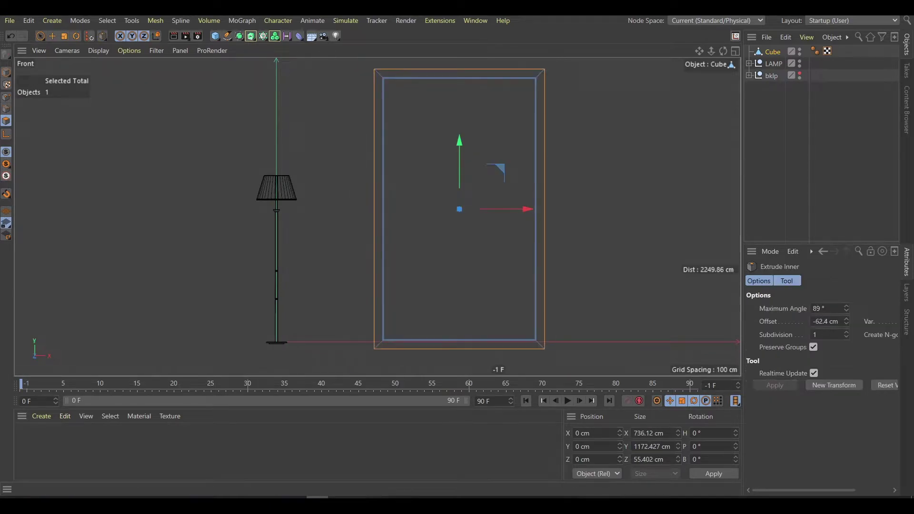
{"action": "key", "text": "F3"}
{"action": "key", "text": "d"}
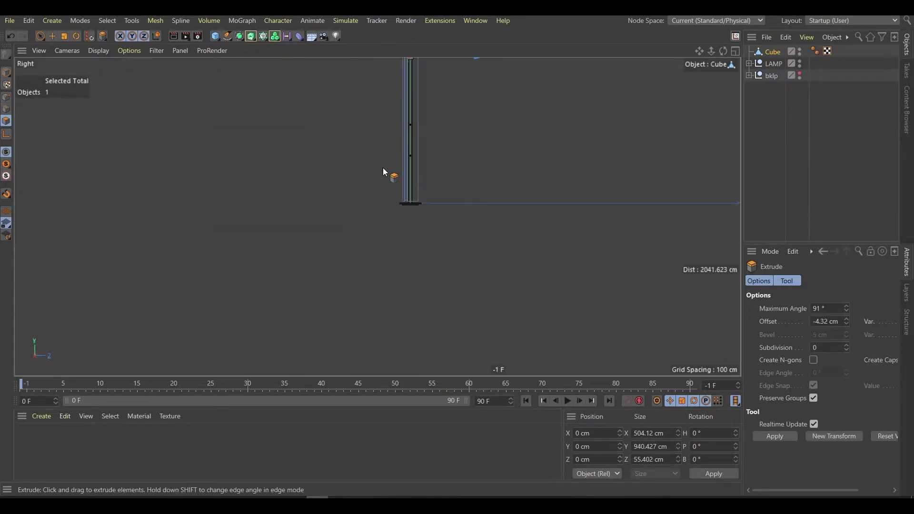
{"action": "scroll", "coordinate": [388, 174], "scroll_direction": "up", "scroll_amount": 3}
{"action": "left_click_drag", "start_coordinate": [388, 173], "coordinate": [362, 173]}
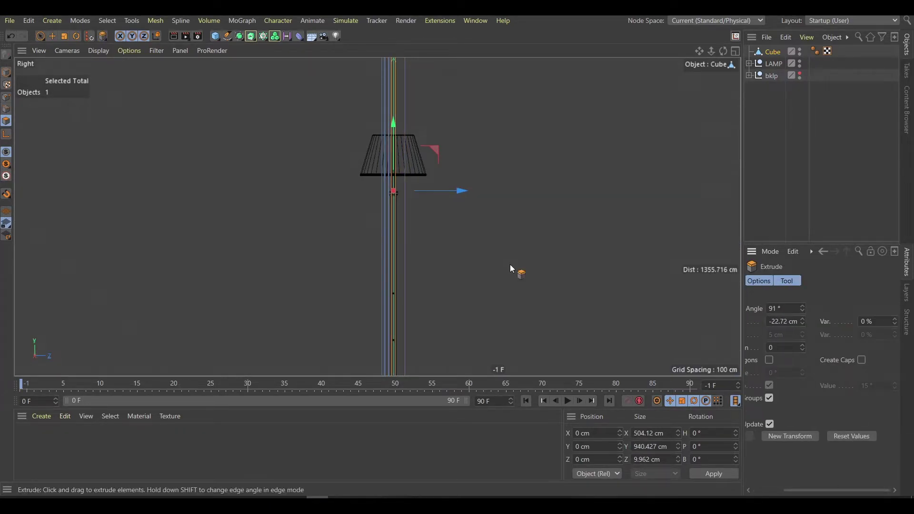
Flatten the recessed face to zero depth and snap it into place
{"action": "scroll", "coordinate": [506, 200], "scroll_direction": "up", "scroll_amount": 8}
{"action": "key", "text": "t"}
{"action": "left_click_drag", "start_coordinate": [532, 243], "coordinate": [204, 229]}
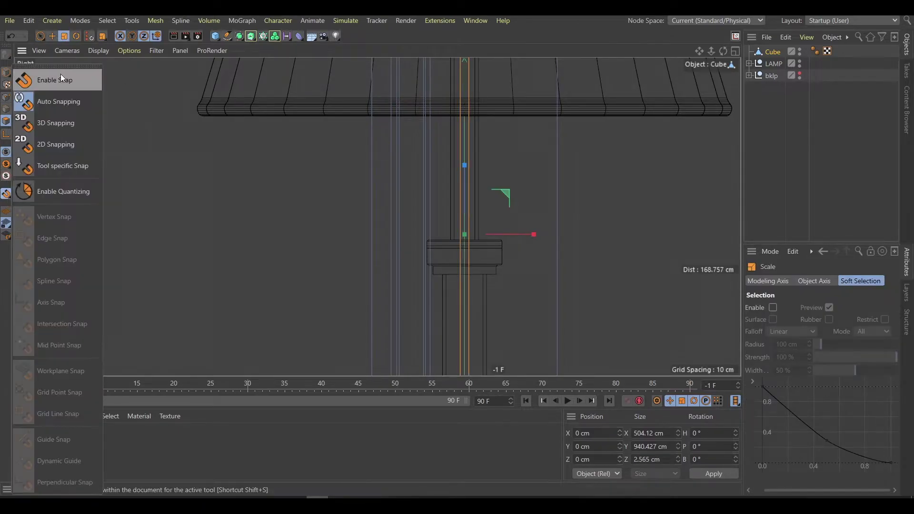
{"action": "key", "text": "F5"}
{"action": "key", "text": "e"}
{"action": "key", "text": "F3"}
{"action": "left_click", "coordinate": [6, 194]}
{"action": "left_click", "coordinate": [59, 195]}
{"action": "scroll", "coordinate": [527, 179], "scroll_direction": "up", "scroll_amount": 5}
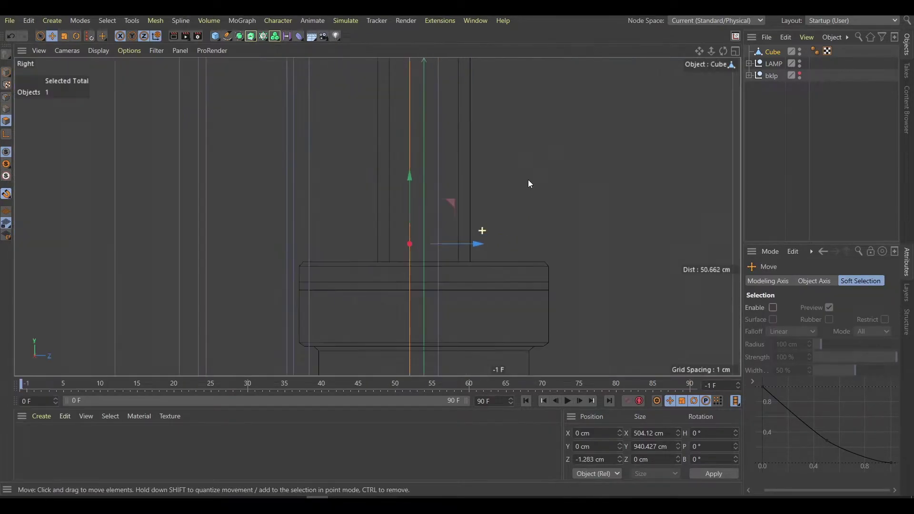
{"action": "left_click_drag", "start_coordinate": [482, 238], "coordinate": [501, 243]}
{"action": "key", "text": "F5"}
{"action": "key", "text": "F1"}
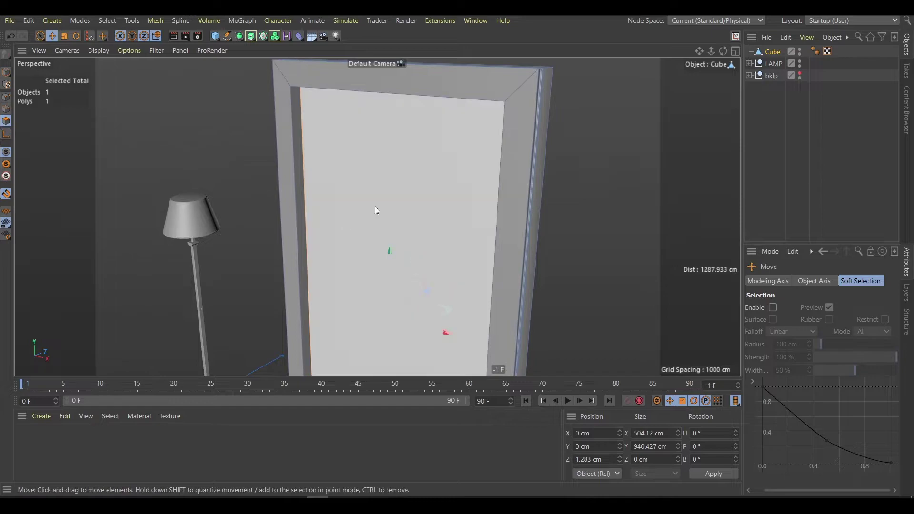
Clear the selection and select an edge loop at the top of the door frame
{"action": "key", "text": "ctrl+shift+a"}
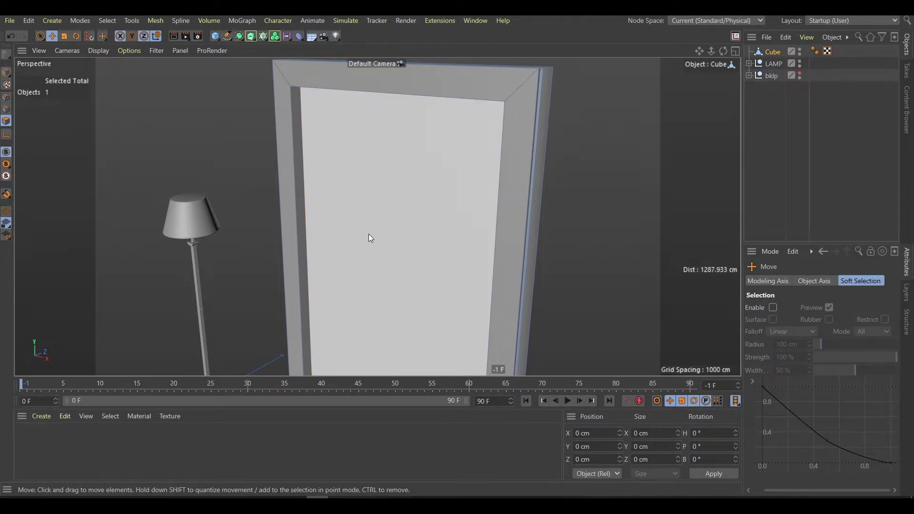
{"action": "left_click_drag", "start_coordinate": [368, 233], "coordinate": [321, 133], "text": "alt"}
{"action": "key", "text": "u"}
{"action": "key", "text": "l"}
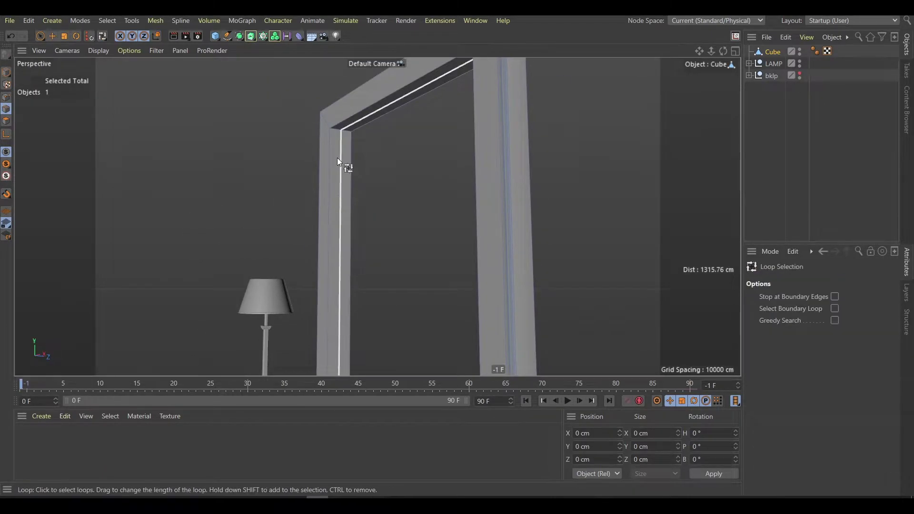
{"action": "left_click", "coordinate": [338, 158]}
{"action": "scroll", "coordinate": [353, 131], "scroll_direction": "up", "scroll_amount": 3}
Loop-cut the door jambs and extrude the new strips inward as grooves
{"action": "key", "text": "e"}
{"action": "key", "text": "k"}
{"action": "key", "text": "l"}
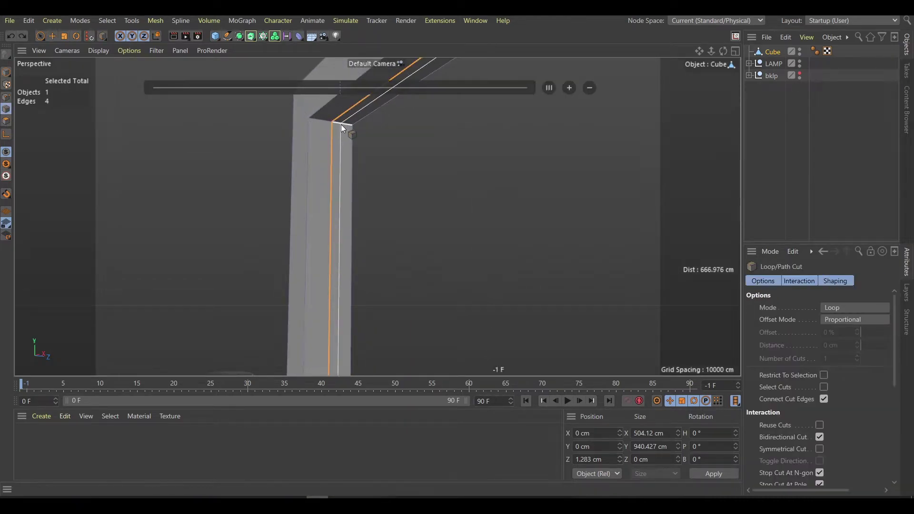
{"action": "left_click", "coordinate": [340, 124]}
{"action": "key", "text": "e"}
{"action": "key", "text": "d"}
{"action": "mouse_move", "coordinate": [316, 124]}
{"action": "left_mouse_down"}
{"action": "mouse_move", "coordinate": [408, 199]}
{"action": "mouse_move", "coordinate": [439, 317]}
{"action": "left_mouse_up"}
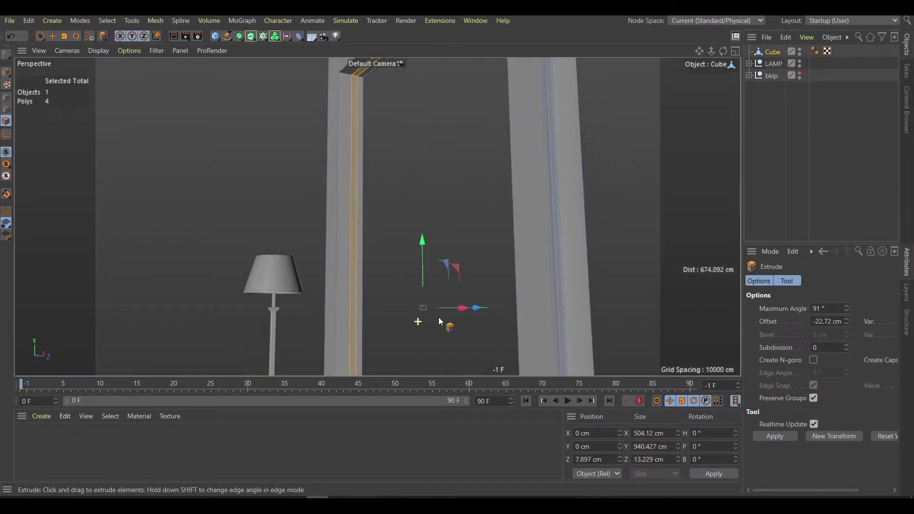
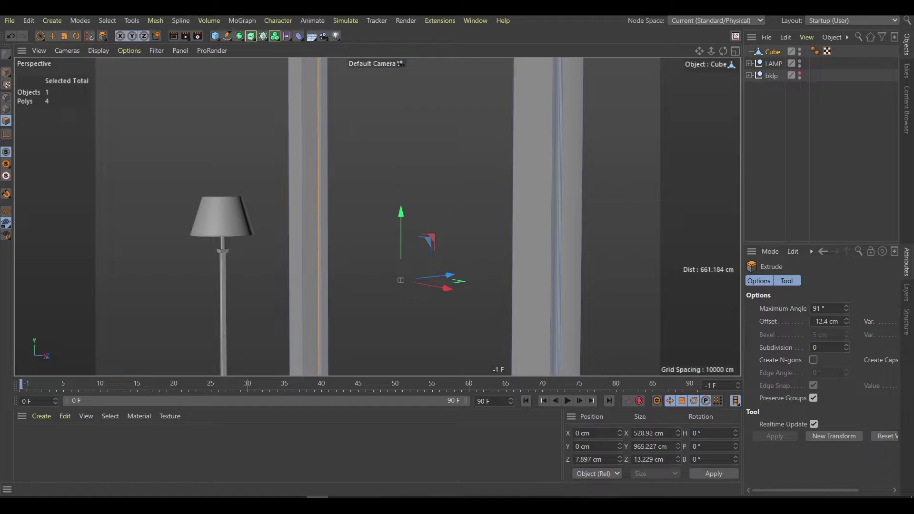
Inset and extrude the door frame's polygons, then switch to edge mode
{"action": "key", "text": "i"}
{"action": "mouse_move", "coordinate": [420, 285]}
{"action": "left_mouse_down", "text": "alt"}
{"action": "mouse_move", "coordinate": [449, 282]}
{"action": "mouse_move", "coordinate": [387, 179]}
{"action": "mouse_move", "coordinate": [549, 252]}
{"action": "left_mouse_up", "text": "alt"}
{"action": "key", "text": "d"}
{"action": "key", "text": "e"}
{"action": "mouse_move", "coordinate": [381, 179]}
{"action": "left_mouse_down", "text": "alt"}
{"action": "mouse_move", "coordinate": [383, 218]}
{"action": "mouse_move", "coordinate": [342, 206]}
{"action": "mouse_move", "coordinate": [465, 222]}
{"action": "left_mouse_up", "text": "alt"}
Loop-select the door jamb's edge loops around the frame
{"action": "key", "text": "u"}
{"action": "key", "text": "l"}
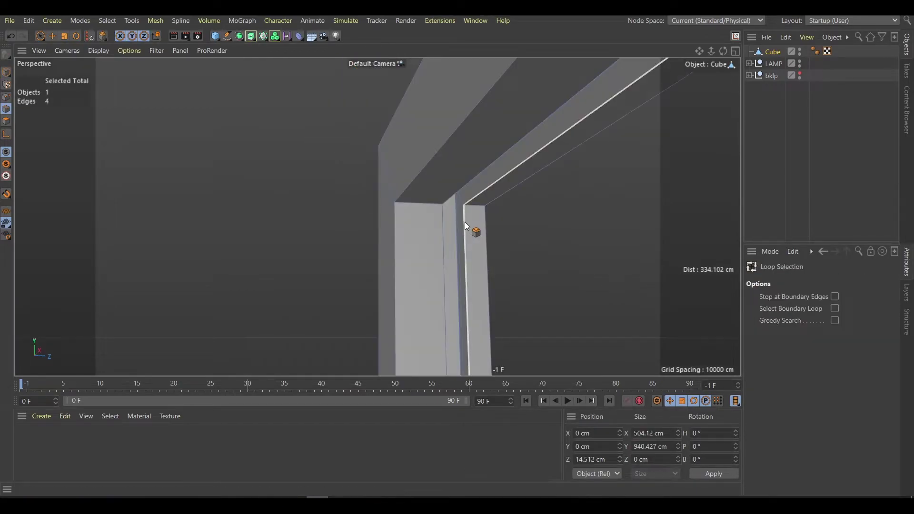
{"action": "left_click", "coordinate": [468, 223]}
{"action": "key", "text": "e"}
{"action": "mouse_move", "coordinate": [558, 225]}
{"action": "left_mouse_down", "text": "alt"}
{"action": "mouse_move", "coordinate": [304, 139]}
{"action": "mouse_move", "coordinate": [310, 150]}
{"action": "mouse_move", "coordinate": [249, 144]}
{"action": "mouse_move", "coordinate": [347, 128]}
{"action": "mouse_move", "coordinate": [323, 147]}
{"action": "left_mouse_up", "text": "alt"}
{"action": "key", "text": "u"}
{"action": "key", "text": "l"}
{"action": "left_click", "coordinate": [347, 128]}
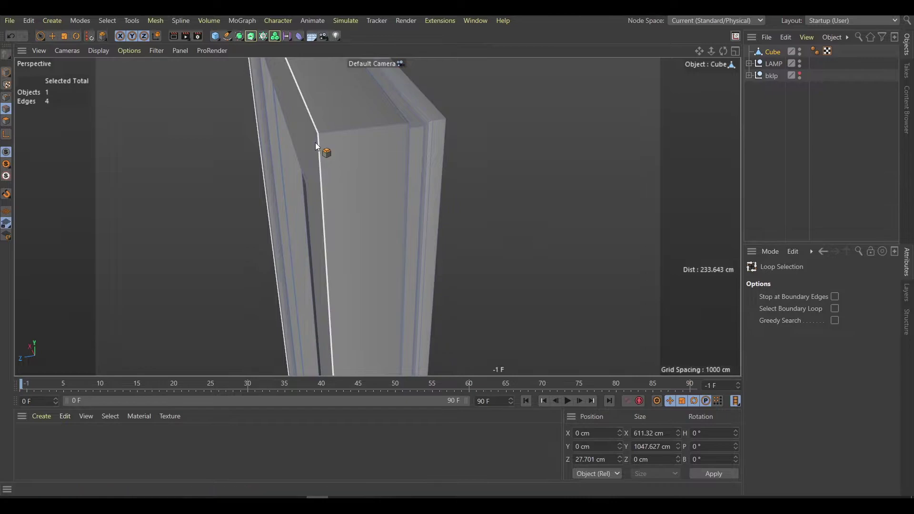
Bevel the selected jamb edges by 2.388 cm and return to object mode
{"action": "key", "text": "u"}
{"action": "key", "text": "l"}
{"action": "key", "text": "m"}
{"action": "key", "text": "s"}
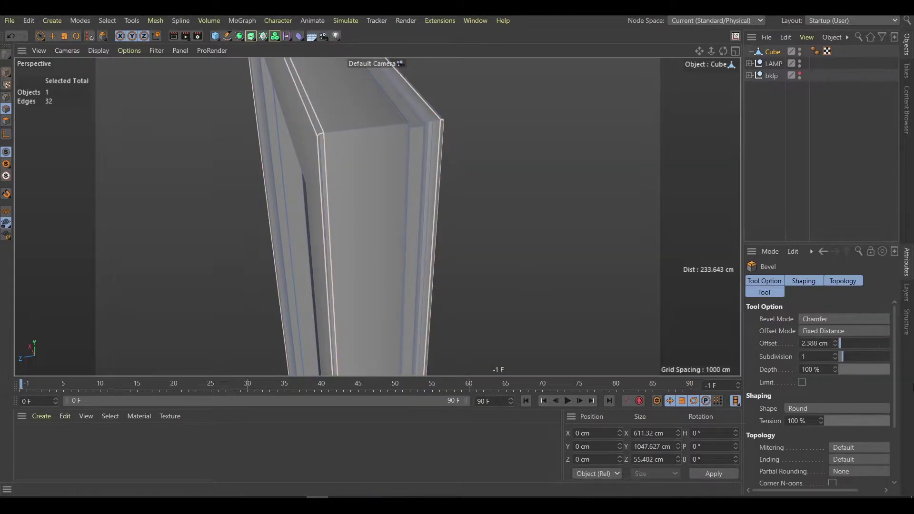
{"action": "left_click_drag", "start_coordinate": [324, 150], "coordinate": [384, 156], "text": "alt"}
{"action": "key", "text": "e"}
{"action": "left_click", "coordinate": [6, 72]}
Add a cube and scale it into a thin 5.441 cm pane filling the door opening
{"action": "key", "text": "F4"}
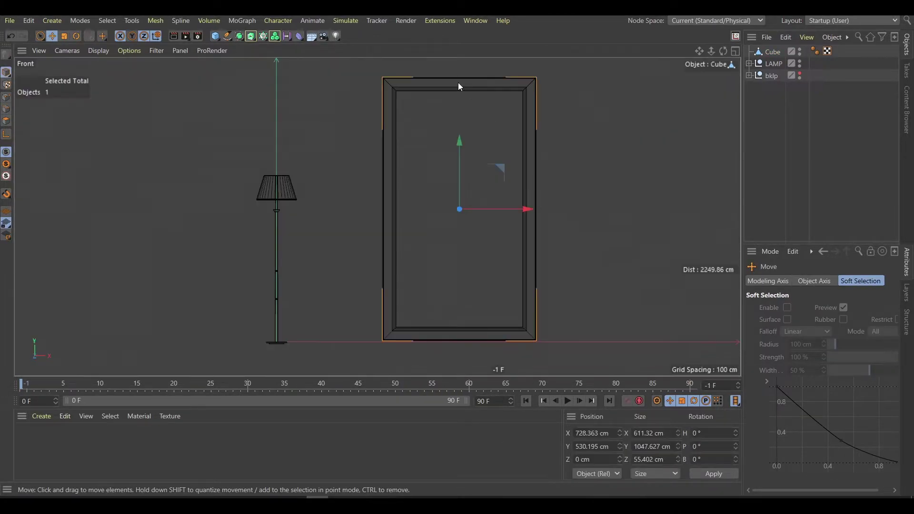
{"action": "key", "text": "ctrl+v"}
{"action": "mouse_move", "coordinate": [460, 149]}
{"action": "left_mouse_down"}
{"action": "mouse_move", "coordinate": [456, 79]}
{"action": "mouse_move", "coordinate": [459, 90]}
{"action": "left_mouse_up"}
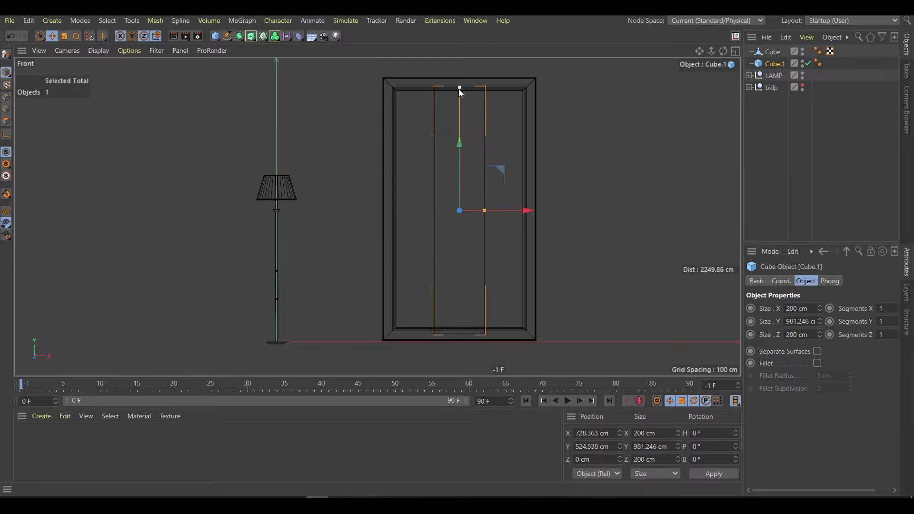
{"action": "left_click_drag", "start_coordinate": [485, 208], "coordinate": [525, 212]}
{"action": "middle_click", "coordinate": [526, 212]}
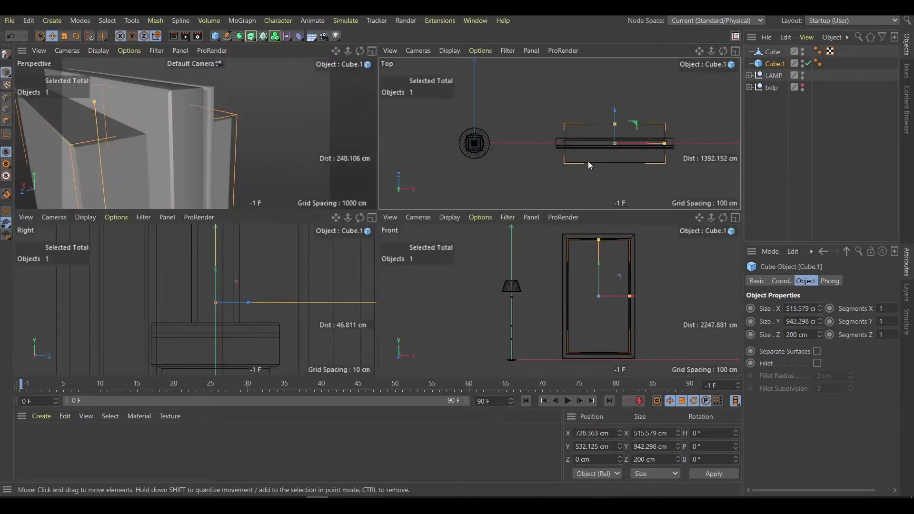
{"action": "middle_click", "coordinate": [621, 136]}
{"action": "left_click_drag", "start_coordinate": [333, 267], "coordinate": [388, 207]}
{"action": "left_click_drag", "start_coordinate": [634, 260], "coordinate": [644, 261]}
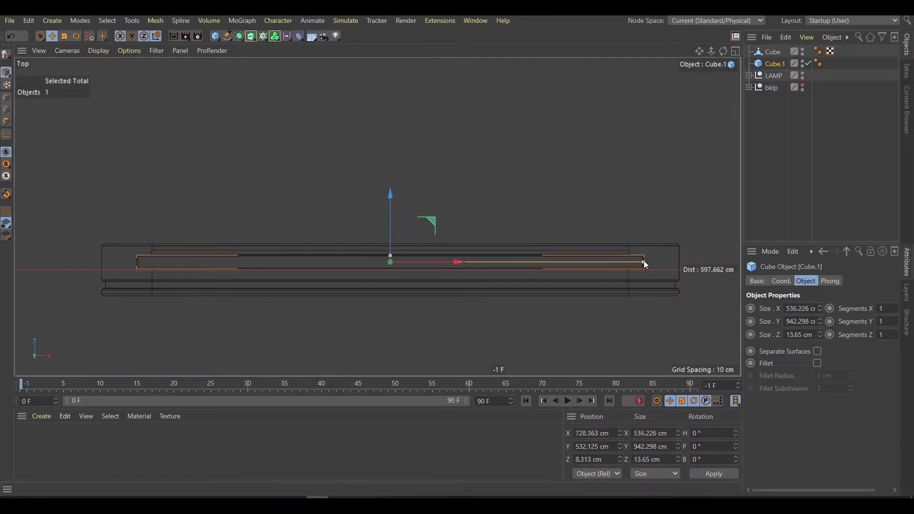
{"action": "left_click_drag", "start_coordinate": [390, 254], "coordinate": [391, 262]}
Rename the door assembly 'Glass door' and make it editable
{"action": "double_click", "coordinate": [772, 63]}
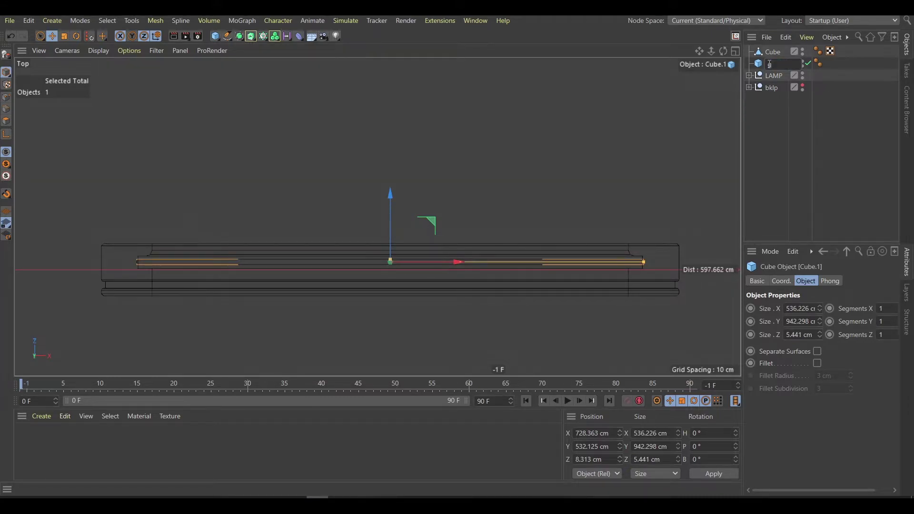
{"action": "type", "text": "g:ass"}
{"action": "key", "text": "Return"}
{"action": "key", "text": "c"}
{"action": "key", "text": "F1"}
Deselect the glass pane and add a new 400 cm plane
{"action": "mouse_move", "coordinate": [322, 181]}
{"action": "left_mouse_down", "text": "alt"}
{"action": "mouse_move", "coordinate": [324, 144]}
{"action": "mouse_move", "coordinate": [350, 176]}
{"action": "mouse_move", "coordinate": [324, 164]}
{"action": "left_mouse_up", "text": "alt"}
{"action": "key", "text": "t"}
{"action": "mouse_move", "coordinate": [416, 206]}
{"action": "left_mouse_down", "text": "alt"}
{"action": "mouse_move", "coordinate": [444, 190]}
{"action": "mouse_move", "coordinate": [353, 192]}
{"action": "mouse_move", "coordinate": [386, 214]}
{"action": "left_mouse_up", "text": "alt"}
{"action": "left_click", "coordinate": [386, 214]}
{"action": "left_click", "coordinate": [215, 36]}
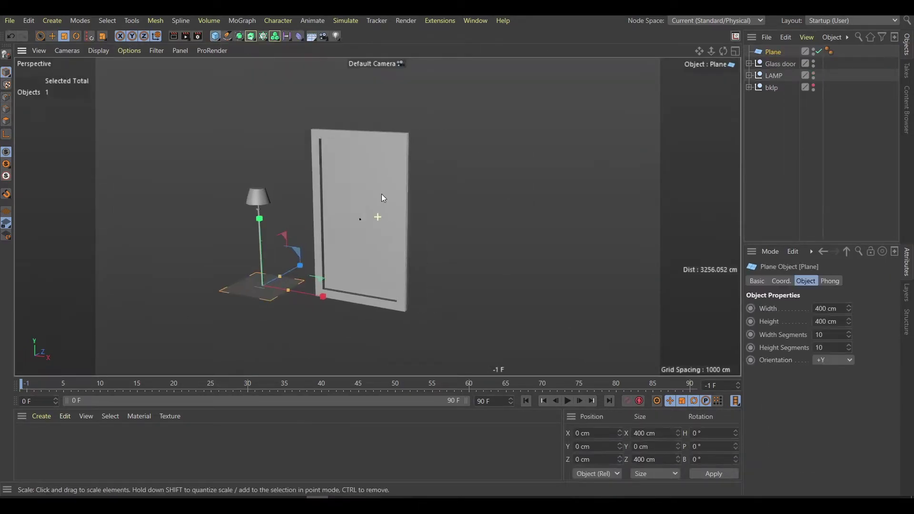
Stand the plane upright facing -Z beside the door, scaled to door height
{"action": "left_click_drag", "start_coordinate": [327, 285], "coordinate": [513, 304]}
{"action": "left_click", "coordinate": [833, 360]}
{"action": "left_click", "coordinate": [821, 437]}
{"action": "key", "text": "F4"}
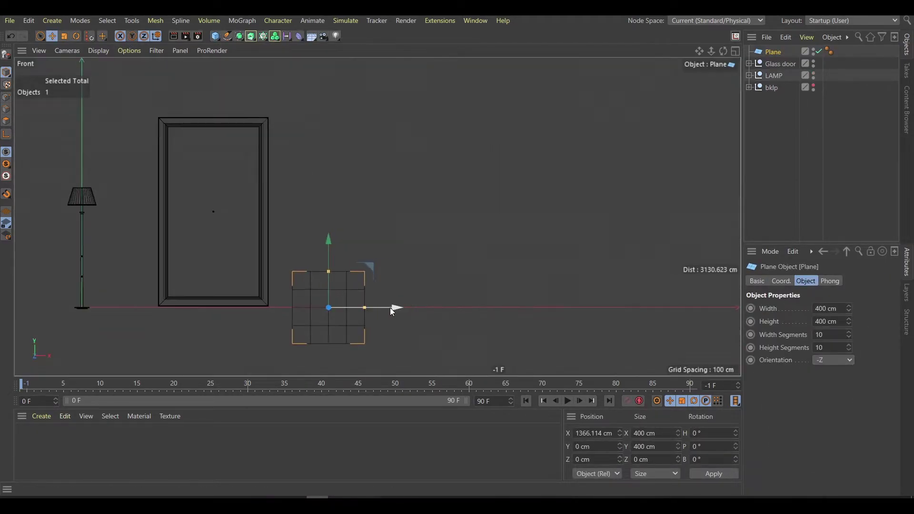
{"action": "left_click_drag", "start_coordinate": [389, 308], "coordinate": [400, 162]}
{"action": "left_click_drag", "start_coordinate": [439, 223], "coordinate": [437, 222]}
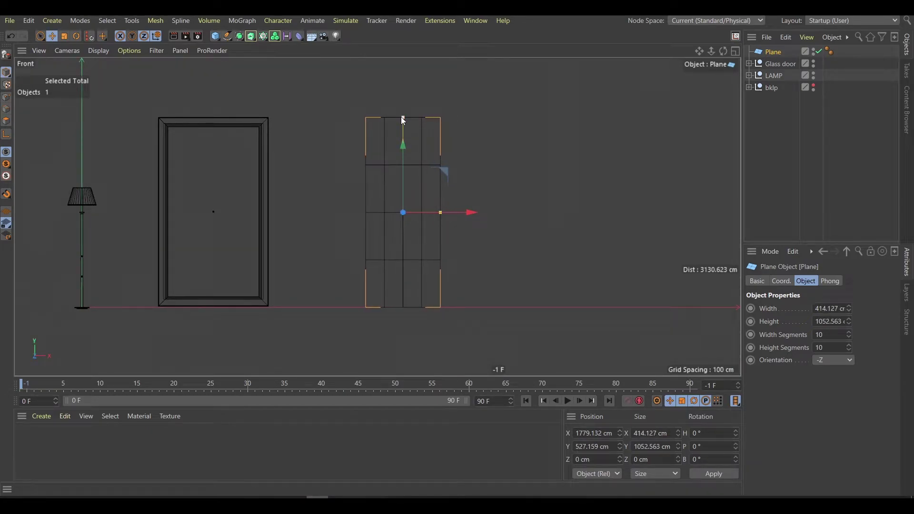
{"action": "left_click_drag", "start_coordinate": [401, 119], "coordinate": [403, 150]}
{"action": "scroll", "coordinate": [403, 157], "scroll_direction": "up", "scroll_amount": 4}
Make the plane editable and place two copies, Plane.1 and Plane.2, edge to edge
{"action": "key", "text": "c"}
{"action": "scroll", "coordinate": [394, 219], "scroll_direction": "down", "scroll_amount": 3}
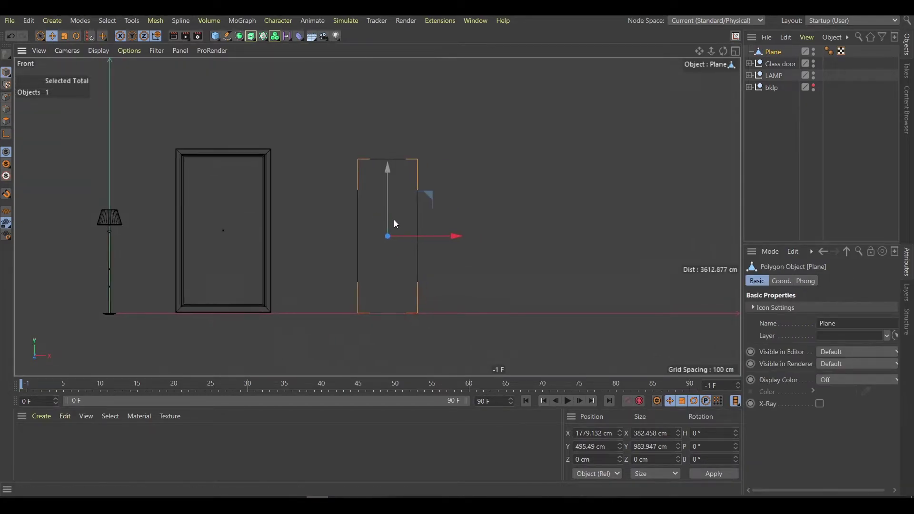
{"action": "left_click_drag", "start_coordinate": [455, 240], "coordinate": [528, 239], "text": "ctrl"}
{"action": "scroll", "coordinate": [560, 253], "scroll_direction": "up", "scroll_amount": 3}
{"action": "scroll", "coordinate": [560, 252], "scroll_direction": "down", "scroll_amount": 3}
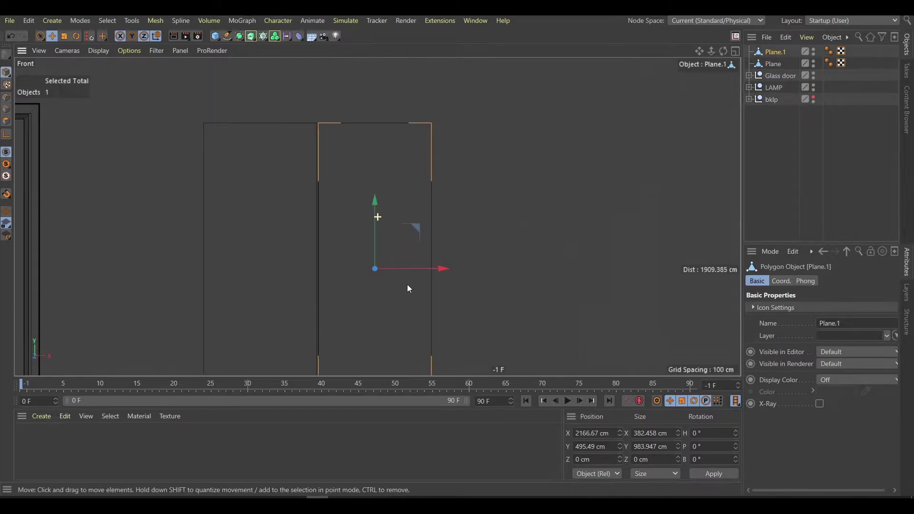
{"action": "left_click_drag", "start_coordinate": [414, 268], "coordinate": [684, 260], "text": "ctrl"}
{"action": "scroll", "coordinate": [562, 249], "scroll_direction": "up", "scroll_amount": 3}
{"action": "left_click_drag", "start_coordinate": [562, 249], "coordinate": [550, 248]}
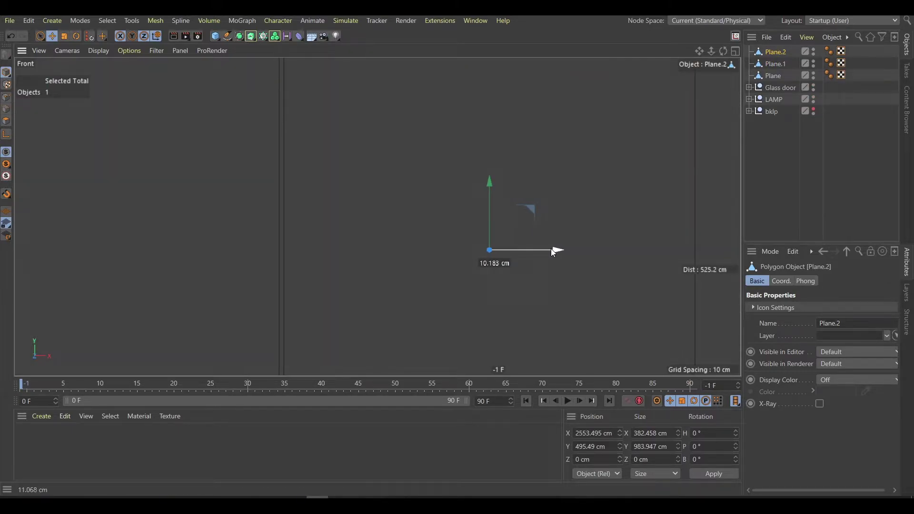
{"action": "scroll", "coordinate": [526, 247], "scroll_direction": "down", "scroll_amount": 3}
{"action": "scroll", "coordinate": [508, 169], "scroll_direction": "down", "scroll_amount": 1}
Add four loop cuts to Plane.2 and select its middle polygon
{"action": "key", "text": "k"}
{"action": "key", "text": "l"}
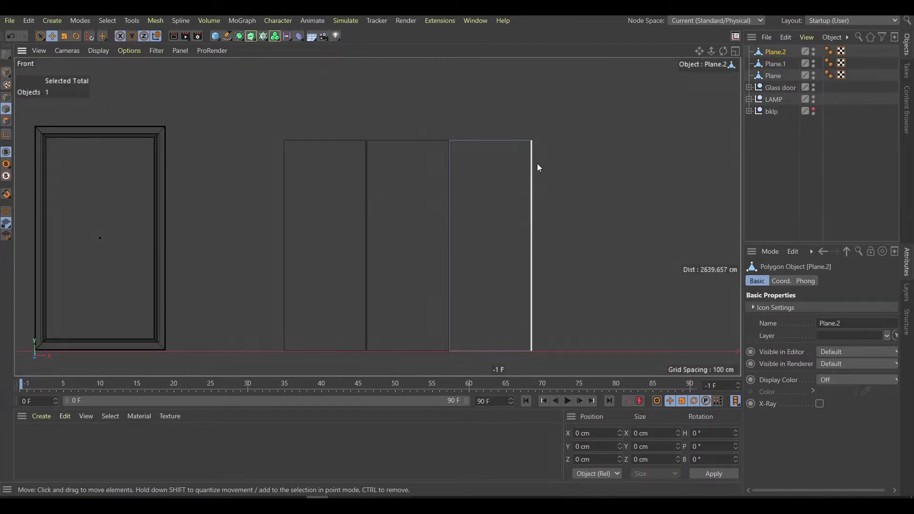
{"action": "left_click", "coordinate": [531, 168]}
{"action": "left_click", "coordinate": [535, 306]}
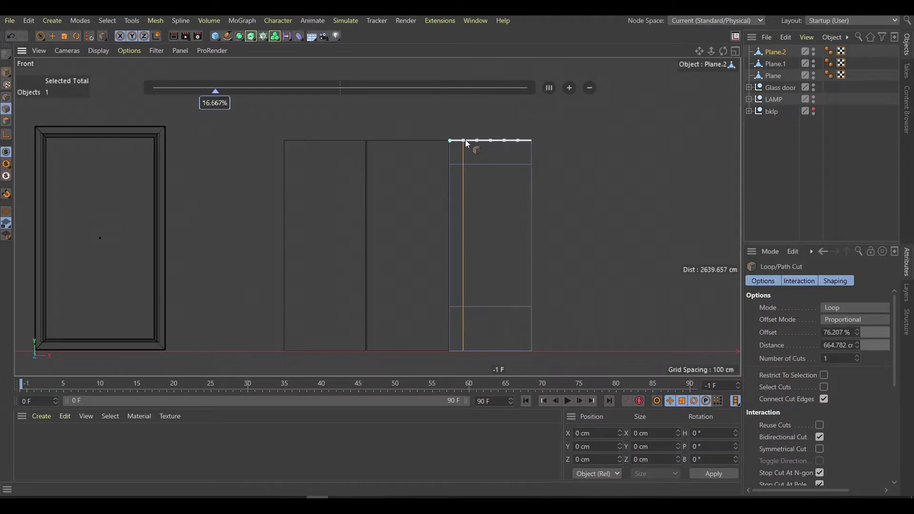
{"action": "left_click", "coordinate": [464, 139]}
{"action": "left_click", "coordinate": [519, 137]}
{"action": "key", "text": "e"}
{"action": "left_click", "coordinate": [5, 123]}
{"action": "left_click", "coordinate": [483, 219]}
Inset the middle polygon by 9.6 cm and shrink it slightly
{"action": "key", "text": "F1"}
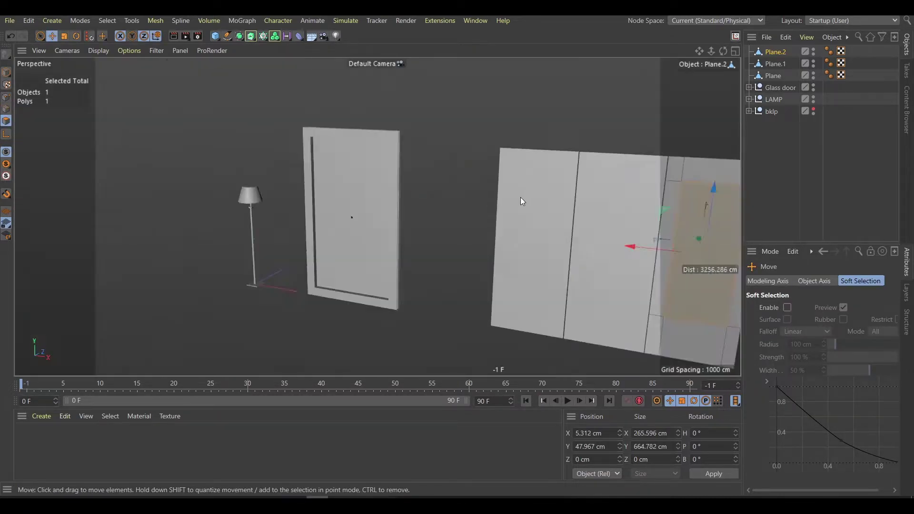
{"action": "scroll", "coordinate": [470, 126], "scroll_direction": "up", "scroll_amount": 5}
{"action": "key", "text": "i"}
{"action": "mouse_move", "coordinate": [359, 322]}
{"action": "left_mouse_down"}
{"action": "mouse_move", "coordinate": [387, 270]}
{"action": "mouse_move", "coordinate": [370, 256]}
{"action": "mouse_move", "coordinate": [449, 258]}
{"action": "left_mouse_up"}
{"action": "key", "text": "e"}
{"action": "key", "text": "t"}
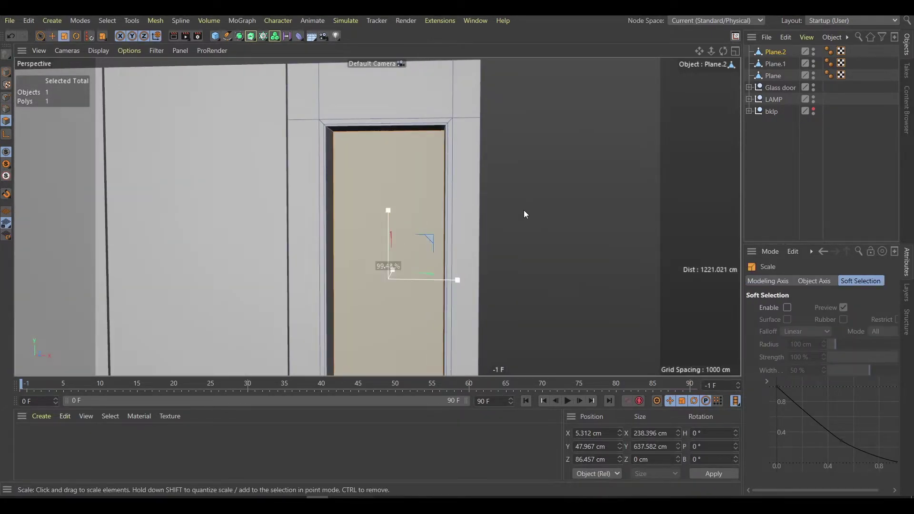
{"action": "left_click_drag", "start_coordinate": [524, 210], "coordinate": [521, 213]}
Extrude the four polygons around the opening by 1.52 cm
{"action": "key", "text": "u"}
{"action": "key", "text": "l"}
{"action": "left_click", "coordinate": [330, 148]}
{"action": "key", "text": "d"}
{"action": "left_click_drag", "start_coordinate": [330, 148], "coordinate": [446, 257], "text": "alt"}
Bevel the opening frame's edge loop by about 1.083 cm, then select Plane.1
{"action": "key", "text": "e"}
{"action": "mouse_move", "coordinate": [418, 310]}
{"action": "left_mouse_down", "text": "alt"}
{"action": "mouse_move", "coordinate": [282, 142]}
{"action": "mouse_move", "coordinate": [353, 102]}
{"action": "mouse_move", "coordinate": [307, 173]}
{"action": "left_mouse_up", "text": "alt"}
{"action": "scroll", "coordinate": [223, 124], "scroll_direction": "up", "scroll_amount": 5}
{"action": "key", "text": "u"}
{"action": "key", "text": "l"}
{"action": "left_click", "coordinate": [324, 123]}
{"action": "key", "text": "m"}
{"action": "key", "text": "s"}
{"action": "key", "text": "e"}
{"action": "key", "text": "h"}
{"action": "middle_click", "coordinate": [432, 186]}
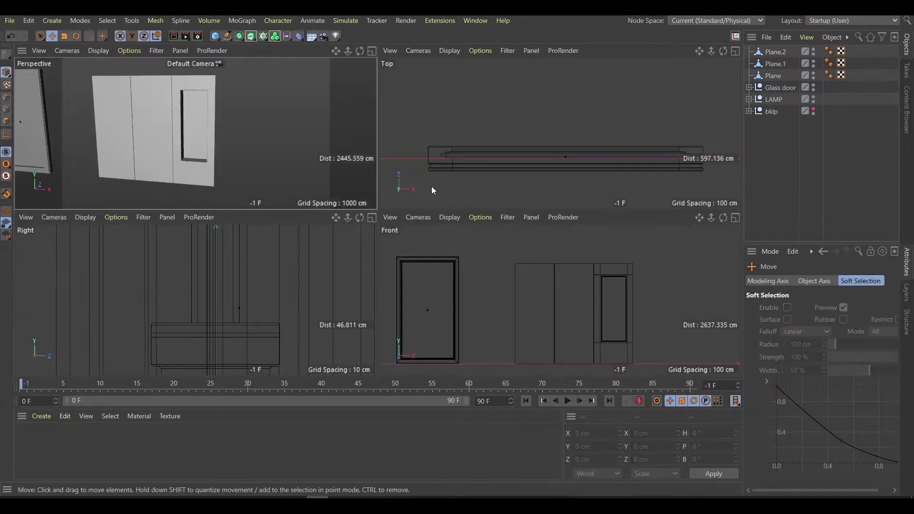
{"action": "middle_click", "coordinate": [567, 279]}
{"action": "left_click", "coordinate": [404, 144]}
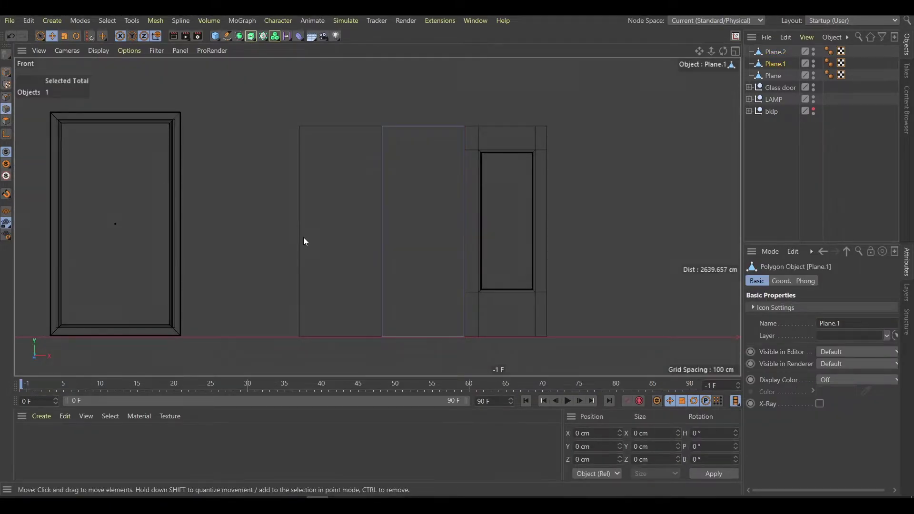
Cut two horizontal loops and one vertical loop across the middle wall panel
{"action": "key", "text": "k"}
{"action": "key", "text": "l"}
{"action": "left_click", "coordinate": [382, 212]}
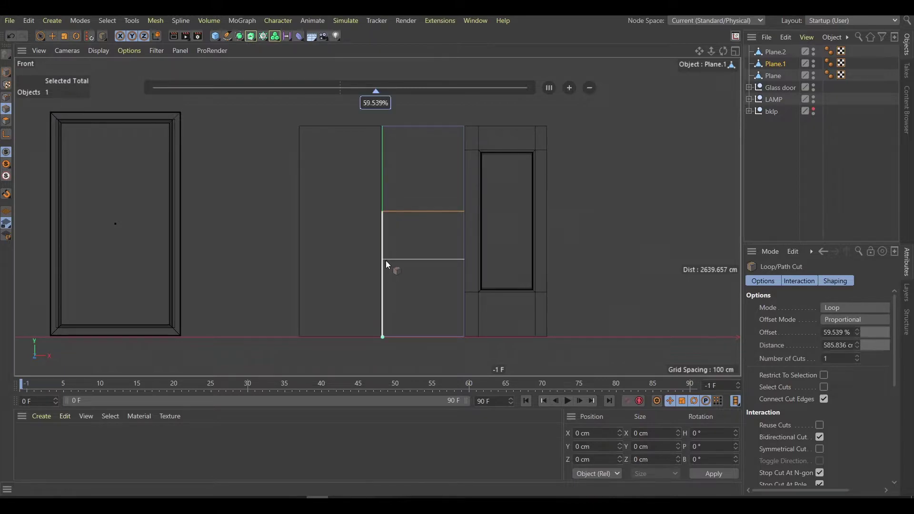
{"action": "left_click", "coordinate": [384, 253]}
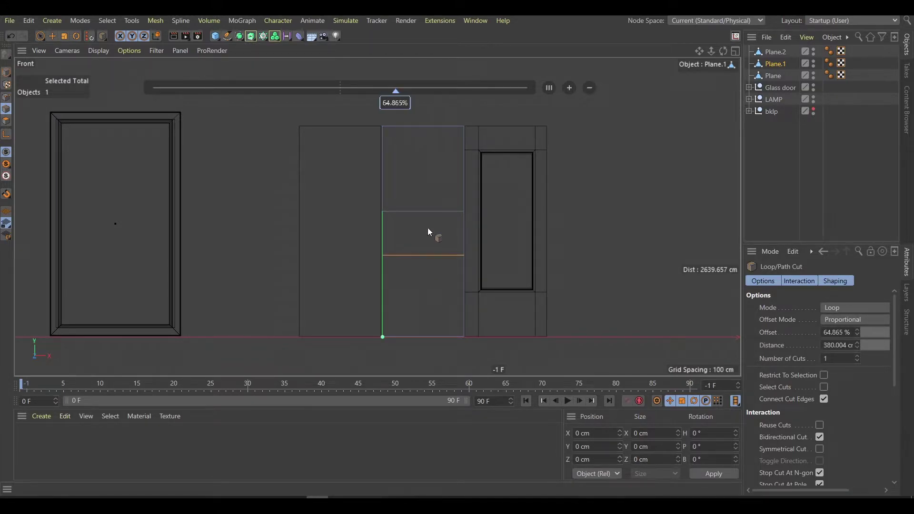
{"action": "left_click", "coordinate": [426, 123]}
Inset the selected panel polygon slightly and push it back to form a recess
{"action": "key", "text": "e"}
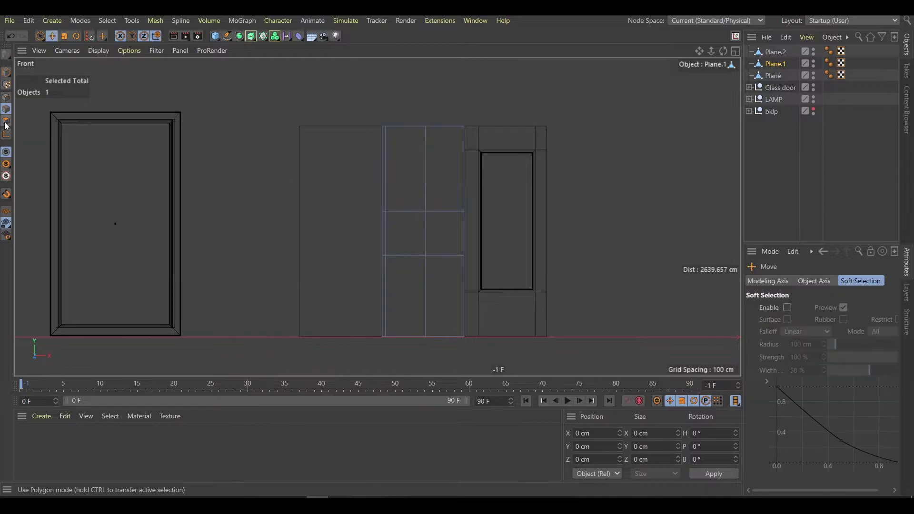
{"action": "left_click", "coordinate": [444, 233]}
{"action": "key", "text": "F1"}
{"action": "key", "text": "i"}
{"action": "mouse_move", "coordinate": [317, 242]}
{"action": "left_mouse_down"}
{"action": "mouse_move", "coordinate": [295, 261]}
{"action": "mouse_move", "coordinate": [346, 230]}
{"action": "mouse_move", "coordinate": [338, 228]}
{"action": "left_mouse_up"}
{"action": "key", "text": "e"}
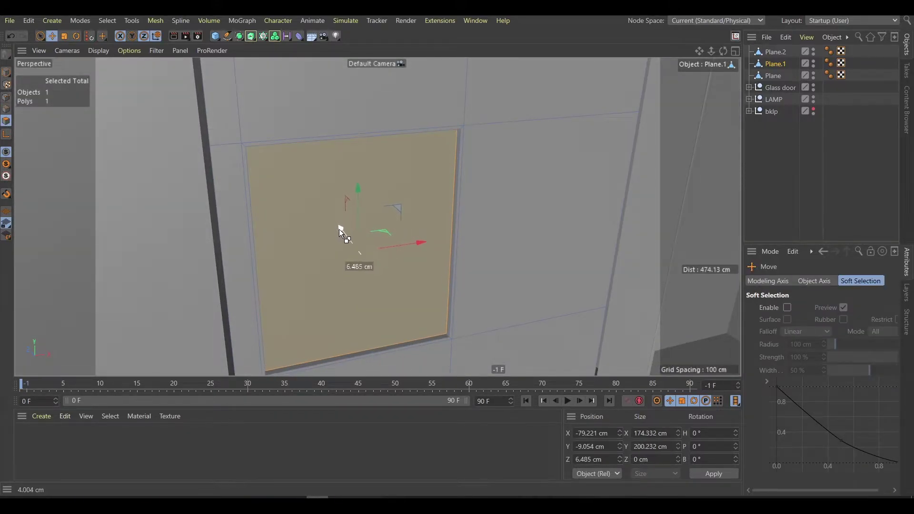
{"action": "key", "text": "i"}
{"action": "key", "text": "e"}
{"action": "scroll", "coordinate": [521, 291], "scroll_direction": "down", "scroll_amount": 3}
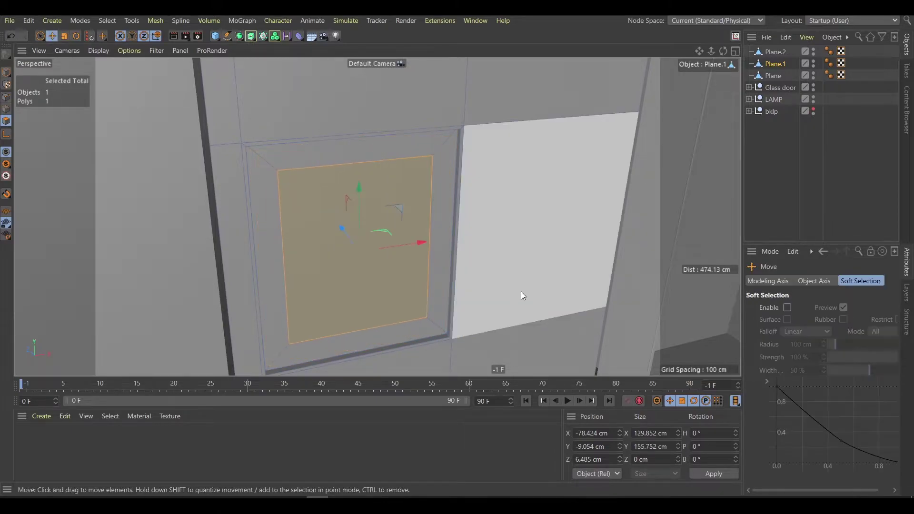
Reshape the recess opening by moving its inner edges, and push the door polygon deeper
{"action": "key", "text": "F4"}
{"action": "middle_click_drag", "start_coordinate": [560, 238], "coordinate": [484, 275], "text": "alt"}
{"action": "scroll", "coordinate": [429, 247], "scroll_direction": "up", "scroll_amount": 4}
{"action": "left_click", "coordinate": [429, 260]}
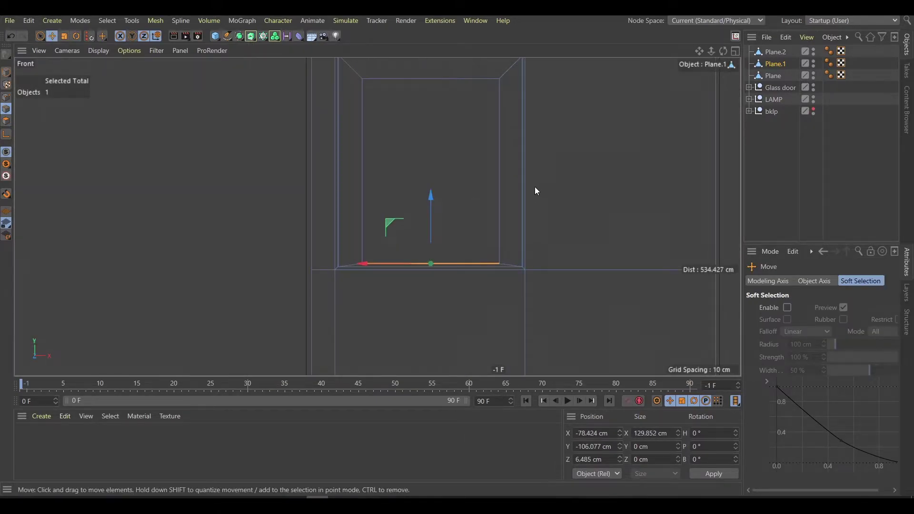
{"action": "left_click", "coordinate": [513, 184]}
{"action": "left_click", "coordinate": [439, 79]}
{"action": "middle_click_drag", "start_coordinate": [439, 92], "coordinate": [429, 111], "text": "alt"}
{"action": "left_click", "coordinate": [353, 191]}
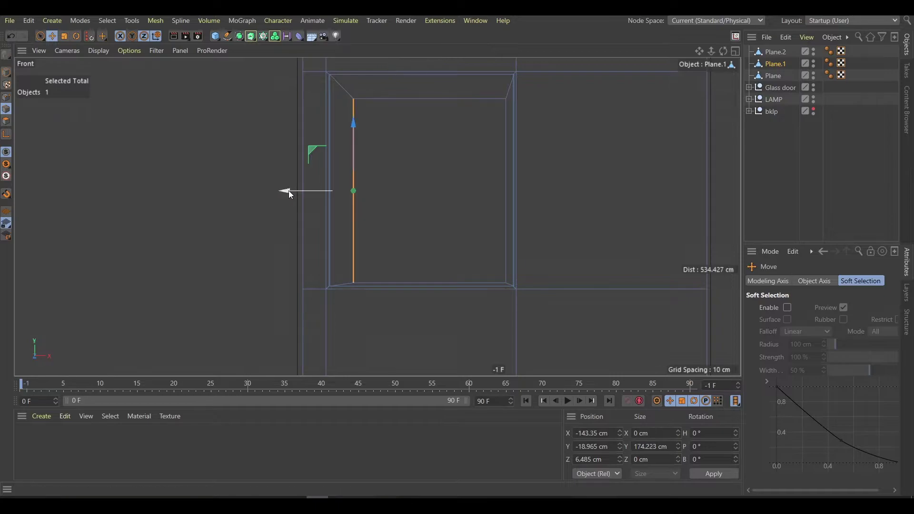
{"action": "left_click_drag", "start_coordinate": [288, 191], "coordinate": [311, 191]}
{"action": "key", "text": "F1"}
{"action": "left_click_drag", "start_coordinate": [338, 236], "coordinate": [327, 219]}
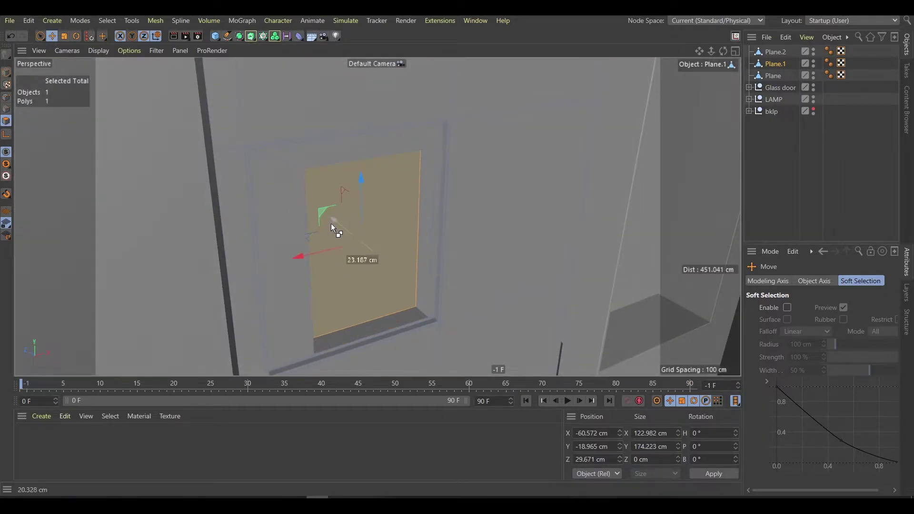
{"action": "scroll", "coordinate": [252, 159], "scroll_direction": "up", "scroll_amount": 5}
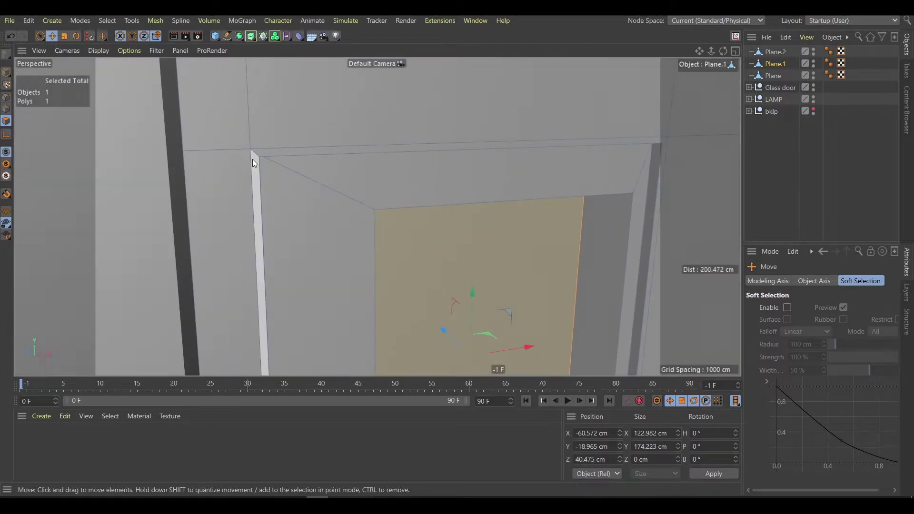
Extrude the recessed polygon into a frame and loop-select the frame corner edges
{"action": "key", "text": "d"}
{"action": "mouse_move", "coordinate": [253, 199]}
{"action": "left_mouse_down"}
{"action": "mouse_move", "coordinate": [375, 260]}
{"action": "mouse_move", "coordinate": [235, 104]}
{"action": "left_mouse_up"}
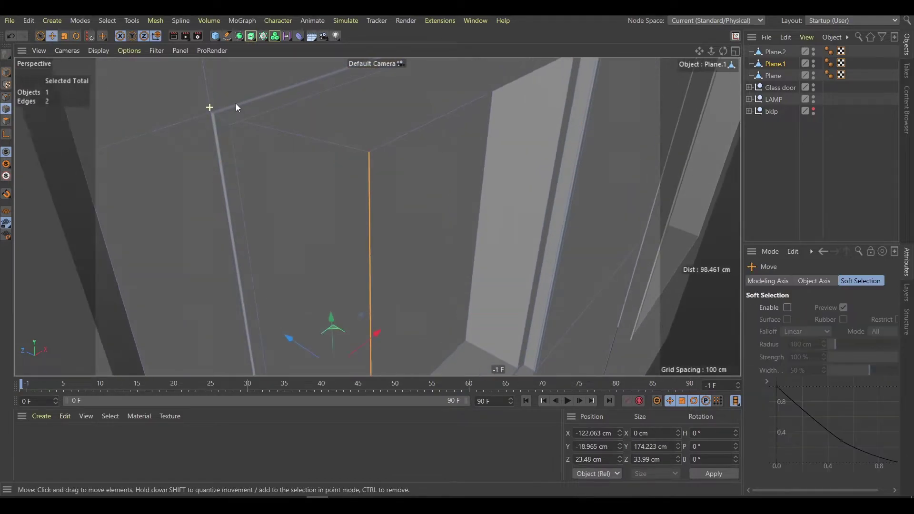
{"action": "scroll", "coordinate": [239, 141], "scroll_direction": "up", "scroll_amount": 3}
{"action": "key", "text": "u"}
{"action": "key", "text": "l"}
{"action": "left_click", "coordinate": [230, 141]}
{"action": "key", "text": "m"}
{"action": "key", "text": "s"}
Chamfer the selected frame edge loops with a small bevel of about 0.692 cm
{"action": "left_click_drag", "start_coordinate": [235, 142], "coordinate": [190, 192], "text": "alt"}
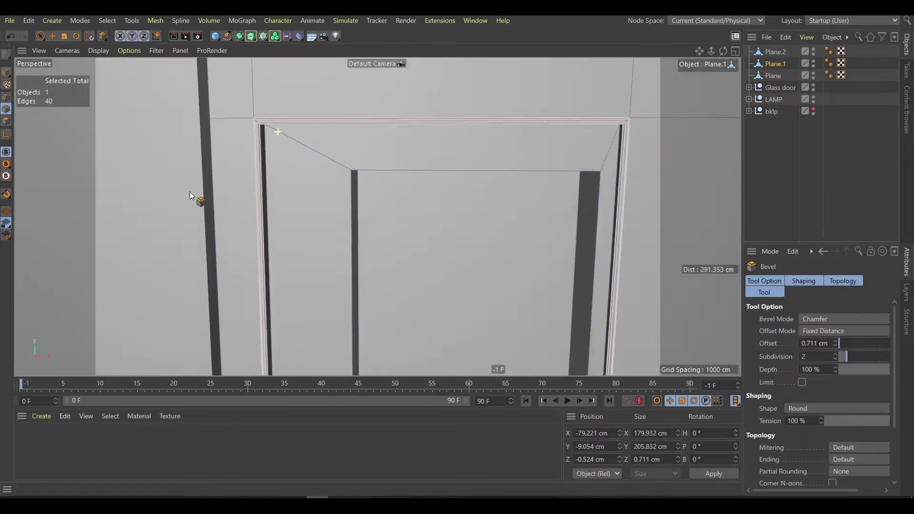
{"action": "key", "text": "u"}
{"action": "key", "text": "l"}
{"action": "left_click", "coordinate": [336, 169]}
{"action": "scroll", "coordinate": [320, 165], "scroll_direction": "up", "scroll_amount": 5}
{"action": "left_click_drag", "start_coordinate": [321, 165], "coordinate": [390, 166], "text": "alt"}
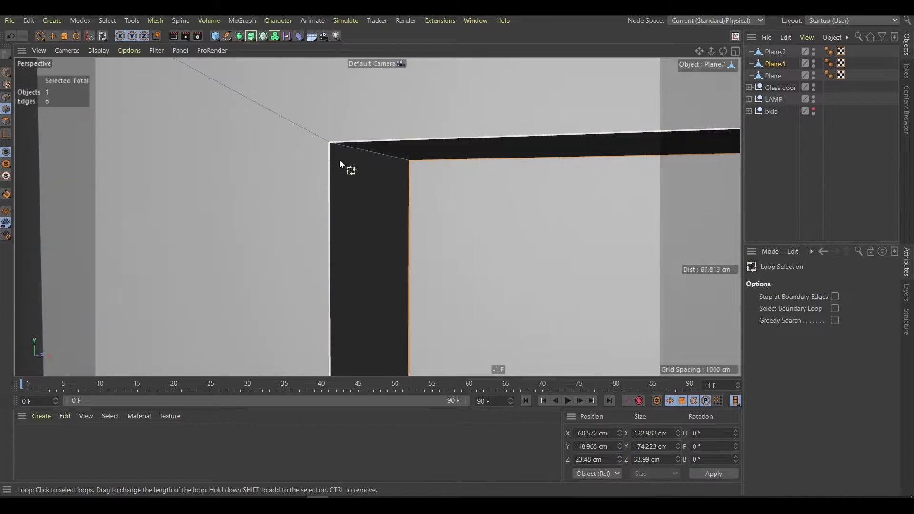
{"action": "key", "text": "m"}
{"action": "key", "text": "s"}
{"action": "left_click_drag", "start_coordinate": [332, 161], "coordinate": [300, 206]}
Bevel the remaining frame corner edge loop and check the doors from the front
{"action": "key", "text": "u"}
{"action": "key", "text": "l"}
{"action": "left_click_drag", "start_coordinate": [378, 180], "coordinate": [402, 159], "text": "alt"}
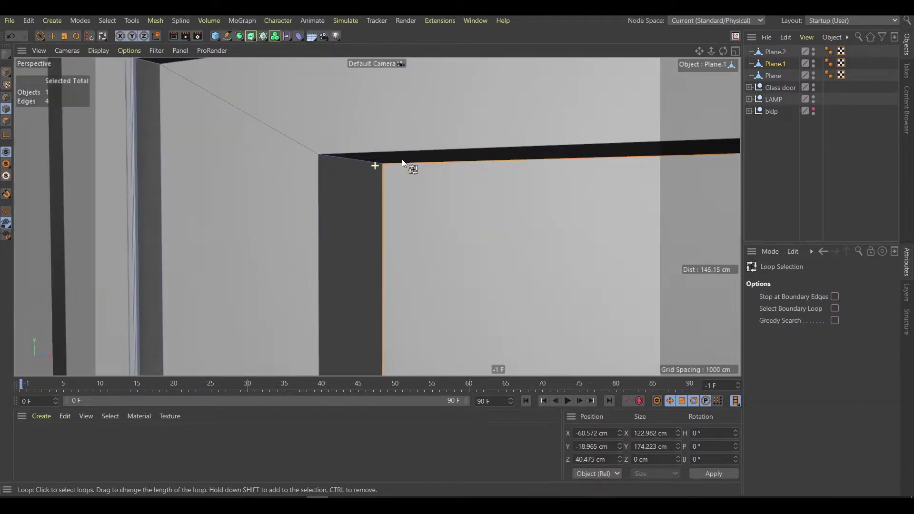
{"action": "scroll", "coordinate": [401, 172], "scroll_direction": "up", "scroll_amount": 5}
{"action": "key", "text": "m"}
{"action": "key", "text": "s"}
{"action": "scroll", "coordinate": [402, 185], "scroll_direction": "down", "scroll_amount": 5}
{"action": "scroll", "coordinate": [234, 218], "scroll_direction": "down", "scroll_amount": 5}
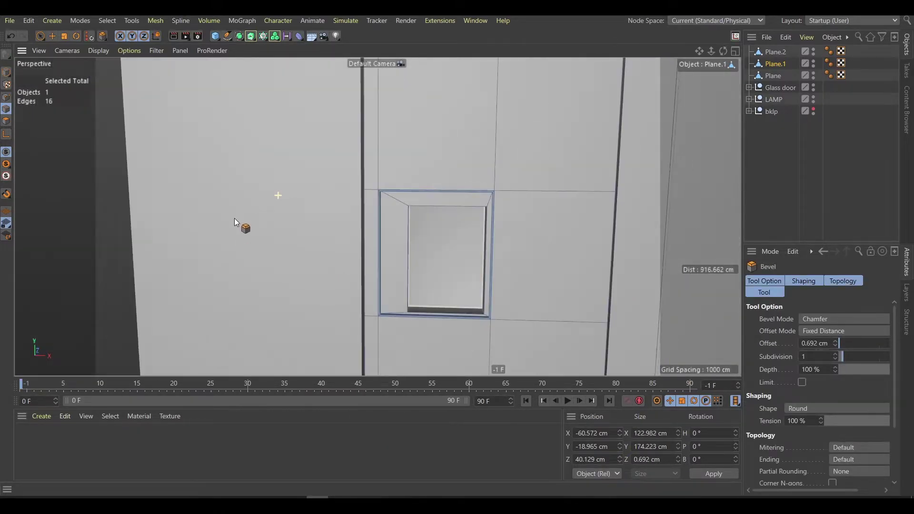
{"action": "key", "text": "e"}
{"action": "mouse_move", "coordinate": [235, 218]}
{"action": "left_mouse_down", "text": "alt"}
{"action": "mouse_move", "coordinate": [325, 197]}
{"action": "mouse_move", "coordinate": [233, 202]}
{"action": "left_mouse_up", "text": "alt"}
Add a cylinder in the front view, shrinking its radius and stretching it taller
{"action": "middle_click", "coordinate": [340, 259]}
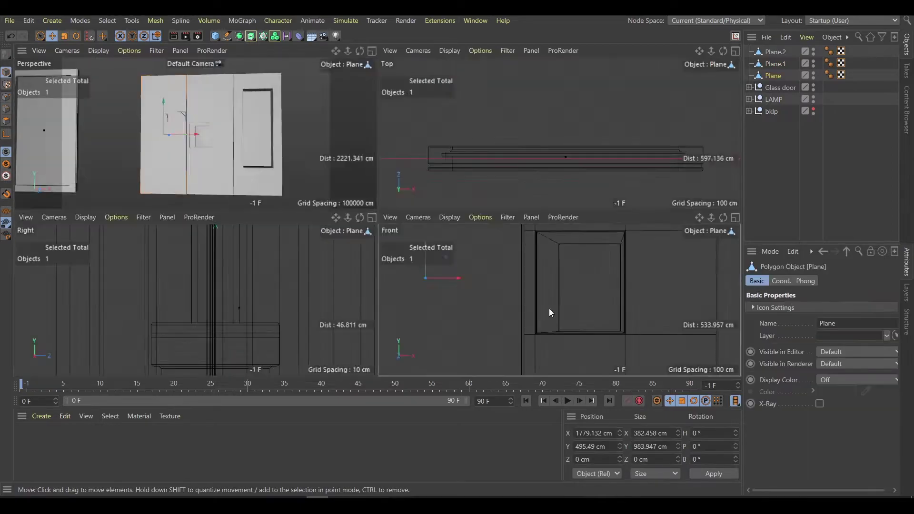
{"action": "middle_click", "coordinate": [550, 309]}
{"action": "left_click_drag", "start_coordinate": [216, 36], "coordinate": [422, 51]}
{"action": "scroll", "coordinate": [389, 258], "scroll_direction": "up", "scroll_amount": 3}
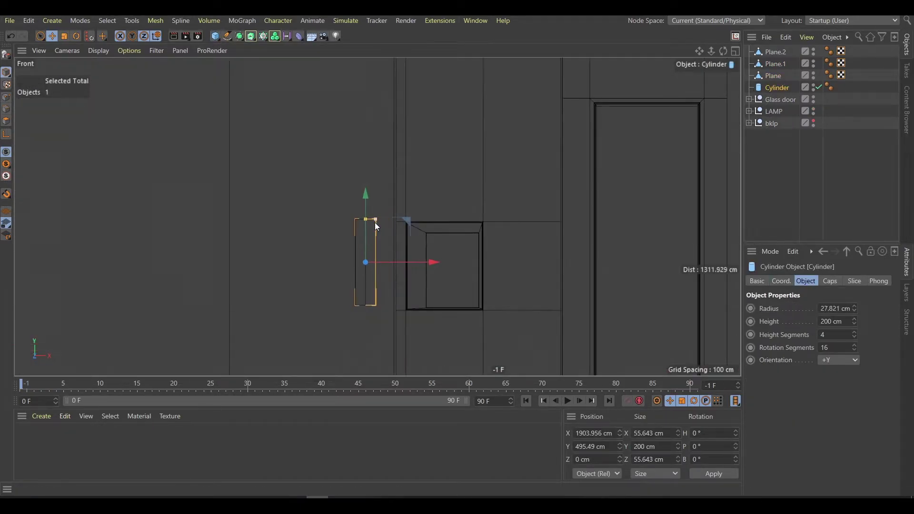
{"action": "left_click_drag", "start_coordinate": [376, 222], "coordinate": [374, 217]}
{"action": "left_click_drag", "start_coordinate": [378, 180], "coordinate": [378, 166]}
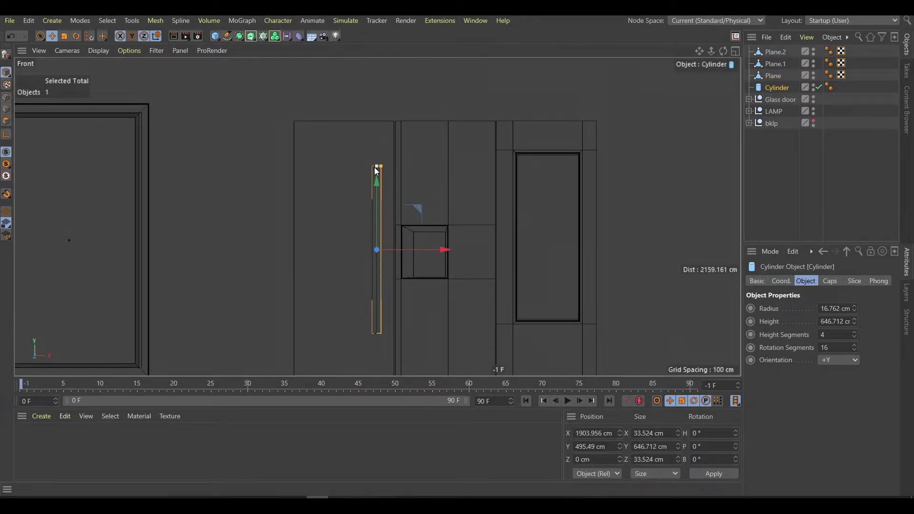
{"action": "scroll", "coordinate": [378, 165], "scroll_direction": "up", "scroll_amount": 4}
Make the cylinder editable, place it beside the recess, and scale it to about 15 × 533 cm
{"action": "key", "text": "c"}
{"action": "scroll", "coordinate": [404, 259], "scroll_direction": "down", "scroll_amount": 3}
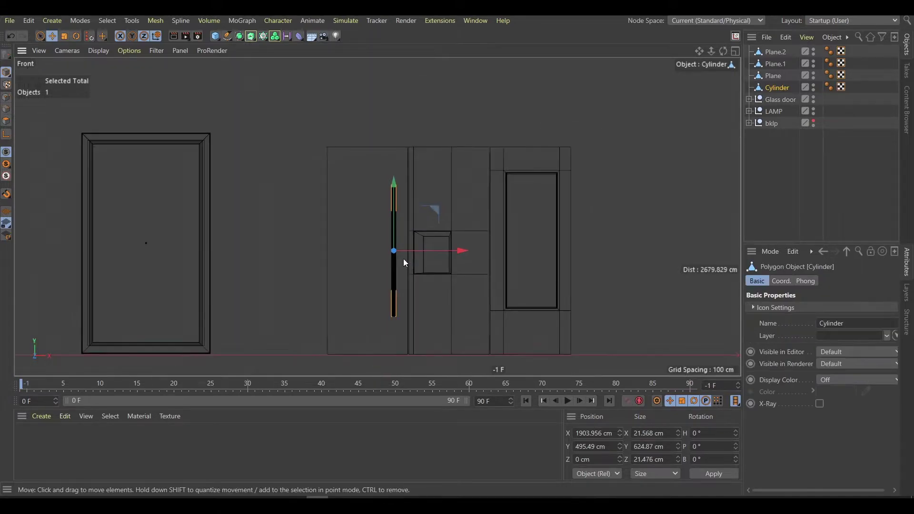
{"action": "left_click_drag", "start_coordinate": [417, 244], "coordinate": [424, 245]}
{"action": "key", "text": "F1"}
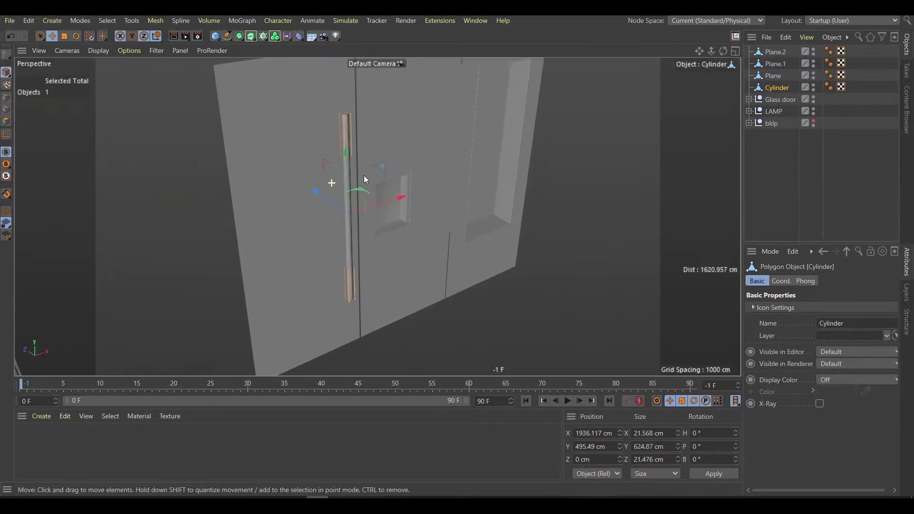
{"action": "mouse_move", "coordinate": [364, 175]}
{"action": "left_mouse_down", "text": "alt"}
{"action": "mouse_move", "coordinate": [315, 179]}
{"action": "mouse_move", "coordinate": [453, 168]}
{"action": "left_mouse_up", "text": "alt"}
{"action": "key", "text": "t"}
{"action": "key", "text": "F4"}
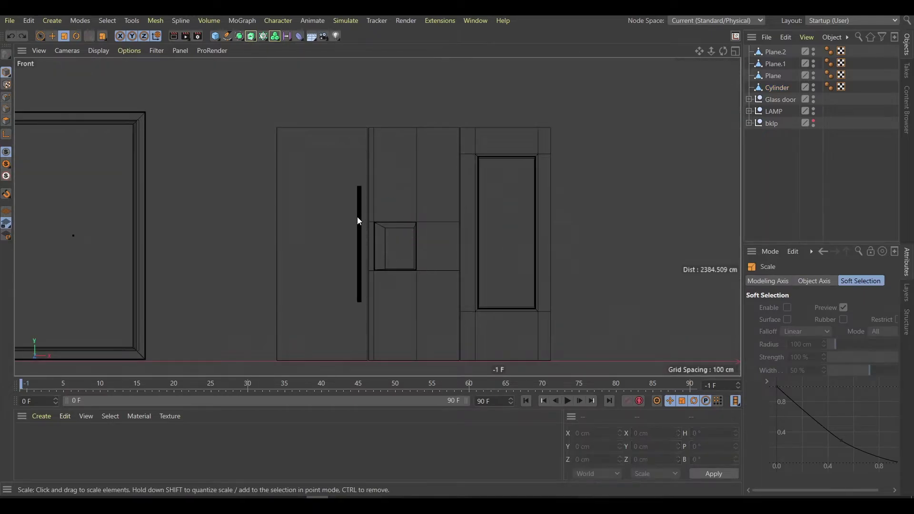
{"action": "left_click", "coordinate": [357, 216]}
{"action": "mouse_move", "coordinate": [359, 178]}
{"action": "left_mouse_down"}
{"action": "mouse_move", "coordinate": [358, 154]}
{"action": "mouse_move", "coordinate": [358, 163]}
{"action": "left_mouse_up"}
Move the cylinder forward so it sits on the door surface
{"action": "key", "text": "e"}
{"action": "scroll", "coordinate": [358, 163], "scroll_direction": "up", "scroll_amount": 3}
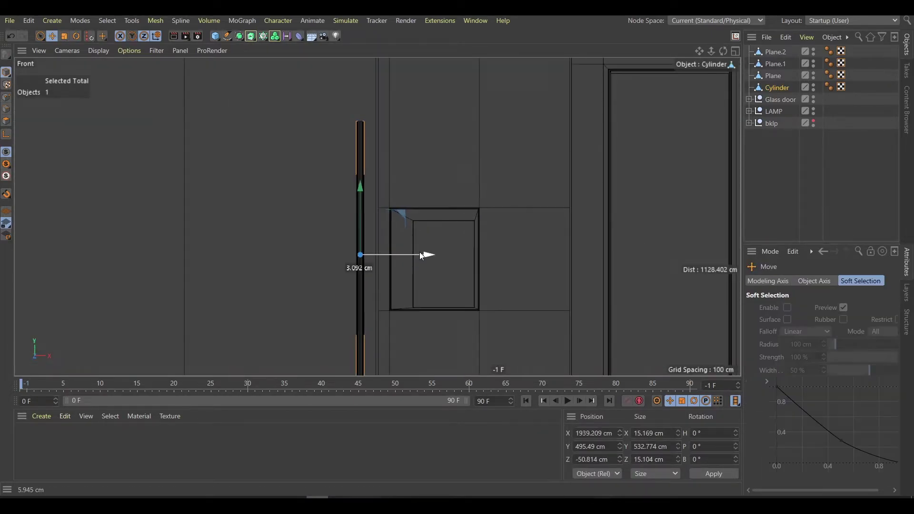
{"action": "key", "text": "F1"}
{"action": "left_click_drag", "start_coordinate": [419, 253], "coordinate": [338, 182], "text": "alt"}
{"action": "left_click_drag", "start_coordinate": [366, 220], "coordinate": [303, 193]}
{"action": "key", "text": "F2"}
Add a cube at the top of the cylinder and shrink it to the cylinder's width
{"action": "scroll", "coordinate": [428, 148], "scroll_direction": "up", "scroll_amount": 3}
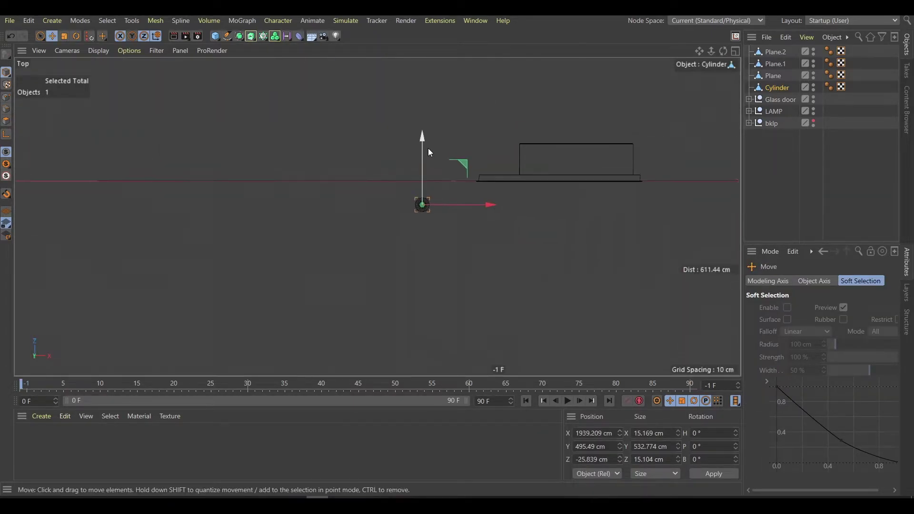
{"action": "key", "text": "F5"}
{"action": "key", "text": "F4"}
{"action": "left_click", "coordinate": [215, 36]}
{"action": "left_click_drag", "start_coordinate": [377, 259], "coordinate": [356, 119]}
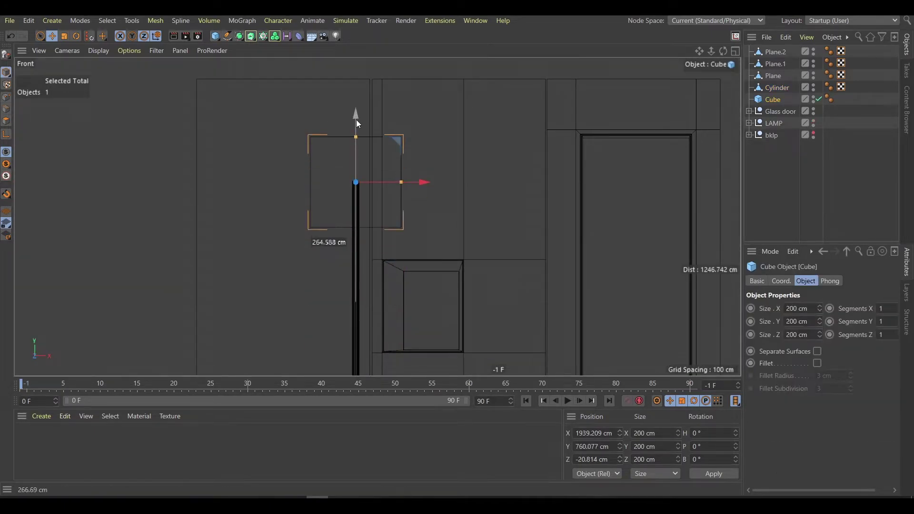
{"action": "key", "text": "t"}
{"action": "scroll", "coordinate": [250, 238], "scroll_direction": "up", "scroll_amount": 3}
{"action": "left_click_drag", "start_coordinate": [395, 215], "coordinate": [369, 216]}
{"action": "key", "text": "e"}
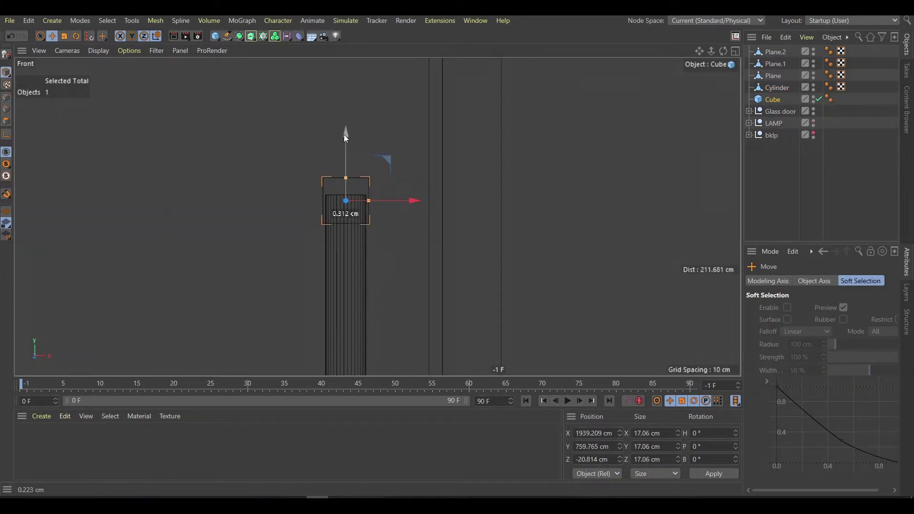
Make the cube editable, raise its top face, and bevel its vertical corner edges
{"action": "key", "text": "F1"}
{"action": "key", "text": "c"}
{"action": "scroll", "coordinate": [332, 143], "scroll_direction": "up", "scroll_amount": 3}
{"action": "mouse_move", "coordinate": [289, 121]}
{"action": "left_mouse_down"}
{"action": "mouse_move", "coordinate": [173, 143]}
{"action": "mouse_move", "coordinate": [2, 124]}
{"action": "left_mouse_up"}
{"action": "left_click", "coordinate": [6, 110]}
{"action": "left_click_drag", "start_coordinate": [338, 188], "coordinate": [384, 207], "text": "alt"}
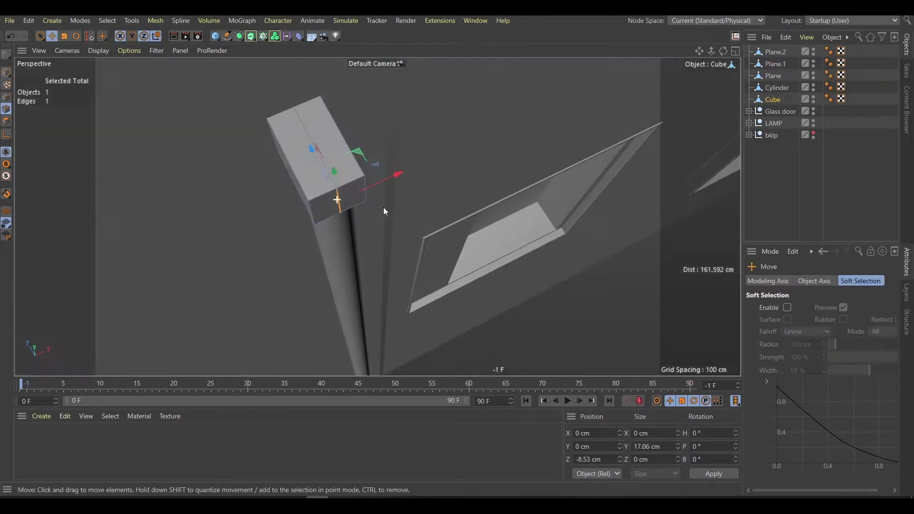
{"action": "left_click", "coordinate": [346, 214]}
{"action": "left_click", "coordinate": [310, 206], "text": "shift"}
{"action": "mouse_move", "coordinate": [314, 205]}
{"action": "left_mouse_down", "text": "alt"}
{"action": "mouse_move", "coordinate": [359, 196]}
{"action": "mouse_move", "coordinate": [335, 232]}
{"action": "mouse_move", "coordinate": [282, 107]}
{"action": "mouse_move", "coordinate": [391, 189]}
{"action": "left_mouse_up", "text": "alt"}
{"action": "key", "text": "m"}
{"action": "key", "text": "s"}
{"action": "key", "text": "e"}
Duplicate the rounded cube down to the bottom of the cylinder
{"action": "left_click_drag", "start_coordinate": [337, 144], "coordinate": [400, 236], "text": "alt"}
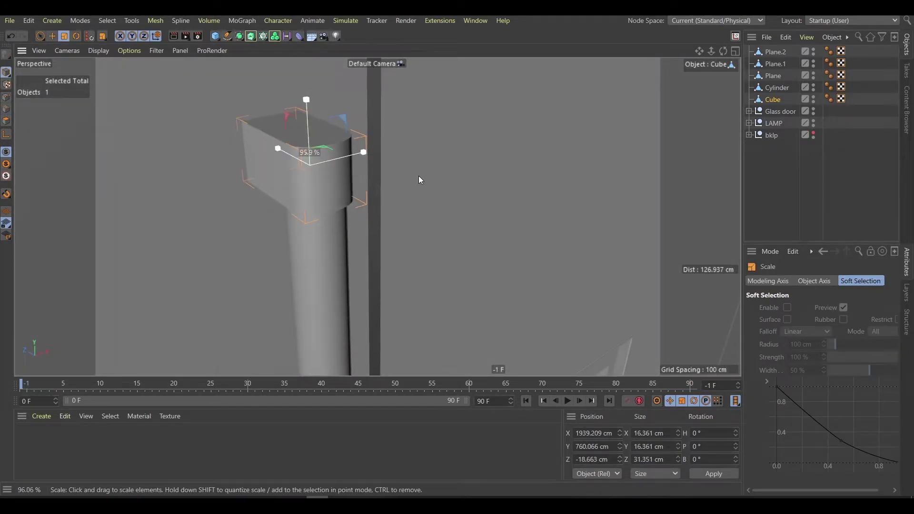
{"action": "left_click", "coordinate": [381, 285], "text": "shift"}
{"action": "left_click_drag", "start_coordinate": [382, 295], "coordinate": [296, 245], "text": "alt"}
{"action": "left_click", "coordinate": [341, 134]}
{"action": "mouse_move", "coordinate": [341, 133]}
{"action": "right_mouse_down", "text": "alt"}
{"action": "mouse_move", "coordinate": [419, 81]}
{"action": "mouse_move", "coordinate": [335, 196]}
{"action": "right_mouse_up", "text": "alt"}
{"action": "left_click_drag", "start_coordinate": [336, 195], "coordinate": [506, 280], "text": "alt"}
{"action": "key", "text": "F4"}
{"action": "left_click_drag", "start_coordinate": [386, 186], "coordinate": [369, 292], "text": "ctrl"}
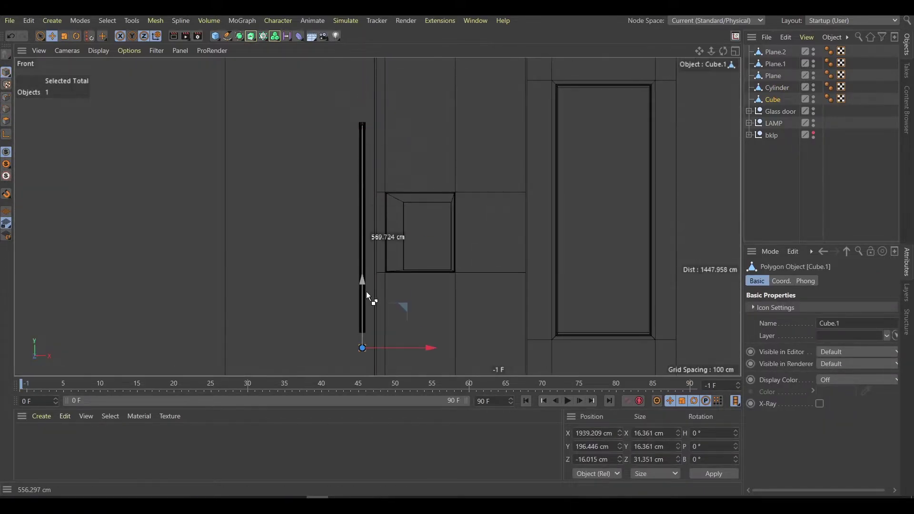
{"action": "scroll", "coordinate": [370, 291], "scroll_direction": "up", "scroll_amount": 3}
{"action": "left_click_drag", "start_coordinate": [384, 240], "coordinate": [386, 252]}
{"action": "scroll", "coordinate": [384, 247], "scroll_direction": "down", "scroll_amount": 5}
Group the cylinder and both cubes with Alt+G and name the group 'holder'
{"action": "key", "text": "alt+g"}
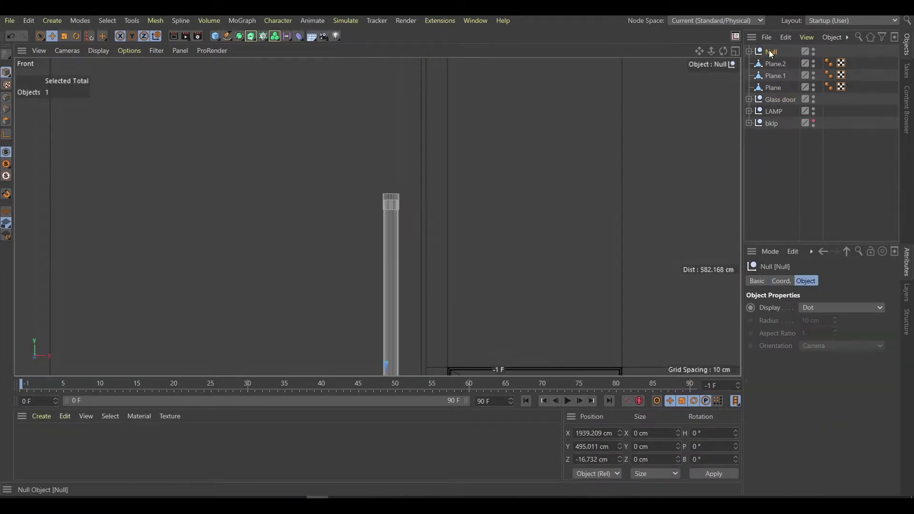
{"action": "double_click", "coordinate": [775, 51]}
{"action": "type", "text": "holder"}
{"action": "key", "text": "Return"}
Duplicate the holder group sideways as holder.1 and add a new 200 cm cube
{"action": "scroll", "coordinate": [467, 169], "scroll_direction": "down", "scroll_amount": 5}
{"action": "left_click_drag", "start_coordinate": [410, 237], "coordinate": [500, 235], "text": "ctrl"}
{"action": "scroll", "coordinate": [417, 238], "scroll_direction": "down", "scroll_amount": 3}
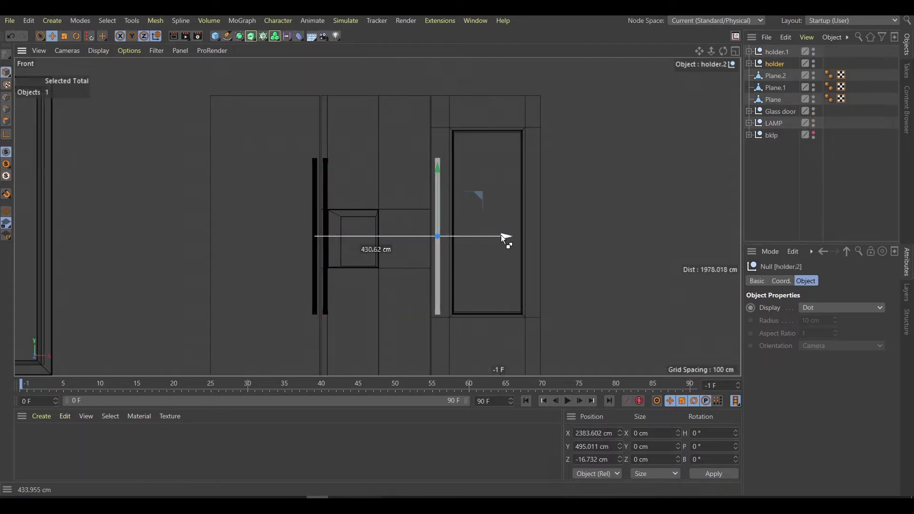
{"action": "left_click", "coordinate": [581, 223]}
{"action": "scroll", "coordinate": [581, 223], "scroll_direction": "down", "scroll_amount": 3}
{"action": "left_click", "coordinate": [481, 228]}
{"action": "scroll", "coordinate": [510, 180], "scroll_direction": "up", "scroll_amount": 5}
Scale the new cube down to fit the door recess, about 56 × 68 cm
{"action": "scroll", "coordinate": [447, 235], "scroll_direction": "up", "scroll_amount": 3}
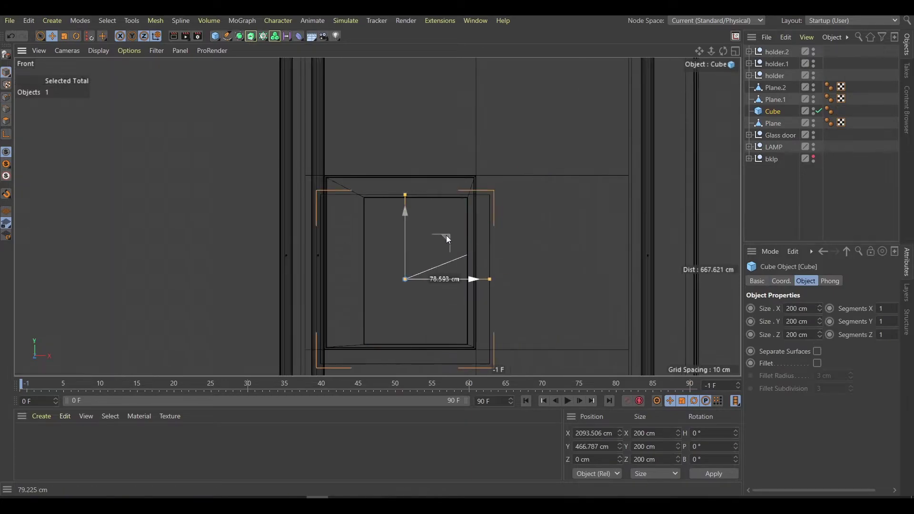
{"action": "key", "text": "t"}
{"action": "mouse_move", "coordinate": [351, 272]}
{"action": "left_mouse_down"}
{"action": "mouse_move", "coordinate": [456, 245]}
{"action": "mouse_move", "coordinate": [464, 290]}
{"action": "mouse_move", "coordinate": [512, 288]}
{"action": "left_mouse_up"}
{"action": "scroll", "coordinate": [465, 289], "scroll_direction": "up", "scroll_amount": 2}
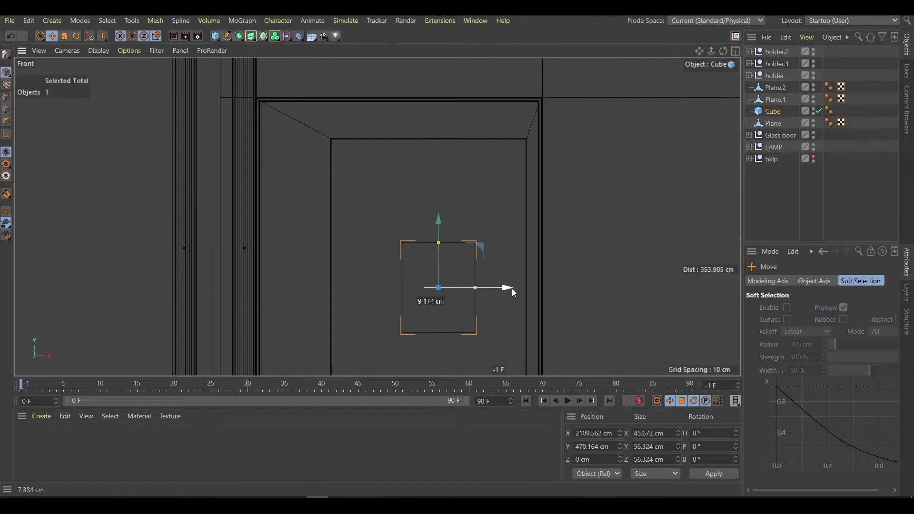
{"action": "scroll", "coordinate": [513, 289], "scroll_direction": "up", "scroll_amount": 2}
{"action": "key", "text": "e"}
Make the cube editable and delete one of its faces
{"action": "key", "text": "c"}
{"action": "key", "text": "F1"}
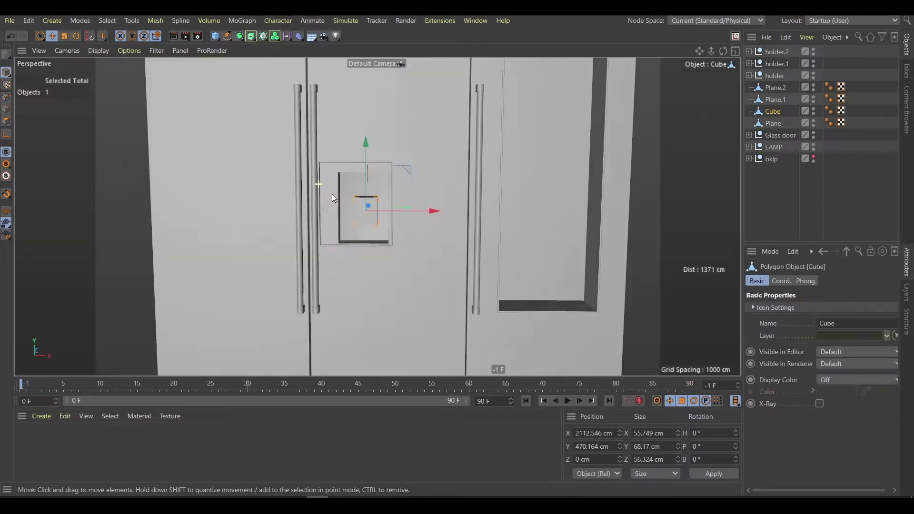
{"action": "mouse_move", "coordinate": [332, 193]}
{"action": "left_mouse_down", "text": "alt"}
{"action": "mouse_move", "coordinate": [364, 176]}
{"action": "mouse_move", "coordinate": [231, 182]}
{"action": "left_mouse_up", "text": "alt"}
{"action": "left_click", "coordinate": [7, 109]}
{"action": "left_click", "coordinate": [384, 213]}
{"action": "key", "text": "Delete"}
{"action": "key", "text": "k"}
{"action": "key", "text": "k"}
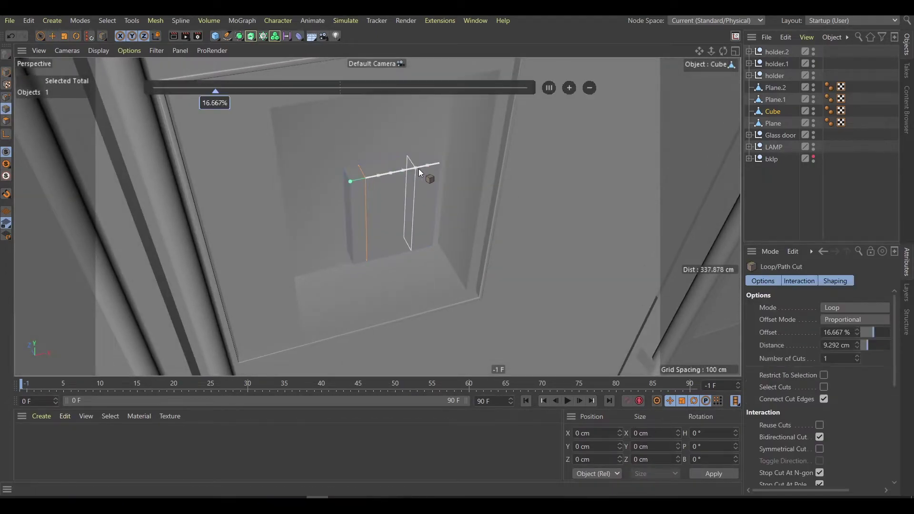
{"action": "key", "text": "e"}
Inset the box's front face to create an inner panel
{"action": "mouse_move", "coordinate": [405, 194]}
{"action": "left_mouse_down", "text": "alt"}
{"action": "mouse_move", "coordinate": [386, 206]}
{"action": "mouse_move", "coordinate": [381, 194]}
{"action": "mouse_move", "coordinate": [365, 213]}
{"action": "mouse_move", "coordinate": [439, 266]}
{"action": "mouse_move", "coordinate": [423, 267]}
{"action": "left_mouse_up", "text": "alt"}
{"action": "left_click", "coordinate": [385, 206]}
{"action": "key", "text": "i"}
{"action": "key", "text": "e"}
{"action": "left_click_drag", "start_coordinate": [362, 257], "coordinate": [350, 272], "text": "alt"}
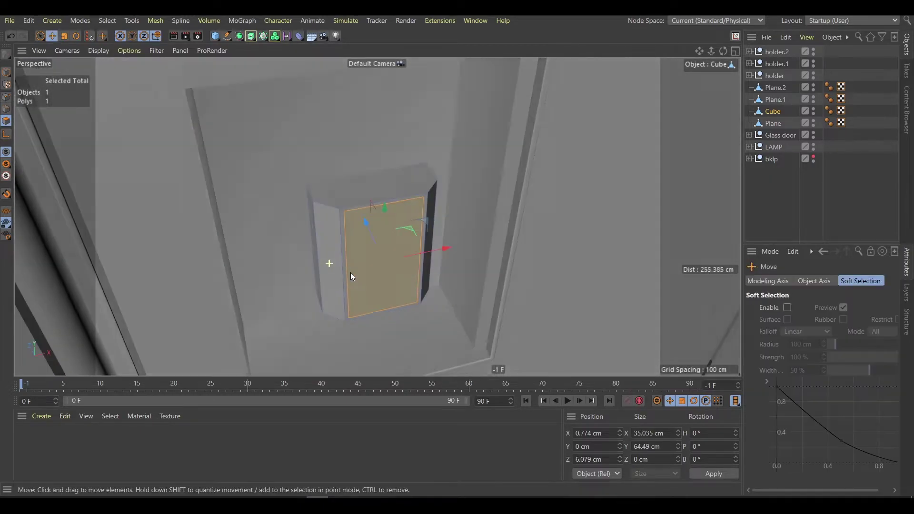
{"action": "scroll", "coordinate": [381, 215], "scroll_direction": "up", "scroll_amount": 3}
{"action": "left_click_drag", "start_coordinate": [424, 236], "coordinate": [376, 210], "text": "alt"}
Extrude the polygon ring around the inset into a raised frame
{"action": "key", "text": "u"}
{"action": "key", "text": "l"}
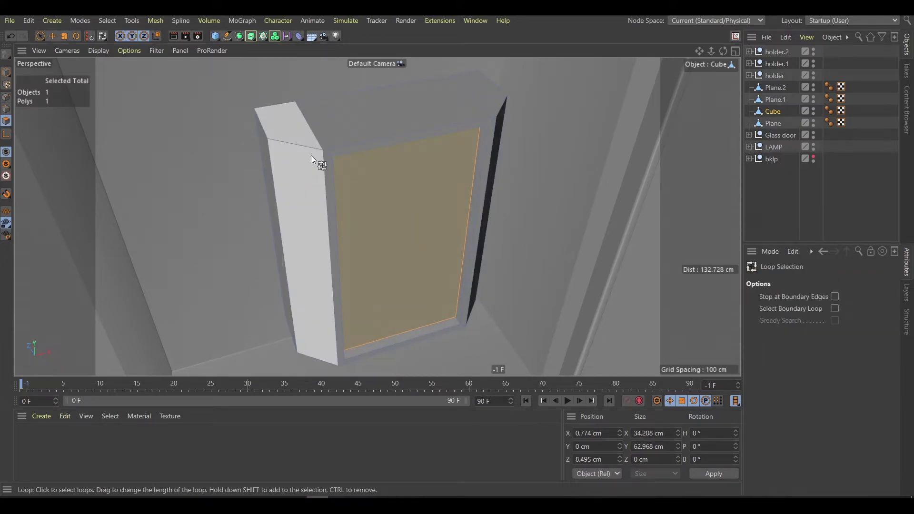
{"action": "left_click", "coordinate": [314, 155]}
{"action": "mouse_move", "coordinate": [314, 156]}
{"action": "left_mouse_down", "text": "alt"}
{"action": "mouse_move", "coordinate": [378, 230]}
{"action": "mouse_move", "coordinate": [377, 212]}
{"action": "left_mouse_up", "text": "alt"}
{"action": "key", "text": "d"}
{"action": "key", "text": "e"}
{"action": "scroll", "coordinate": [324, 165], "scroll_direction": "up", "scroll_amount": 3}
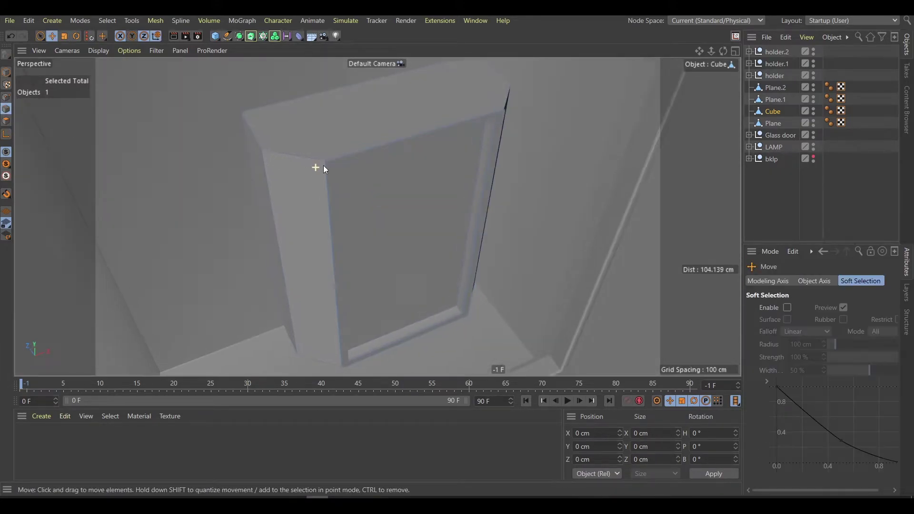
Bevel the frame's outer edge loop
{"action": "key", "text": "u"}
{"action": "key", "text": "l"}
{"action": "scroll", "coordinate": [343, 171], "scroll_direction": "up", "scroll_amount": 2}
{"action": "left_click", "coordinate": [343, 170]}
{"action": "key", "text": "m"}
{"action": "key", "text": "s"}
{"action": "mouse_move", "coordinate": [338, 174]}
{"action": "left_mouse_down", "text": "alt"}
{"action": "mouse_move", "coordinate": [334, 181]}
{"action": "mouse_move", "coordinate": [254, 110]}
{"action": "left_mouse_up", "text": "alt"}
Chamfer the frame's inner edge loop
{"action": "key", "text": "u"}
{"action": "key", "text": "l"}
{"action": "scroll", "coordinate": [399, 202], "scroll_direction": "up", "scroll_amount": 3}
{"action": "left_click", "coordinate": [399, 202]}
{"action": "key", "text": "m"}
{"action": "key", "text": "s"}
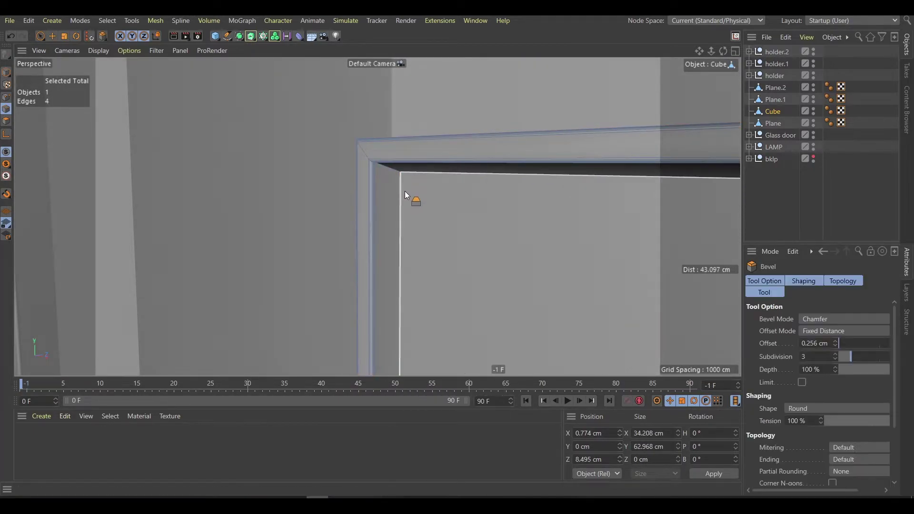
{"action": "left_click_drag", "start_coordinate": [405, 190], "coordinate": [416, 212]}
{"action": "scroll", "coordinate": [405, 209], "scroll_direction": "down", "scroll_amount": 5}
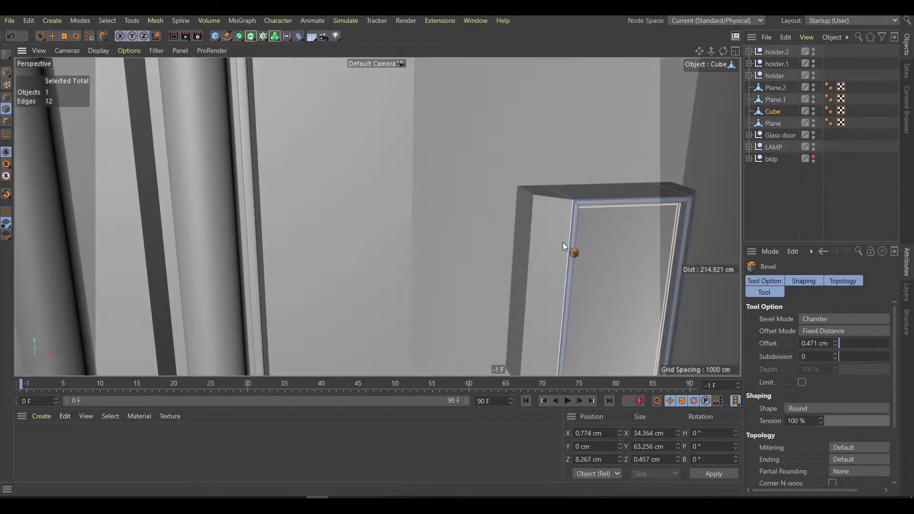
Move the finished bevelled frame into place within the wall recess
{"action": "key", "text": "t"}
{"action": "mouse_move", "coordinate": [563, 242]}
{"action": "left_mouse_down", "text": "alt"}
{"action": "mouse_move", "coordinate": [476, 238]}
{"action": "mouse_move", "coordinate": [376, 186]}
{"action": "mouse_move", "coordinate": [340, 201]}
{"action": "left_mouse_up", "text": "alt"}
{"action": "scroll", "coordinate": [445, 230], "scroll_direction": "up", "scroll_amount": 3}
{"action": "key", "text": "e"}
{"action": "left_click", "coordinate": [155, 21]}
{"action": "middle_click", "coordinate": [341, 200]}
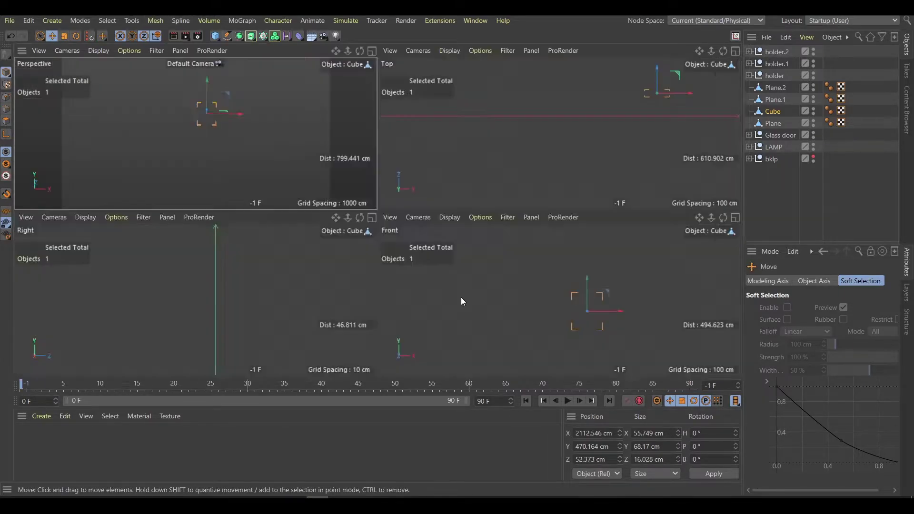
{"action": "middle_click", "coordinate": [460, 297]}
{"action": "key", "text": "t"}
{"action": "scroll", "coordinate": [457, 238], "scroll_direction": "up", "scroll_amount": 3}
Add a horizontal and a vertical loop cut to Plane.1 beside the window
{"action": "left_click", "coordinate": [520, 200]}
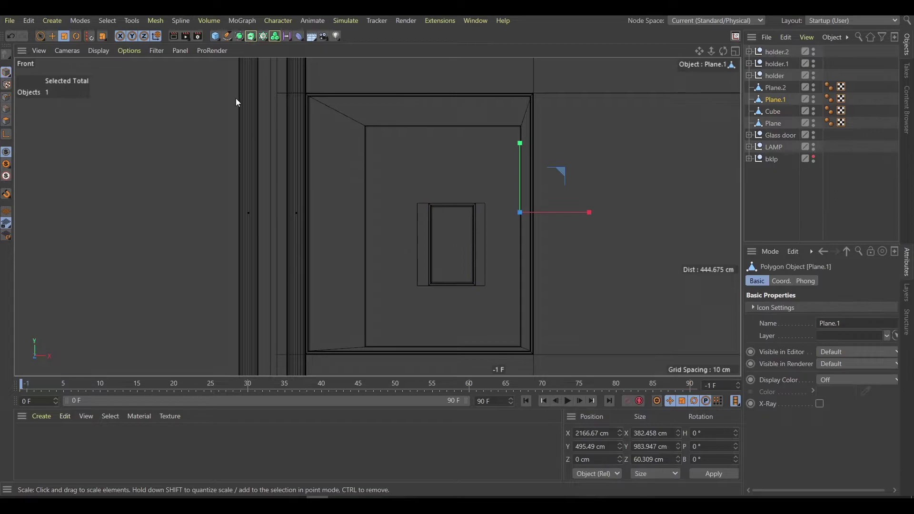
{"action": "key", "text": "k"}
{"action": "key", "text": "l"}
{"action": "left_click", "coordinate": [524, 290]}
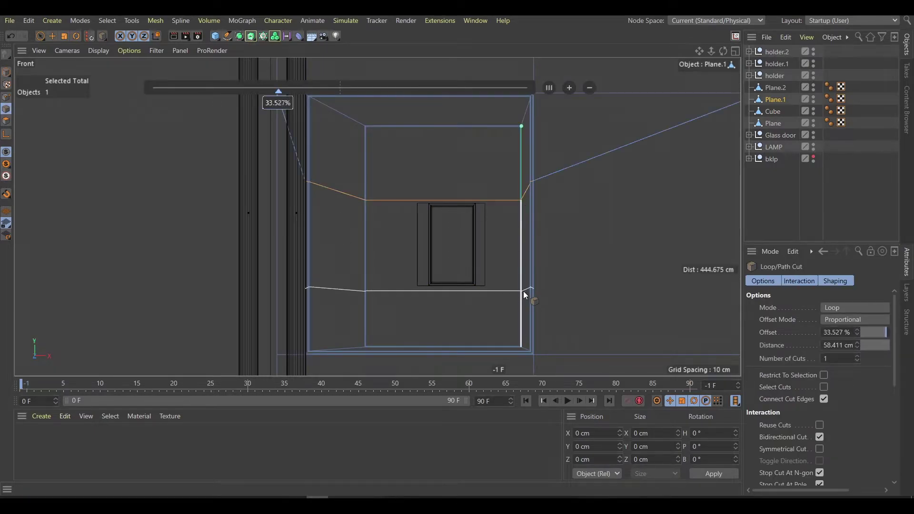
{"action": "left_click", "coordinate": [490, 201]}
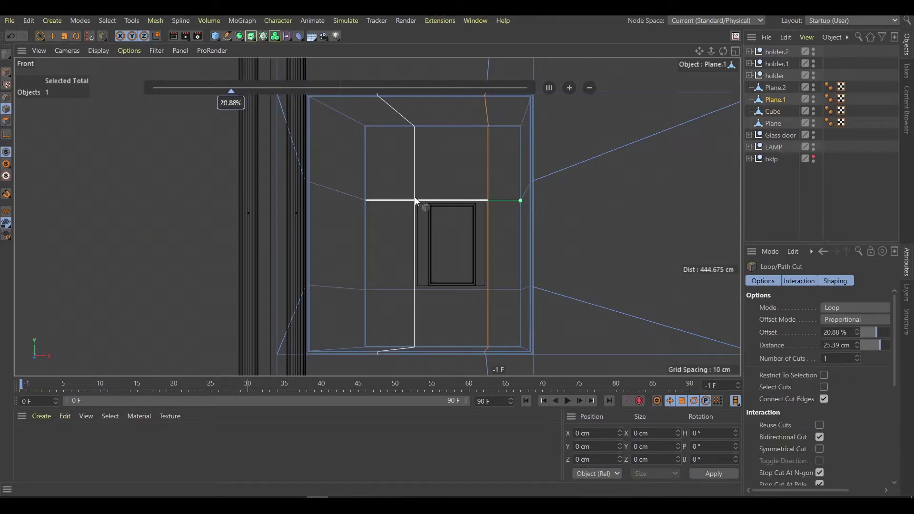
{"action": "scroll", "coordinate": [415, 197], "scroll_direction": "up", "scroll_amount": 5}
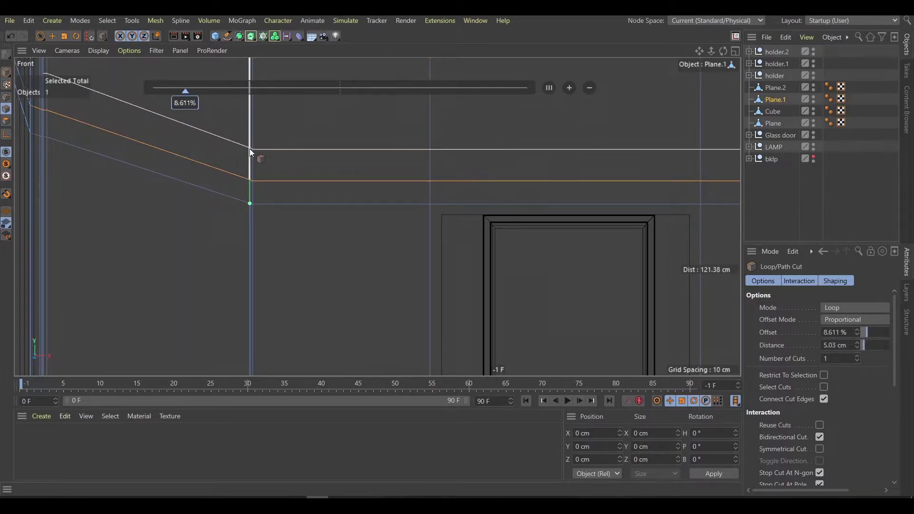
Review the window frame from an angle, then add a new cube, Cube.1
{"action": "key", "text": "e"}
{"action": "key", "text": "F1"}
{"action": "scroll", "coordinate": [286, 178], "scroll_direction": "up", "scroll_amount": 5}
{"action": "left_click_drag", "start_coordinate": [353, 147], "coordinate": [370, 158], "text": "alt"}
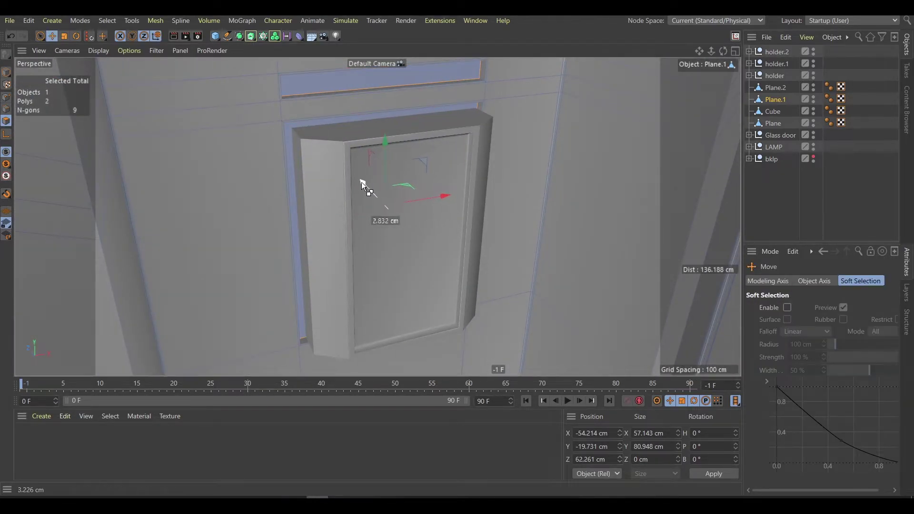
{"action": "left_click", "coordinate": [339, 172]}
{"action": "left_click_drag", "start_coordinate": [338, 172], "coordinate": [393, 237], "text": "alt"}
{"action": "key", "text": "F4"}
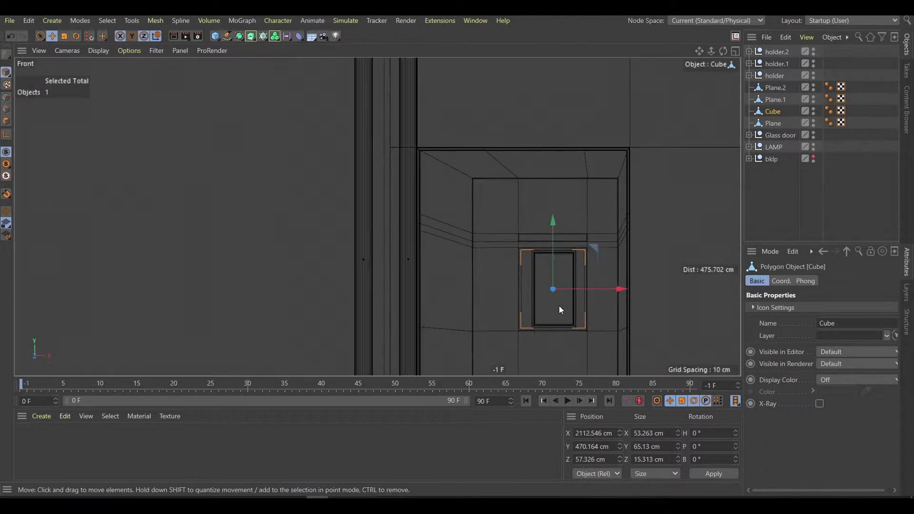
{"action": "left_click", "coordinate": [215, 36]}
Scale Cube.1 into a bar about 16 cm tall and 114 cm wide, set back in depth
{"action": "key", "text": "t"}
{"action": "left_click_drag", "start_coordinate": [521, 267], "coordinate": [481, 305]}
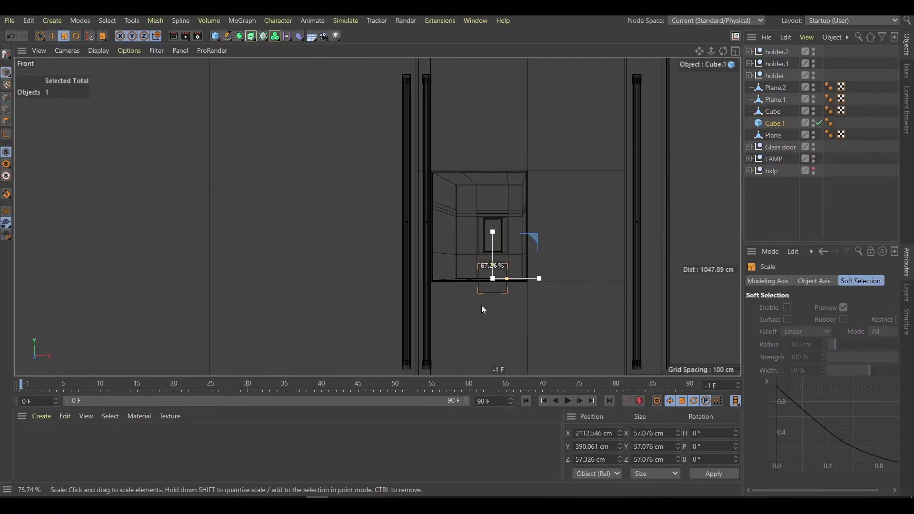
{"action": "scroll", "coordinate": [492, 227], "scroll_direction": "up", "scroll_amount": 3}
{"action": "left_click_drag", "start_coordinate": [613, 235], "coordinate": [493, 214]}
{"action": "mouse_move", "coordinate": [552, 265]}
{"action": "left_mouse_down"}
{"action": "mouse_move", "coordinate": [578, 270]}
{"action": "mouse_move", "coordinate": [536, 273]}
{"action": "left_mouse_up"}
{"action": "key", "text": "e"}
{"action": "key", "text": "F1"}
{"action": "mouse_move", "coordinate": [368, 225]}
{"action": "left_mouse_down"}
{"action": "mouse_move", "coordinate": [470, 306]}
{"action": "mouse_move", "coordinate": [399, 321]}
{"action": "mouse_move", "coordinate": [493, 300]}
{"action": "left_mouse_up"}
Adjust the bar's width to about 116 cm from the front and top views
{"action": "key", "text": "t"}
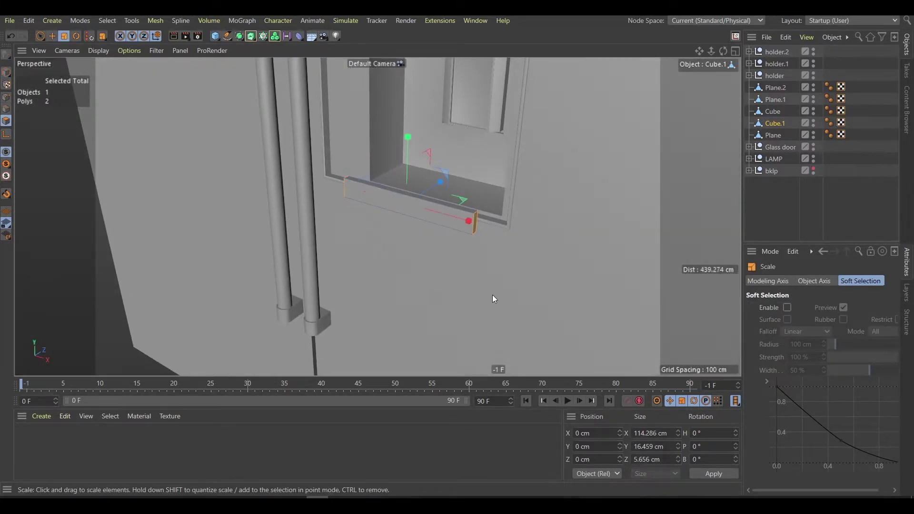
{"action": "key", "text": "F4"}
{"action": "mouse_move", "coordinate": [578, 293]}
{"action": "left_mouse_down"}
{"action": "mouse_move", "coordinate": [570, 294]}
{"action": "mouse_move", "coordinate": [580, 293]}
{"action": "left_mouse_up"}
{"action": "key", "text": "F2"}
{"action": "middle_click_drag", "start_coordinate": [598, 201], "coordinate": [369, 251], "text": "alt"}
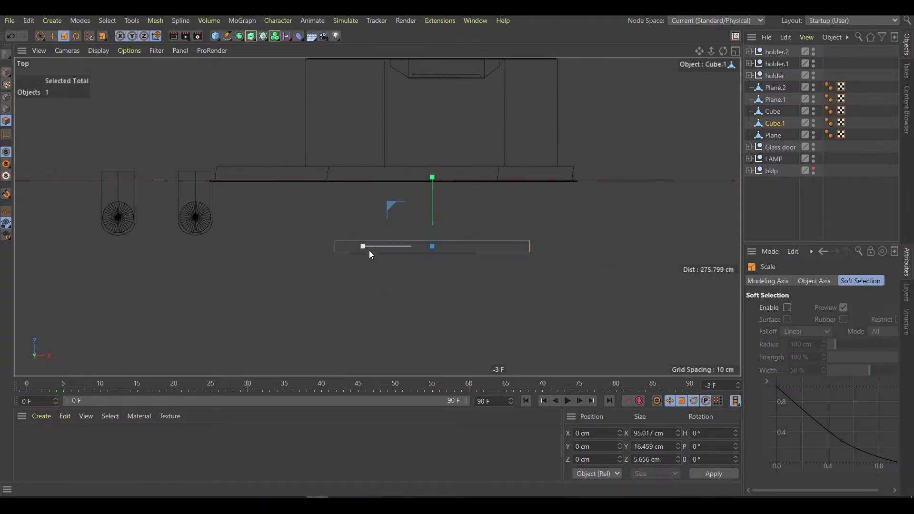
Pull the ledge's end faces into angles and move the ledge into the recess
{"action": "key", "text": "d"}
{"action": "key", "text": "e"}
{"action": "left_click_drag", "start_coordinate": [433, 182], "coordinate": [431, 163]}
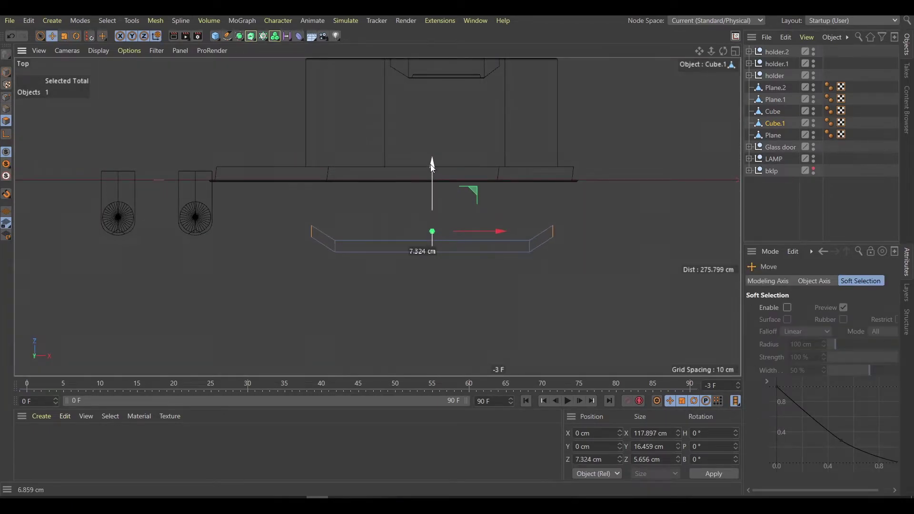
{"action": "key", "text": "F1"}
{"action": "left_click_drag", "start_coordinate": [367, 208], "coordinate": [458, 167]}
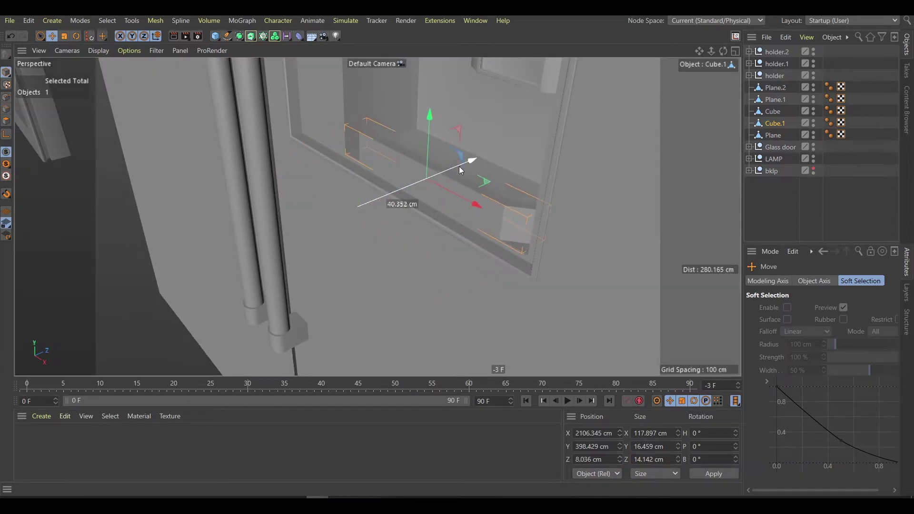
Slightly bevel the ledge's outline edges, giving a 117.9 × 16.5 × 14.1 cm ledge
{"action": "key", "text": "F3"}
{"action": "key", "text": "F1"}
{"action": "scroll", "coordinate": [324, 218], "scroll_direction": "up", "scroll_amount": 3}
{"action": "key", "text": "m"}
{"action": "key", "text": "s"}
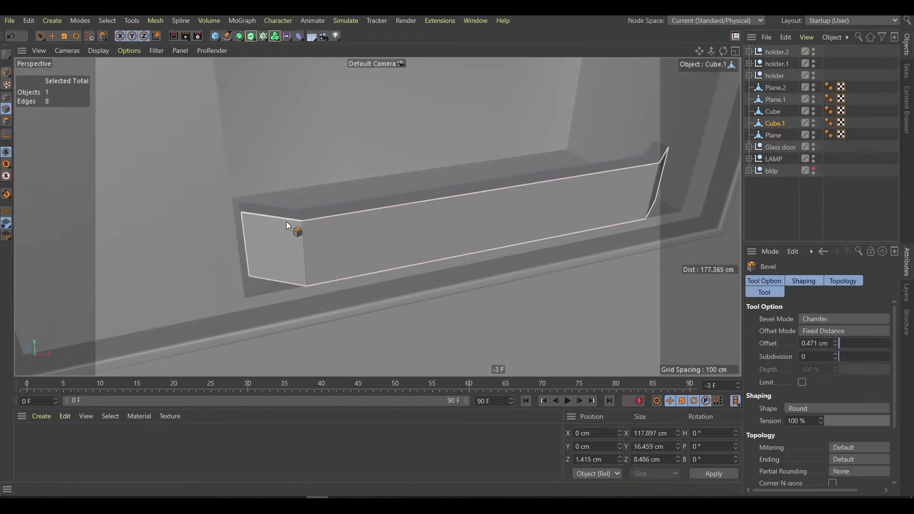
{"action": "scroll", "coordinate": [287, 221], "scroll_direction": "up", "scroll_amount": 3}
{"action": "left_click_drag", "start_coordinate": [287, 221], "coordinate": [301, 224]}
{"action": "scroll", "coordinate": [300, 224], "scroll_direction": "down", "scroll_amount": 5}
{"action": "key", "text": "e"}
{"action": "scroll", "coordinate": [259, 202], "scroll_direction": "down", "scroll_amount": 5}
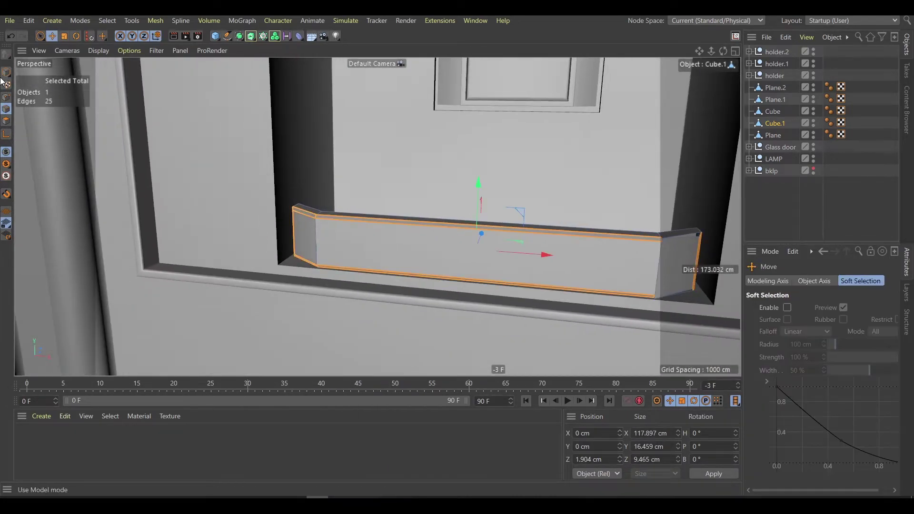
{"action": "scroll", "coordinate": [259, 202], "scroll_direction": "down", "scroll_amount": 5}
{"action": "key", "text": "F5"}
{"action": "key", "text": "F4"}
Add a cylinder raised high in the niche with Height Segments set to 1
{"action": "left_click", "coordinate": [215, 36]}
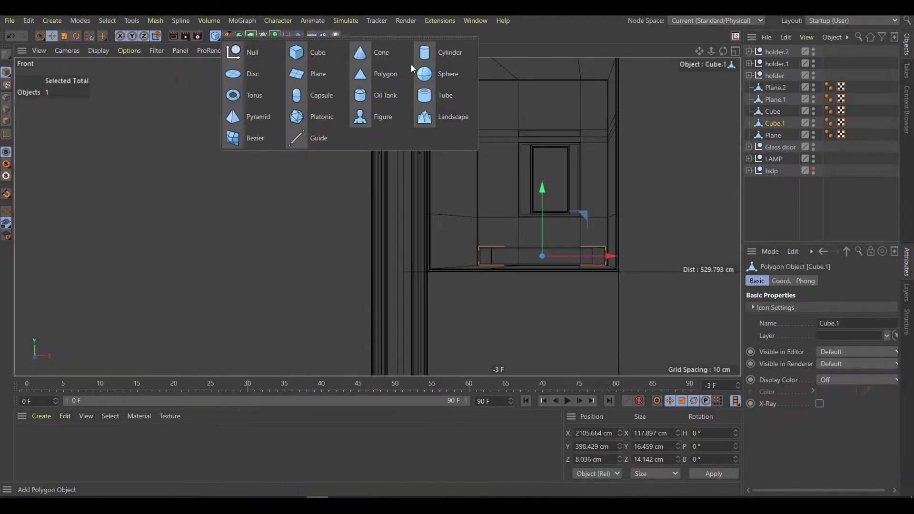
{"action": "left_click", "coordinate": [447, 51]}
{"action": "mouse_move", "coordinate": [499, 250]}
{"action": "left_mouse_down"}
{"action": "mouse_move", "coordinate": [489, 107]}
{"action": "mouse_move", "coordinate": [479, 222]}
{"action": "left_mouse_up"}
{"action": "scroll", "coordinate": [479, 222], "scroll_direction": "up", "scroll_amount": 3}
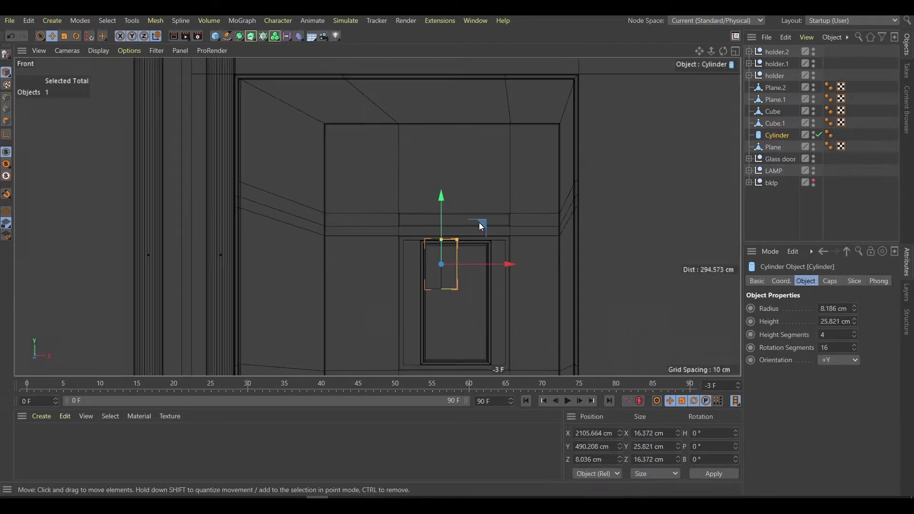
{"action": "scroll", "coordinate": [478, 111], "scroll_direction": "up", "scroll_amount": 3}
{"action": "scroll", "coordinate": [469, 116], "scroll_direction": "up", "scroll_amount": 2}
{"action": "left_click", "coordinate": [833, 334]}
{"action": "type", "text": "1"}
{"action": "key", "text": "Tab"}
{"action": "type", "text": "4"}
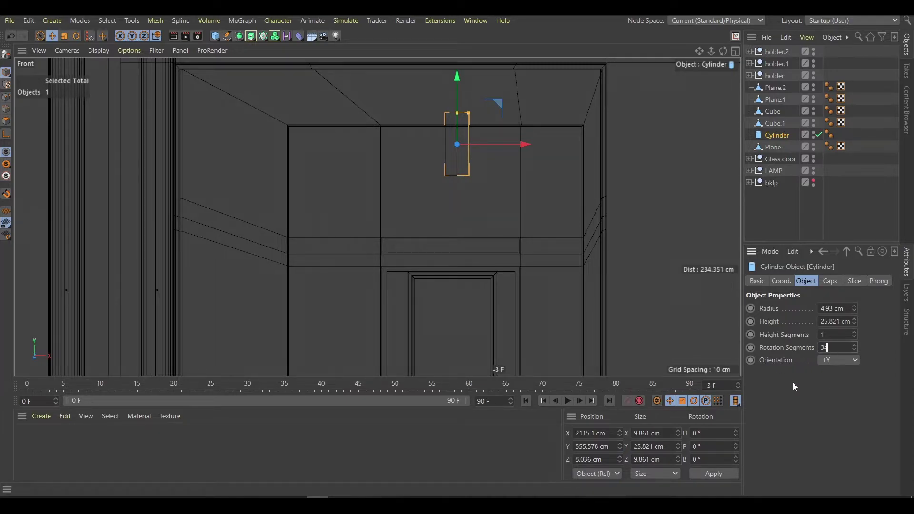
{"action": "type", "text": "34ct"}
{"action": "scroll", "coordinate": [466, 211], "scroll_direction": "up", "scroll_amount": 3}
Bevel the cylinder's bottom cap with subdivisions into a rounded end
{"action": "key", "text": "e"}
{"action": "key", "text": "F1"}
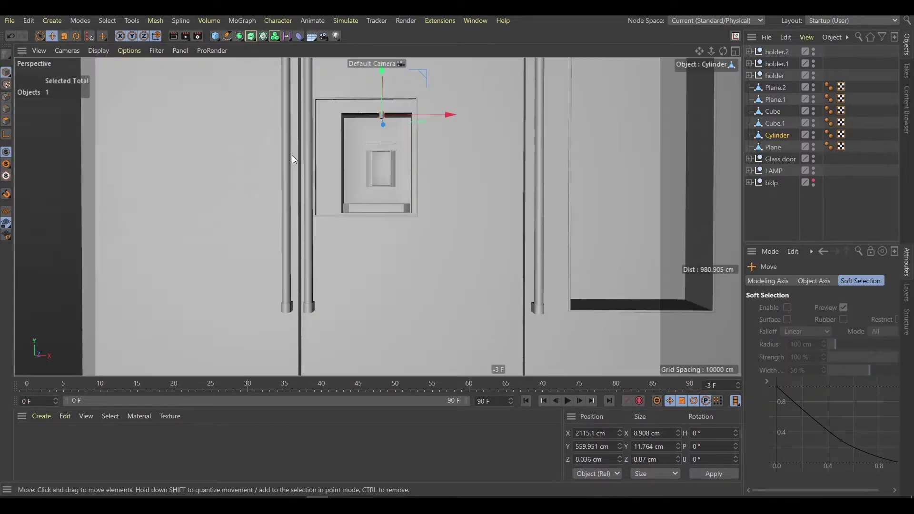
{"action": "key", "text": "o"}
{"action": "middle_click", "coordinate": [422, 232]}
{"action": "middle_click", "coordinate": [589, 279]}
{"action": "key", "text": "m"}
{"action": "key", "text": "s"}
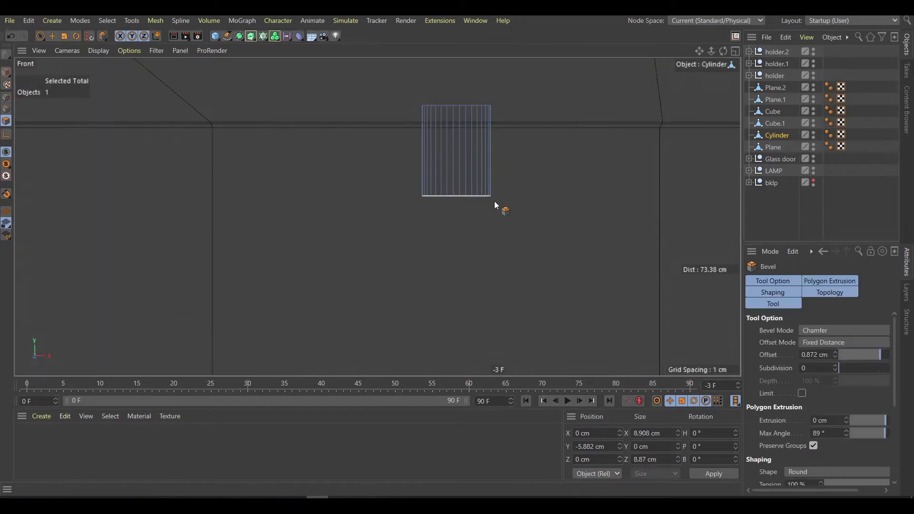
{"action": "mouse_move", "coordinate": [495, 201]}
{"action": "left_mouse_down"}
{"action": "mouse_move", "coordinate": [534, 201]}
{"action": "mouse_move", "coordinate": [408, 216]}
{"action": "left_mouse_up"}
{"action": "left_click", "coordinate": [835, 366]}
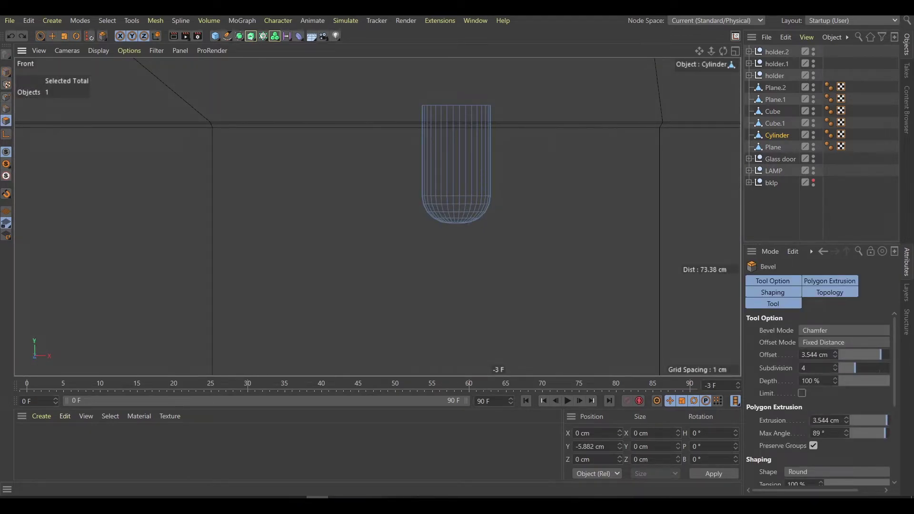
{"action": "key", "text": "e"}
{"action": "key", "text": "Return"}
Select the edge loop at the cylinder's rounded tip
{"action": "middle_click", "coordinate": [455, 127]}
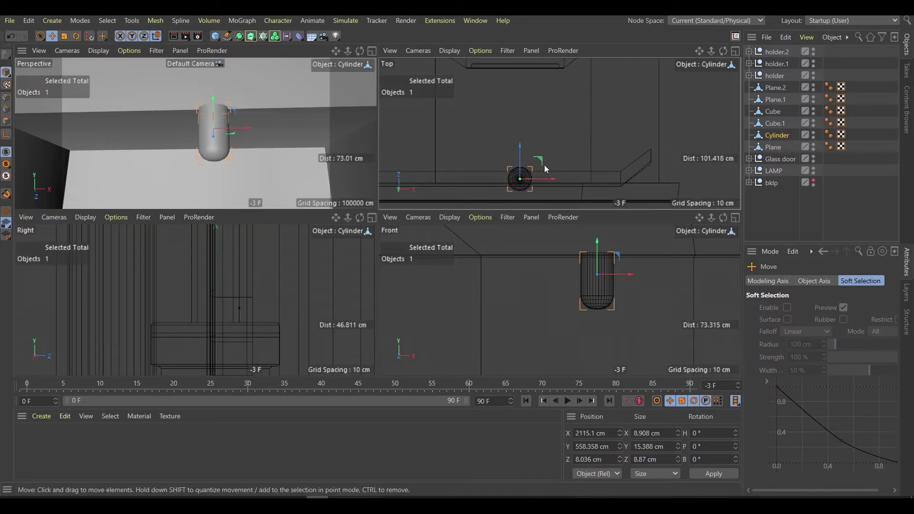
{"action": "key", "text": "F1"}
{"action": "key", "text": "Return"}
{"action": "scroll", "coordinate": [349, 228], "scroll_direction": "up", "scroll_amount": 5}
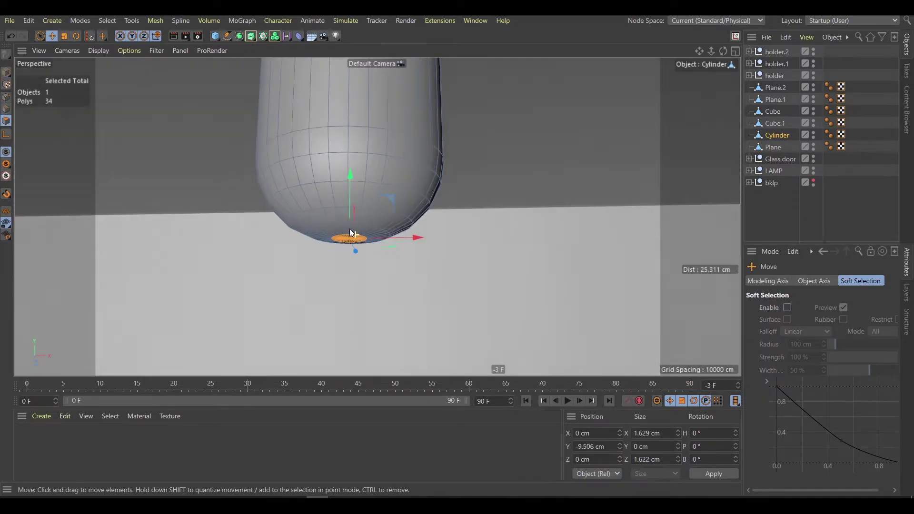
{"action": "scroll", "coordinate": [410, 205], "scroll_direction": "up", "scroll_amount": 4}
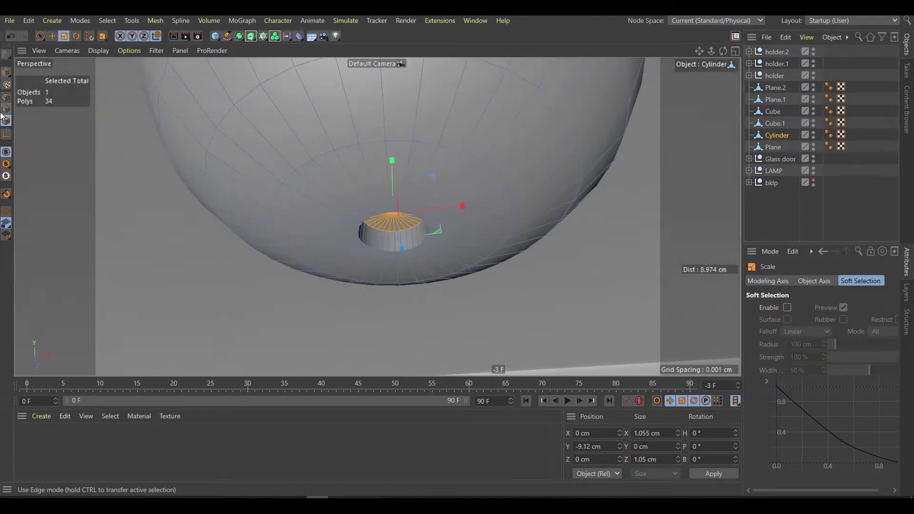
{"action": "key", "text": "u"}
{"action": "key", "text": "l"}
{"action": "left_click", "coordinate": [360, 235]}
Bevel the cylinder's tip loop, then flatten a new cube to about 15.6 cm tall
{"action": "key", "text": "m"}
{"action": "key", "text": "s"}
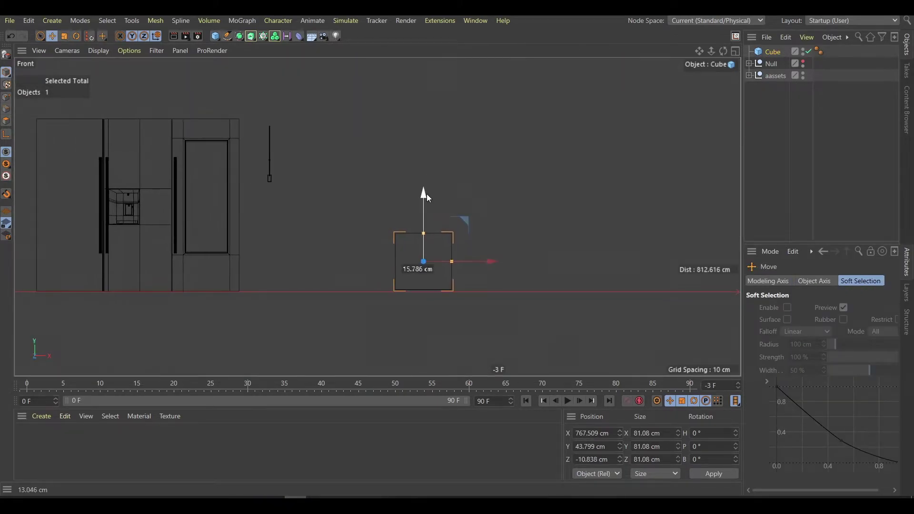
{"action": "left_click_drag", "start_coordinate": [423, 232], "coordinate": [422, 255]}
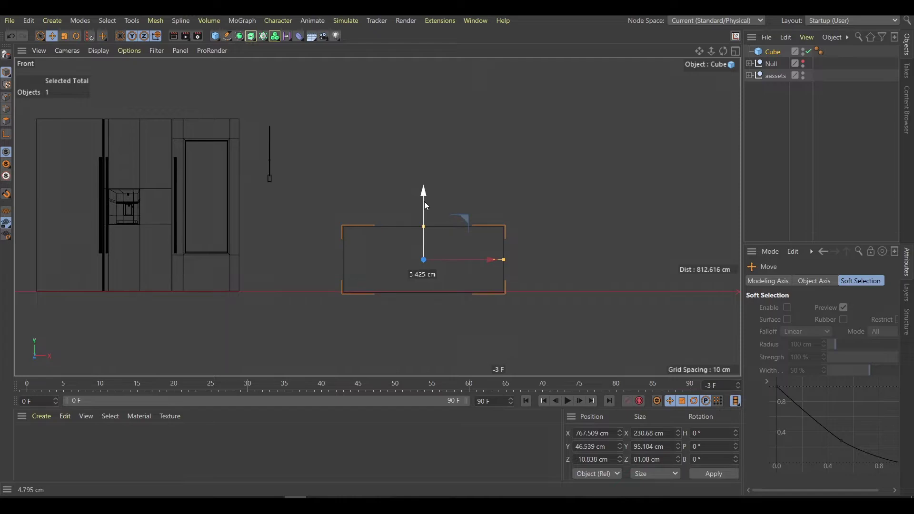
{"action": "scroll", "coordinate": [430, 246], "scroll_direction": "up", "scroll_amount": 2}
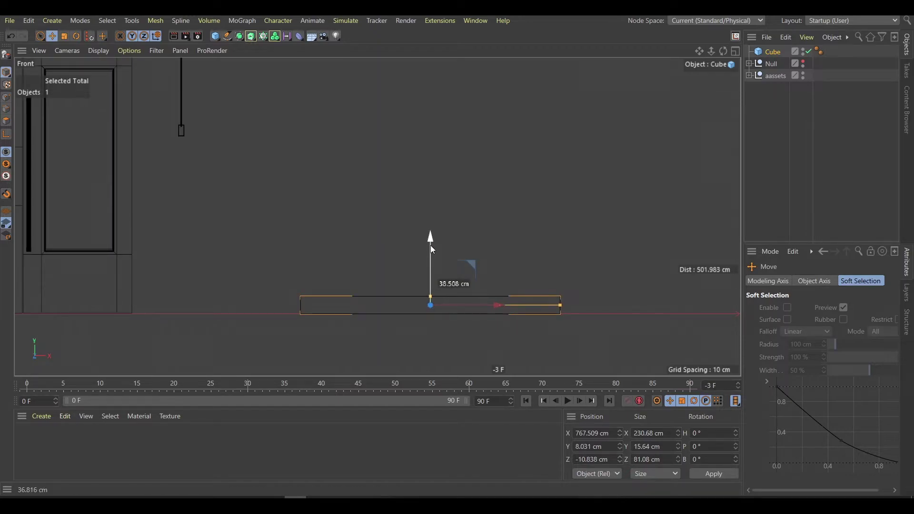
Convert the 230.68 × 15.64 cm slab into an editable mesh
{"action": "key", "text": "c"}
{"action": "middle_click", "coordinate": [193, 160]}
{"action": "left_click_drag", "start_coordinate": [333, 238], "coordinate": [387, 279], "text": "alt"}
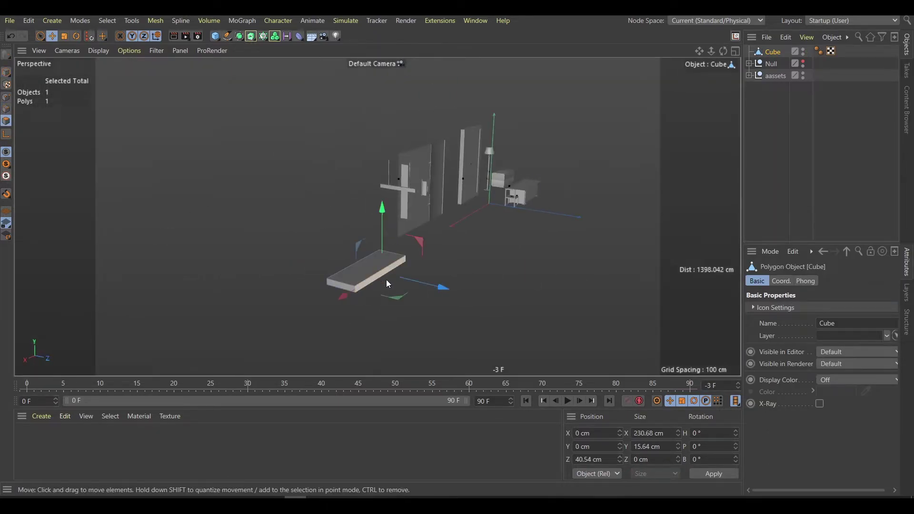
{"action": "key", "text": "F4"}
{"action": "scroll", "coordinate": [553, 305], "scroll_direction": "up", "scroll_amount": 2}
Loop-cut the slab vertically and raise its left top edge about 16.5 cm
{"action": "key", "text": "k"}
{"action": "key", "text": "l"}
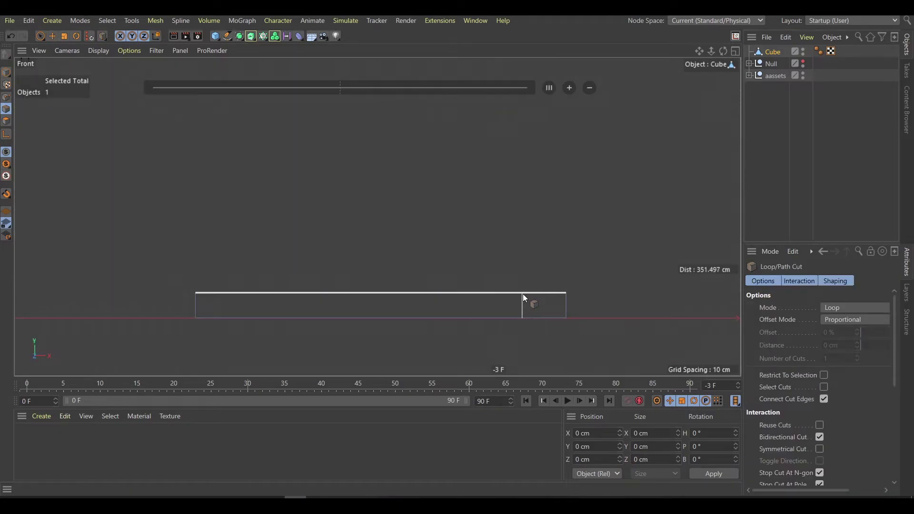
{"action": "left_click", "coordinate": [523, 293]}
{"action": "key", "text": "e"}
{"action": "middle_click", "coordinate": [499, 291]}
{"action": "mouse_move", "coordinate": [357, 227]}
{"action": "left_mouse_down"}
{"action": "mouse_move", "coordinate": [353, 199]}
{"action": "mouse_move", "coordinate": [304, 150]}
{"action": "left_mouse_up"}
Add second and third vertical loop cuts, selecting the top edge left of the new cut
{"action": "key", "text": "k"}
{"action": "key", "text": "l"}
{"action": "left_click", "coordinate": [471, 268]}
{"action": "key", "text": "e"}
{"action": "middle_click", "coordinate": [532, 288]}
{"action": "left_click", "coordinate": [179, 153]}
{"action": "key", "text": "F4"}
{"action": "key", "text": "k"}
{"action": "key", "text": "l"}
{"action": "left_click", "coordinate": [424, 241]}
{"action": "key", "text": "e"}
{"action": "middle_click", "coordinate": [424, 242]}
{"action": "key", "text": "F4"}
Add a fourth vertical loop cut and raise the top step edge about 17 cm
{"action": "key", "text": "k"}
{"action": "key", "text": "l"}
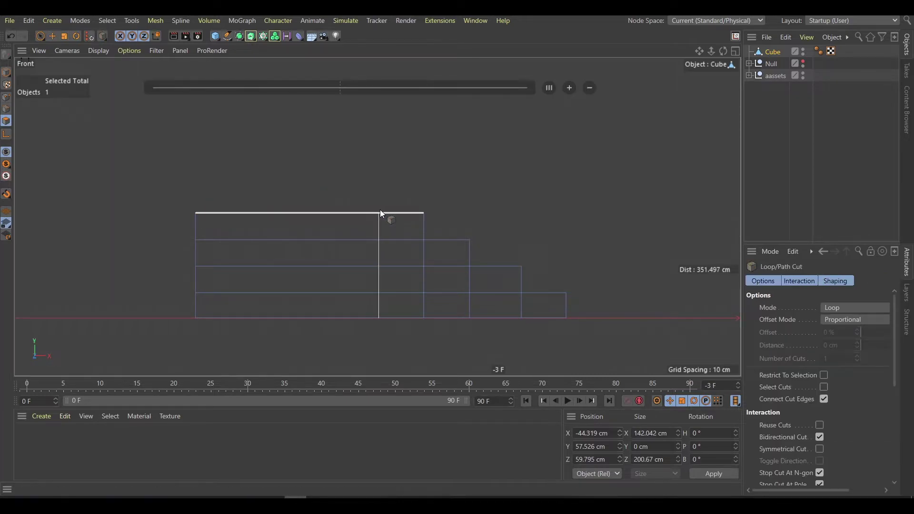
{"action": "left_click", "coordinate": [380, 213]}
{"action": "key", "text": "e"}
{"action": "middle_click", "coordinate": [380, 213]}
{"action": "middle_click", "coordinate": [503, 276]}
{"action": "left_click_drag", "start_coordinate": [286, 213], "coordinate": [285, 120]}
Paint-select the side faces on both sides of the stair block
{"action": "key", "text": "F1"}
{"action": "key", "text": "9"}
{"action": "left_click", "coordinate": [279, 226]}
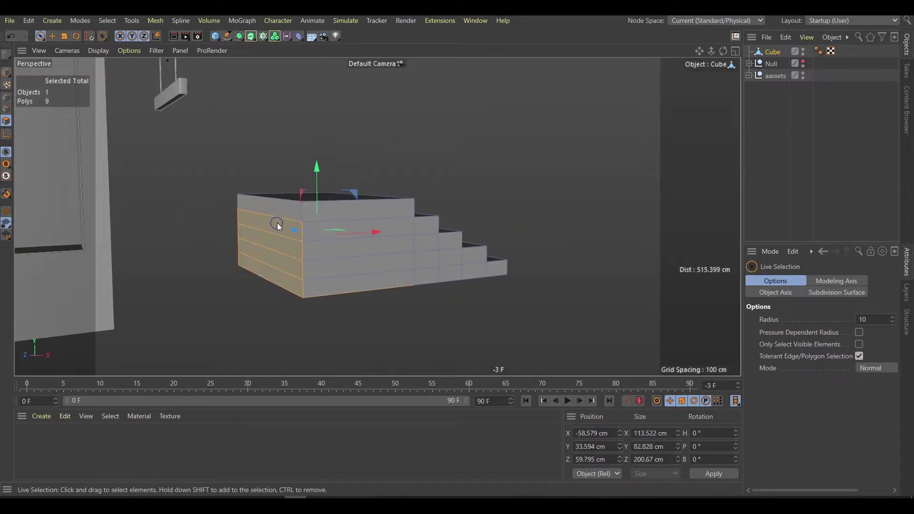
{"action": "mouse_move", "coordinate": [279, 226]}
{"action": "left_mouse_down", "text": "alt"}
{"action": "mouse_move", "coordinate": [219, 249]}
{"action": "mouse_move", "coordinate": [355, 251]}
{"action": "mouse_move", "coordinate": [351, 242]}
{"action": "mouse_move", "coordinate": [278, 237]}
{"action": "mouse_move", "coordinate": [425, 265]}
{"action": "left_mouse_up", "text": "alt"}
{"action": "left_click", "coordinate": [334, 254]}
{"action": "key", "text": "e"}
Place another loop cut near the stair block's edge in the top view
{"action": "key", "text": "k"}
{"action": "key", "text": "l"}
{"action": "key", "text": "F5"}
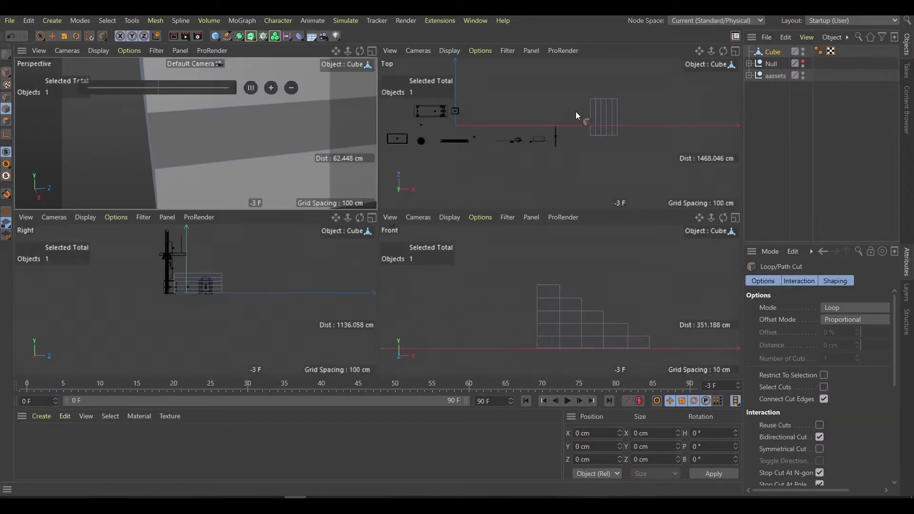
{"action": "middle_click", "coordinate": [576, 115]}
{"action": "scroll", "coordinate": [507, 183], "scroll_direction": "up", "scroll_amount": 10}
{"action": "left_click", "coordinate": [519, 170]}
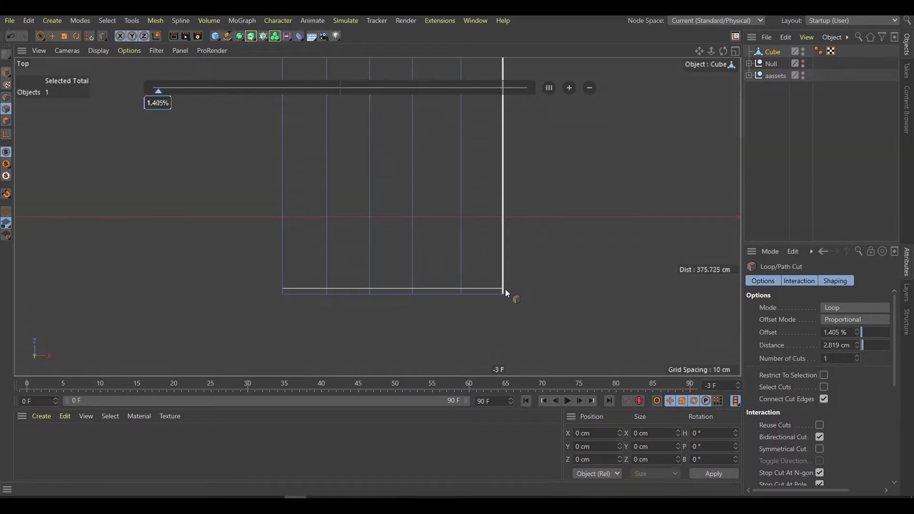
Select the thin top strips along every step edge of the staircase
{"action": "key", "text": "F1"}
{"action": "key", "text": "e"}
{"action": "left_click", "coordinate": [429, 153]}
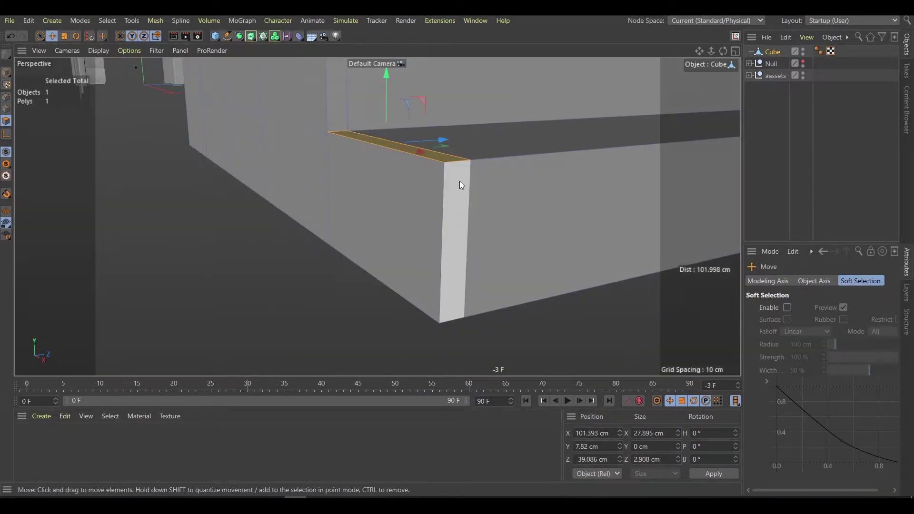
{"action": "scroll", "coordinate": [459, 181], "scroll_direction": "down", "scroll_amount": 5}
{"action": "left_click", "coordinate": [407, 289], "text": "shift"}
{"action": "scroll", "coordinate": [330, 164], "scroll_direction": "up", "scroll_amount": 3}
{"action": "scroll", "coordinate": [344, 213], "scroll_direction": "up", "scroll_amount": 3}
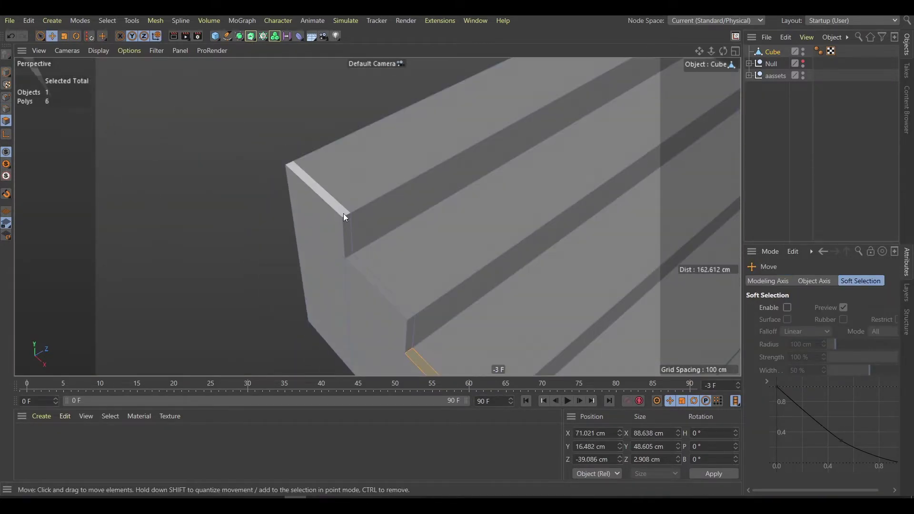
{"action": "left_click", "coordinate": [344, 213], "text": "shift"}
{"action": "scroll", "coordinate": [414, 325], "scroll_direction": "up", "scroll_amount": 3}
{"action": "left_click", "coordinate": [389, 190], "text": "shift"}
{"action": "scroll", "coordinate": [450, 275], "scroll_direction": "up", "scroll_amount": 3}
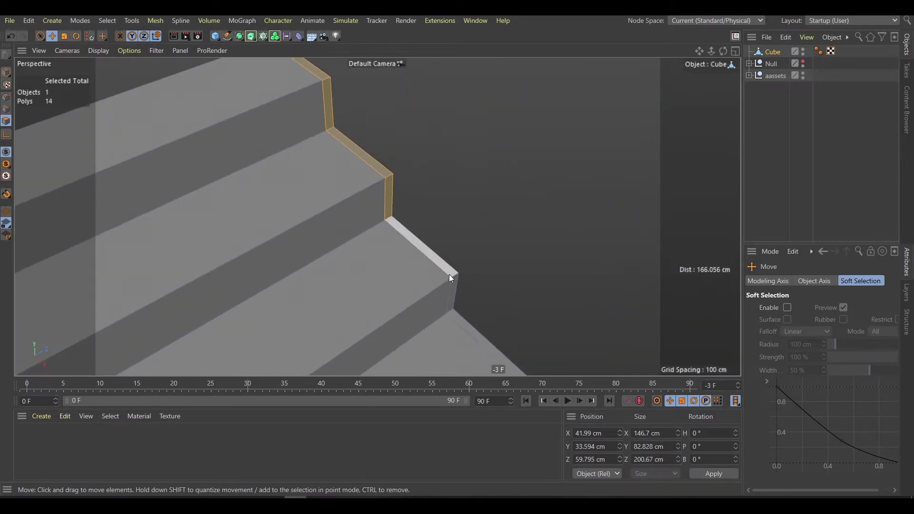
{"action": "left_click", "coordinate": [449, 274], "text": "shift"}
Extrude the step-edge faces outward about 2.24 cm
{"action": "scroll", "coordinate": [450, 274], "scroll_direction": "down", "scroll_amount": 3}
{"action": "scroll", "coordinate": [375, 236], "scroll_direction": "down", "scroll_amount": 3}
{"action": "key", "text": "d"}
{"action": "scroll", "coordinate": [491, 270], "scroll_direction": "down", "scroll_amount": 3}
{"action": "left_click_drag", "start_coordinate": [435, 220], "coordinate": [479, 229]}
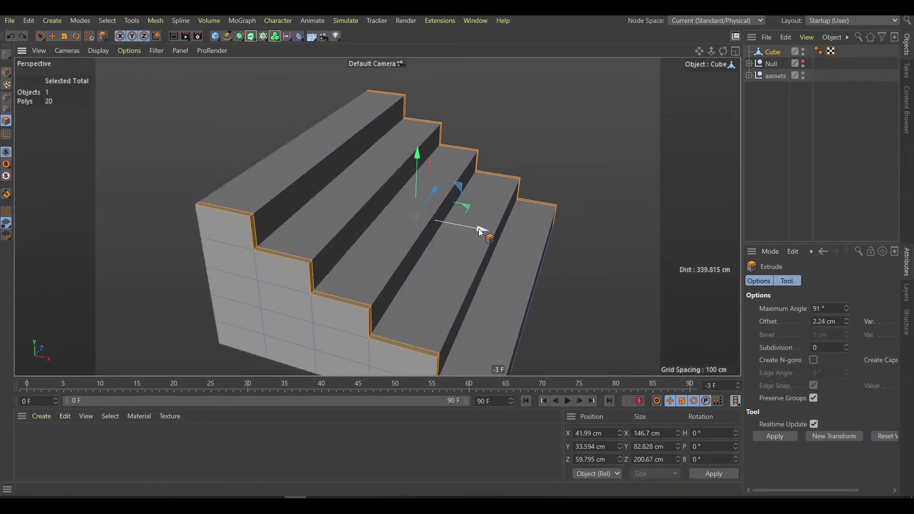
{"action": "key", "text": "e"}
Select the staircase side faces and extrude them outward about 1.44 cm
{"action": "scroll", "coordinate": [259, 210], "scroll_direction": "up", "scroll_amount": 5}
{"action": "left_click", "coordinate": [313, 313]}
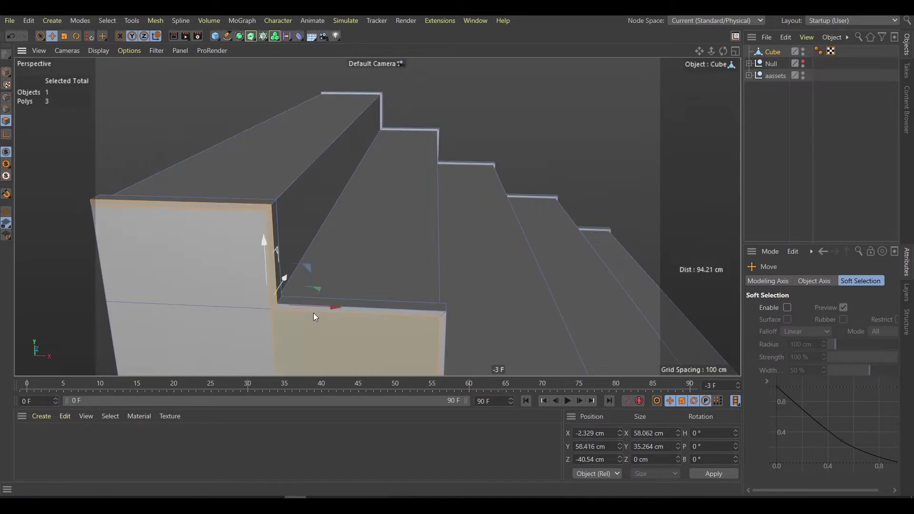
{"action": "scroll", "coordinate": [314, 318], "scroll_direction": "down", "scroll_amount": 3}
{"action": "left_click", "coordinate": [415, 245], "text": "shift"}
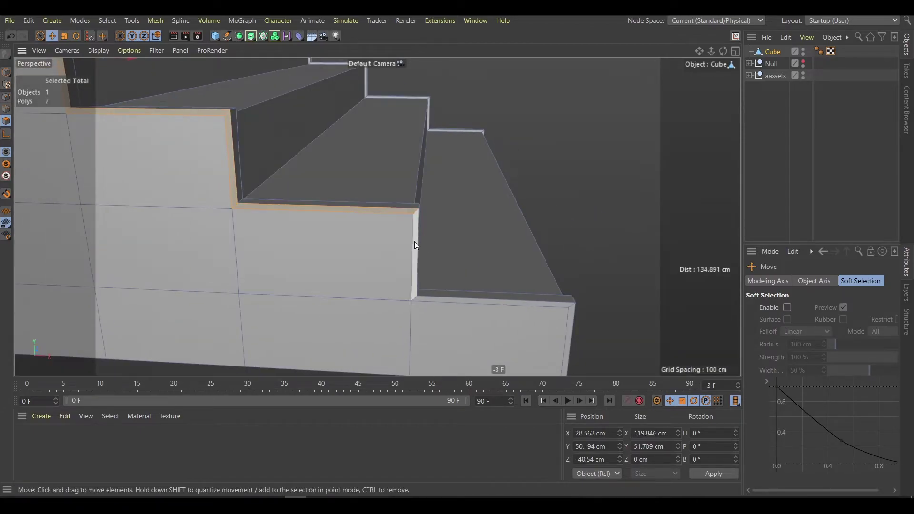
{"action": "left_click", "coordinate": [572, 309], "text": "shift"}
{"action": "scroll", "coordinate": [308, 188], "scroll_direction": "down", "scroll_amount": 3}
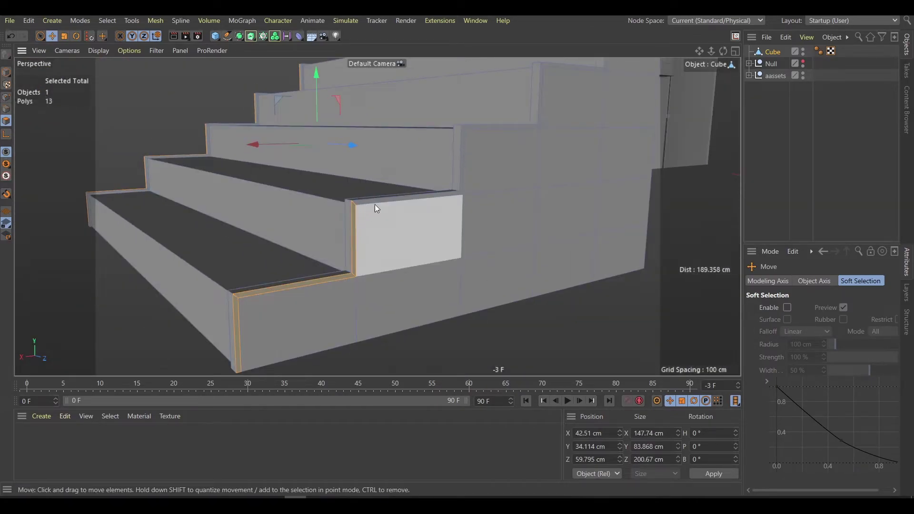
{"action": "scroll", "coordinate": [375, 208], "scroll_direction": "up", "scroll_amount": 3}
{"action": "left_click", "coordinate": [265, 246], "text": "shift"}
{"action": "scroll", "coordinate": [399, 167], "scroll_direction": "up", "scroll_amount": 3}
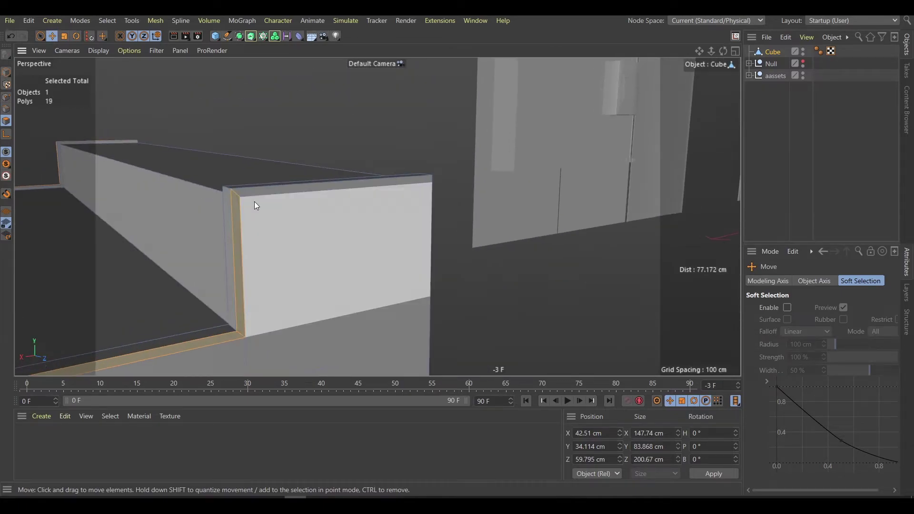
{"action": "scroll", "coordinate": [254, 201], "scroll_direction": "down", "scroll_amount": 3}
{"action": "key", "text": "d"}
{"action": "left_click_drag", "start_coordinate": [161, 193], "coordinate": [42, 217]}
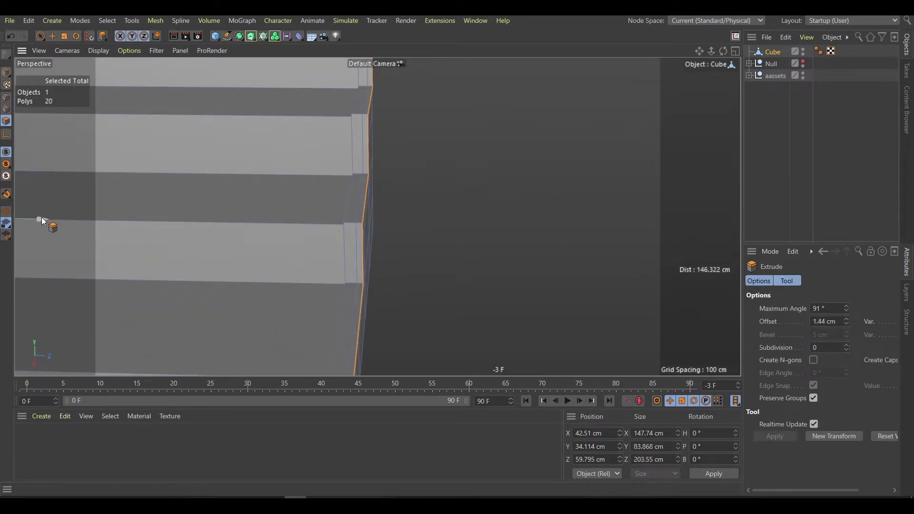
Select the trim's corner edges and edge loops along the step nosing
{"action": "key", "text": "e"}
{"action": "scroll", "coordinate": [165, 136], "scroll_direction": "down", "scroll_amount": 3}
{"action": "scroll", "coordinate": [360, 140], "scroll_direction": "up", "scroll_amount": 4}
{"action": "left_click", "coordinate": [6, 109]}
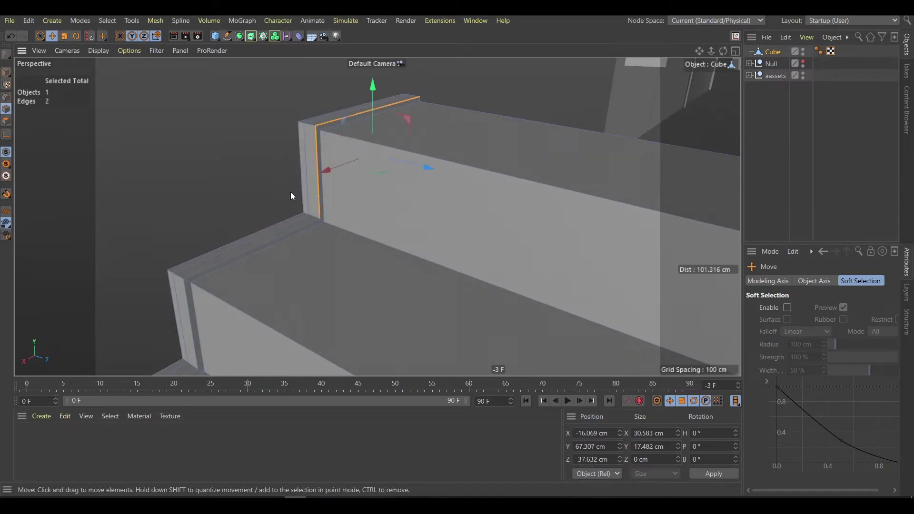
{"action": "left_click", "coordinate": [183, 300], "text": "shift"}
{"action": "scroll", "coordinate": [361, 201], "scroll_direction": "up", "scroll_amount": 3}
{"action": "scroll", "coordinate": [373, 199], "scroll_direction": "up", "scroll_amount": 3}
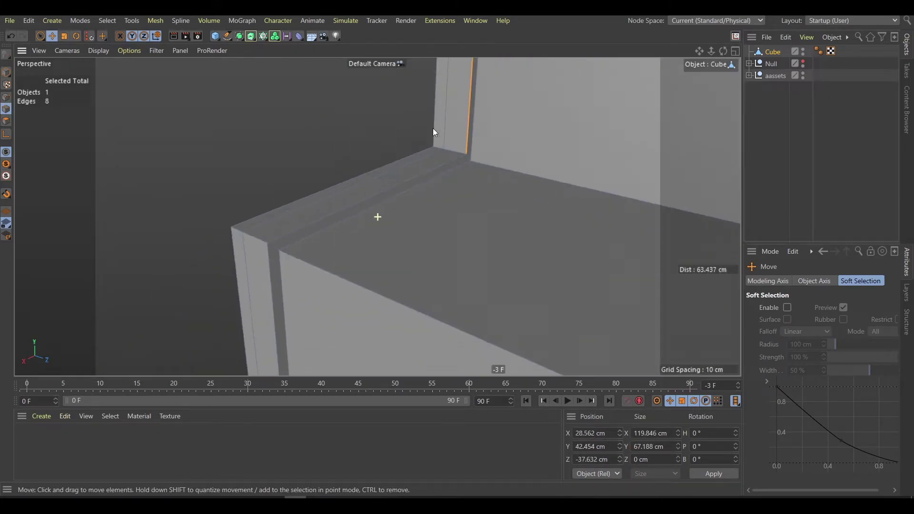
{"action": "mouse_move", "coordinate": [432, 127]}
{"action": "left_mouse_down", "text": "alt"}
{"action": "mouse_move", "coordinate": [410, 161]}
{"action": "mouse_move", "coordinate": [402, 152]}
{"action": "left_mouse_up", "text": "alt"}
{"action": "key", "text": "u"}
{"action": "key", "text": "l"}
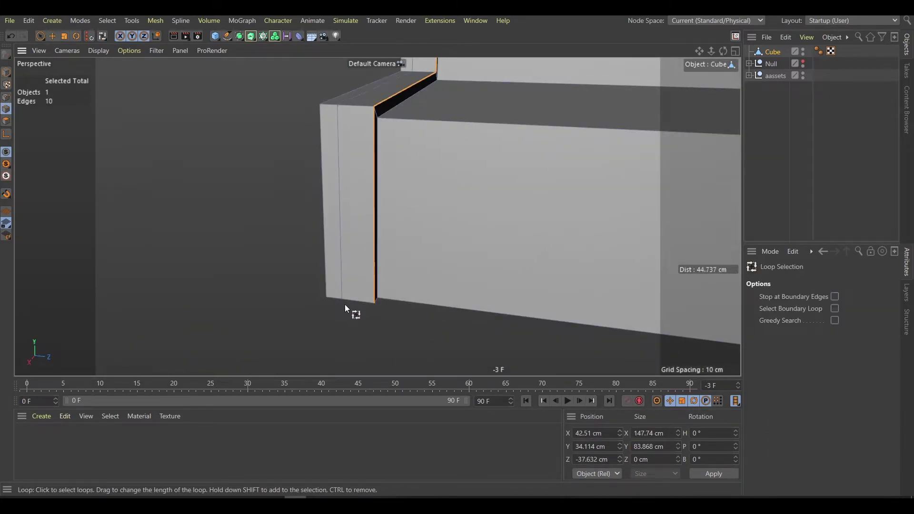
{"action": "left_click", "coordinate": [376, 288], "text": "shift"}
{"action": "scroll", "coordinate": [410, 262], "scroll_direction": "down", "scroll_amount": 3}
Bevel the selected trim edges to round them off
{"action": "left_click_drag", "start_coordinate": [449, 238], "coordinate": [369, 306], "text": "alt"}
{"action": "scroll", "coordinate": [273, 278], "scroll_direction": "up", "scroll_amount": 4}
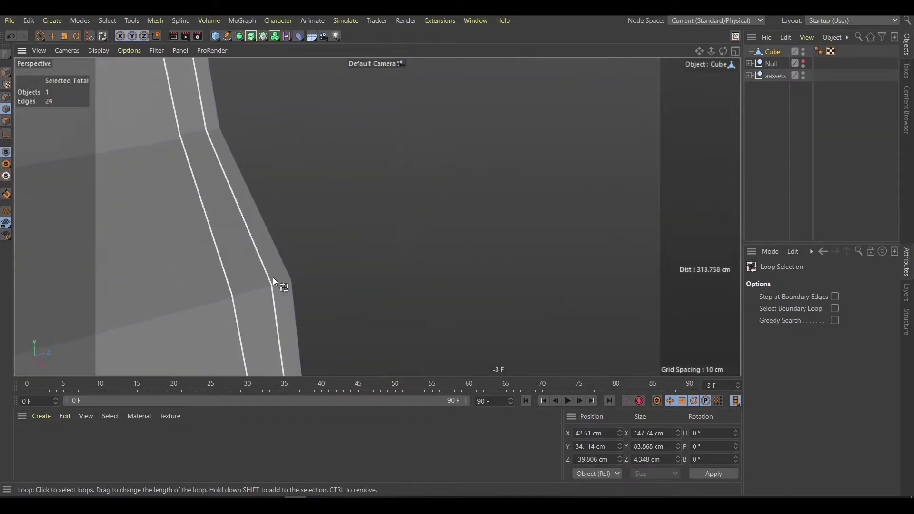
{"action": "scroll", "coordinate": [145, 273], "scroll_direction": "down", "scroll_amount": 5}
{"action": "left_click_drag", "start_coordinate": [145, 272], "coordinate": [296, 216], "text": "alt"}
{"action": "scroll", "coordinate": [372, 196], "scroll_direction": "up", "scroll_amount": 5}
{"action": "key", "text": "m"}
{"action": "key", "text": "s"}
{"action": "left_click_drag", "start_coordinate": [372, 195], "coordinate": [389, 185]}
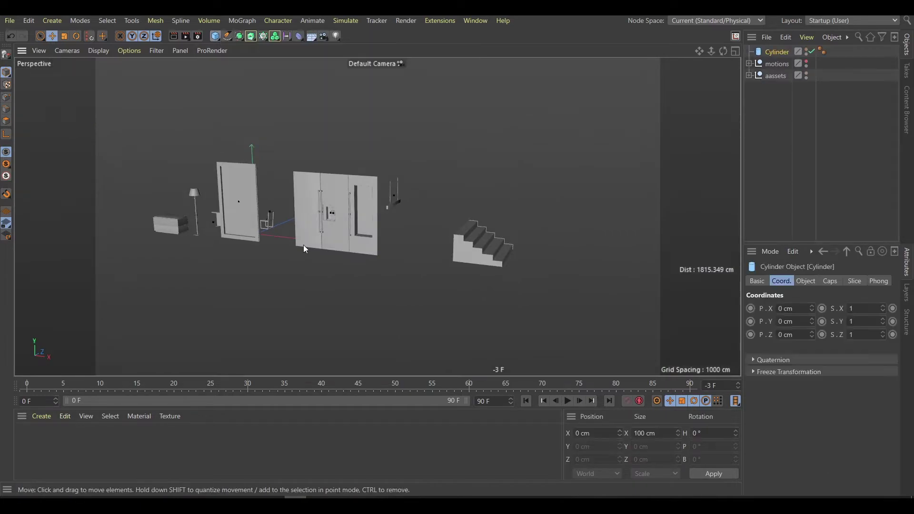
Move the new cylinder aside, lower its height and shrink it to about 22.7 cm wide
{"action": "left_click_drag", "start_coordinate": [304, 244], "coordinate": [607, 269]}
{"action": "key", "text": "F4"}
{"action": "scroll", "coordinate": [476, 190], "scroll_direction": "down", "scroll_amount": 2}
{"action": "mouse_move", "coordinate": [453, 160]}
{"action": "left_mouse_down"}
{"action": "mouse_move", "coordinate": [518, 265]}
{"action": "mouse_move", "coordinate": [424, 278]}
{"action": "left_mouse_up"}
{"action": "key", "text": "t"}
{"action": "scroll", "coordinate": [472, 236], "scroll_direction": "up", "scroll_amount": 3}
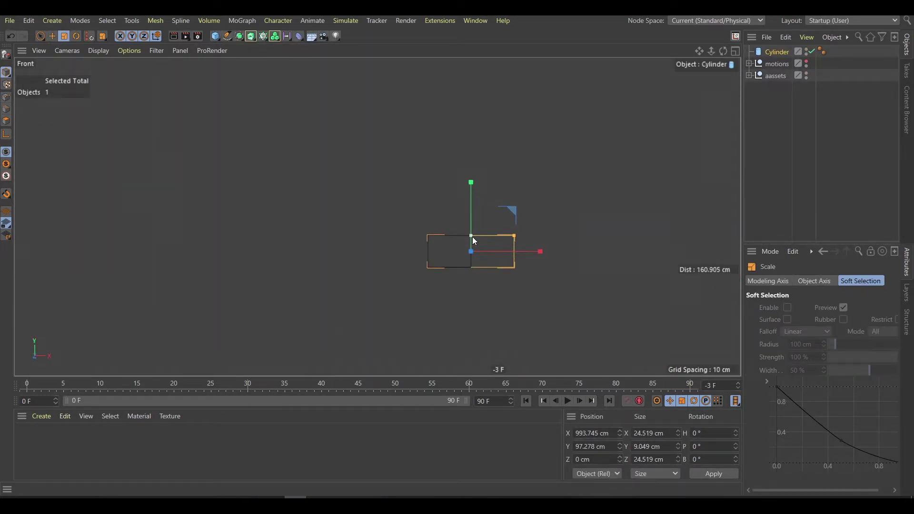
{"action": "left_click_drag", "start_coordinate": [472, 236], "coordinate": [511, 235]}
{"action": "middle_click_drag", "start_coordinate": [471, 241], "coordinate": [401, 256], "text": "alt"}
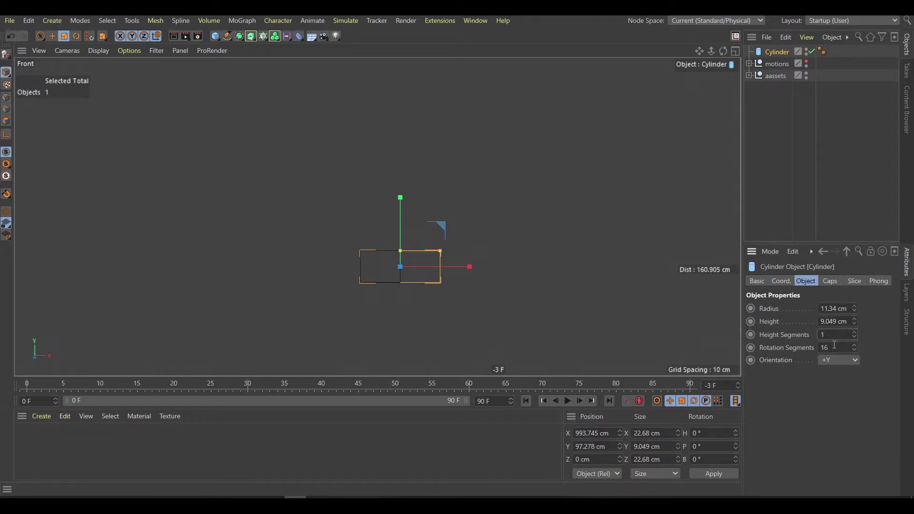
Make the cylinder editable, add a loop cut near its top, and push the bottom cap up
{"action": "key", "text": "c"}
{"action": "scroll", "coordinate": [450, 187], "scroll_direction": "up", "scroll_amount": 5}
{"action": "middle_click_drag", "start_coordinate": [450, 187], "coordinate": [351, 244], "text": "alt"}
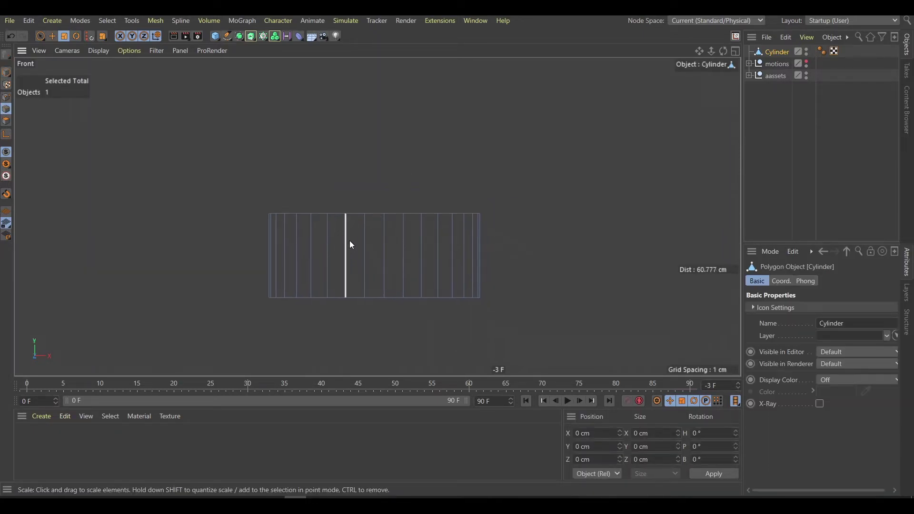
{"action": "key", "text": "k"}
{"action": "key", "text": "l"}
{"action": "scroll", "coordinate": [469, 232], "scroll_direction": "up", "scroll_amount": 2}
{"action": "left_click", "coordinate": [488, 219]}
{"action": "scroll", "coordinate": [507, 233], "scroll_direction": "up", "scroll_amount": 4}
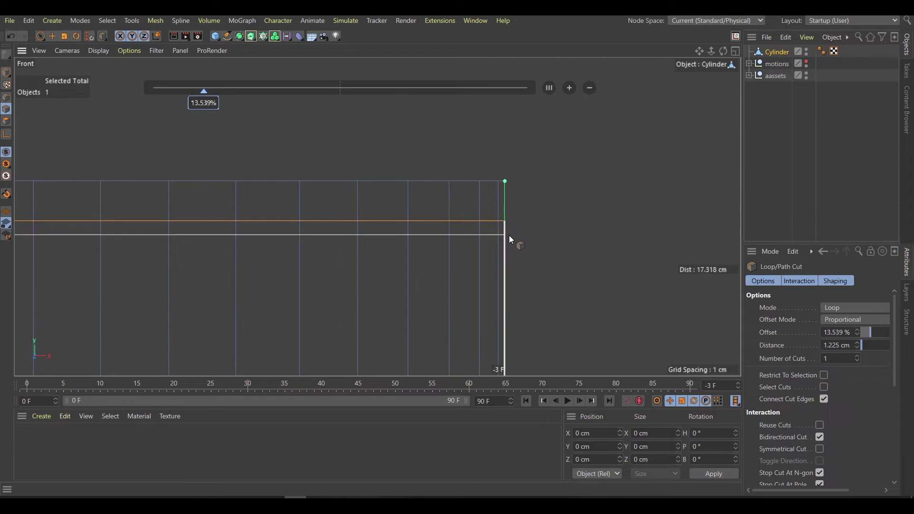
{"action": "key", "text": "e"}
{"action": "key", "text": "F1"}
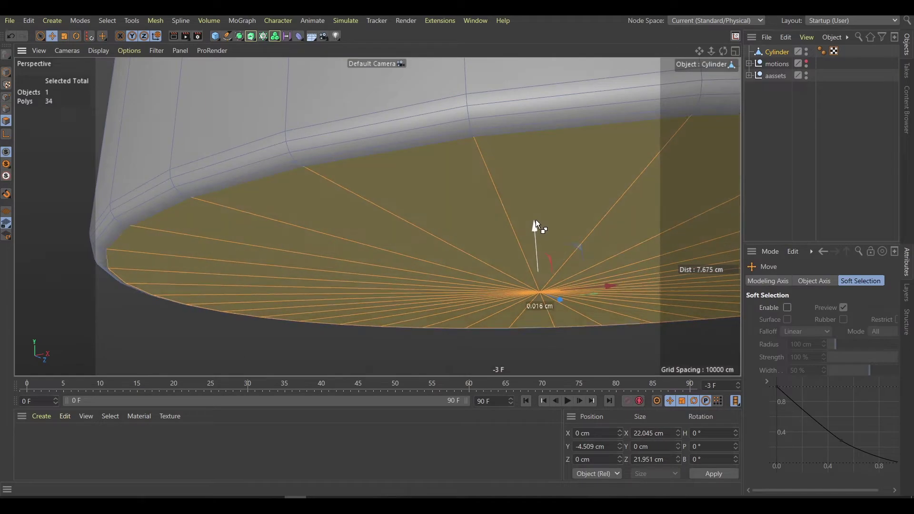
{"action": "left_click_drag", "start_coordinate": [535, 219], "coordinate": [537, 193]}
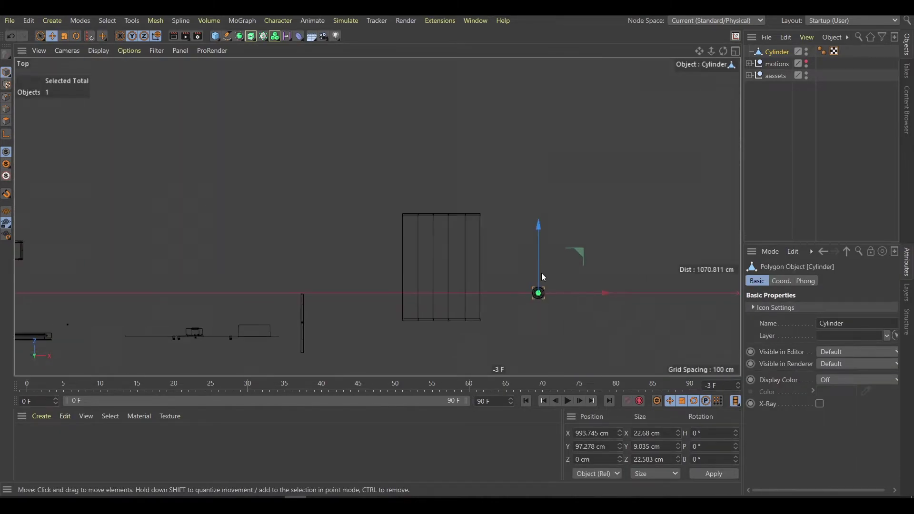
Add Cylinder.1 with -Z orientation and scale it into a thin shaft near the base
{"action": "left_click_drag", "start_coordinate": [215, 39], "coordinate": [252, 57]}
{"action": "left_click", "coordinate": [875, 351]}
{"action": "scroll", "coordinate": [493, 307], "scroll_direction": "down", "scroll_amount": 3}
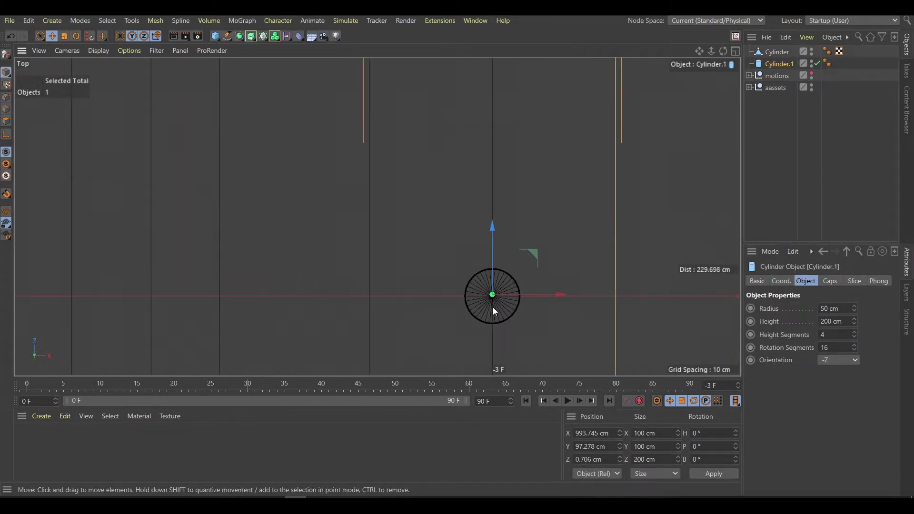
{"action": "key", "text": "t"}
{"action": "scroll", "coordinate": [452, 323], "scroll_direction": "up", "scroll_amount": 5}
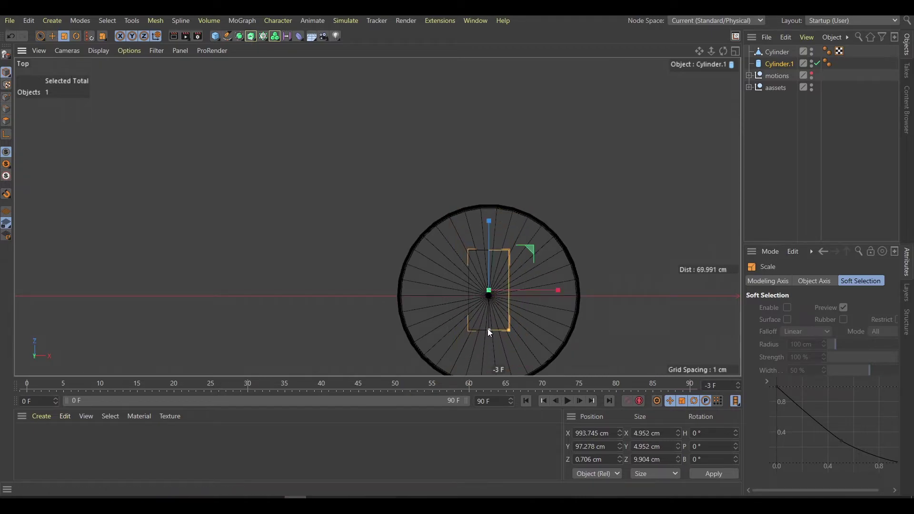
{"action": "scroll", "coordinate": [484, 268], "scroll_direction": "up", "scroll_amount": 2}
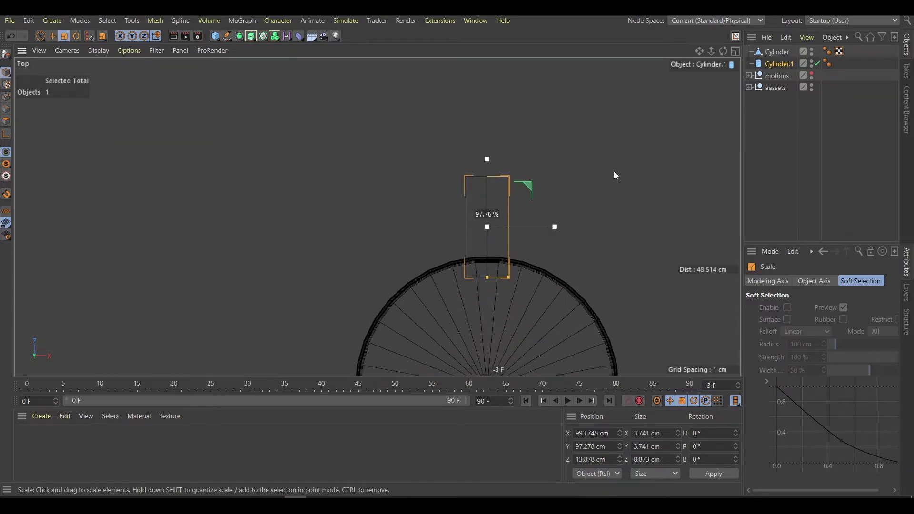
{"action": "left_click_drag", "start_coordinate": [487, 156], "coordinate": [487, 160]}
Add Cylinder.2 with -Z orientation and shrink it into a flat disc
{"action": "left_click_drag", "start_coordinate": [216, 35], "coordinate": [448, 53]}
{"action": "left_click_drag", "start_coordinate": [479, 193], "coordinate": [485, 141]}
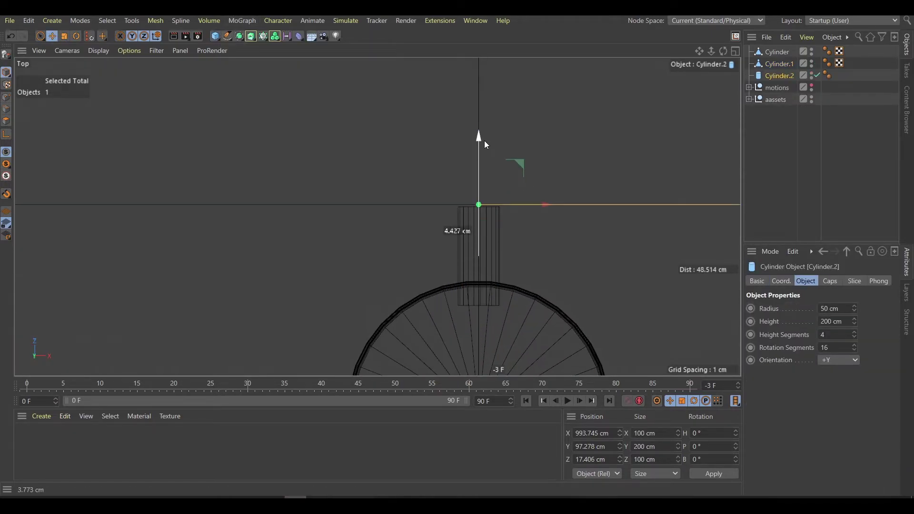
{"action": "left_click", "coordinate": [828, 361]}
{"action": "left_click", "coordinate": [838, 425]}
{"action": "scroll", "coordinate": [533, 293], "scroll_direction": "down", "scroll_amount": 3}
{"action": "key", "text": "t"}
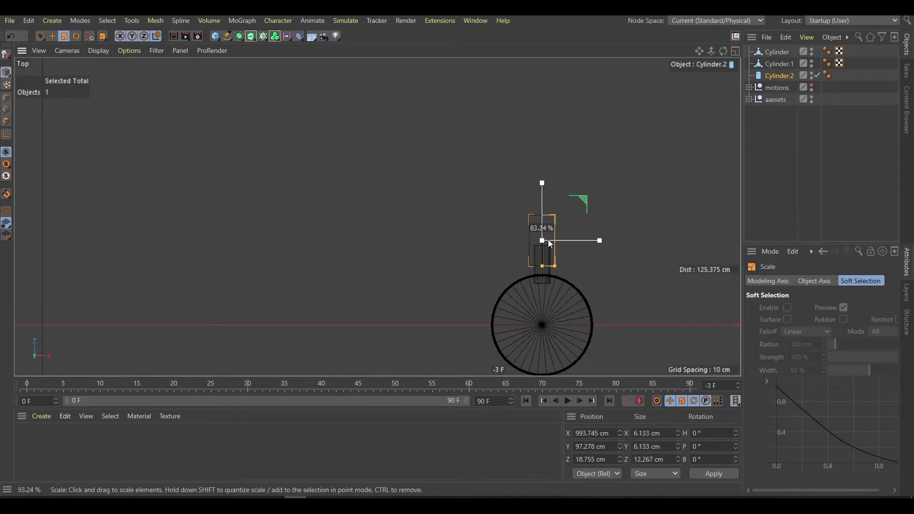
{"action": "scroll", "coordinate": [548, 243], "scroll_direction": "up", "scroll_amount": 3}
{"action": "left_click_drag", "start_coordinate": [551, 252], "coordinate": [585, 255]}
Set the disc's Height Segments to 1 and enlarge its radius slightly
{"action": "key", "text": "F1"}
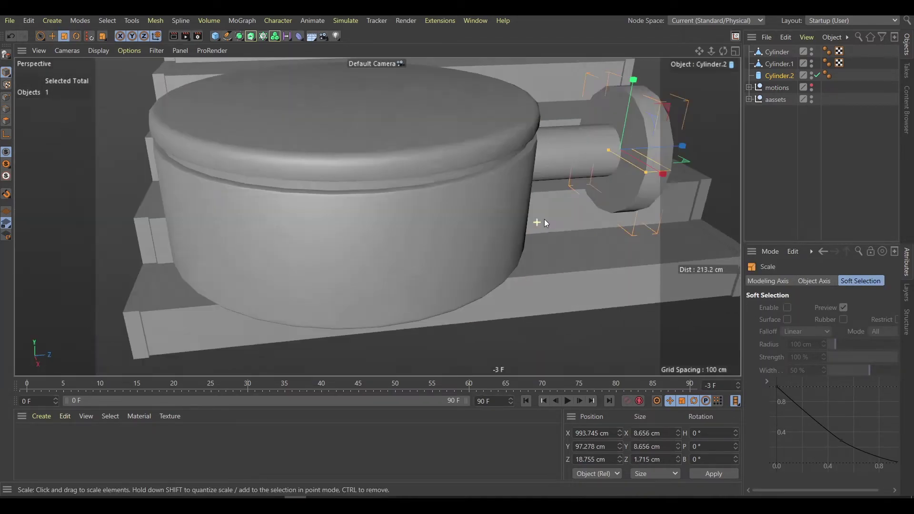
{"action": "left_click_drag", "start_coordinate": [544, 219], "coordinate": [437, 169], "text": "alt"}
{"action": "scroll", "coordinate": [527, 231], "scroll_direction": "up", "scroll_amount": 3}
{"action": "left_click", "coordinate": [437, 169]}
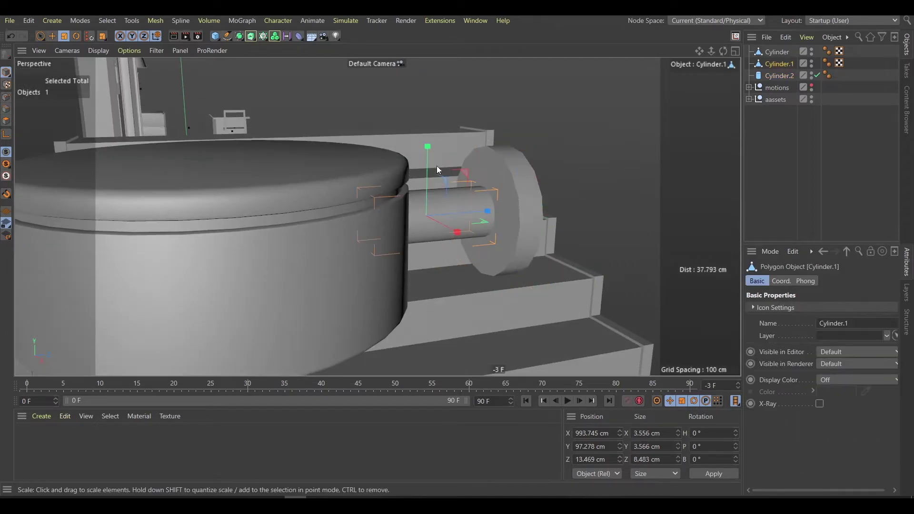
{"action": "left_click", "coordinate": [524, 223]}
{"action": "key", "text": "e"}
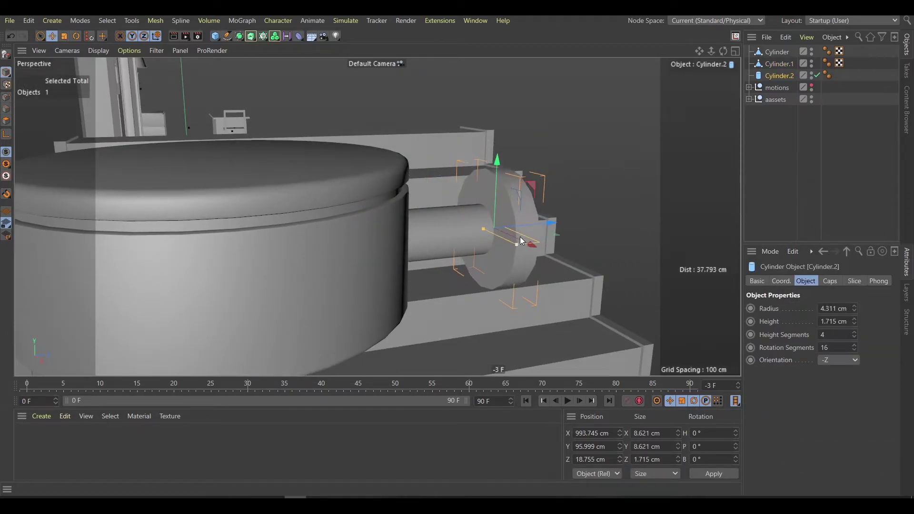
{"action": "double_click", "coordinate": [836, 335]}
{"action": "type", "text": "1"}
{"action": "key", "text": "Tab"}
{"action": "left_click_drag", "start_coordinate": [522, 242], "coordinate": [578, 193]}
Make the disc editable and scale its cap polygons slightly inward
{"action": "key", "text": "Return"}
{"action": "key", "text": "c"}
{"action": "key", "text": "u"}
{"action": "key", "text": "l"}
{"action": "left_click", "coordinate": [505, 230]}
Bevel the outer rim edge loop of wall plate Cylinder.2
{"action": "key", "text": "t"}
{"action": "scroll", "coordinate": [566, 205], "scroll_direction": "up", "scroll_amount": 3}
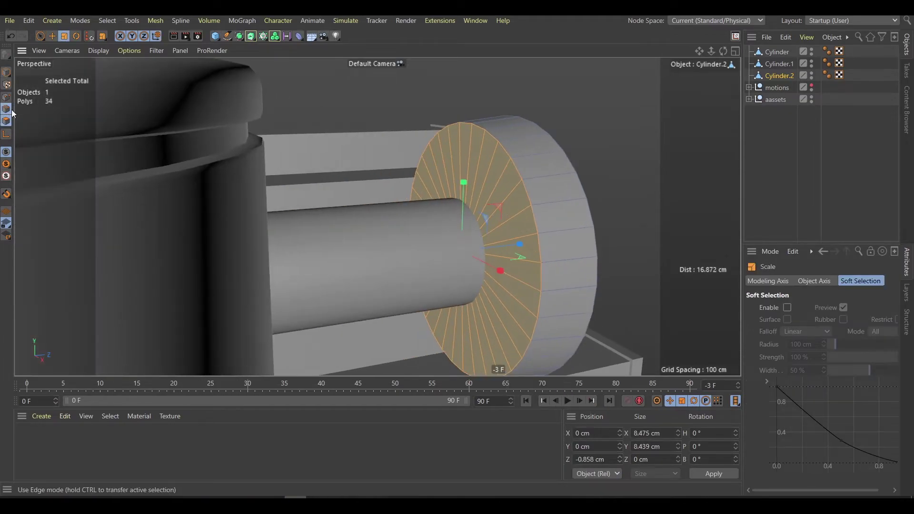
{"action": "key", "text": "u"}
{"action": "key", "text": "l"}
{"action": "left_click", "coordinate": [538, 237]}
{"action": "key", "text": "m"}
{"action": "key", "text": "s"}
{"action": "scroll", "coordinate": [554, 238], "scroll_direction": "up", "scroll_amount": 3}
{"action": "left_click_drag", "start_coordinate": [553, 235], "coordinate": [531, 250]}
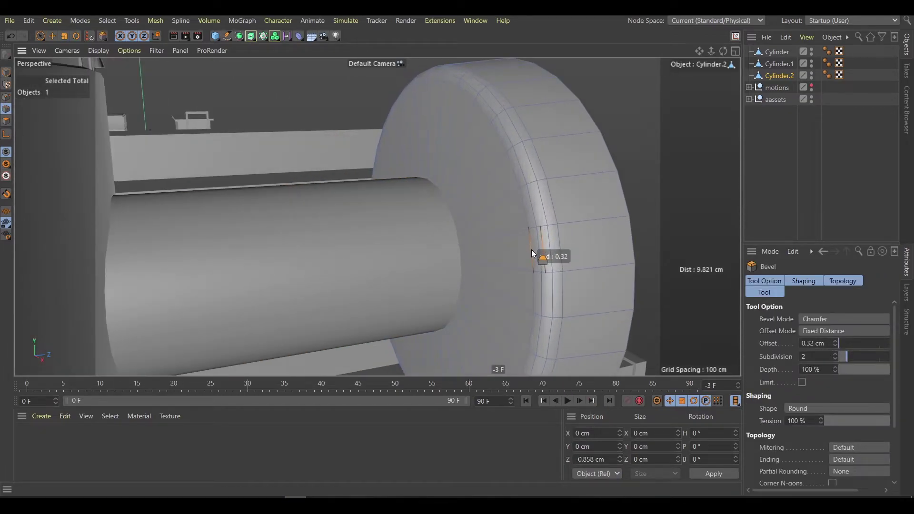
Select the plate's cap and rim polygon loops and inspect the cap
{"action": "key", "text": "Return"}
{"action": "key", "text": "u"}
{"action": "key", "text": "l"}
{"action": "left_click", "coordinate": [469, 206], "text": "shift"}
{"action": "key", "text": "ctrl+z"}
{"action": "key", "text": "e"}
{"action": "scroll", "coordinate": [469, 205], "scroll_direction": "down", "scroll_amount": 3}
{"action": "left_click_drag", "start_coordinate": [455, 216], "coordinate": [490, 244], "text": "alt"}
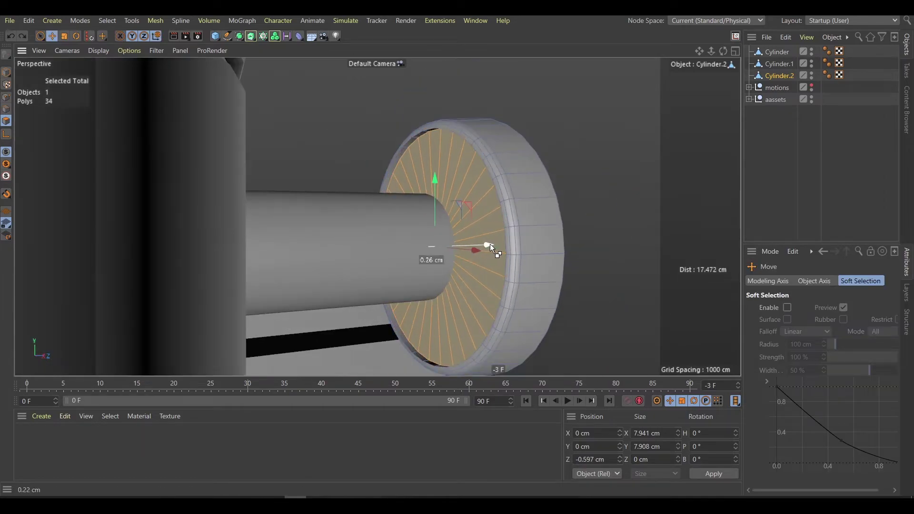
{"action": "scroll", "coordinate": [492, 236], "scroll_direction": "up", "scroll_amount": 3}
{"action": "scroll", "coordinate": [491, 236], "scroll_direction": "down", "scroll_amount": 2}
{"action": "scroll", "coordinate": [528, 202], "scroll_direction": "up", "scroll_amount": 5}
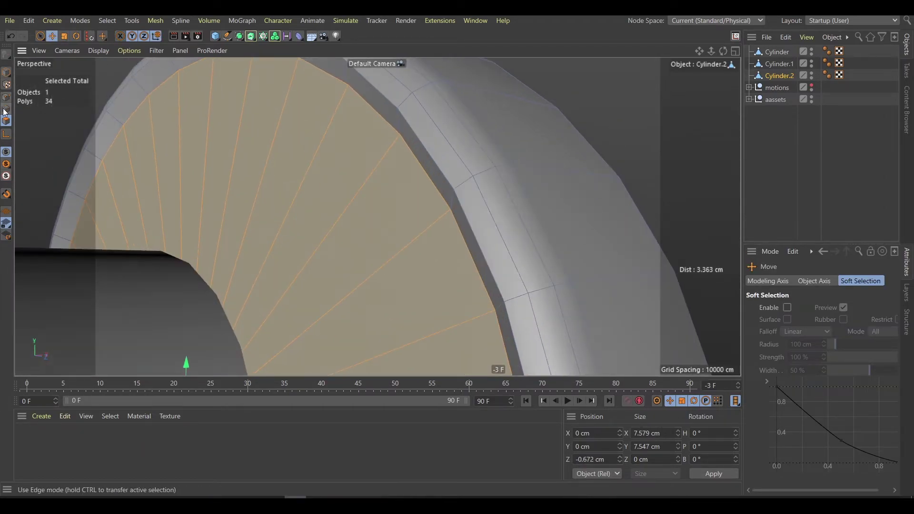
Select the inner rim edge loops of the plate
{"action": "left_click", "coordinate": [6, 109]}
{"action": "key", "text": "u"}
{"action": "key", "text": "l"}
{"action": "left_click", "coordinate": [474, 227]}
{"action": "key", "text": "e"}
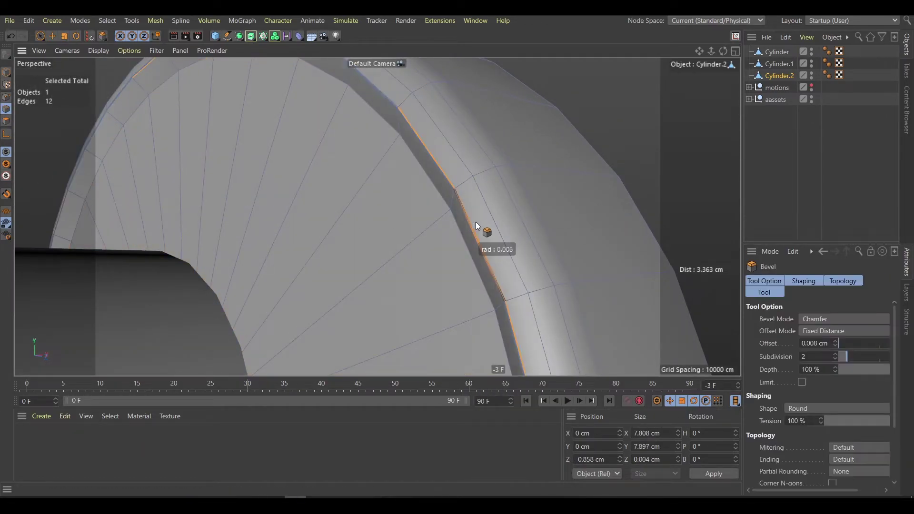
{"action": "key", "text": "u"}
Bevel the selected inner rim edges
{"action": "key", "text": "y"}
{"action": "key", "text": "u"}
{"action": "mouse_move", "coordinate": [483, 213]}
{"action": "left_mouse_down", "text": "alt"}
{"action": "mouse_move", "coordinate": [451, 233]}
{"action": "mouse_move", "coordinate": [529, 268]}
{"action": "left_mouse_up", "text": "alt"}
{"action": "key", "text": "l"}
{"action": "key", "text": "m"}
{"action": "key", "text": "s"}
{"action": "scroll", "coordinate": [441, 214], "scroll_direction": "down", "scroll_amount": 5}
{"action": "mouse_move", "coordinate": [442, 216]}
{"action": "left_mouse_down", "text": "alt"}
{"action": "mouse_move", "coordinate": [482, 212]}
{"action": "mouse_move", "coordinate": [534, 247]}
{"action": "mouse_move", "coordinate": [46, 108]}
{"action": "left_mouse_up", "text": "alt"}
Select the plate's cap polygons and extrude them outward
{"action": "key", "text": "u"}
{"action": "left_click", "coordinate": [442, 210]}
{"action": "key", "text": "t"}
{"action": "scroll", "coordinate": [464, 216], "scroll_direction": "up", "scroll_amount": 3}
{"action": "key", "text": "d"}
{"action": "key", "text": "e"}
Select two more rim edge loops and bevel them
{"action": "key", "text": "u"}
{"action": "key", "text": "l"}
{"action": "left_click", "coordinate": [462, 233]}
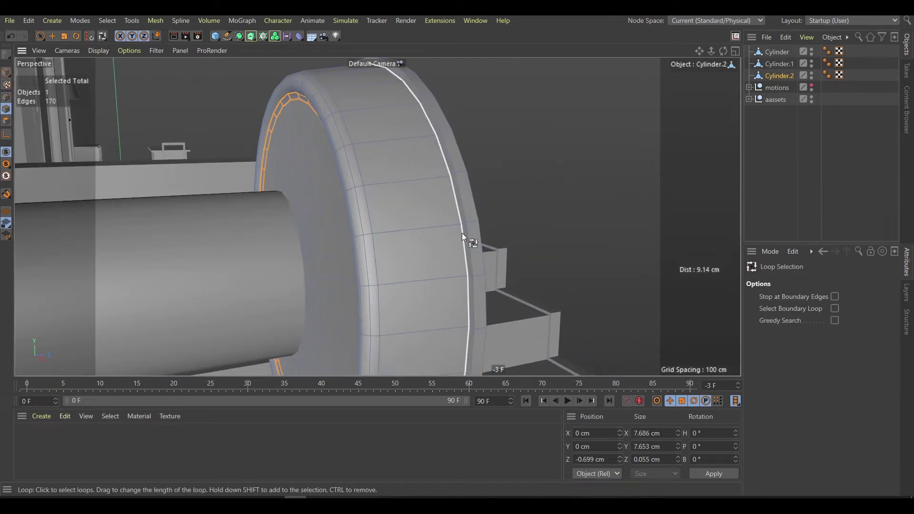
{"action": "scroll", "coordinate": [465, 231], "scroll_direction": "up", "scroll_amount": 3}
{"action": "key", "text": "m"}
{"action": "key", "text": "s"}
{"action": "key", "text": "u"}
{"action": "key", "text": "l"}
{"action": "left_click", "coordinate": [488, 242], "text": "shift"}
{"action": "key", "text": "m"}
{"action": "key", "text": "s"}
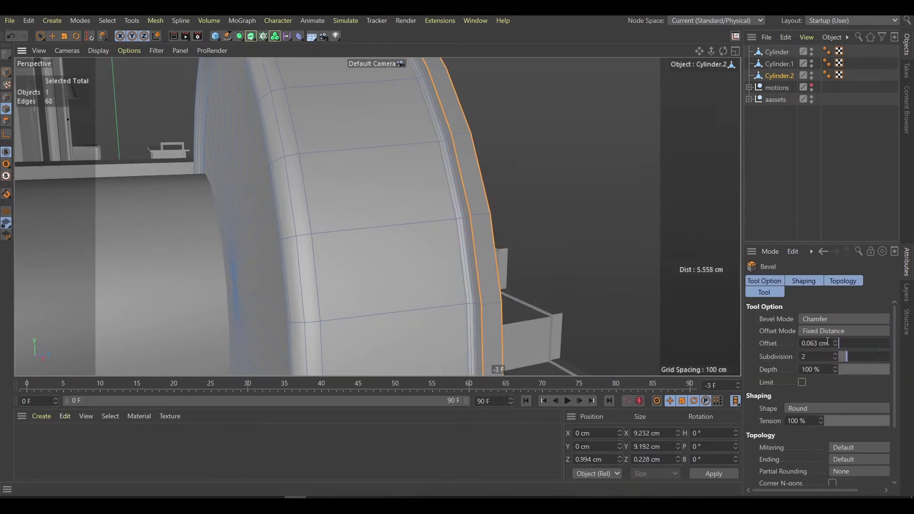
{"action": "scroll", "coordinate": [496, 245], "scroll_direction": "up", "scroll_amount": 2}
Finish the plate bevel and return to object mode
{"action": "key", "text": "e"}
{"action": "scroll", "coordinate": [413, 204], "scroll_direction": "down", "scroll_amount": 5}
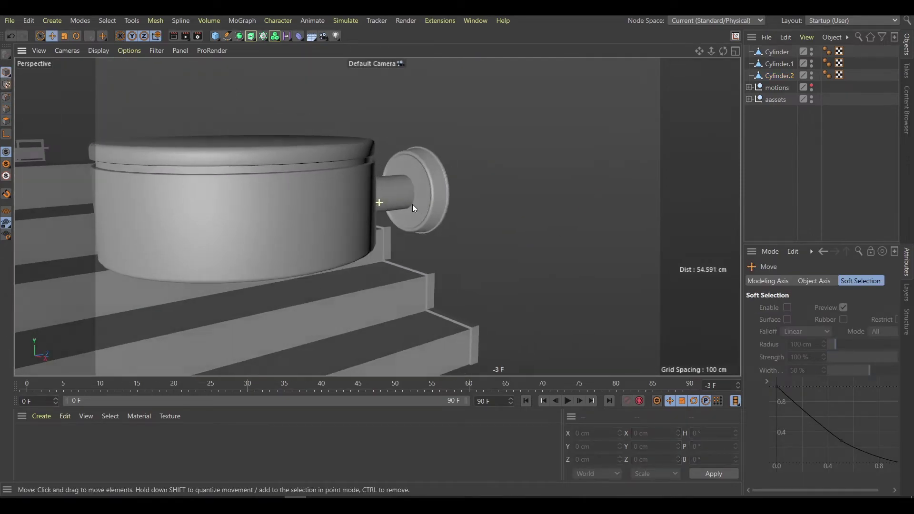
{"action": "key", "text": "Return"}
{"action": "scroll", "coordinate": [424, 193], "scroll_direction": "up", "scroll_amount": 3}
Add a cylinder oriented -Z and shrink it to nut size
{"action": "key", "text": "F2"}
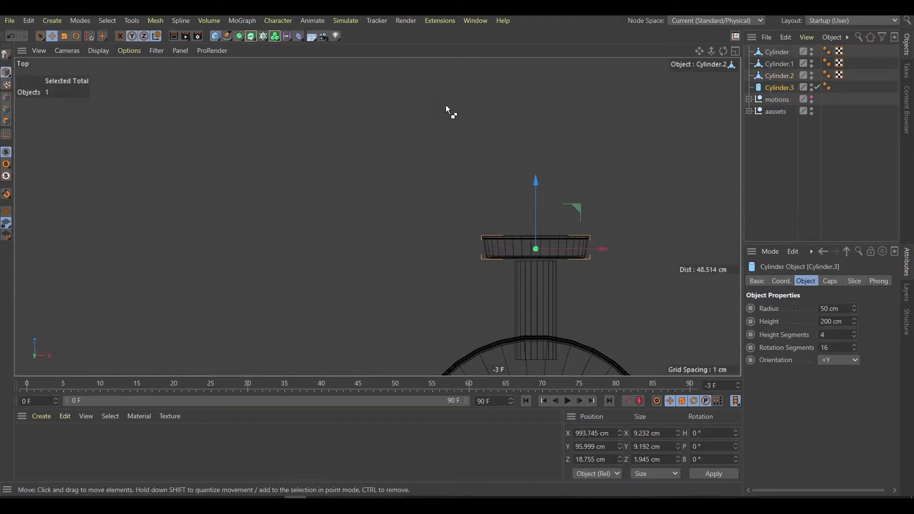
{"action": "left_click", "coordinate": [838, 360]}
{"action": "left_click", "coordinate": [829, 439]}
{"action": "key", "text": "t"}
{"action": "left_click_drag", "start_coordinate": [583, 236], "coordinate": [519, 261]}
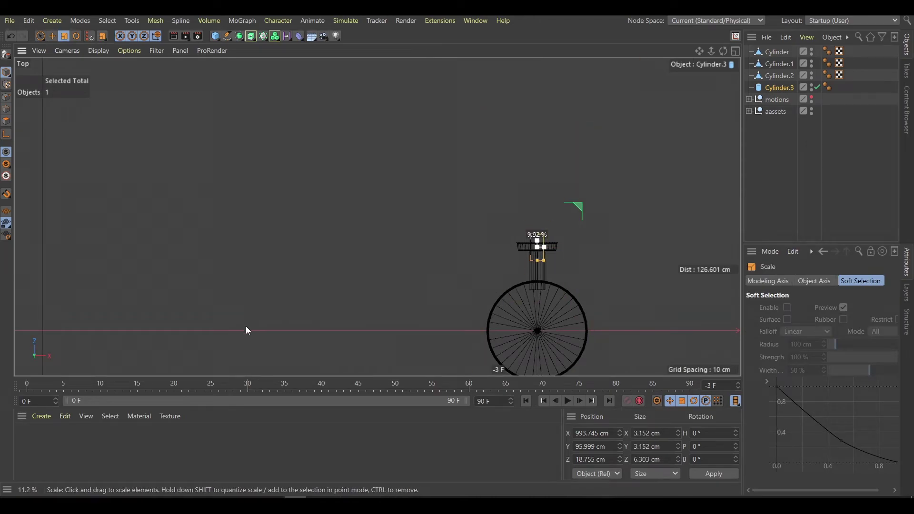
{"action": "left_click_drag", "start_coordinate": [247, 330], "coordinate": [563, 259]}
{"action": "scroll", "coordinate": [564, 259], "scroll_direction": "up", "scroll_amount": 5}
Change the nut cylinder's number of rotation segments
{"action": "key", "text": "F1"}
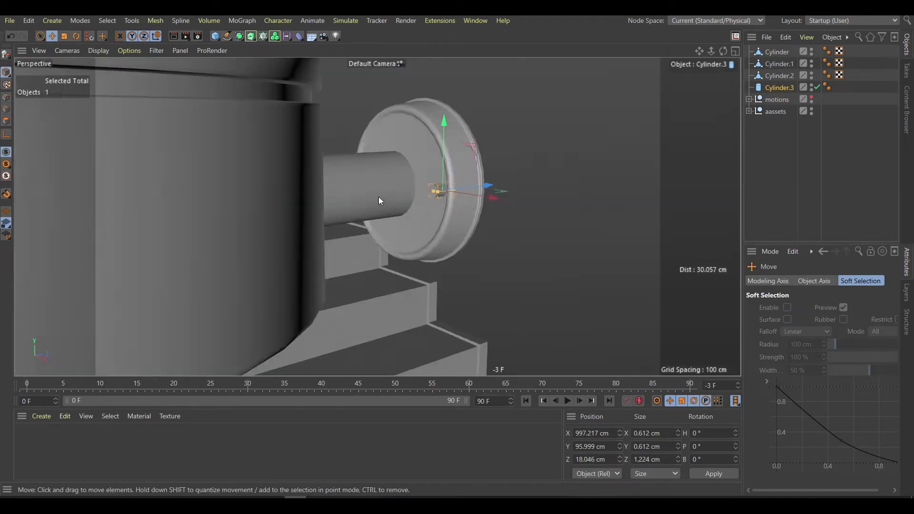
{"action": "left_click_drag", "start_coordinate": [379, 196], "coordinate": [483, 213], "text": "alt"}
{"action": "left_click_drag", "start_coordinate": [413, 198], "coordinate": [524, 152]}
{"action": "type", "text": "4"}
{"action": "key", "text": "Return"}
{"action": "key", "text": "e"}
Make the nut editable, bevel its cap edges and inset the cap
{"action": "key", "text": "c"}
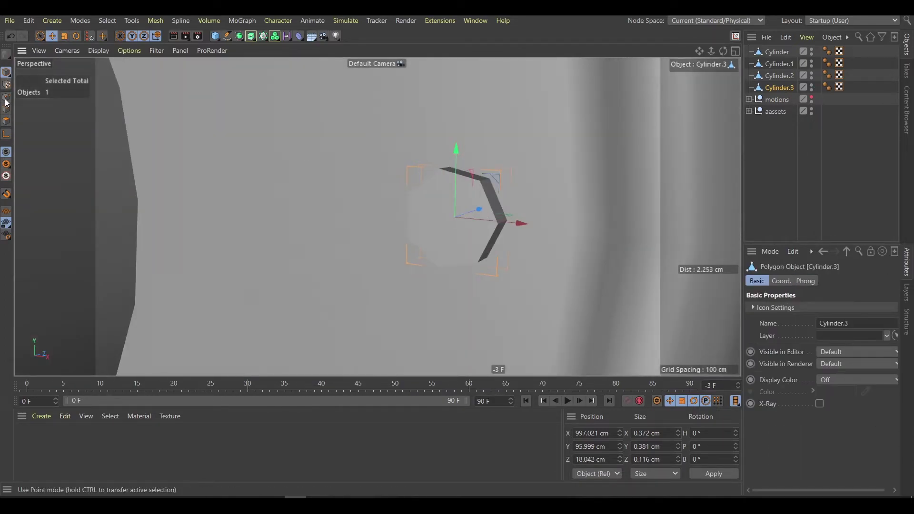
{"action": "mouse_move", "coordinate": [495, 181]}
{"action": "left_mouse_down", "text": "alt"}
{"action": "mouse_move", "coordinate": [467, 204]}
{"action": "mouse_move", "coordinate": [488, 197]}
{"action": "mouse_move", "coordinate": [490, 129]}
{"action": "left_mouse_up", "text": "alt"}
{"action": "key", "text": "m"}
{"action": "key", "text": "s"}
{"action": "key", "text": "e"}
{"action": "scroll", "coordinate": [486, 199], "scroll_direction": "up", "scroll_amount": 2}
{"action": "key", "text": "t"}
Bevel the nut cap's outer edge loop and add Cylinder.4
{"action": "left_click", "coordinate": [3, 115]}
{"action": "key", "text": "u"}
{"action": "key", "text": "l"}
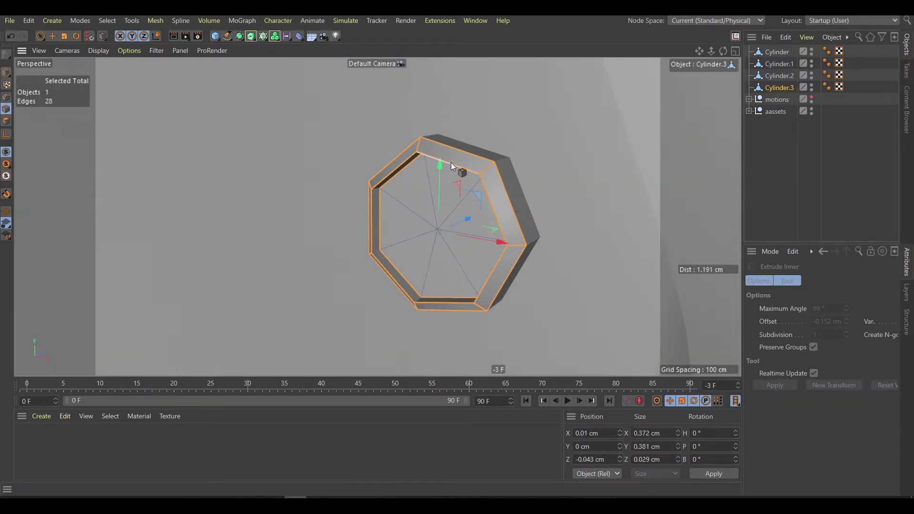
{"action": "left_click", "coordinate": [469, 171]}
{"action": "key", "text": "m"}
{"action": "key", "text": "s"}
{"action": "key", "text": "e"}
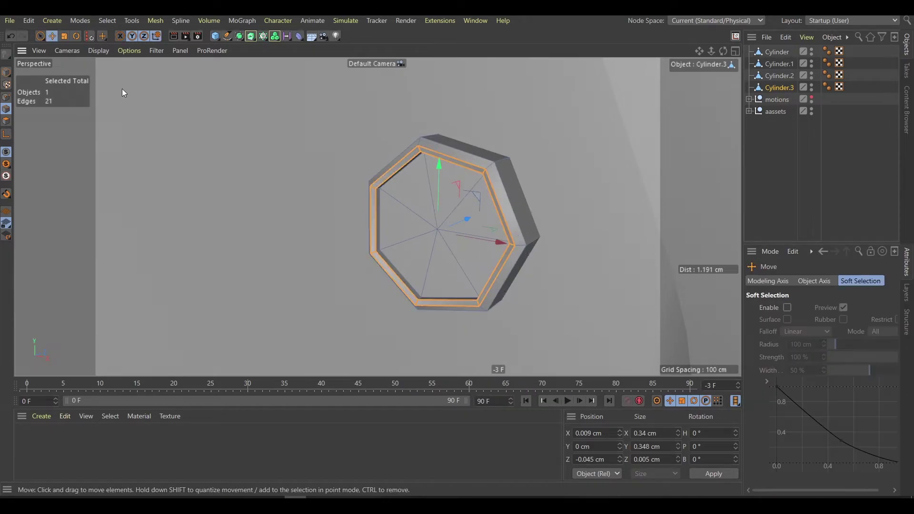
{"action": "left_click_drag", "start_coordinate": [215, 36], "coordinate": [242, 97]}
{"action": "scroll", "coordinate": [458, 196], "scroll_direction": "down", "scroll_amount": 3}
Orient Cylinder.4 to -Z, shrink it, and move it into the nut
{"action": "key", "text": "t"}
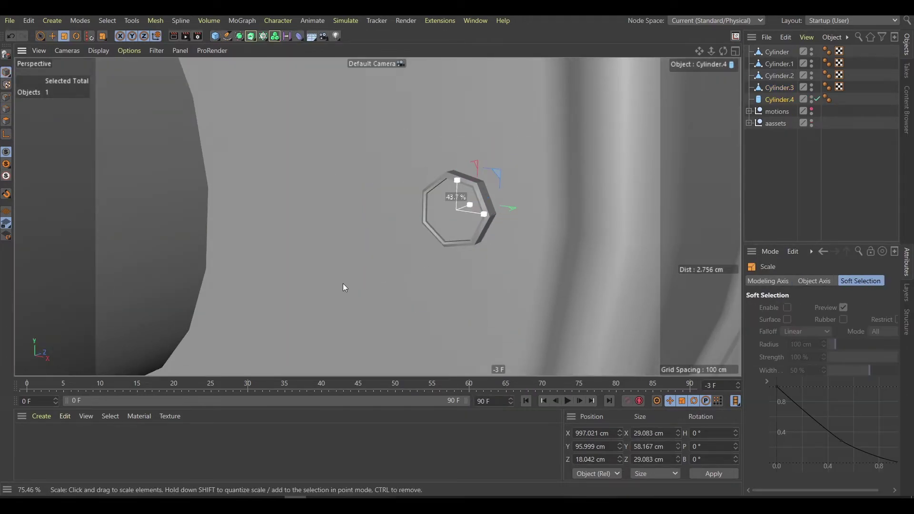
{"action": "mouse_move", "coordinate": [342, 285]}
{"action": "left_mouse_down"}
{"action": "mouse_move", "coordinate": [330, 275]}
{"action": "mouse_move", "coordinate": [437, 283]}
{"action": "left_mouse_up"}
{"action": "left_click", "coordinate": [779, 99]}
{"action": "left_click", "coordinate": [838, 378]}
{"action": "left_click", "coordinate": [838, 419]}
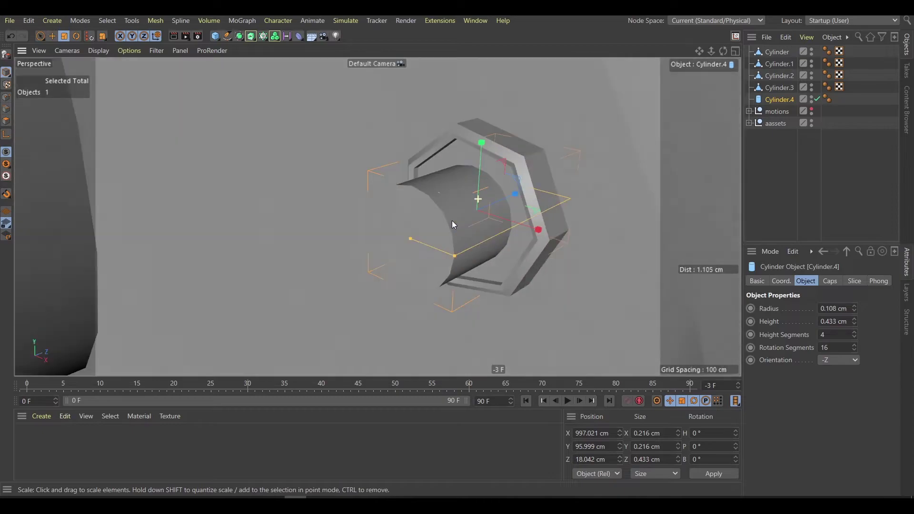
{"action": "mouse_move", "coordinate": [453, 221]}
{"action": "left_mouse_down", "text": "alt"}
{"action": "mouse_move", "coordinate": [413, 227]}
{"action": "mouse_move", "coordinate": [516, 196]}
{"action": "left_mouse_up", "text": "alt"}
{"action": "key", "text": "e"}
{"action": "key", "text": "ctrl+z"}
{"action": "key", "text": "e"}
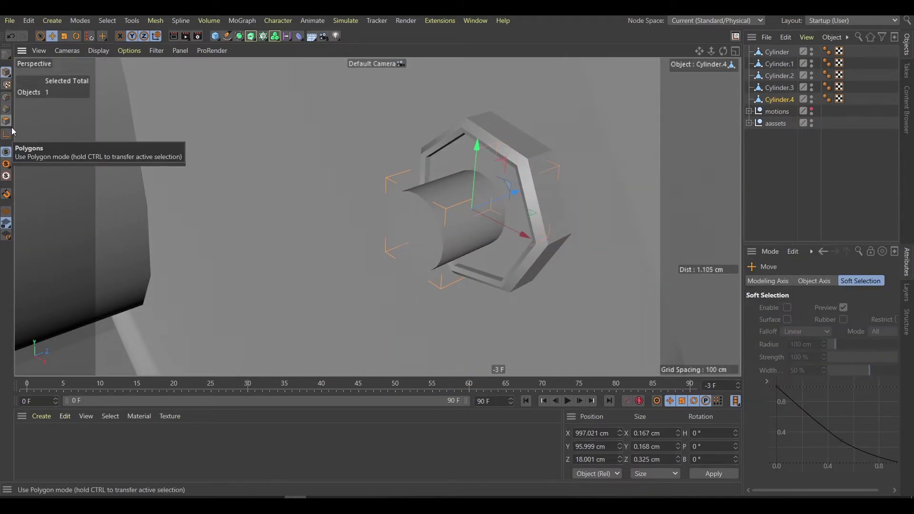
Bevel Cylinder.4's front rim edge loop into a rounded cap
{"action": "left_click", "coordinate": [13, 130]}
{"action": "key", "text": "u"}
{"action": "key", "text": "l"}
{"action": "left_click", "coordinate": [438, 216]}
{"action": "key", "text": "e"}
{"action": "key", "text": "m"}
{"action": "key", "text": "s"}
{"action": "left_click_drag", "start_coordinate": [432, 227], "coordinate": [400, 232]}
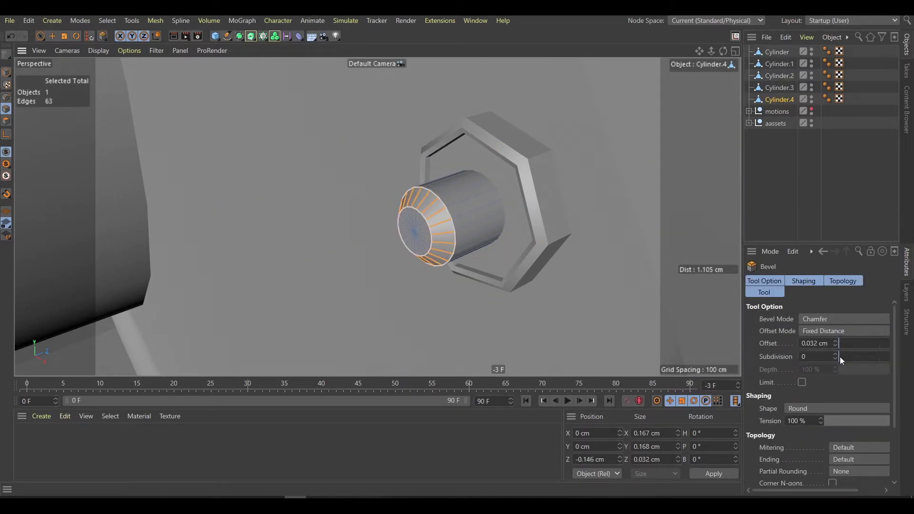
{"action": "key", "text": "e"}
{"action": "mouse_move", "coordinate": [476, 205]}
{"action": "left_mouse_down", "text": "alt"}
{"action": "mouse_move", "coordinate": [525, 204]}
{"action": "mouse_move", "coordinate": [630, 346]}
{"action": "left_mouse_up", "text": "alt"}
Group all five cylinders under a null named 'wall light'
{"action": "scroll", "coordinate": [507, 202], "scroll_direction": "down", "scroll_amount": 5}
{"action": "left_click", "coordinate": [758, 144]}
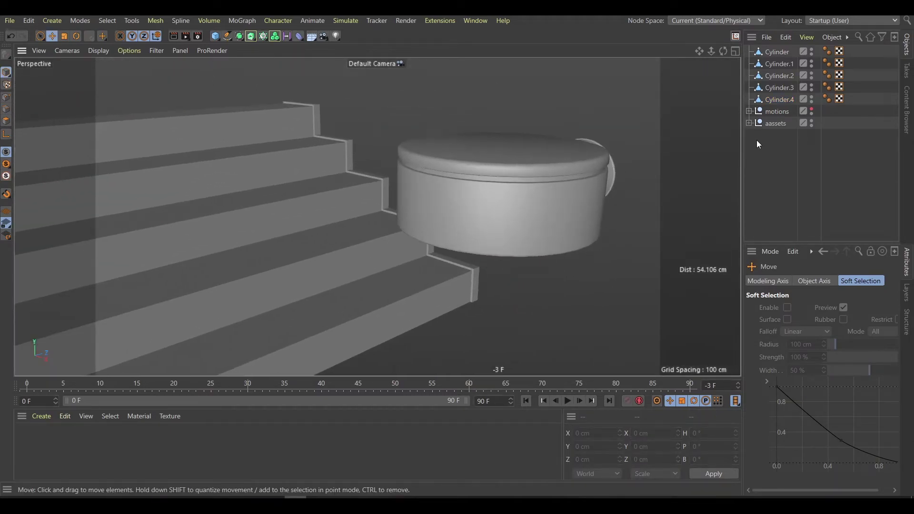
{"action": "key", "text": "alt+g"}
{"action": "double_click", "coordinate": [775, 52]}
{"action": "type", "text": "wall light"}
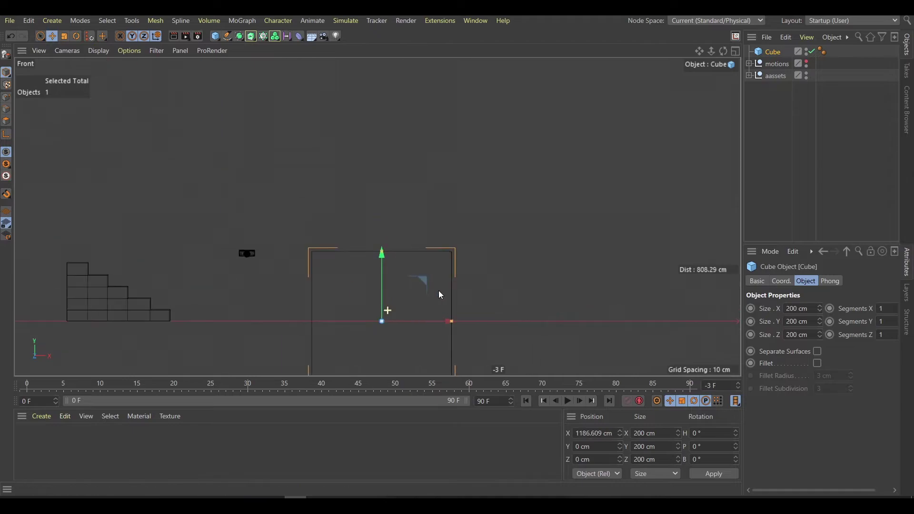
Raise the cube and make it editable
{"action": "left_click_drag", "start_coordinate": [439, 291], "coordinate": [439, 255]}
{"action": "key", "text": "t"}
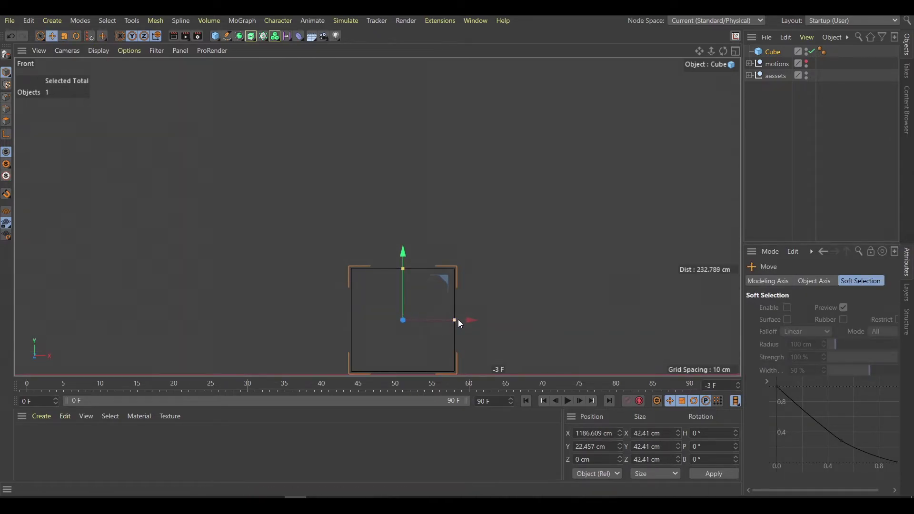
{"action": "key", "text": "c"}
{"action": "key", "text": "F1"}
{"action": "key", "text": "o"}
{"action": "left_click_drag", "start_coordinate": [516, 188], "coordinate": [330, 283], "text": "alt"}
Scale the cube's top face slightly and lift it a little
{"action": "key", "text": "t"}
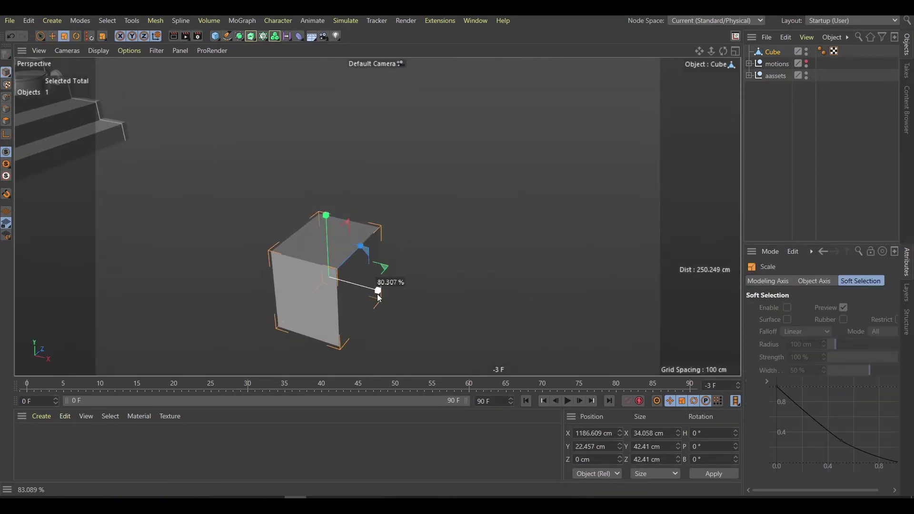
{"action": "key", "text": "F4"}
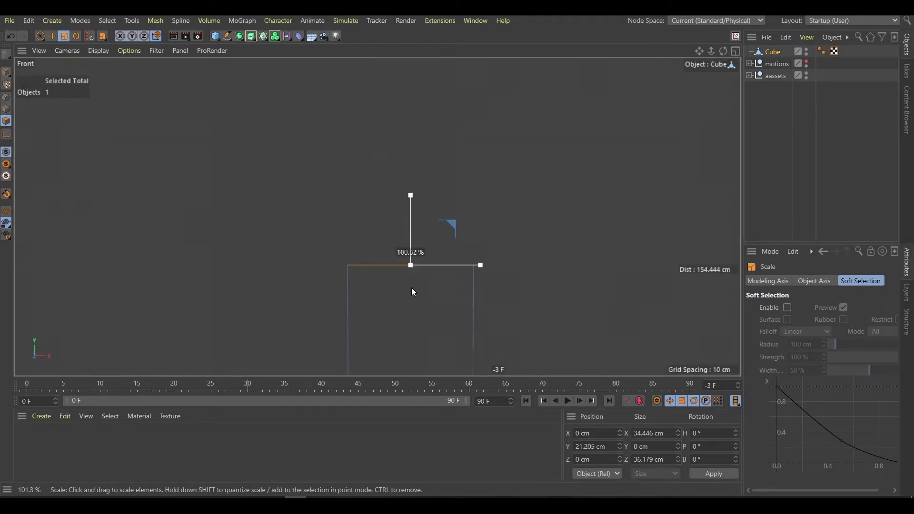
{"action": "left_click_drag", "start_coordinate": [413, 292], "coordinate": [430, 222]}
{"action": "key", "text": "F5"}
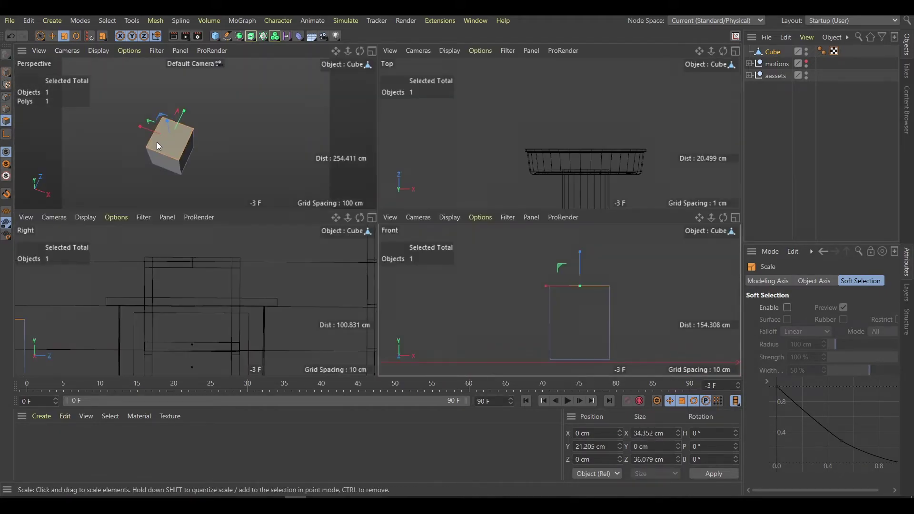
{"action": "key", "text": "F1"}
{"action": "left_click_drag", "start_coordinate": [322, 222], "coordinate": [358, 208], "text": "alt"}
{"action": "key", "text": "F4"}
{"action": "key", "text": "e"}
{"action": "left_click_drag", "start_coordinate": [418, 127], "coordinate": [419, 129]}
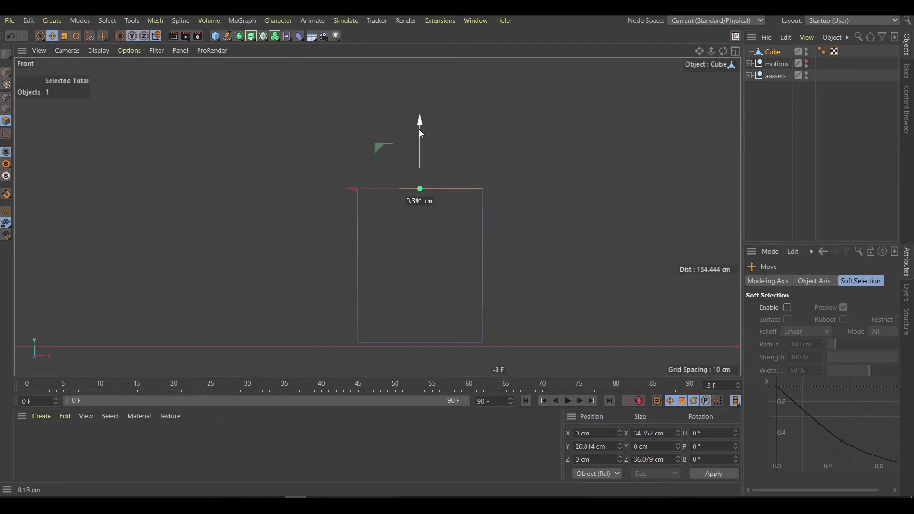
{"action": "key", "text": "F1"}
Inset the top face to leave a rim, then push it down into a hollow box
{"action": "key", "text": "i"}
{"action": "scroll", "coordinate": [365, 198], "scroll_direction": "up", "scroll_amount": 5}
{"action": "left_click_drag", "start_coordinate": [364, 198], "coordinate": [380, 210], "text": "alt"}
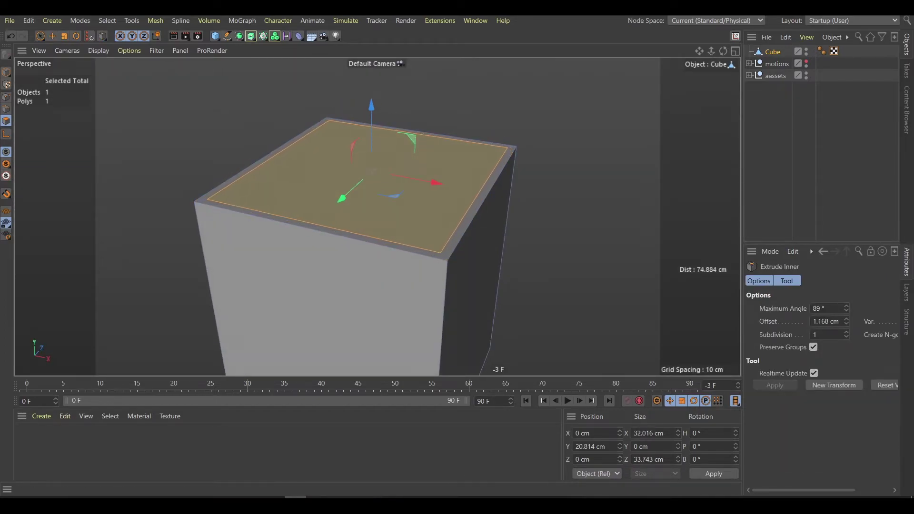
{"action": "key", "text": "e"}
{"action": "scroll", "coordinate": [402, 222], "scroll_direction": "up", "scroll_amount": 3}
{"action": "left_click_drag", "start_coordinate": [412, 148], "coordinate": [423, 207]}
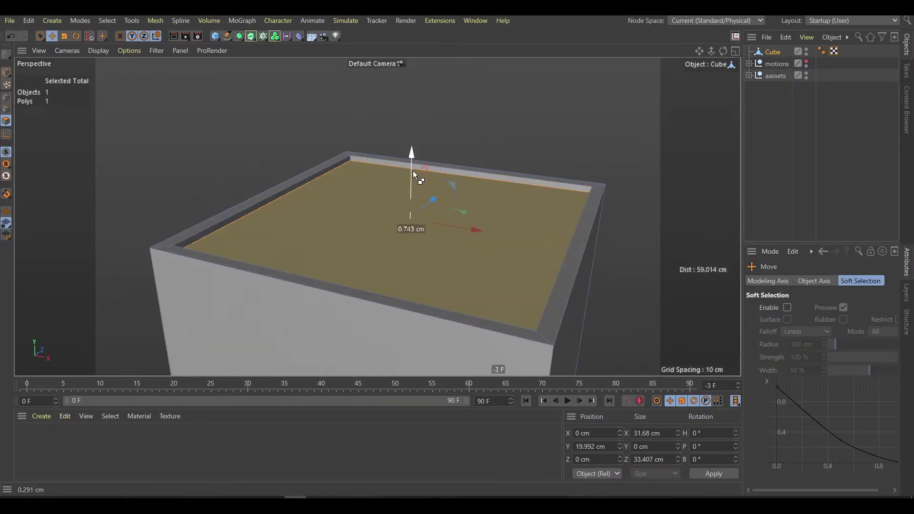
{"action": "key", "text": "F4"}
{"action": "key", "text": "u"}
Bevel the box's rim edge loop by 0.774 cm
{"action": "key", "text": "l"}
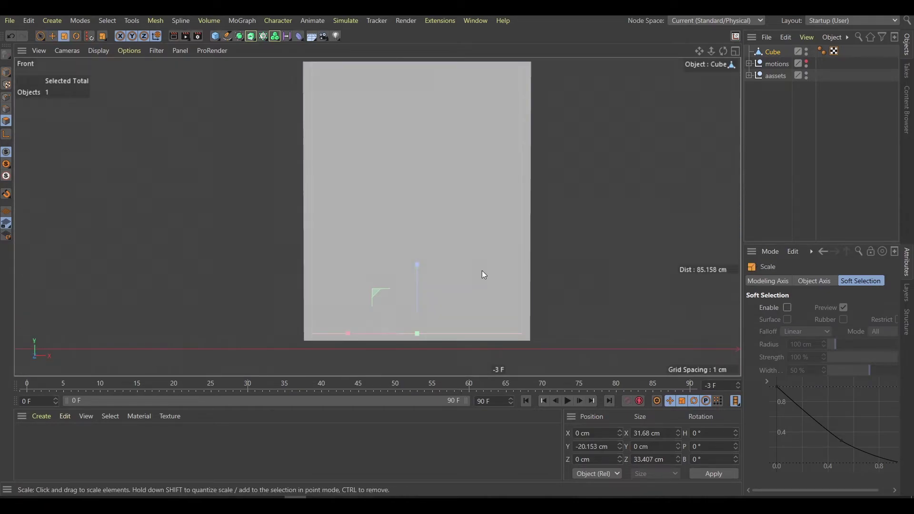
{"action": "key", "text": "F1"}
{"action": "scroll", "coordinate": [433, 315], "scroll_direction": "up", "scroll_amount": 3}
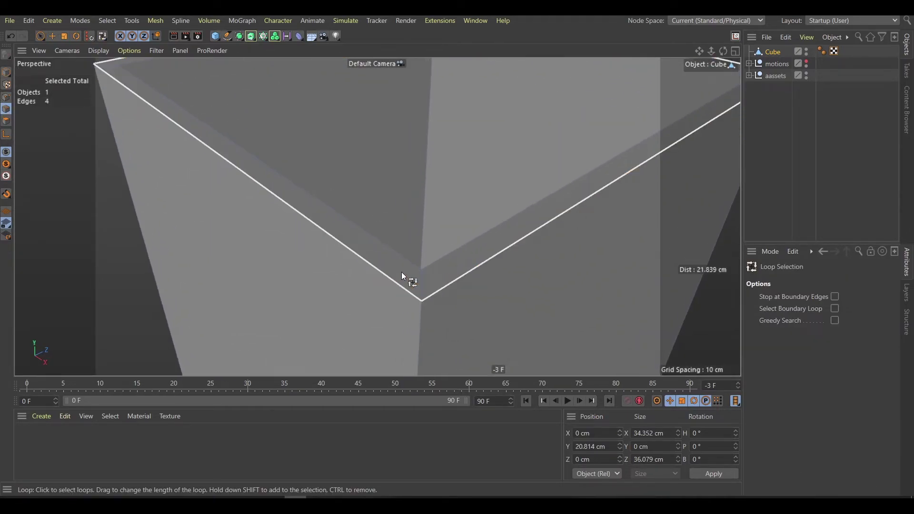
{"action": "left_click", "coordinate": [401, 272]}
{"action": "key", "text": "m"}
{"action": "key", "text": "s"}
{"action": "left_click_drag", "start_coordinate": [401, 272], "coordinate": [401, 302]}
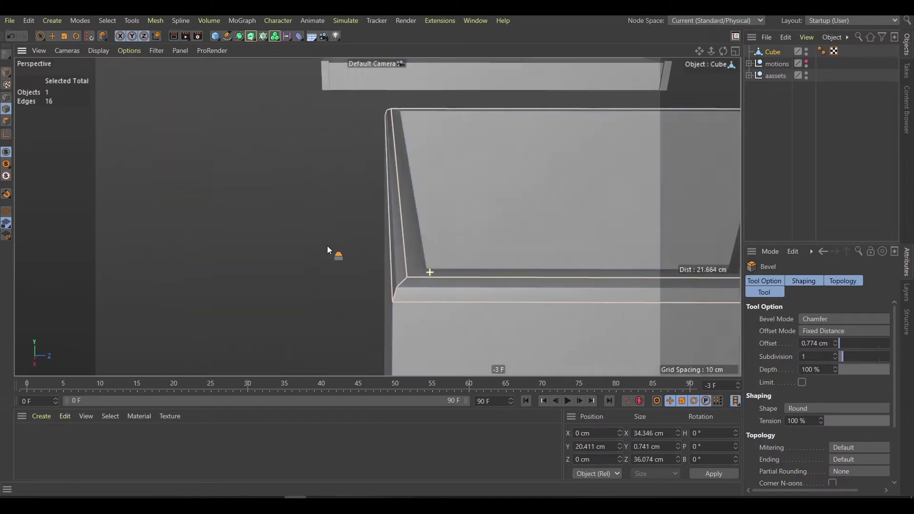
Bevel the four-edge rim loop into a rounded rim with Subdivision 2
{"action": "left_click_drag", "start_coordinate": [336, 255], "coordinate": [339, 300], "text": "alt"}
{"action": "key", "text": "u"}
{"action": "key", "text": "l"}
{"action": "left_click", "coordinate": [327, 282]}
{"action": "key", "text": "m"}
{"action": "key", "text": "s"}
{"action": "key", "text": "F2"}
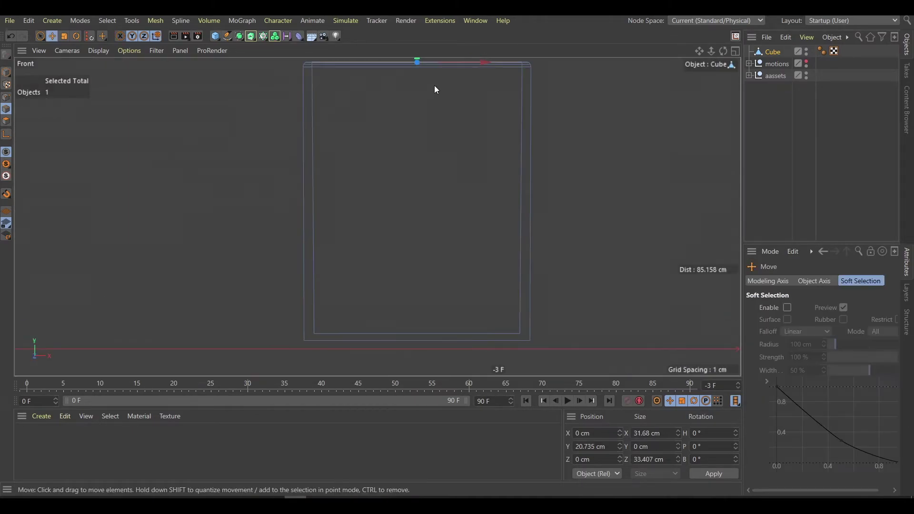
{"action": "key", "text": "F4"}
{"action": "key", "text": "F1"}
{"action": "left_click_drag", "start_coordinate": [400, 239], "coordinate": [402, 253]}
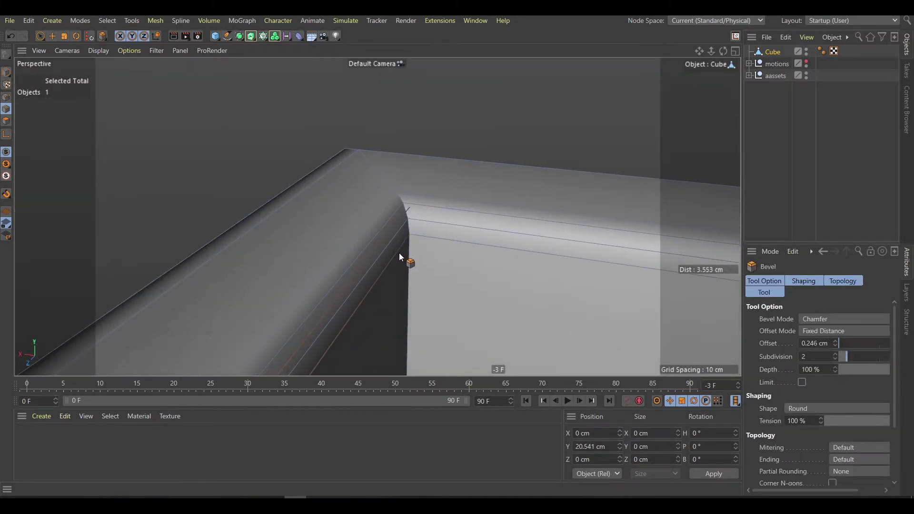
{"action": "scroll", "coordinate": [443, 214], "scroll_direction": "down", "scroll_amount": 5}
{"action": "key", "text": "e"}
{"action": "scroll", "coordinate": [469, 267], "scroll_direction": "up", "scroll_amount": 3}
{"action": "left_click_drag", "start_coordinate": [469, 266], "coordinate": [390, 265], "text": "alt"}
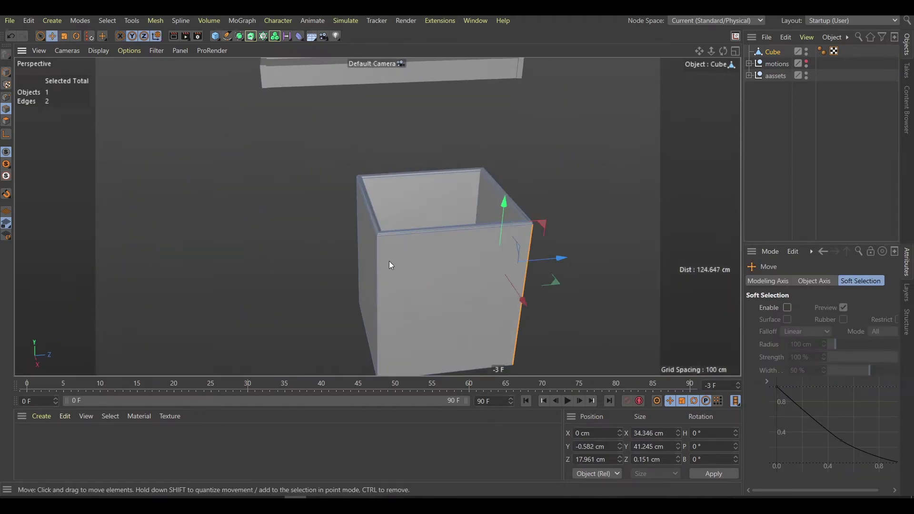
Chamfer the box's vertical edges at 0.04 cm, then reselect the whole Cube
{"action": "key", "text": "s"}
{"action": "key", "text": "m"}
{"action": "key", "text": "s"}
{"action": "left_click_drag", "start_coordinate": [370, 164], "coordinate": [447, 253]}
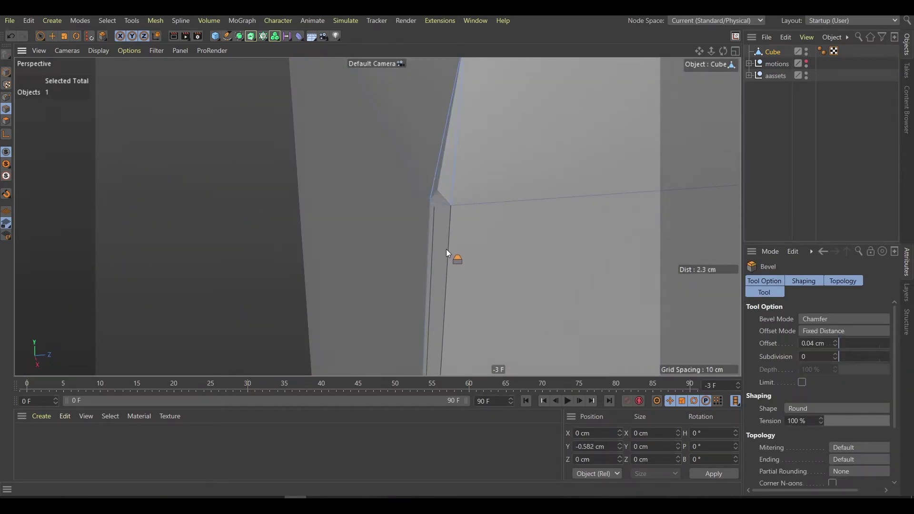
{"action": "left_click", "coordinate": [836, 355]}
{"action": "scroll", "coordinate": [253, 198], "scroll_direction": "down", "scroll_amount": 5}
{"action": "key", "text": "e"}
{"action": "scroll", "coordinate": [404, 181], "scroll_direction": "down", "scroll_amount": 5}
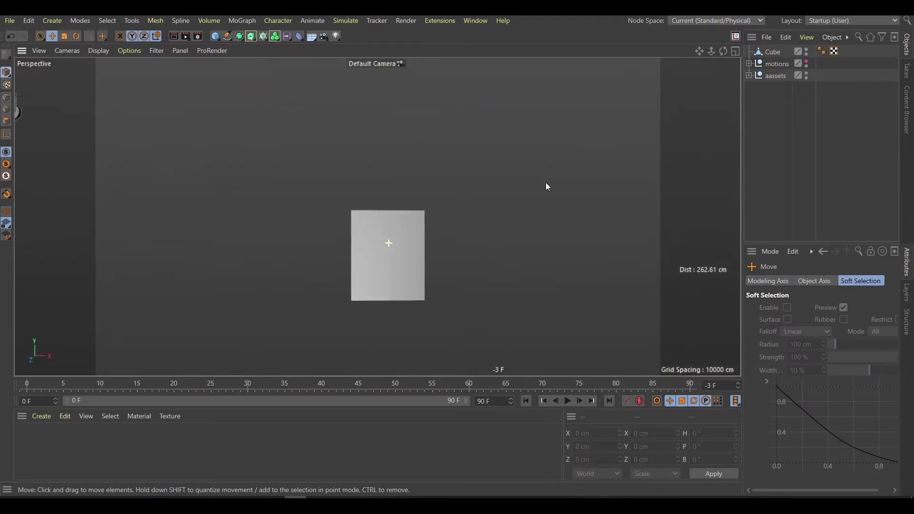
{"action": "scroll", "coordinate": [545, 182], "scroll_direction": "up", "scroll_amount": 3}
{"action": "left_click", "coordinate": [767, 56]}
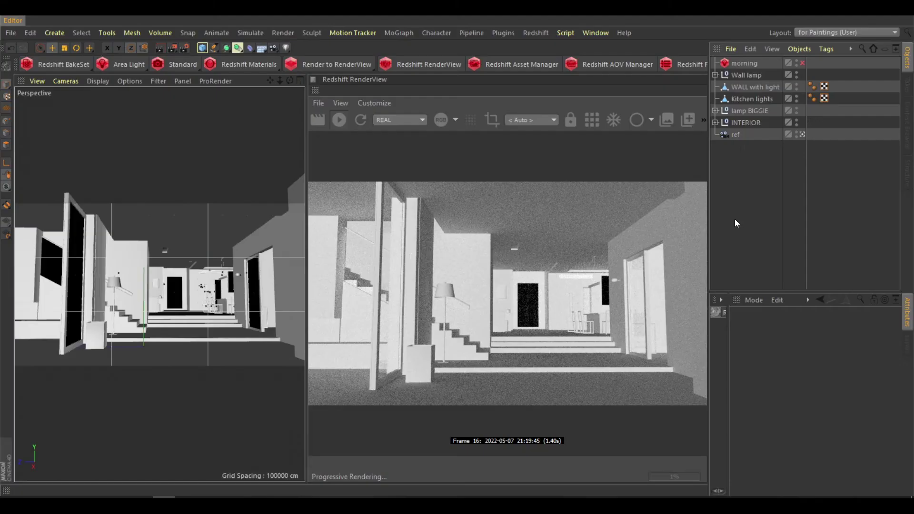
Turn on the morning light and add a new RS Area Light
{"action": "left_click", "coordinate": [802, 63]}
{"action": "left_click", "coordinate": [755, 87]}
{"action": "left_click", "coordinate": [122, 64]}
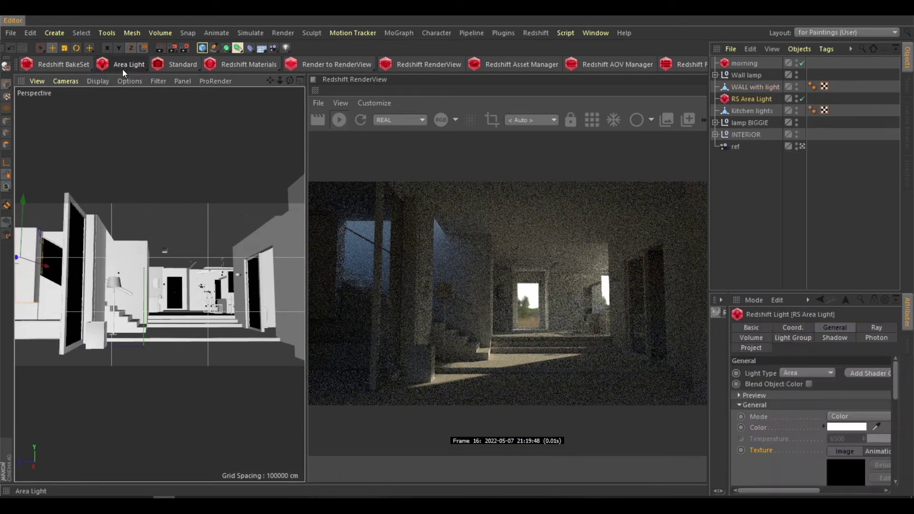
Rotate the area light -90° and move it into position in the room
{"action": "key", "text": "r"}
{"action": "left_click_drag", "start_coordinate": [36, 269], "coordinate": [95, 330]}
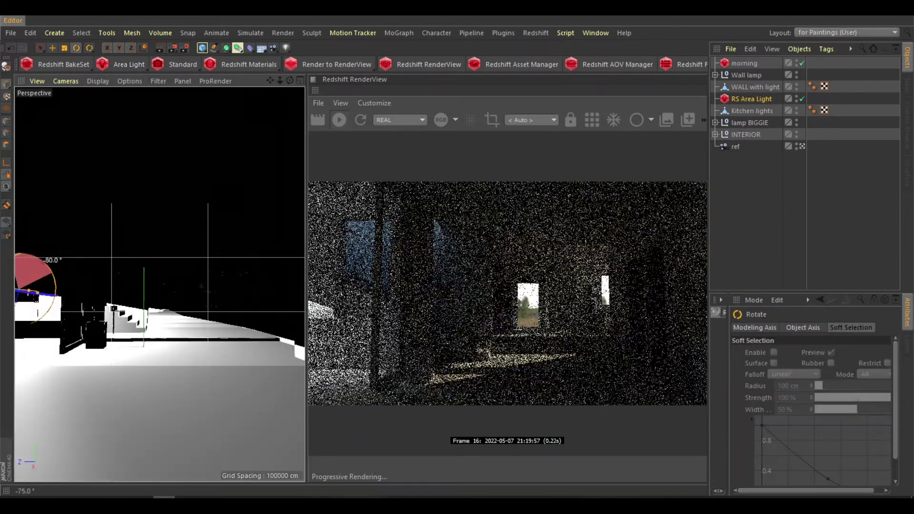
{"action": "key", "text": "e"}
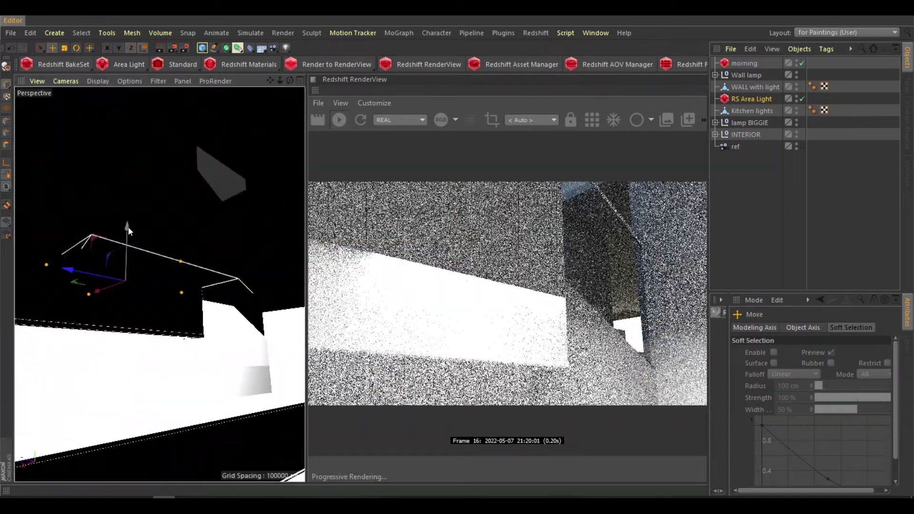
{"action": "left_click_drag", "start_coordinate": [127, 227], "coordinate": [122, 277]}
{"action": "left_click_drag", "start_coordinate": [45, 352], "coordinate": [124, 293], "text": "alt"}
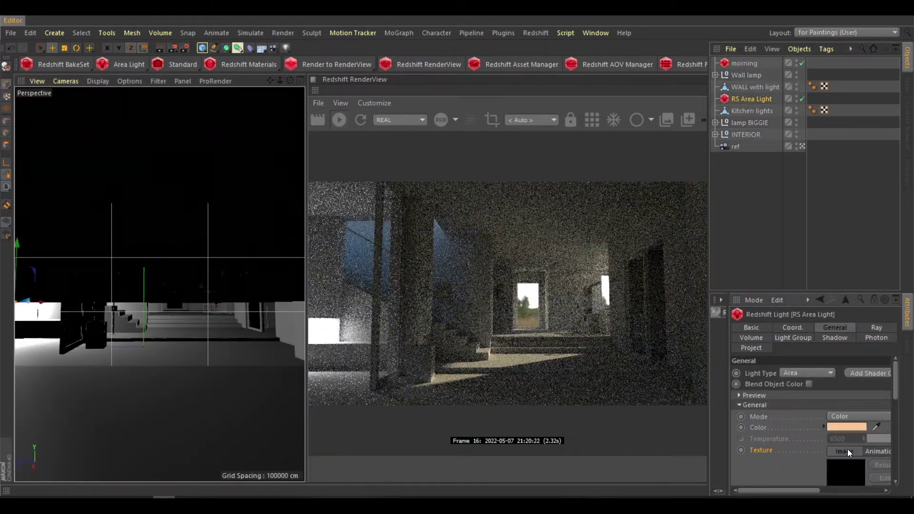
Lower the room area light's intensity
{"action": "scroll", "coordinate": [843, 443], "scroll_direction": "down", "scroll_amount": 3}
{"action": "scroll", "coordinate": [790, 476], "scroll_direction": "right", "scroll_amount": 3}
{"action": "left_click", "coordinate": [828, 415]}
{"action": "left_click_drag", "start_coordinate": [818, 429], "coordinate": [799, 430]}
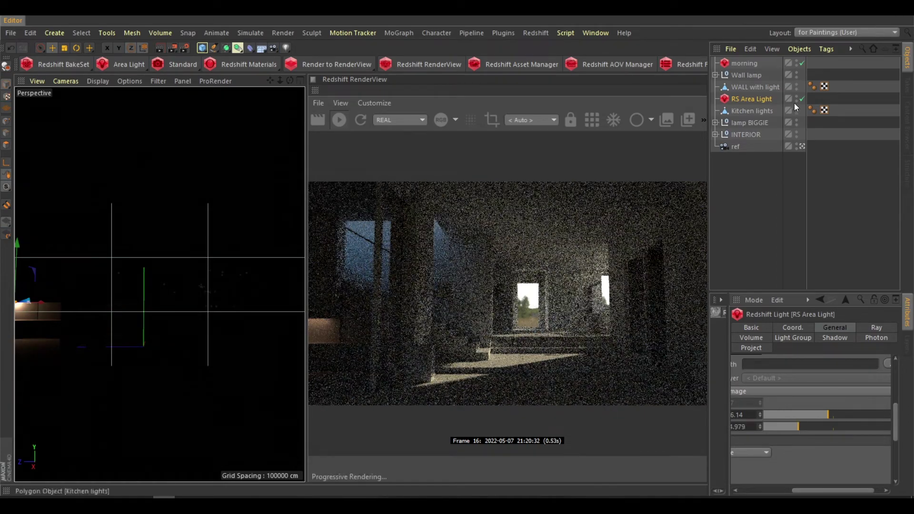
{"action": "left_click", "coordinate": [796, 101]}
Adjust the intensity and exposure of RS Area Light.1 in lamp BIGGIE for a warm glow
{"action": "left_click", "coordinate": [715, 122]}
{"action": "left_click", "coordinate": [753, 147]}
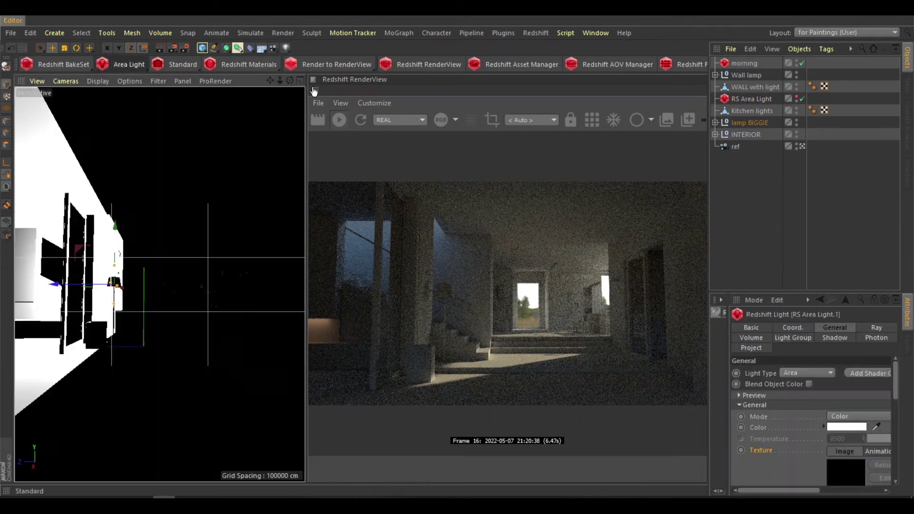
{"action": "scroll", "coordinate": [781, 428], "scroll_direction": "down", "scroll_amount": 3}
{"action": "left_click", "coordinate": [787, 428]}
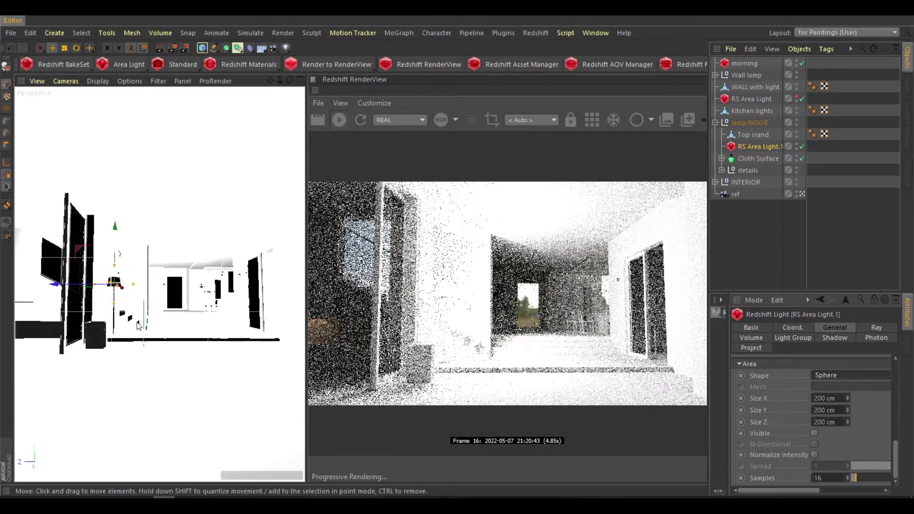
{"action": "key", "text": "t"}
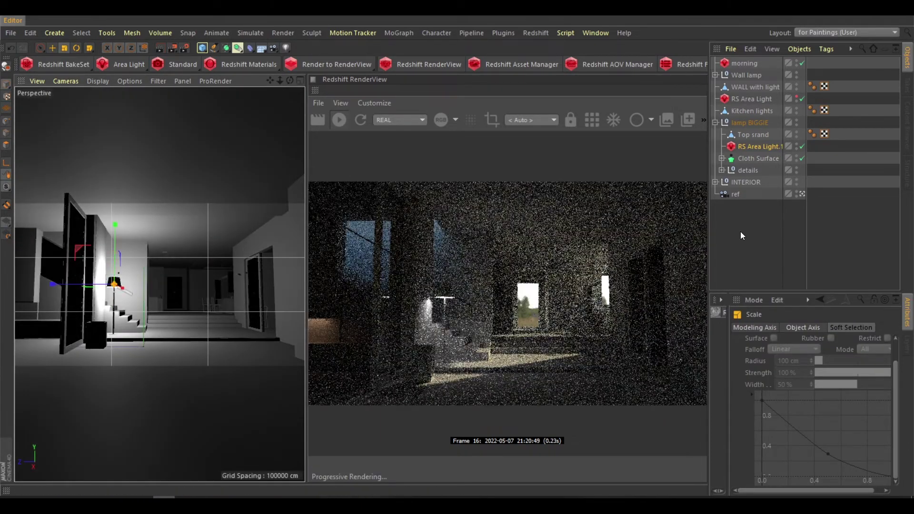
{"action": "left_click", "coordinate": [745, 146]}
{"action": "scroll", "coordinate": [798, 413], "scroll_direction": "down", "scroll_amount": 2}
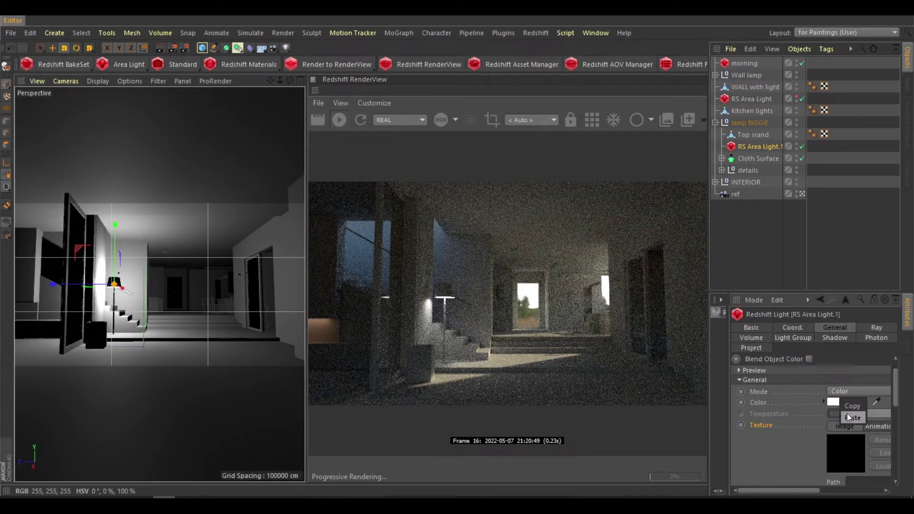
{"action": "scroll", "coordinate": [809, 429], "scroll_direction": "down", "scroll_amount": 2}
{"action": "left_click_drag", "start_coordinate": [781, 490], "coordinate": [827, 490]}
{"action": "left_click", "coordinate": [818, 461]}
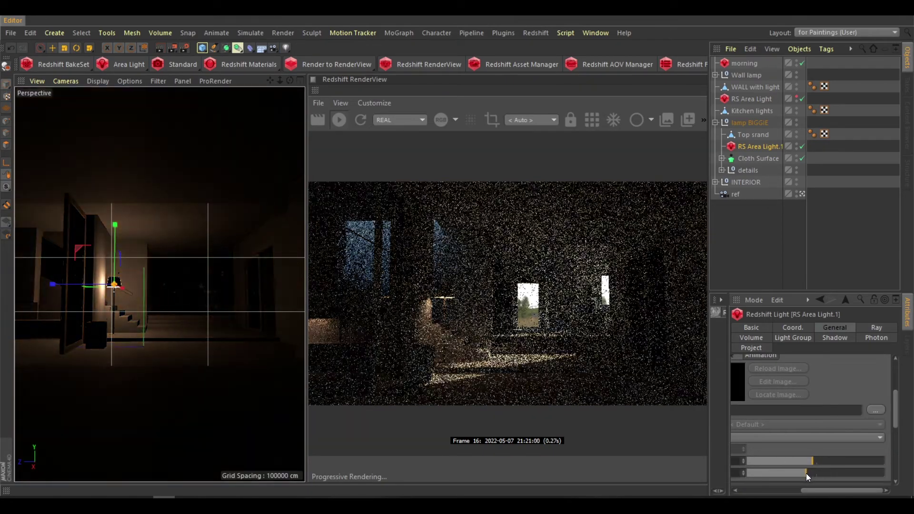
{"action": "left_click", "coordinate": [820, 460]}
{"action": "left_click_drag", "start_coordinate": [803, 474], "coordinate": [808, 474]}
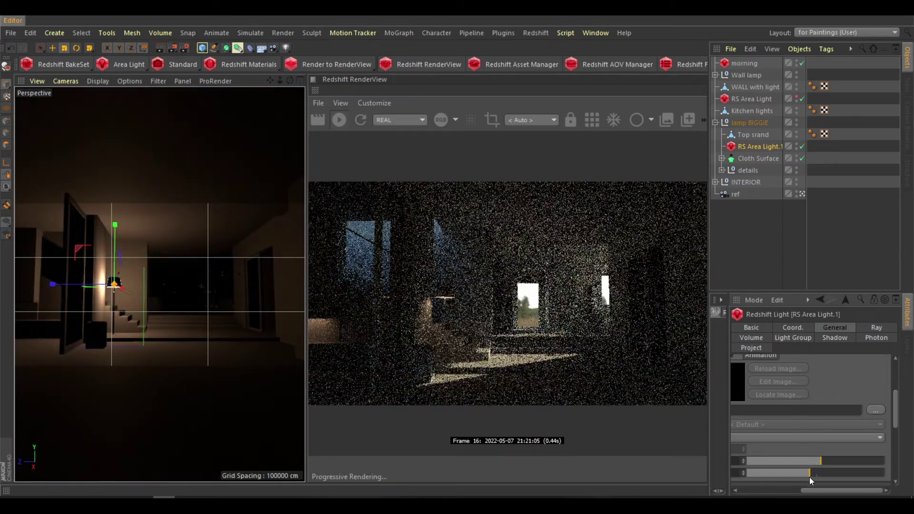
{"action": "left_click", "coordinate": [809, 166]}
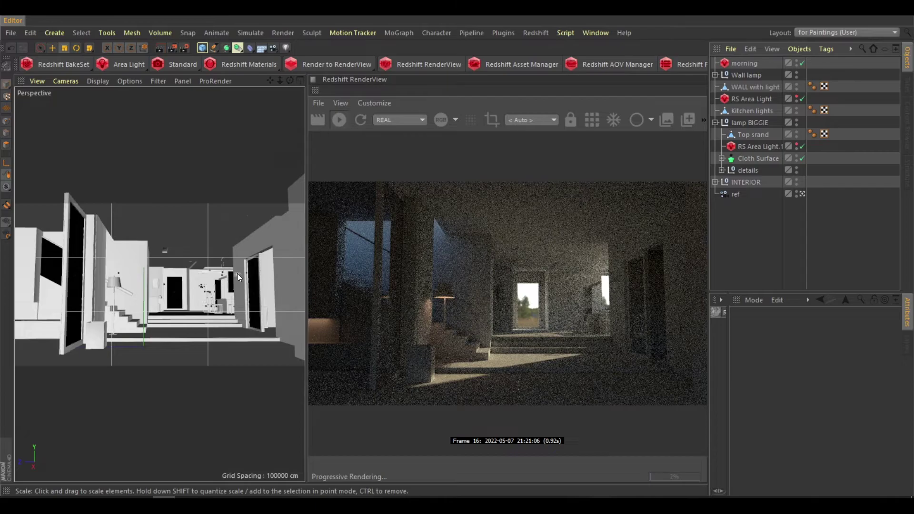
Add a disc-shaped RS Area Light inside the Wall lamp group
{"action": "left_click", "coordinate": [239, 278]}
{"action": "left_click", "coordinate": [116, 65]}
{"action": "left_click", "coordinate": [830, 375]}
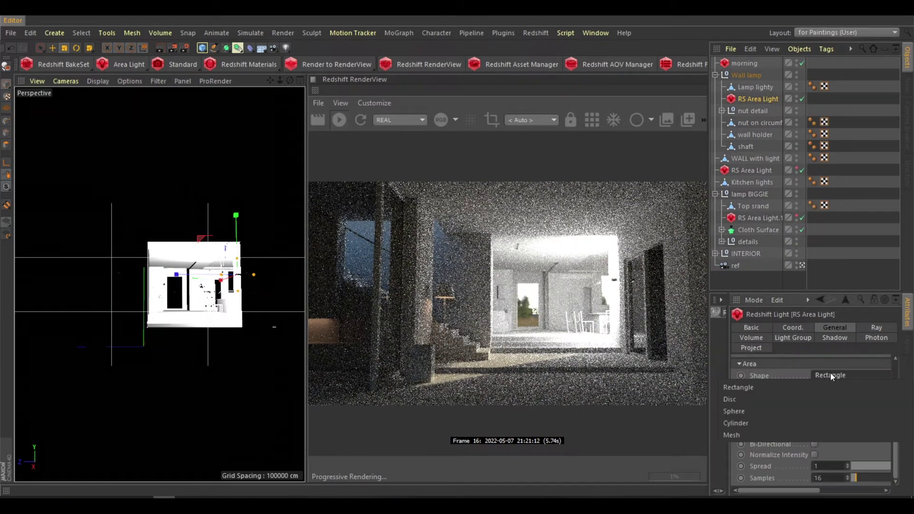
{"action": "left_click", "coordinate": [832, 398]}
Rotate the disc light -60°, scale it down, and nudge it up into the lamp shade
{"action": "key", "text": "r"}
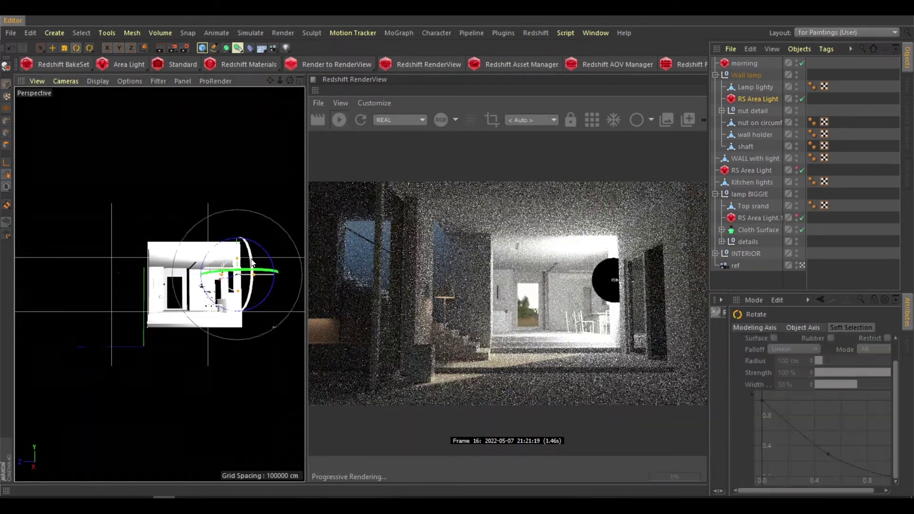
{"action": "left_click_drag", "start_coordinate": [240, 239], "coordinate": [252, 266]}
{"action": "scroll", "coordinate": [278, 239], "scroll_direction": "up", "scroll_amount": 5}
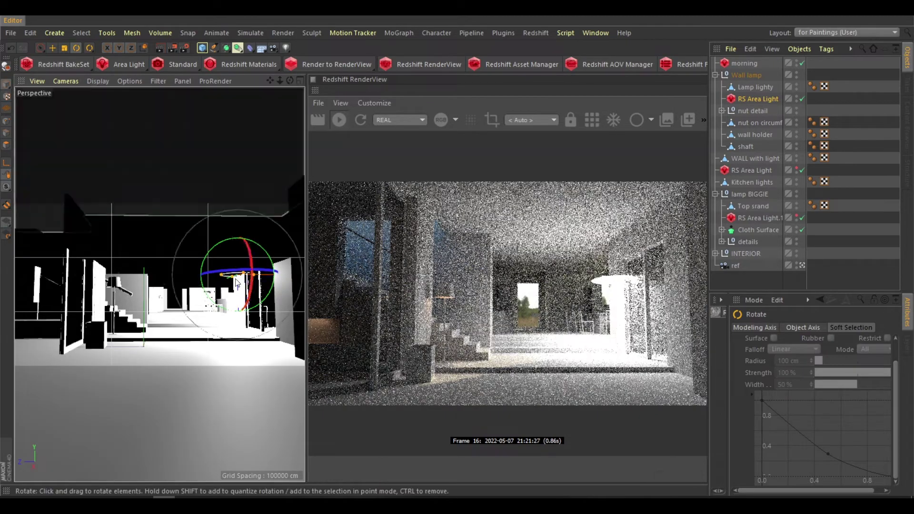
{"action": "key", "text": "t"}
{"action": "left_click_drag", "start_coordinate": [278, 239], "coordinate": [236, 262]}
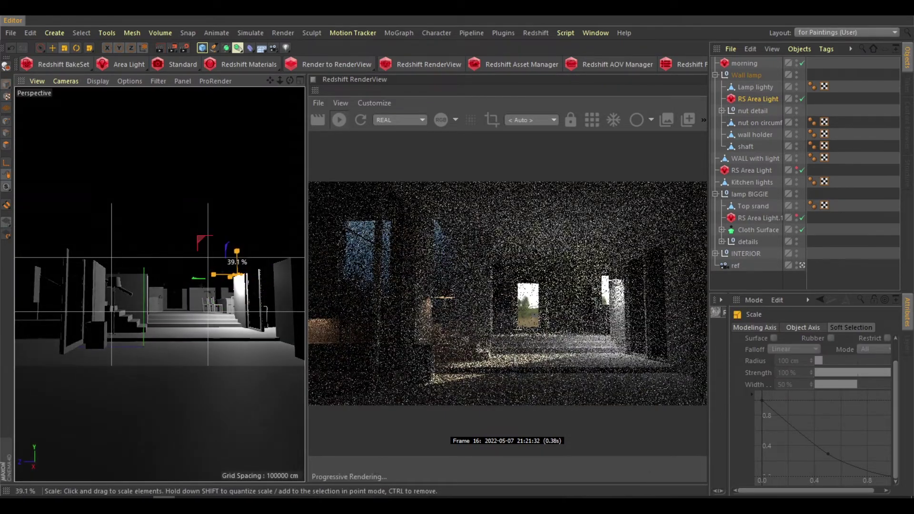
{"action": "scroll", "coordinate": [198, 344], "scroll_direction": "up", "scroll_amount": 5}
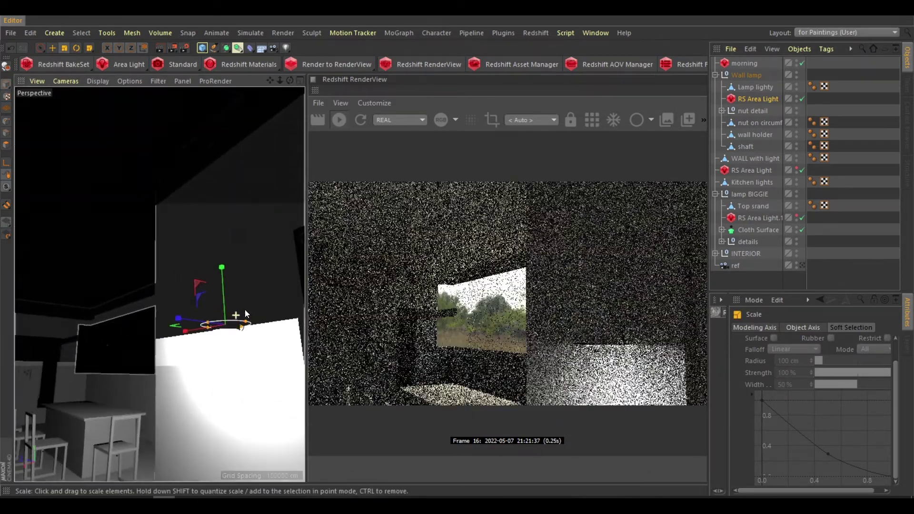
{"action": "left_click_drag", "start_coordinate": [245, 310], "coordinate": [96, 335]}
{"action": "key", "text": "e"}
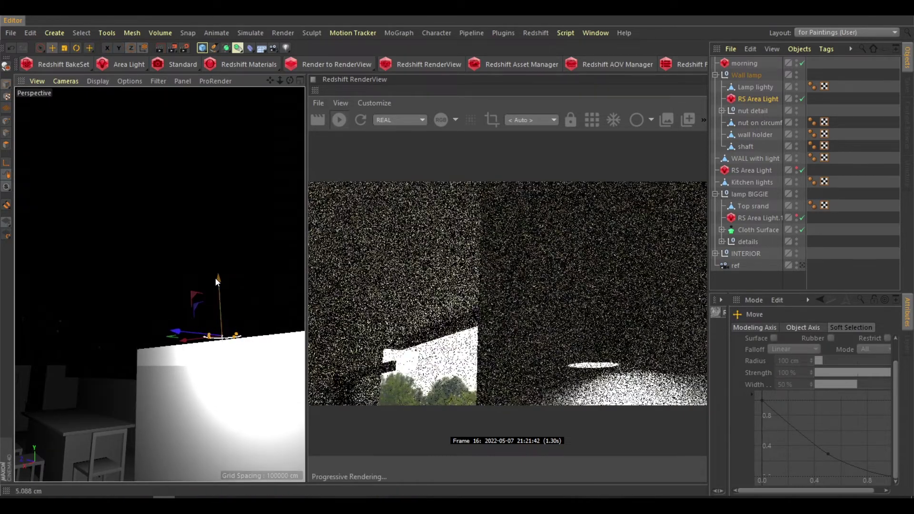
{"action": "left_click_drag", "start_coordinate": [215, 278], "coordinate": [208, 369], "text": "alt"}
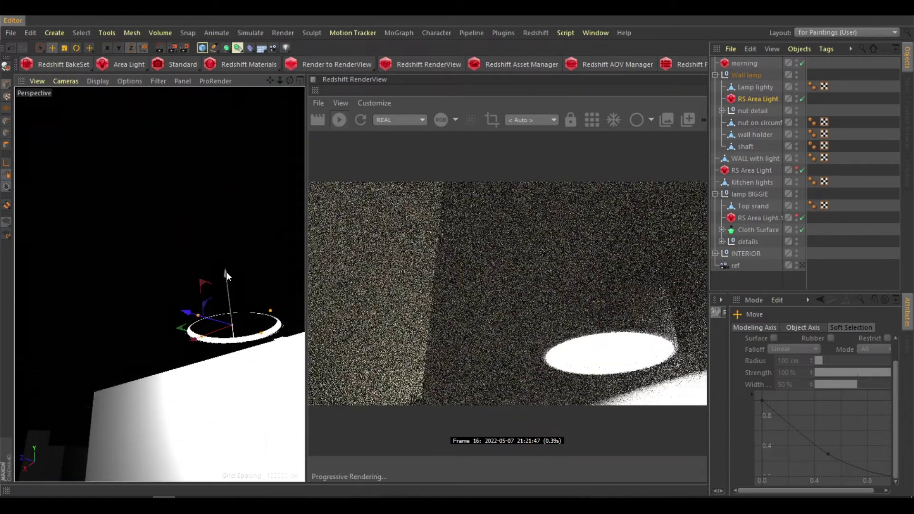
{"action": "left_click_drag", "start_coordinate": [227, 272], "coordinate": [226, 278]}
Dim the wall lamp light's exposure while viewing through the ref camera
{"action": "left_click", "coordinate": [758, 98]}
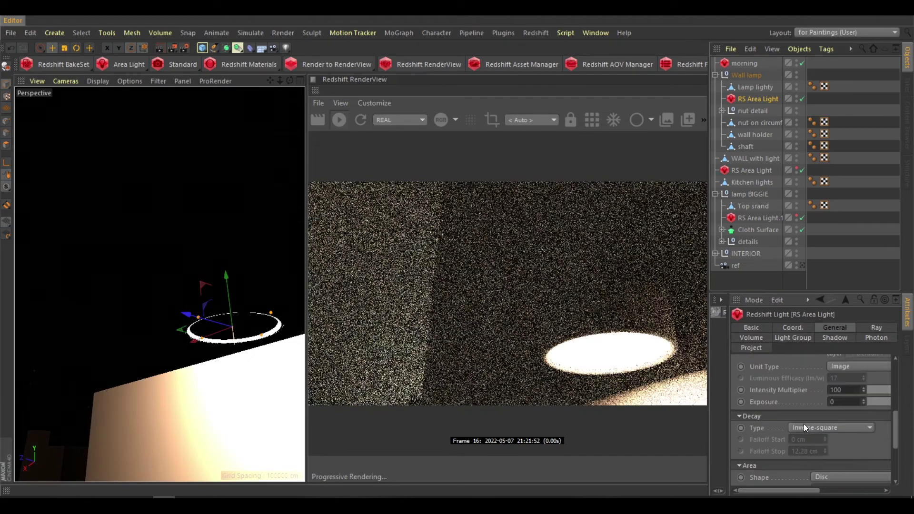
{"action": "left_click", "coordinate": [800, 265]}
{"action": "scroll", "coordinate": [789, 482], "scroll_direction": "up", "scroll_amount": 5}
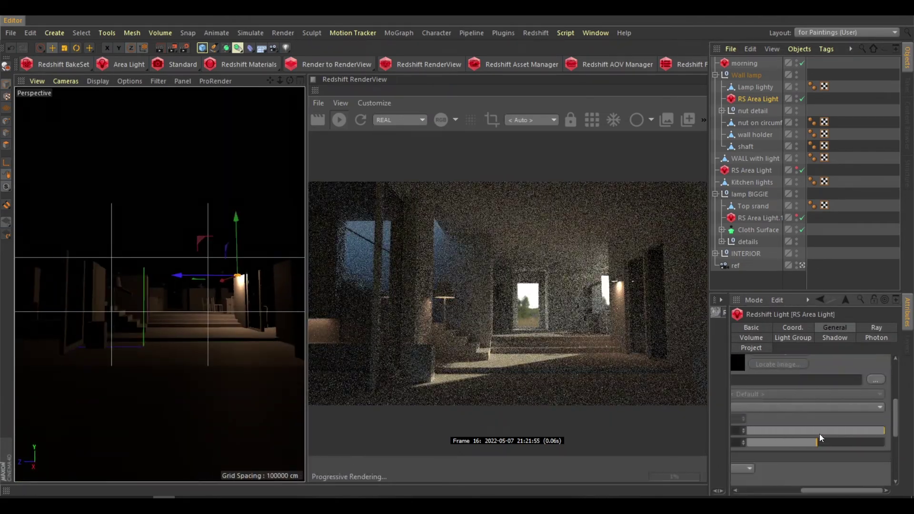
{"action": "left_click_drag", "start_coordinate": [816, 442], "coordinate": [798, 444]}
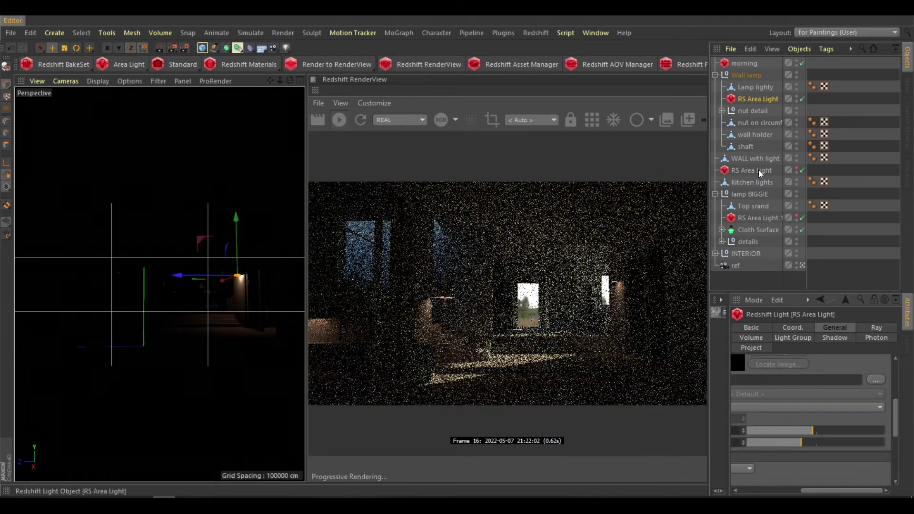
{"action": "key", "text": "ctrl+z"}
{"action": "key", "text": "ctrl+z"}
{"action": "key", "text": "ctrl+z"}
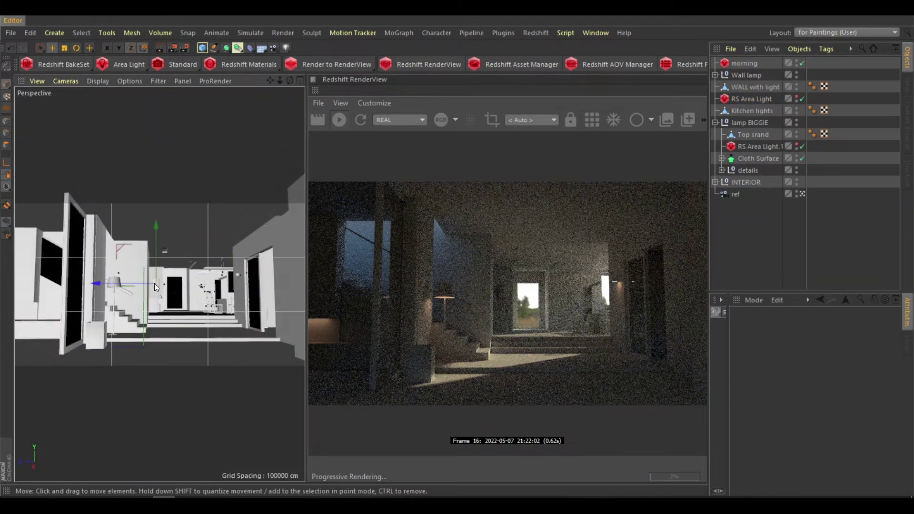
Add an RS IES Light at the wall lamp, pointed downward
{"action": "left_click_drag", "start_coordinate": [127, 67], "coordinate": [167, 109]}
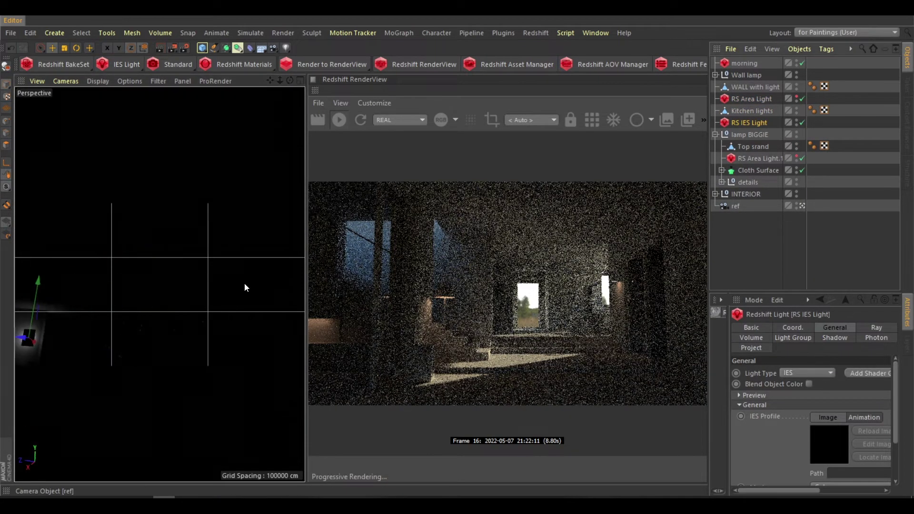
{"action": "left_click_drag", "start_coordinate": [244, 287], "coordinate": [108, 308]}
{"action": "mouse_move", "coordinate": [228, 259]}
{"action": "left_mouse_down"}
{"action": "mouse_move", "coordinate": [164, 274]}
{"action": "mouse_move", "coordinate": [158, 211]}
{"action": "mouse_move", "coordinate": [155, 281]}
{"action": "left_mouse_up"}
{"action": "key", "text": "r"}
{"action": "left_click_drag", "start_coordinate": [178, 334], "coordinate": [139, 261]}
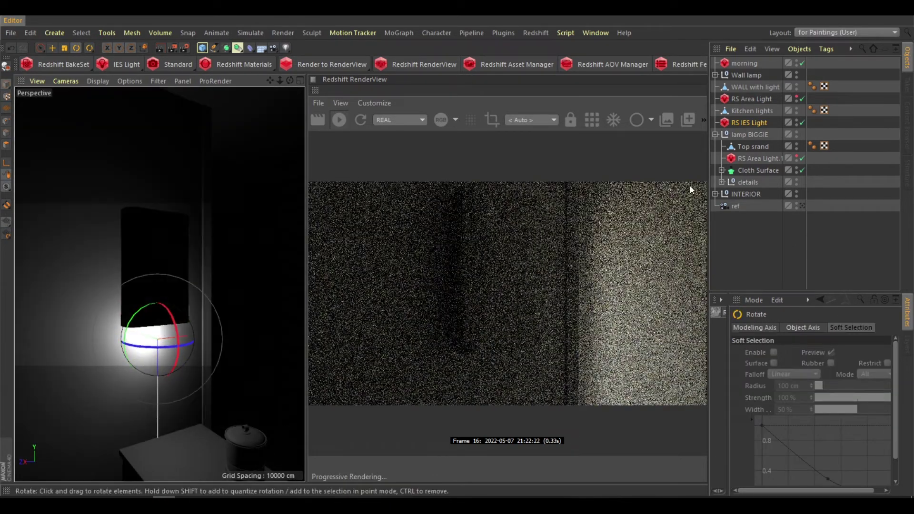
{"action": "left_click", "coordinate": [750, 122]}
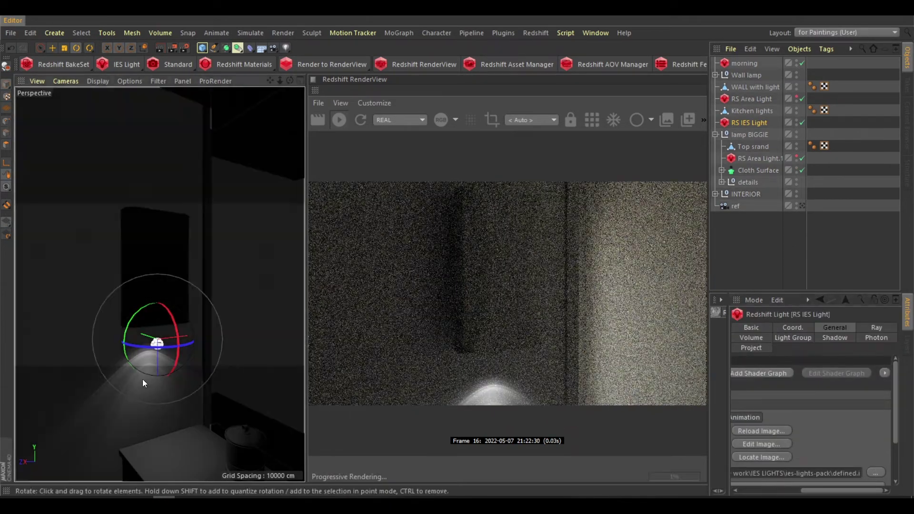
{"action": "key", "text": "e"}
{"action": "left_click_drag", "start_coordinate": [142, 282], "coordinate": [133, 280]}
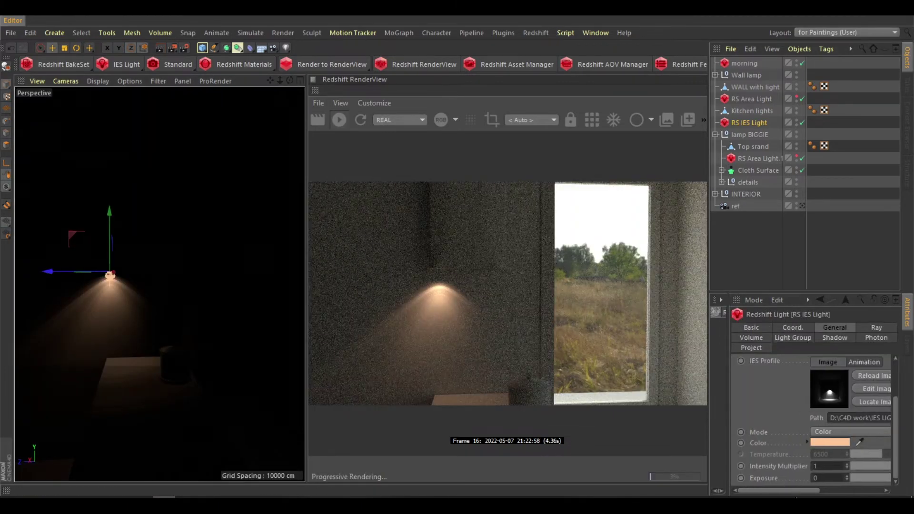
Set the IES intensity multiplier to 0.885 and copy the spotlight about 62 cm right
{"action": "left_click_drag", "start_coordinate": [809, 466], "coordinate": [854, 478]}
{"action": "left_click", "coordinate": [854, 466]}
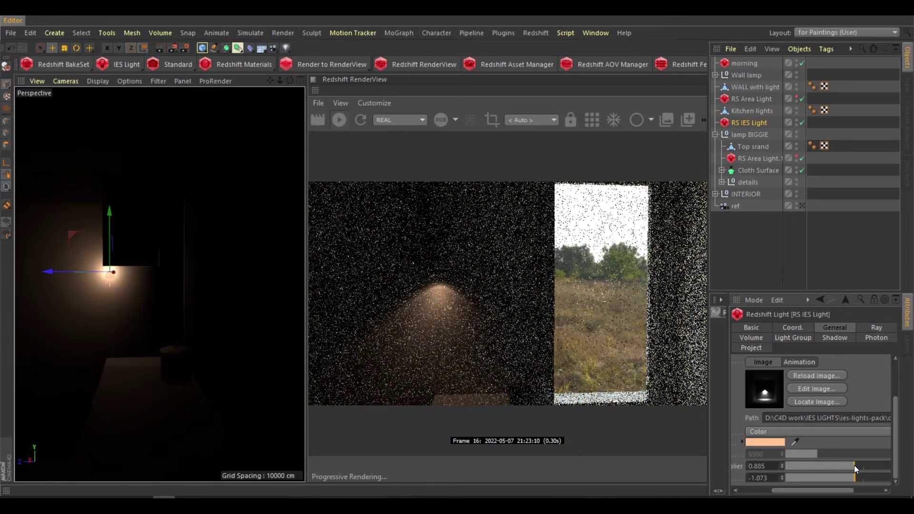
{"action": "key", "text": "e"}
{"action": "left_click_drag", "start_coordinate": [59, 271], "coordinate": [100, 275], "text": "ctrl"}
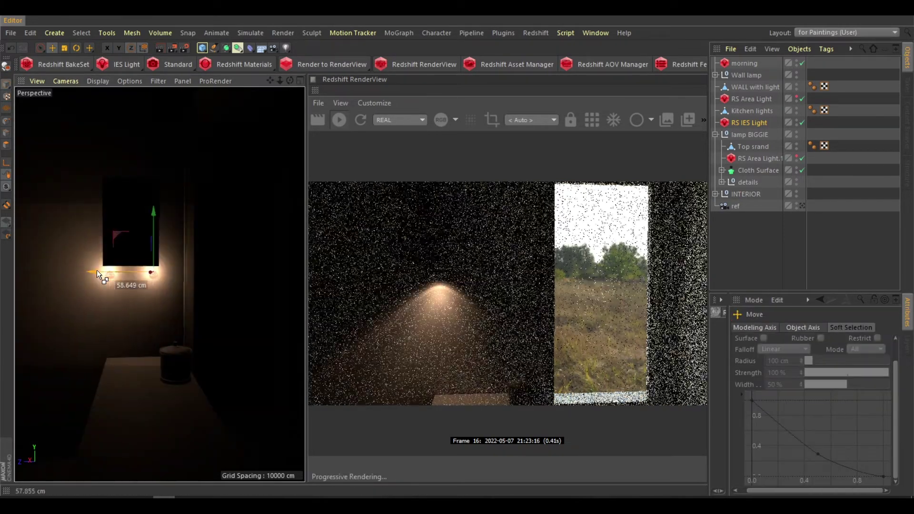
{"action": "key", "text": "ctrl+shift+z"}
{"action": "key", "text": "ctrl+shift+z"}
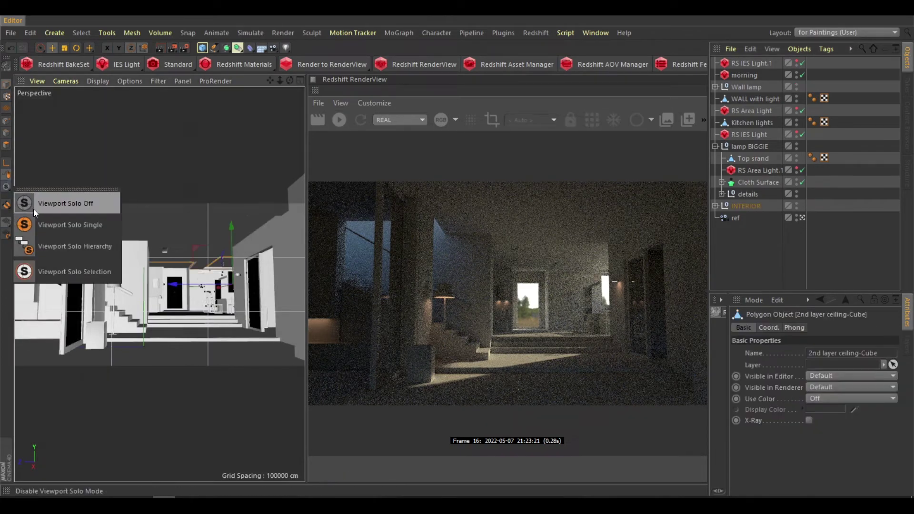
Add a cube in top view and stretch its depth along the second ceiling layer
{"action": "left_click", "coordinate": [128, 304]}
{"action": "key", "text": "F2"}
{"action": "scroll", "coordinate": [145, 239], "scroll_direction": "down", "scroll_amount": 3}
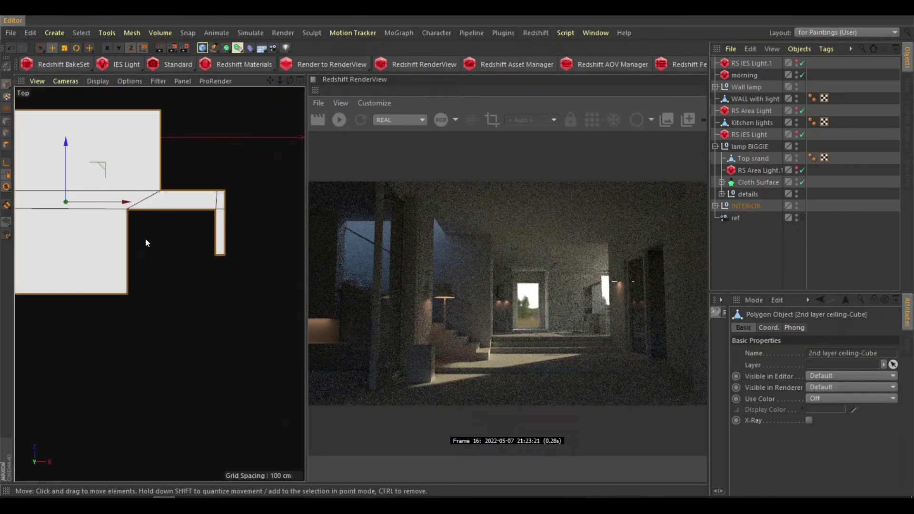
{"action": "scroll", "coordinate": [145, 238], "scroll_direction": "down", "scroll_amount": 3}
{"action": "scroll", "coordinate": [300, 250], "scroll_direction": "down", "scroll_amount": 3}
{"action": "left_click", "coordinate": [174, 257]}
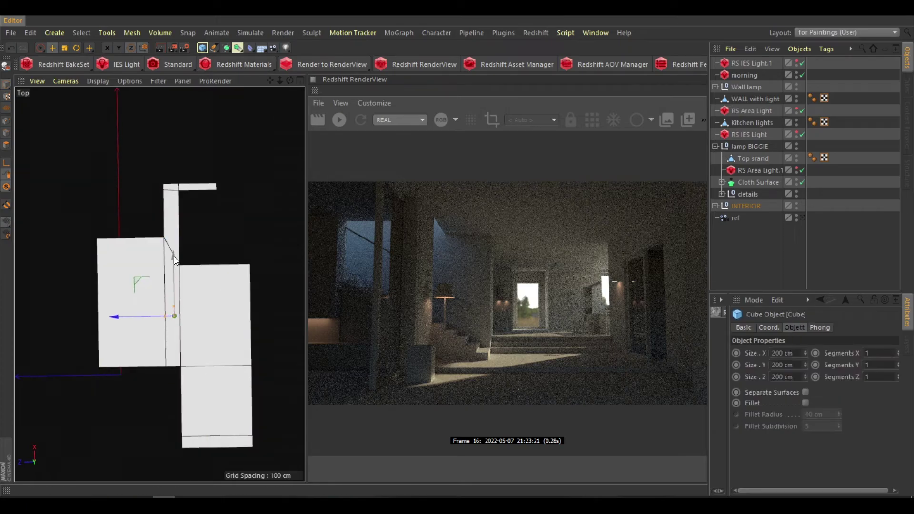
{"action": "key", "text": "F5"}
{"action": "key", "text": "F2"}
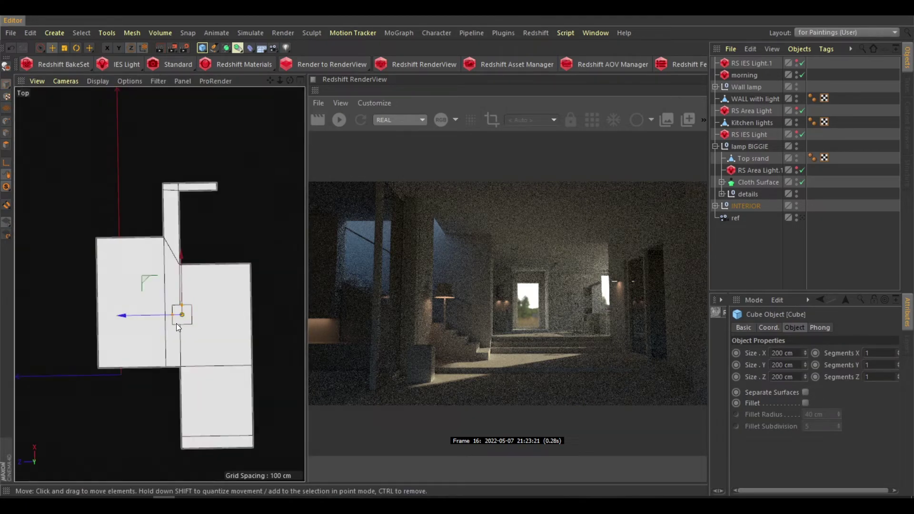
{"action": "left_click_drag", "start_coordinate": [105, 314], "coordinate": [139, 315]}
Make the cube editable and cut an edge loop across the slab to fit the ceiling
{"action": "key", "text": "c"}
{"action": "key", "text": "F5"}
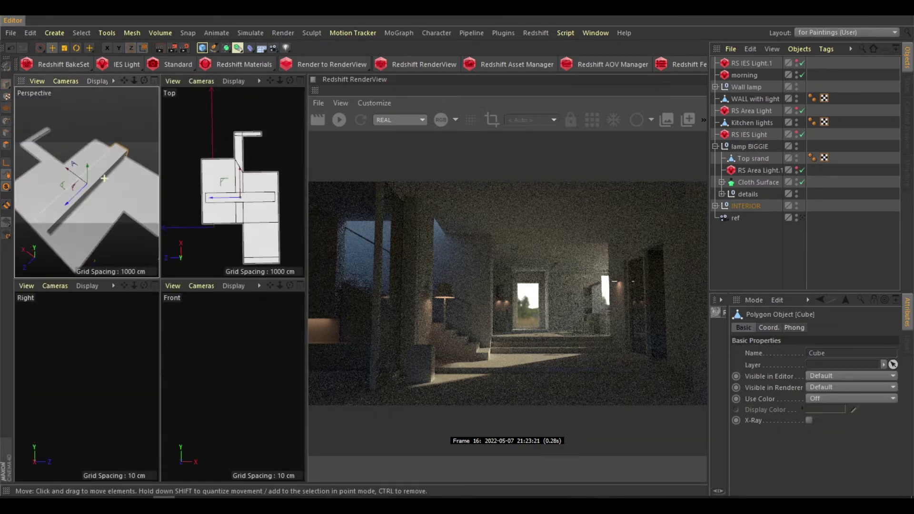
{"action": "key", "text": "F2"}
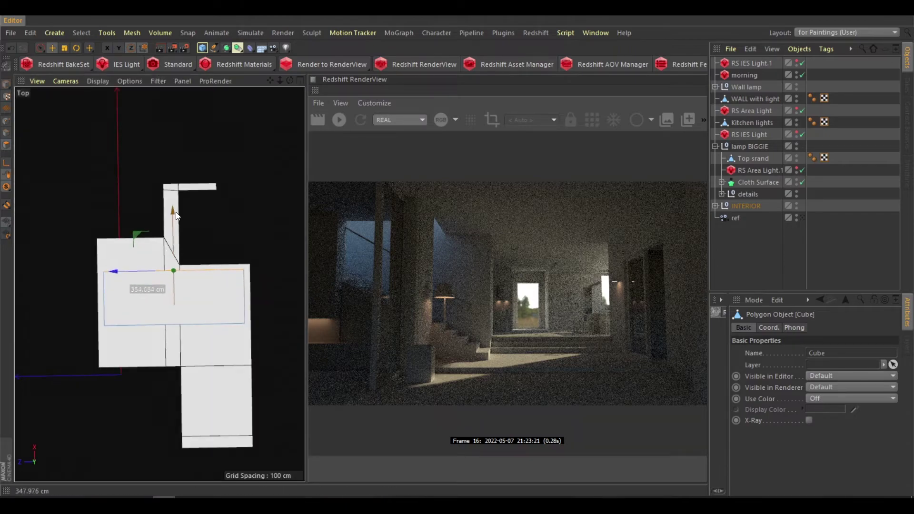
{"action": "scroll", "coordinate": [201, 258], "scroll_direction": "up", "scroll_amount": 3}
{"action": "key", "text": "k"}
{"action": "key", "text": "l"}
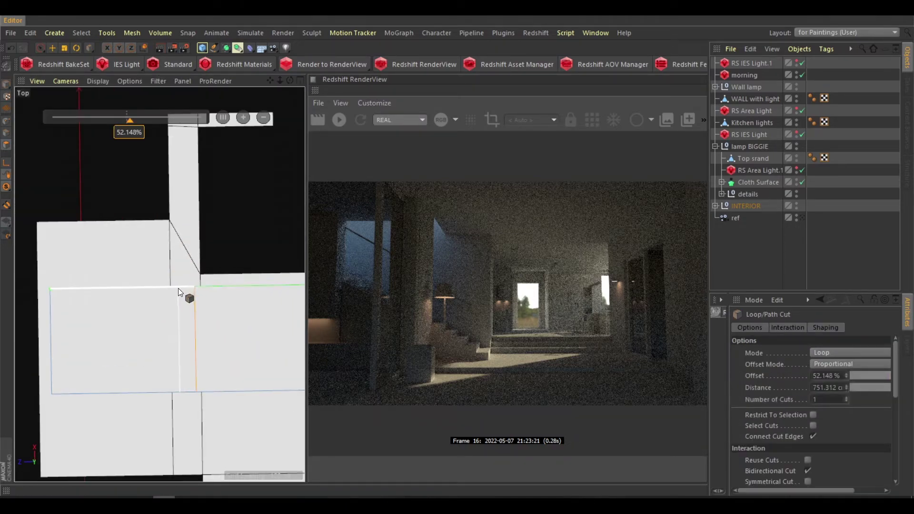
{"action": "key", "text": "e"}
{"action": "key", "text": "F5"}
{"action": "key", "text": "F2"}
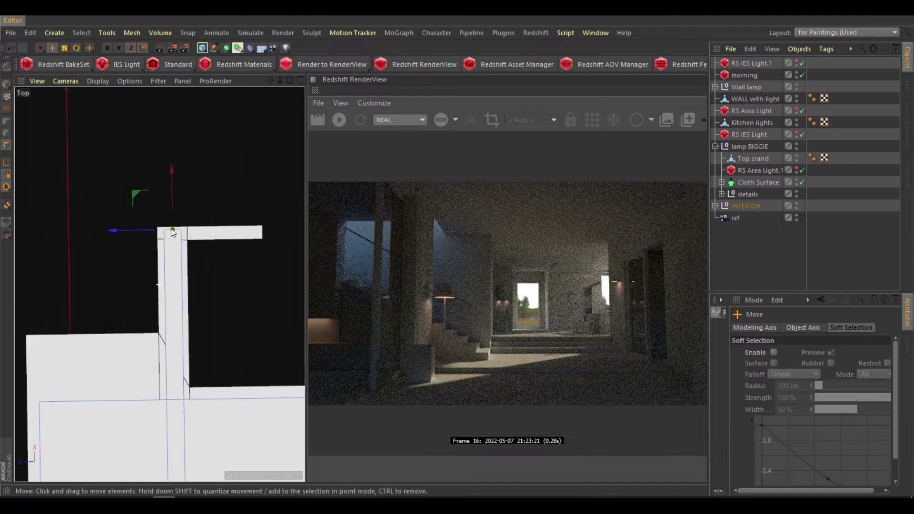
{"action": "scroll", "coordinate": [178, 179], "scroll_direction": "up", "scroll_amount": 2}
{"action": "key", "text": "F5"}
{"action": "key", "text": "F2"}
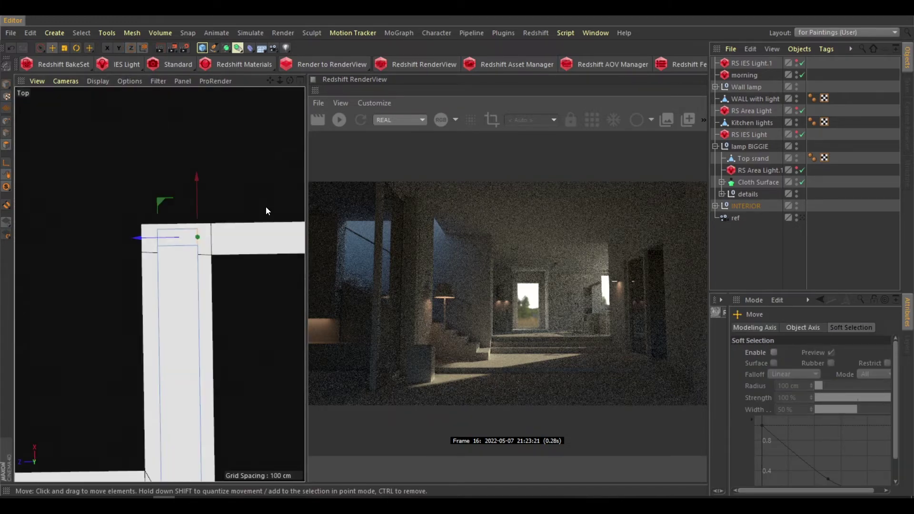
Flatten the slab vertically on Y to about 56% of its height
{"action": "scroll", "coordinate": [87, 239], "scroll_direction": "down", "scroll_amount": 2}
{"action": "key", "text": "F5"}
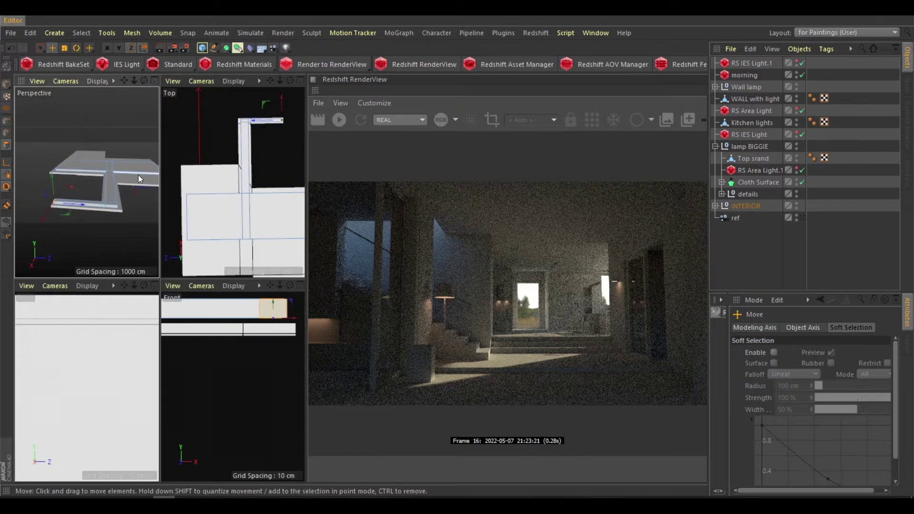
{"action": "key", "text": "F2"}
{"action": "scroll", "coordinate": [118, 229], "scroll_direction": "up", "scroll_amount": 2}
{"action": "key", "text": "F5"}
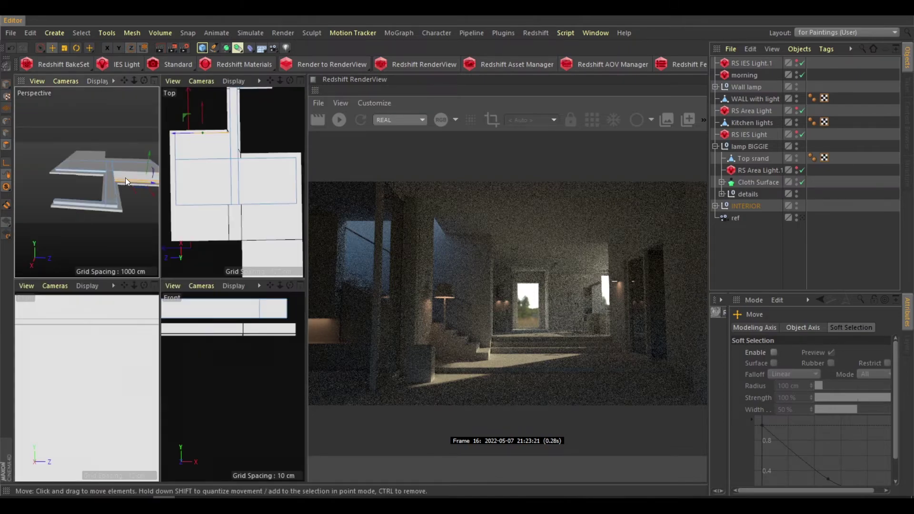
{"action": "left_click_drag", "start_coordinate": [125, 179], "coordinate": [90, 176], "text": "alt"}
{"action": "key", "text": "F2"}
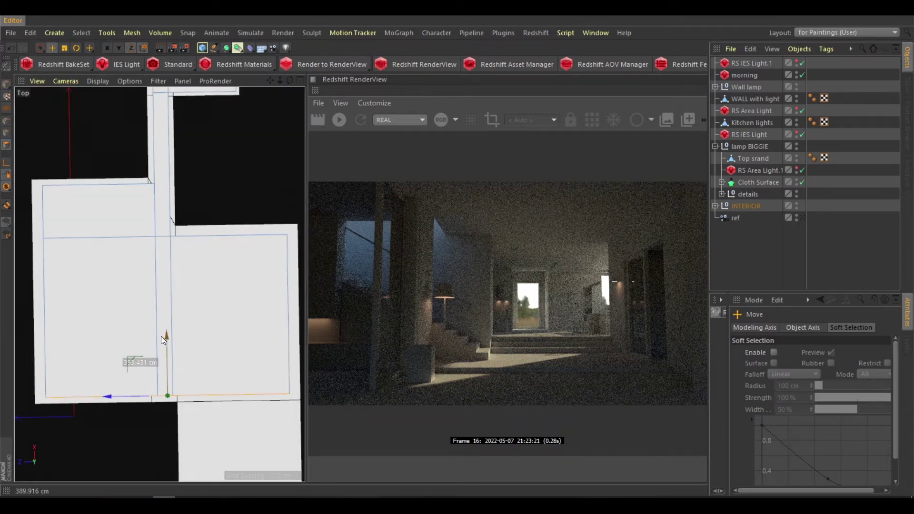
{"action": "key", "text": "F1"}
{"action": "mouse_move", "coordinate": [202, 278]}
{"action": "left_mouse_down", "text": "alt"}
{"action": "mouse_move", "coordinate": [97, 302]}
{"action": "mouse_move", "coordinate": [49, 272]}
{"action": "mouse_move", "coordinate": [174, 278]}
{"action": "left_mouse_up", "text": "alt"}
{"action": "key", "text": "t"}
{"action": "mouse_move", "coordinate": [194, 186]}
{"action": "left_mouse_down"}
{"action": "mouse_move", "coordinate": [190, 285]}
{"action": "mouse_move", "coordinate": [164, 276]}
{"action": "mouse_move", "coordinate": [207, 277]}
{"action": "left_mouse_up"}
{"action": "key", "text": "e"}
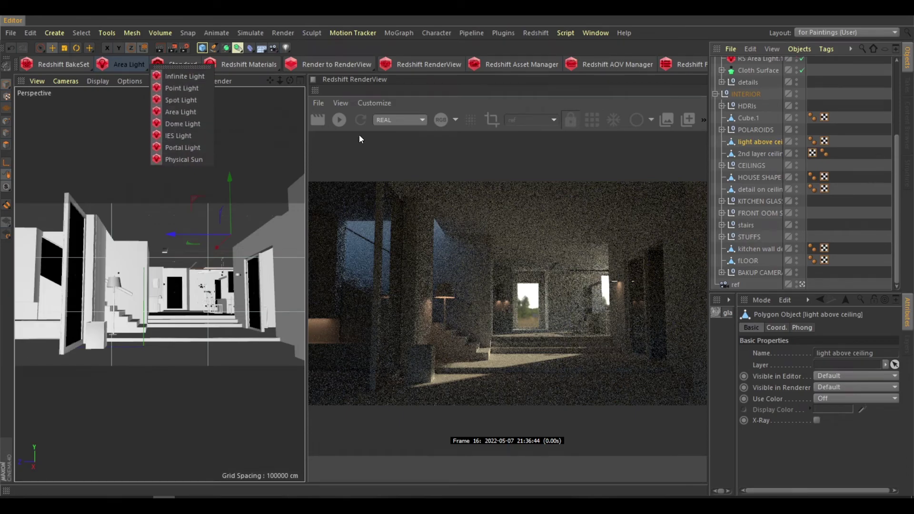
Add a Redshift area light with Mesh shape using light above ceiling, hidden in the editor
{"action": "left_click", "coordinate": [125, 65]}
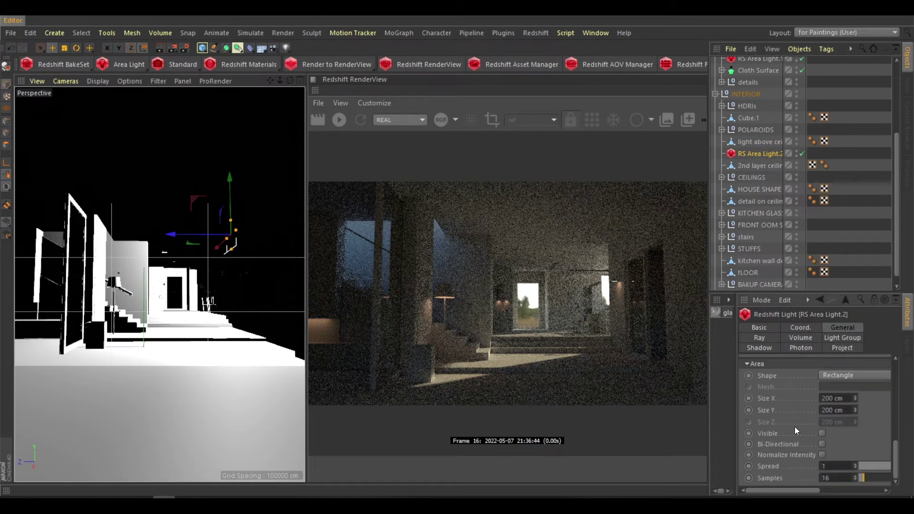
{"action": "left_click", "coordinate": [838, 375]}
{"action": "left_click", "coordinate": [844, 407]}
{"action": "left_click_drag", "start_coordinate": [739, 141], "coordinate": [829, 390]}
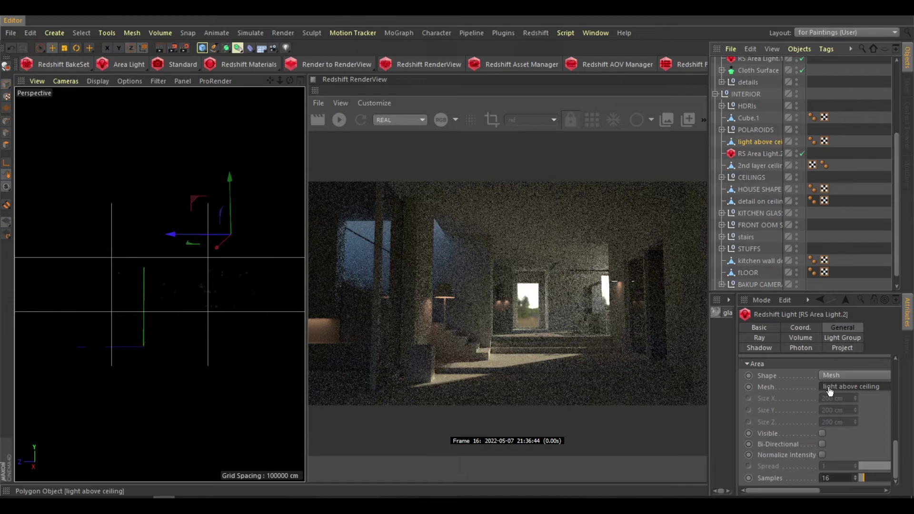
{"action": "left_click", "coordinate": [797, 150]}
Set the area light's intensity multiplier to 44.85 and exposure to -3.777
{"action": "scroll", "coordinate": [793, 467], "scroll_direction": "up", "scroll_amount": 3}
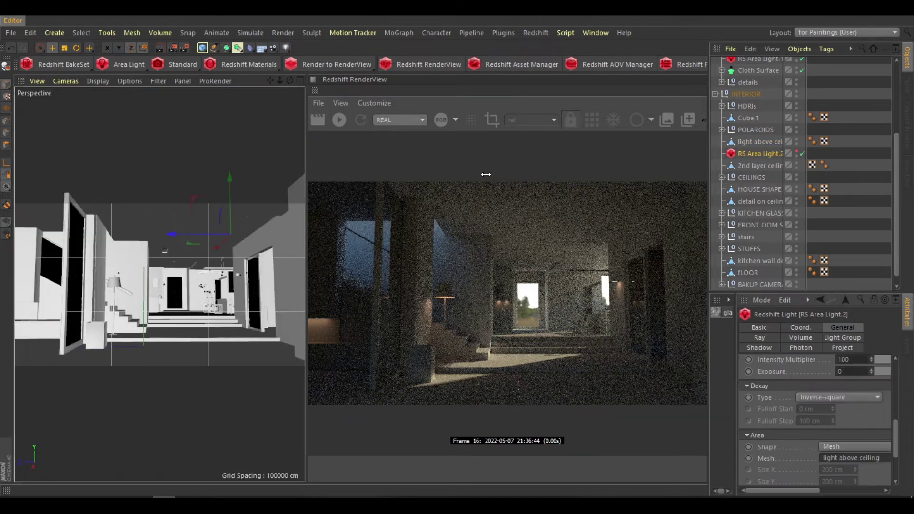
{"action": "scroll", "coordinate": [793, 467], "scroll_direction": "up", "scroll_amount": 3}
{"action": "scroll", "coordinate": [820, 388], "scroll_direction": "up", "scroll_amount": 3}
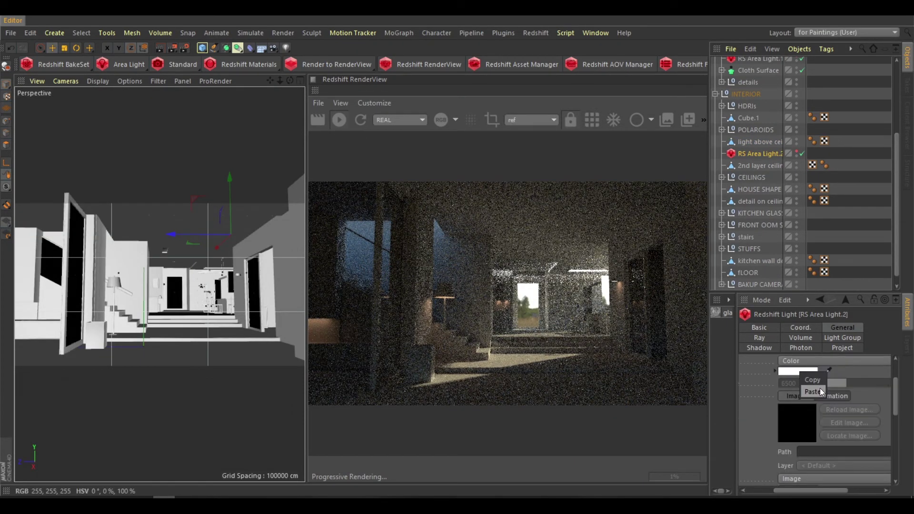
{"action": "scroll", "coordinate": [758, 406], "scroll_direction": "down", "scroll_amount": 3}
{"action": "scroll", "coordinate": [825, 440], "scroll_direction": "right", "scroll_amount": 3}
{"action": "left_click_drag", "start_coordinate": [824, 440], "coordinate": [789, 441]}
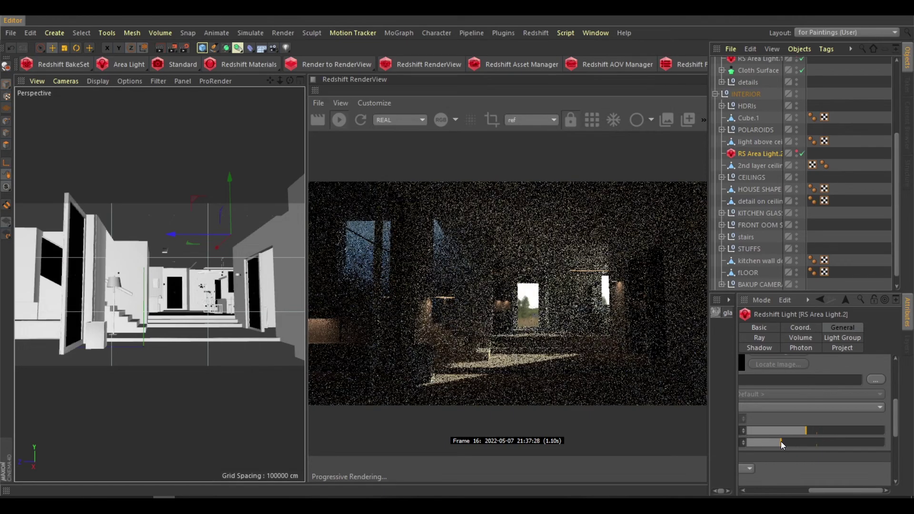
{"action": "left_click", "coordinate": [806, 431]}
{"action": "left_click", "coordinate": [784, 490]}
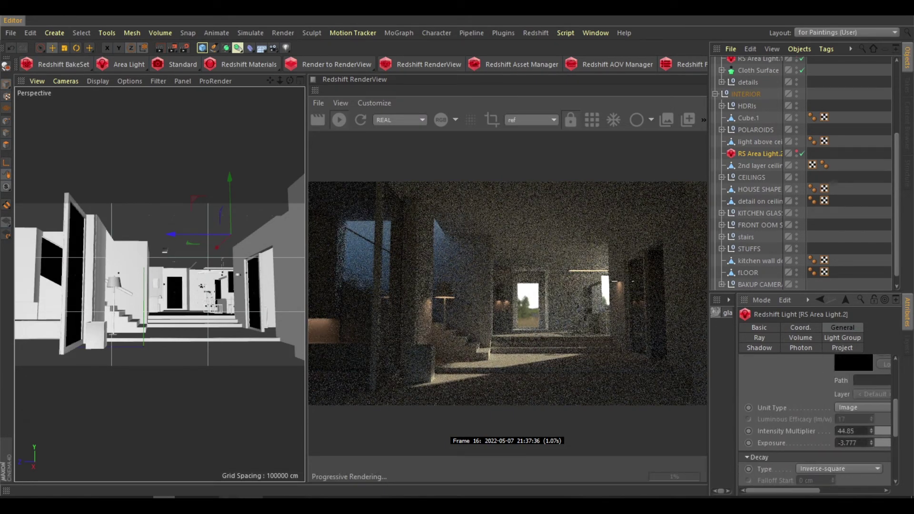
Nudge the light above ceiling strip into place along the ceiling edge
{"action": "scroll", "coordinate": [795, 281], "scroll_direction": "down", "scroll_amount": 1}
{"action": "scroll", "coordinate": [101, 218], "scroll_direction": "up", "scroll_amount": 5}
{"action": "scroll", "coordinate": [77, 261], "scroll_direction": "up", "scroll_amount": 3}
{"action": "left_click", "coordinate": [77, 261]}
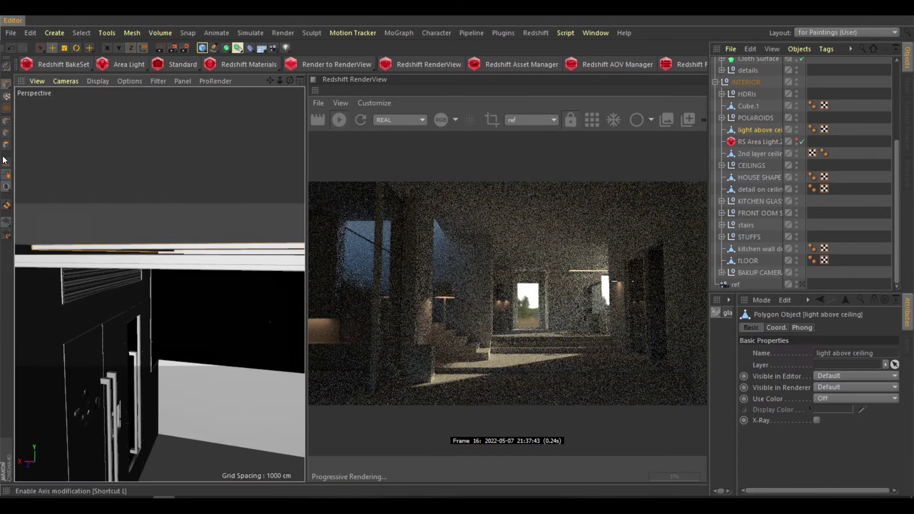
{"action": "left_click_drag", "start_coordinate": [94, 251], "coordinate": [143, 265], "text": "alt"}
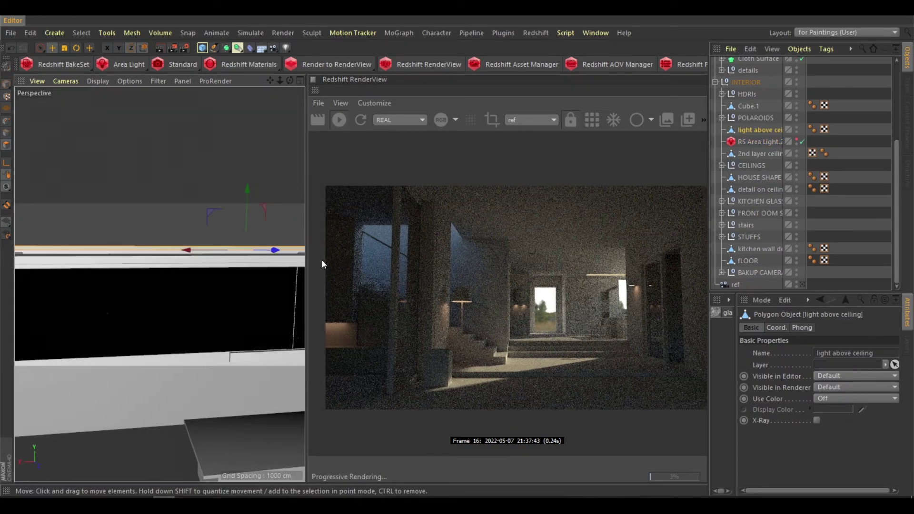
{"action": "mouse_move", "coordinate": [279, 270]}
{"action": "left_mouse_down", "text": "alt"}
{"action": "mouse_move", "coordinate": [278, 235]}
{"action": "mouse_move", "coordinate": [298, 233]}
{"action": "mouse_move", "coordinate": [93, 248]}
{"action": "mouse_move", "coordinate": [196, 238]}
{"action": "mouse_move", "coordinate": [113, 254]}
{"action": "mouse_move", "coordinate": [163, 257]}
{"action": "mouse_move", "coordinate": [138, 255]}
{"action": "mouse_move", "coordinate": [184, 278]}
{"action": "mouse_move", "coordinate": [771, 324]}
{"action": "left_mouse_up", "text": "alt"}
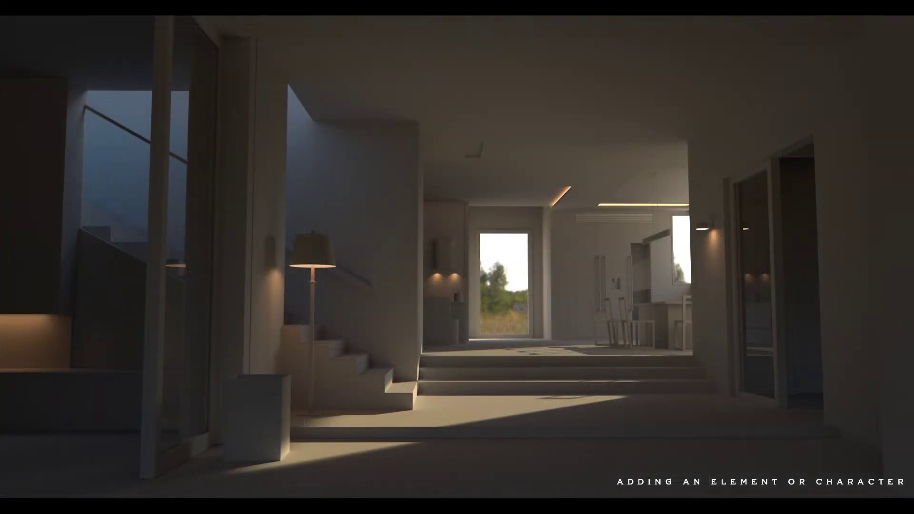